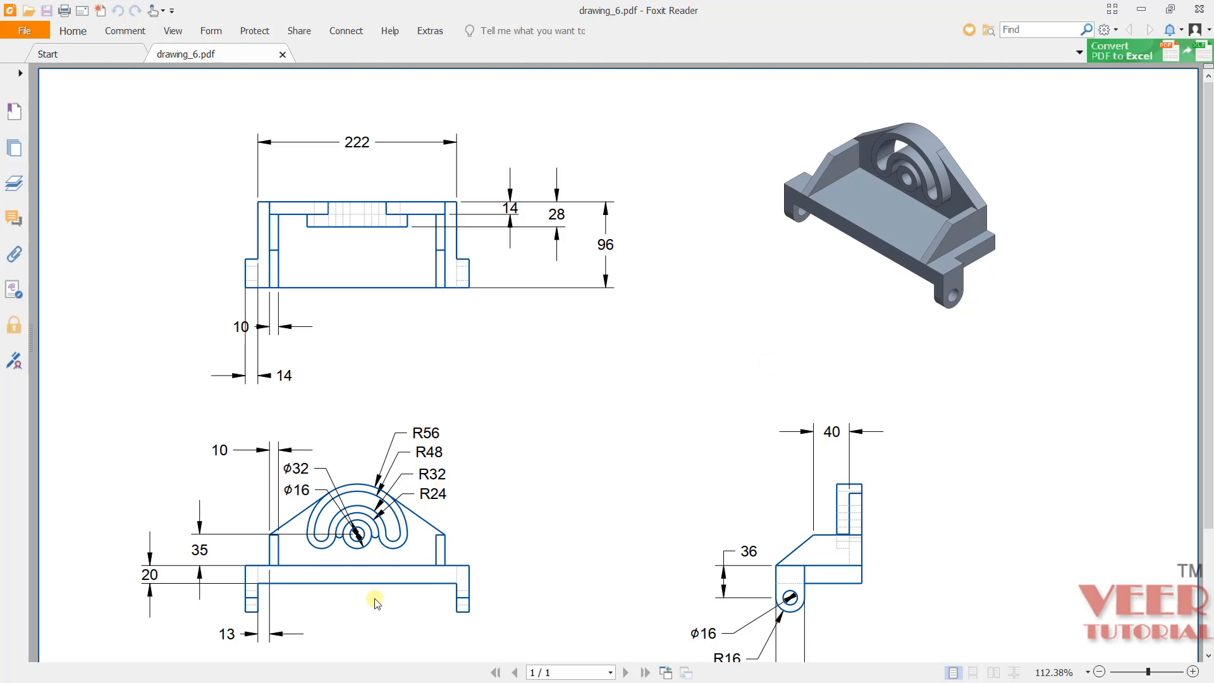
- Examine the PDF drawing for the base plate's thickness, depth and overall width
{"action": "scroll", "coordinate": [354, 556], "scroll_direction": "down", "scroll_amount": 2}
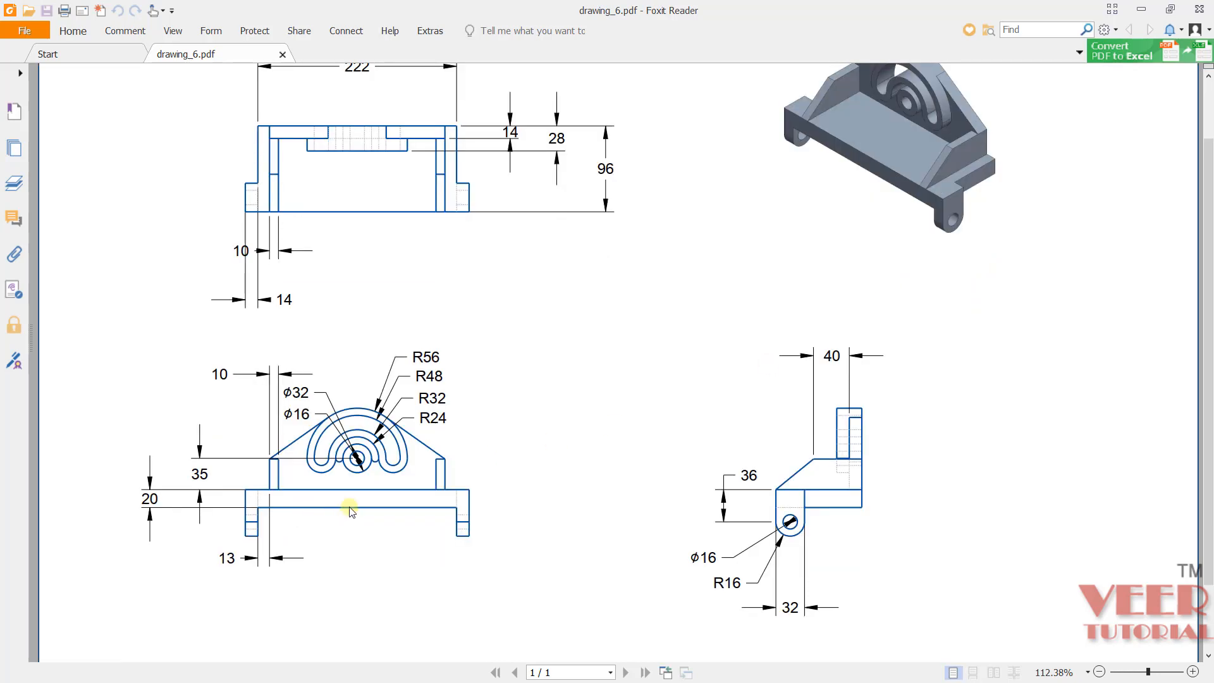
{"action": "scroll", "coordinate": [500, 459], "scroll_direction": "up", "scroll_amount": 1}
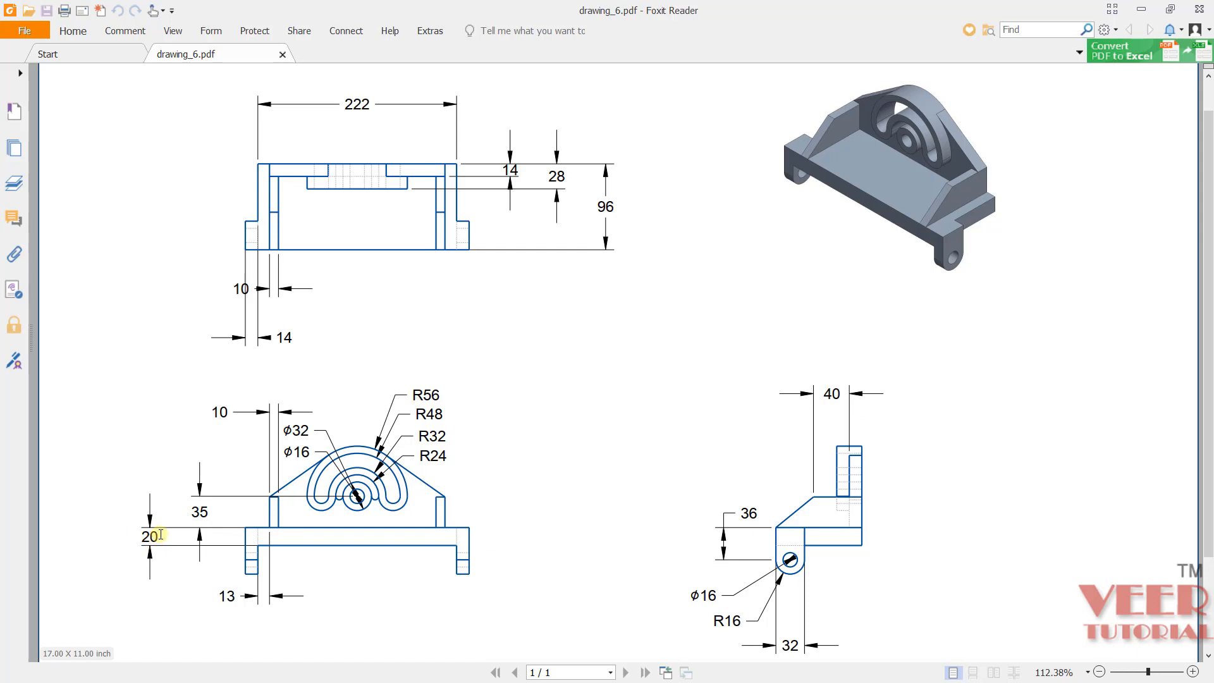
{"action": "left_click_drag", "start_coordinate": [155, 537], "coordinate": [129, 537]}
{"action": "left_click_drag", "start_coordinate": [601, 210], "coordinate": [623, 206]}
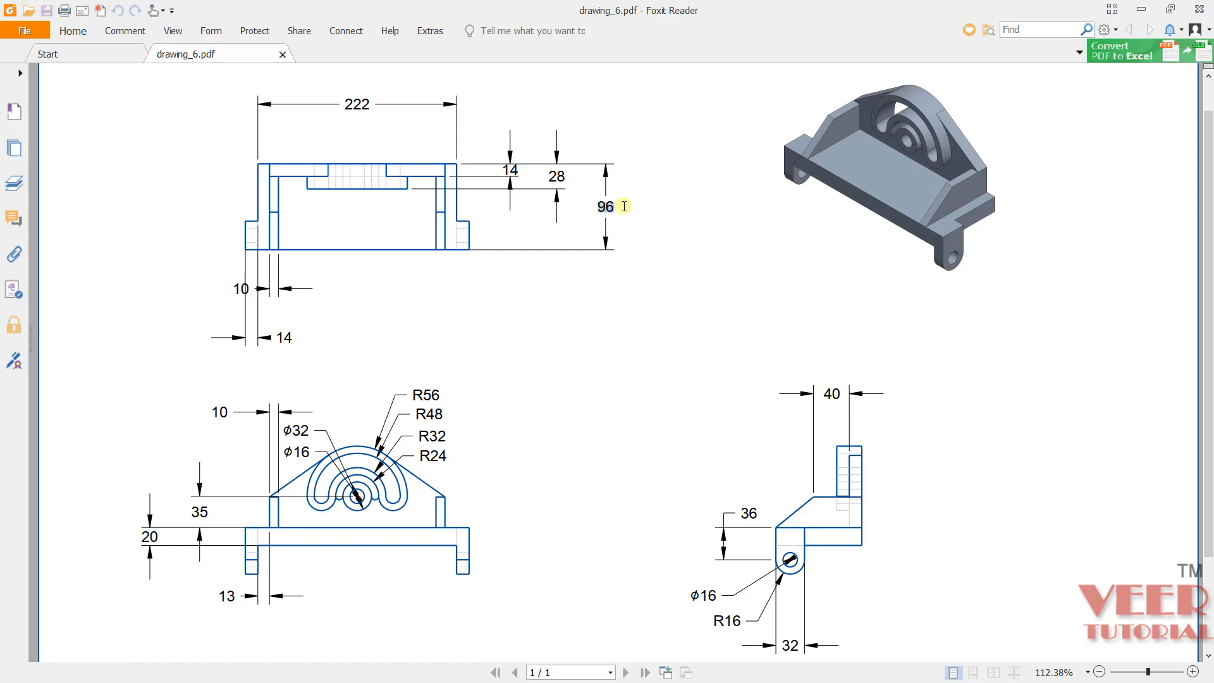
{"action": "left_click_drag", "start_coordinate": [345, 109], "coordinate": [378, 112]}
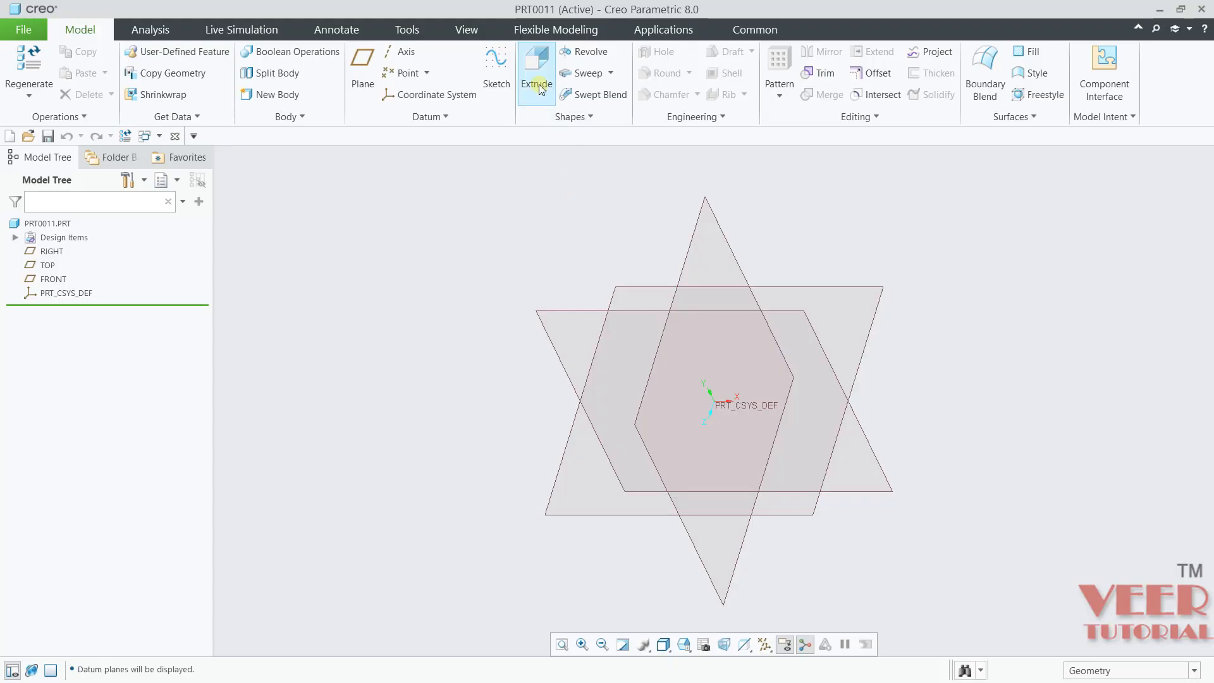
- Start an Extrude sketch on the TOP plane and draw a center rectangle about 336 by 216 at the origin
{"action": "left_click", "coordinate": [538, 79]}
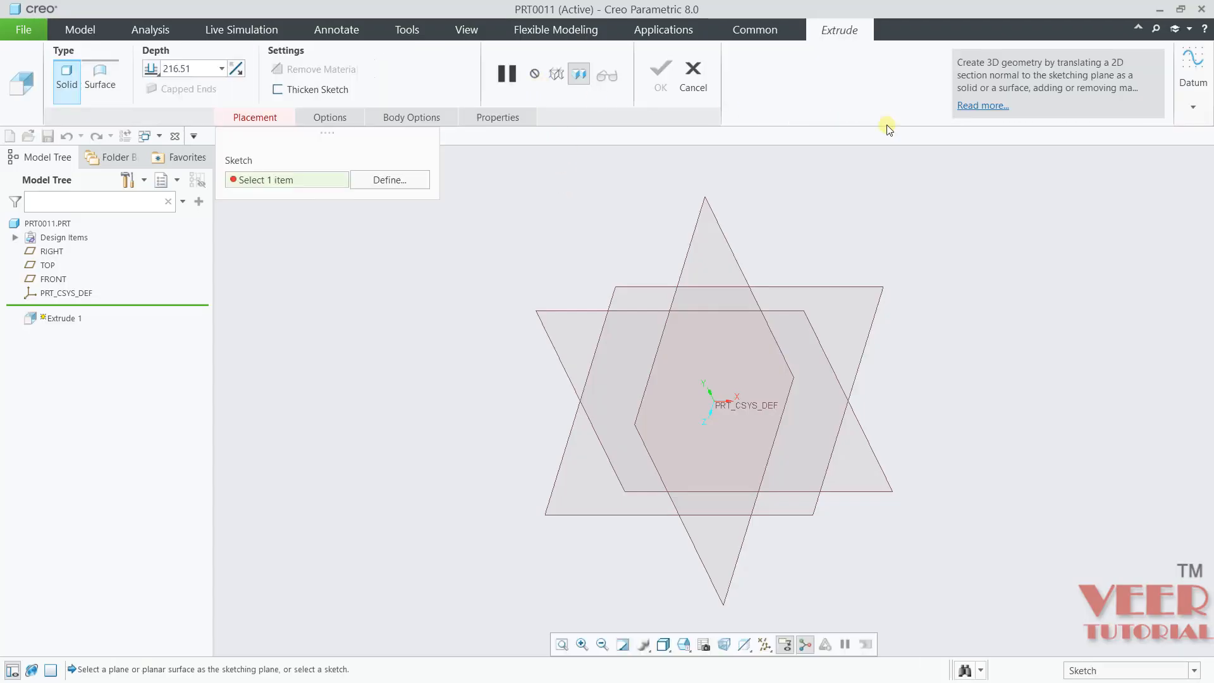
{"action": "left_click", "coordinate": [860, 293]}
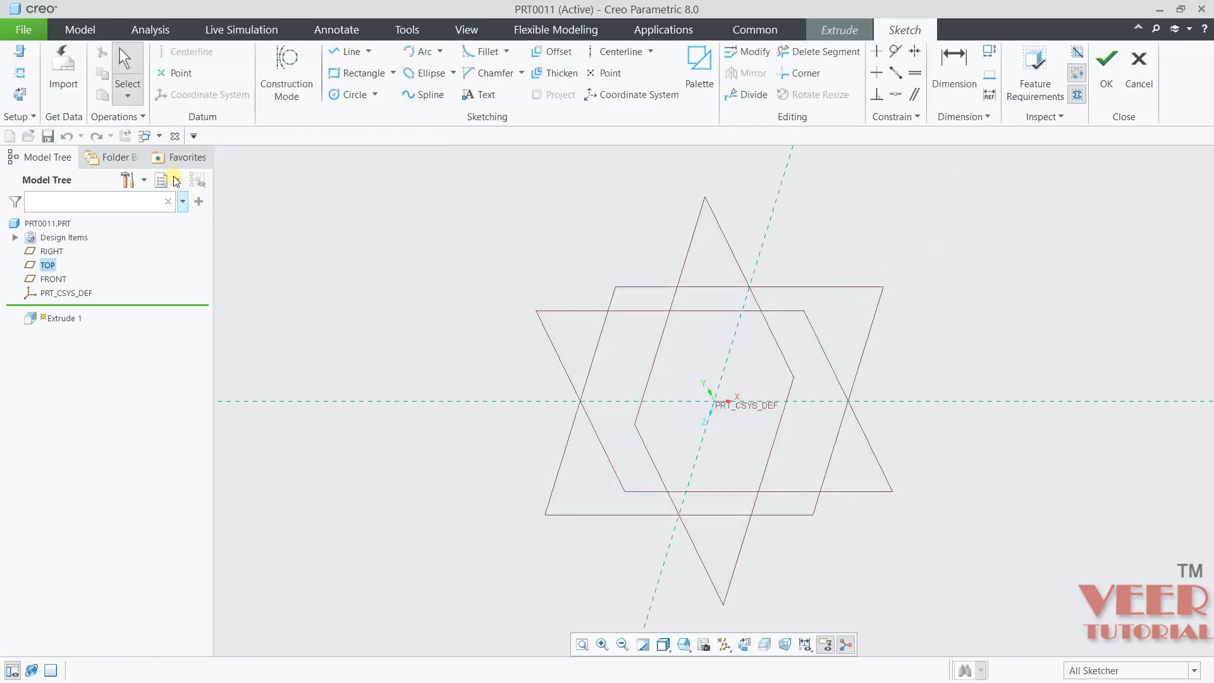
{"action": "left_click", "coordinate": [24, 96]}
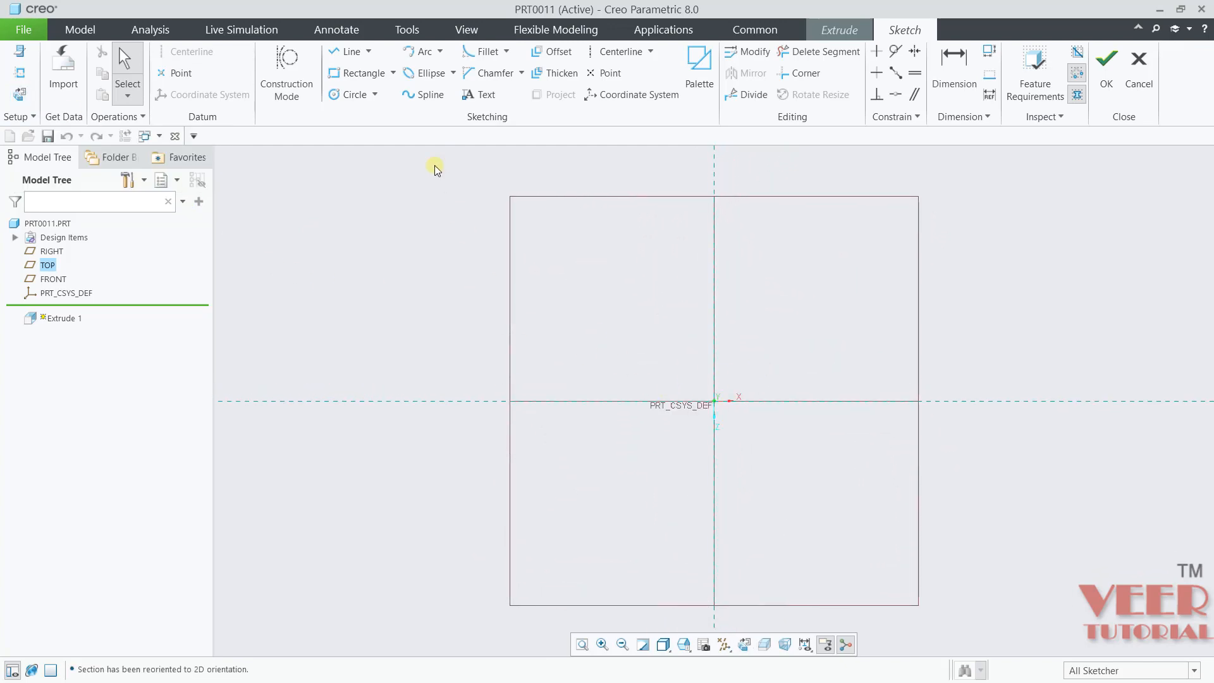
{"action": "left_click", "coordinate": [393, 74]}
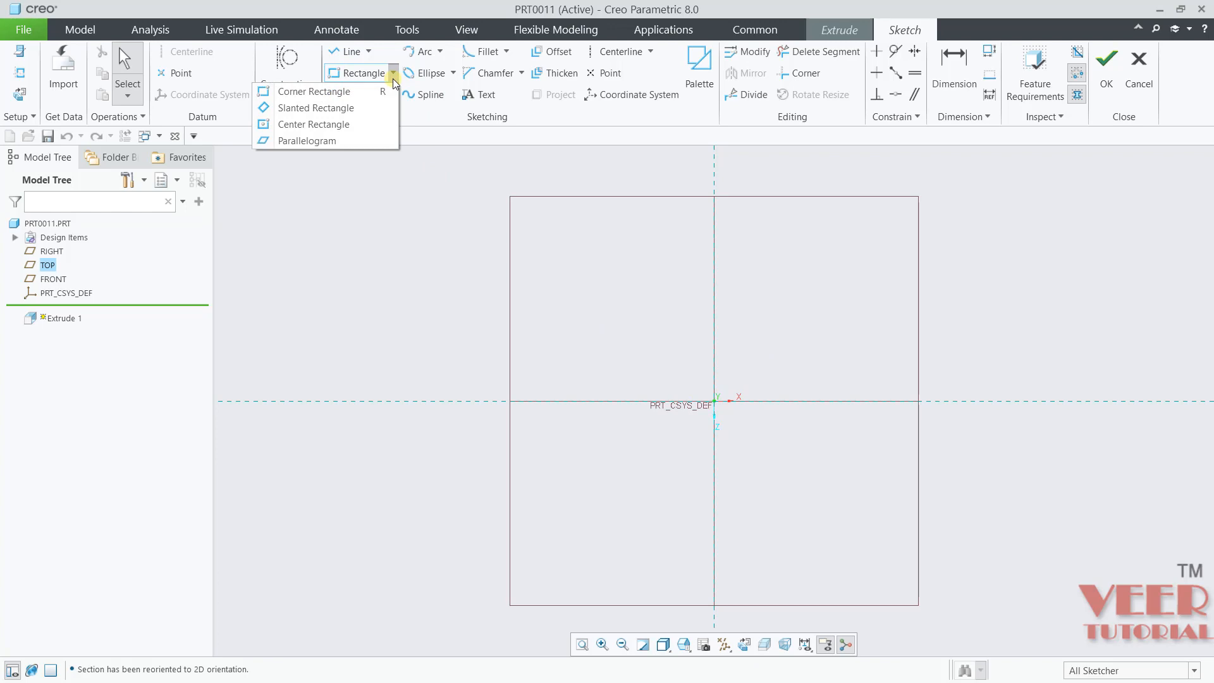
{"action": "left_click", "coordinate": [342, 124]}
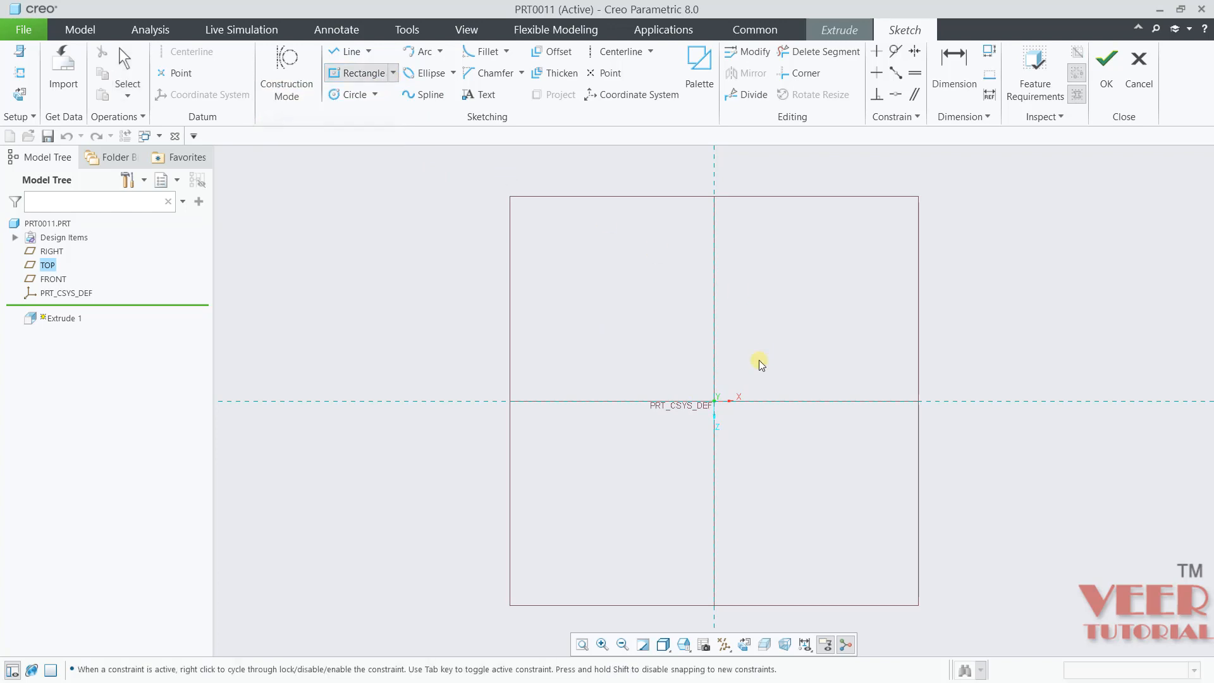
{"action": "left_click", "coordinate": [714, 401]}
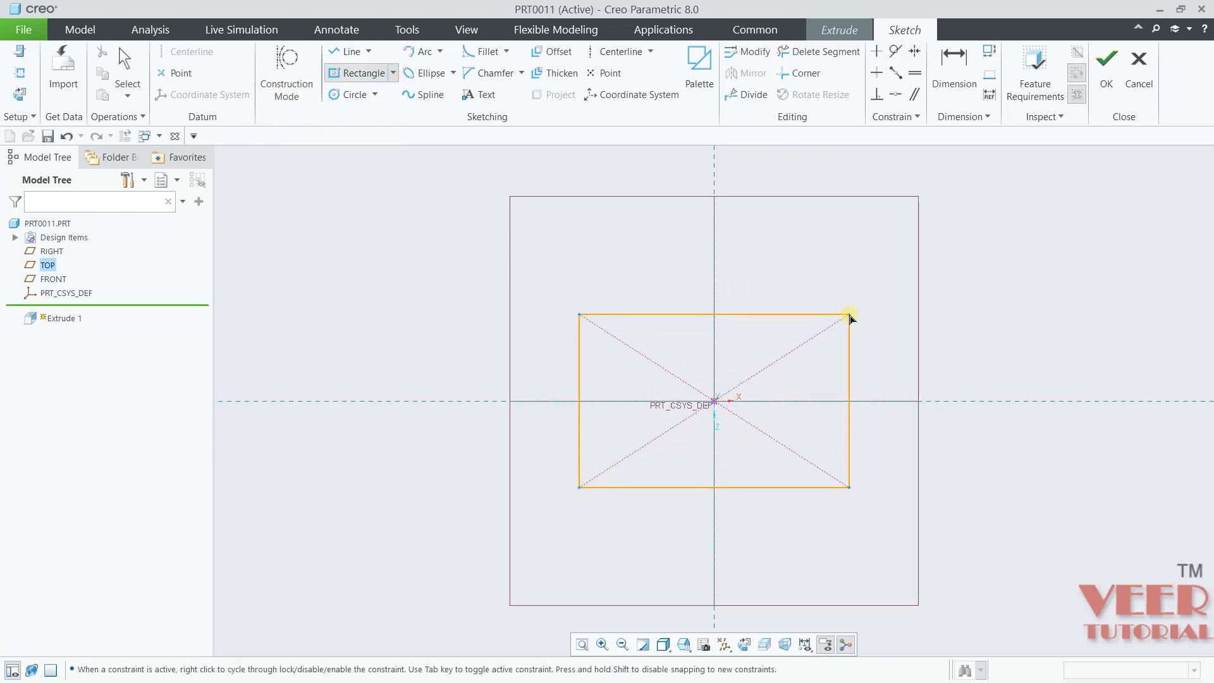
{"action": "left_click", "coordinate": [848, 314]}
{"action": "middle_click", "coordinate": [974, 294]}
- Set the rectangle's width to 222 and its height to 96
{"action": "double_click", "coordinate": [683, 294]}
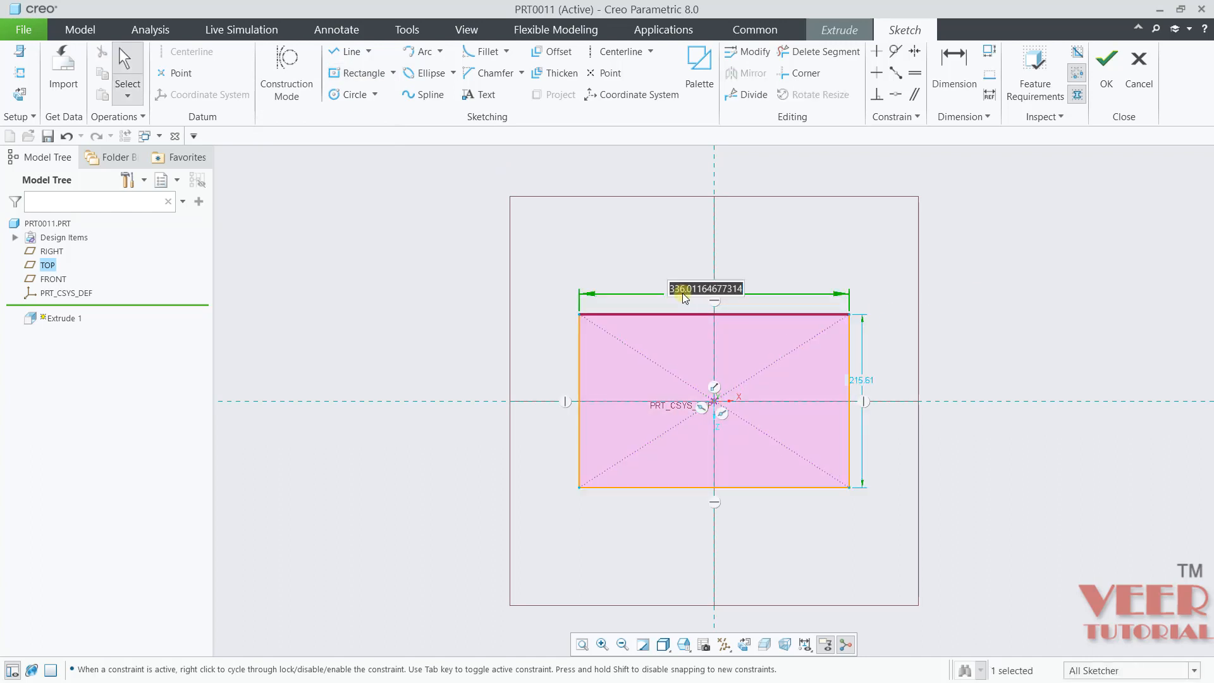
{"action": "type", "text": "222"}
{"action": "key", "text": "Return"}
{"action": "scroll", "coordinate": [841, 378], "scroll_direction": "down", "scroll_amount": 5}
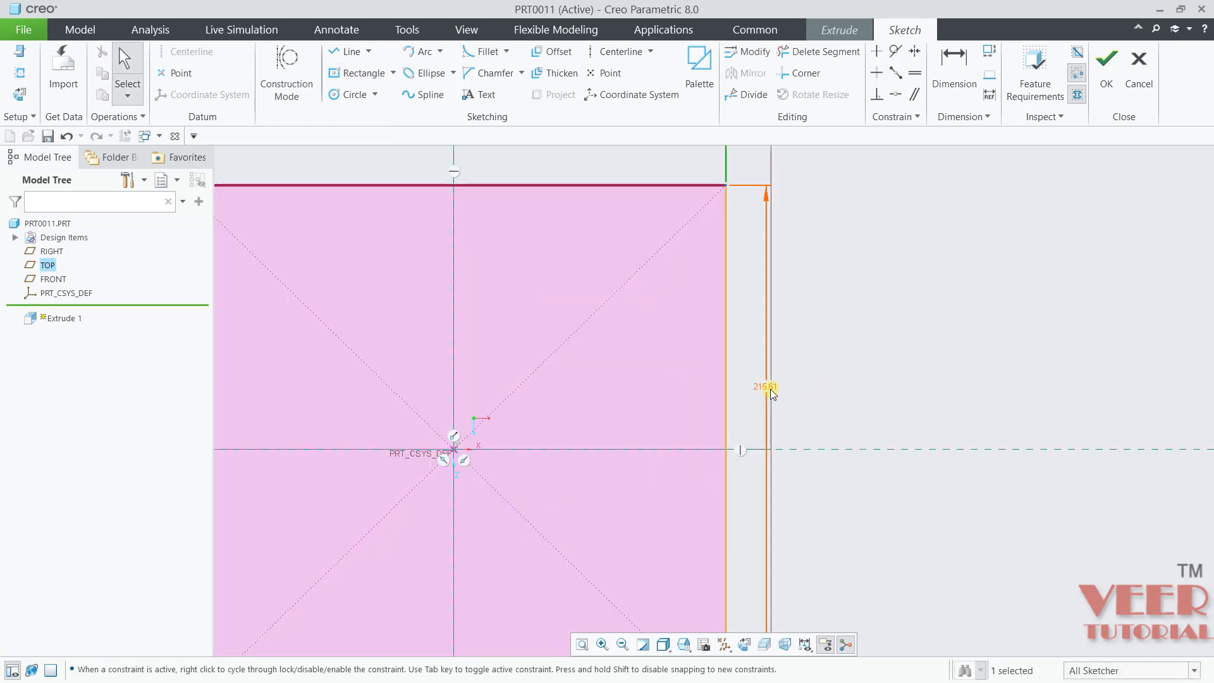
{"action": "double_click", "coordinate": [769, 386]}
{"action": "type", "text": "96"}
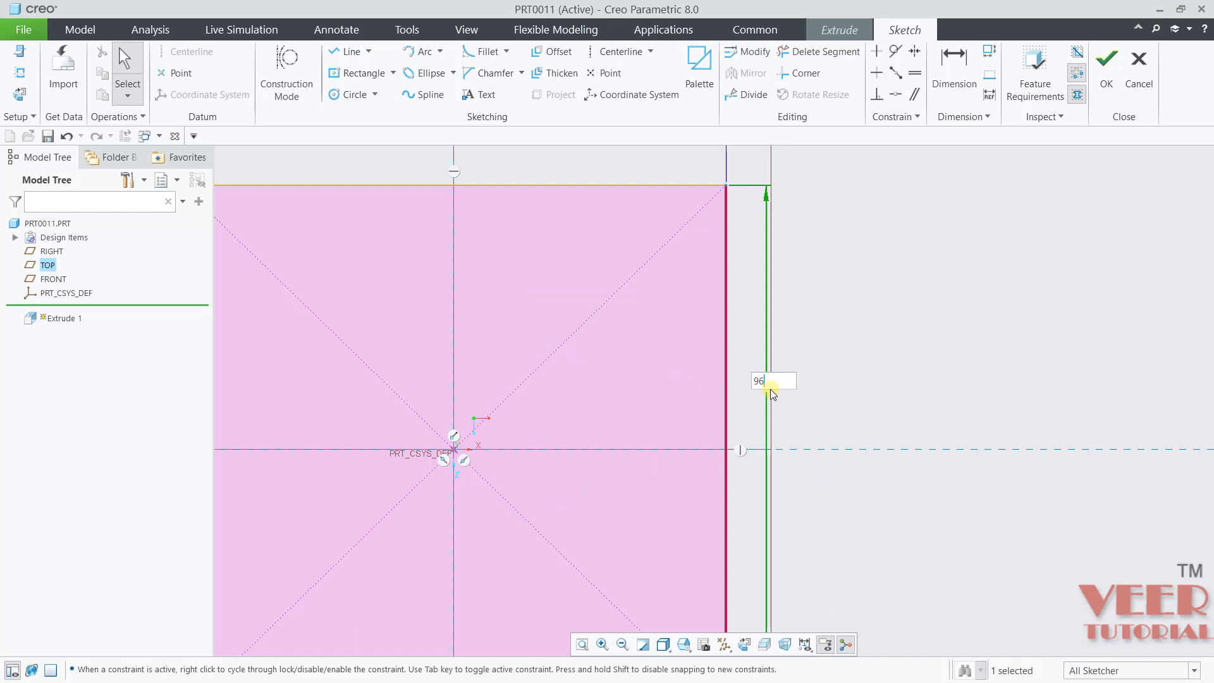
{"action": "key", "text": "Return"}
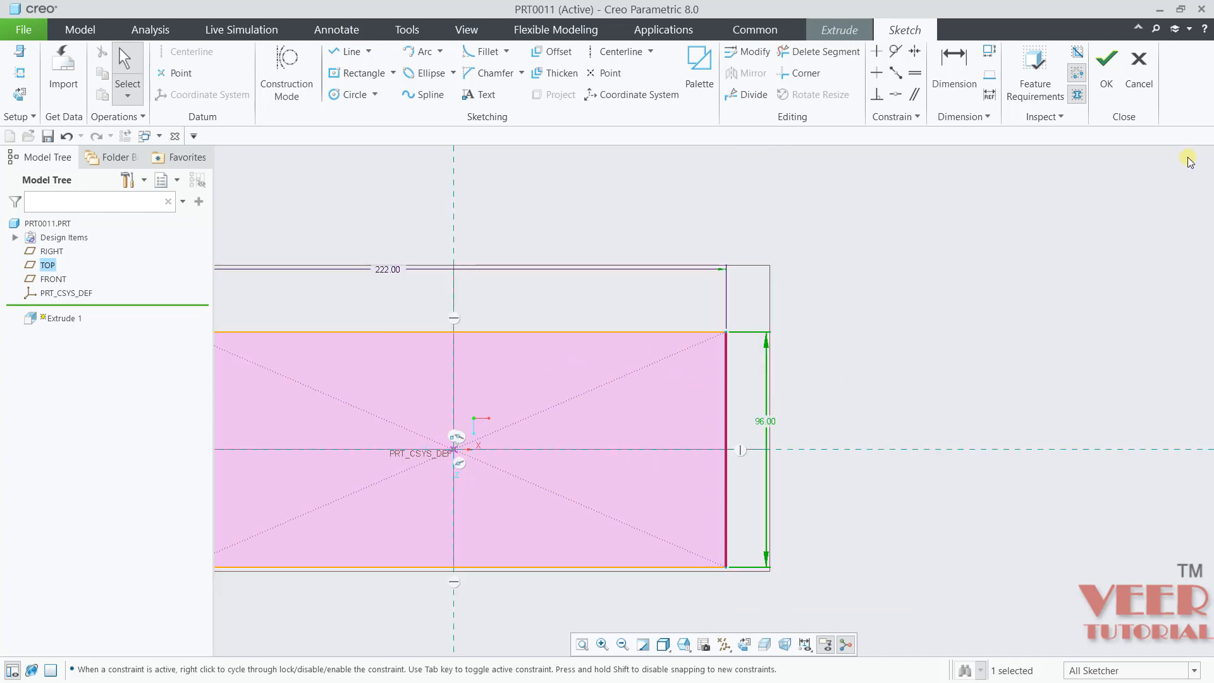
- Finish the rectangle sketch and extrude it as a solid with a depth of 20
{"action": "left_click", "coordinate": [1107, 68]}
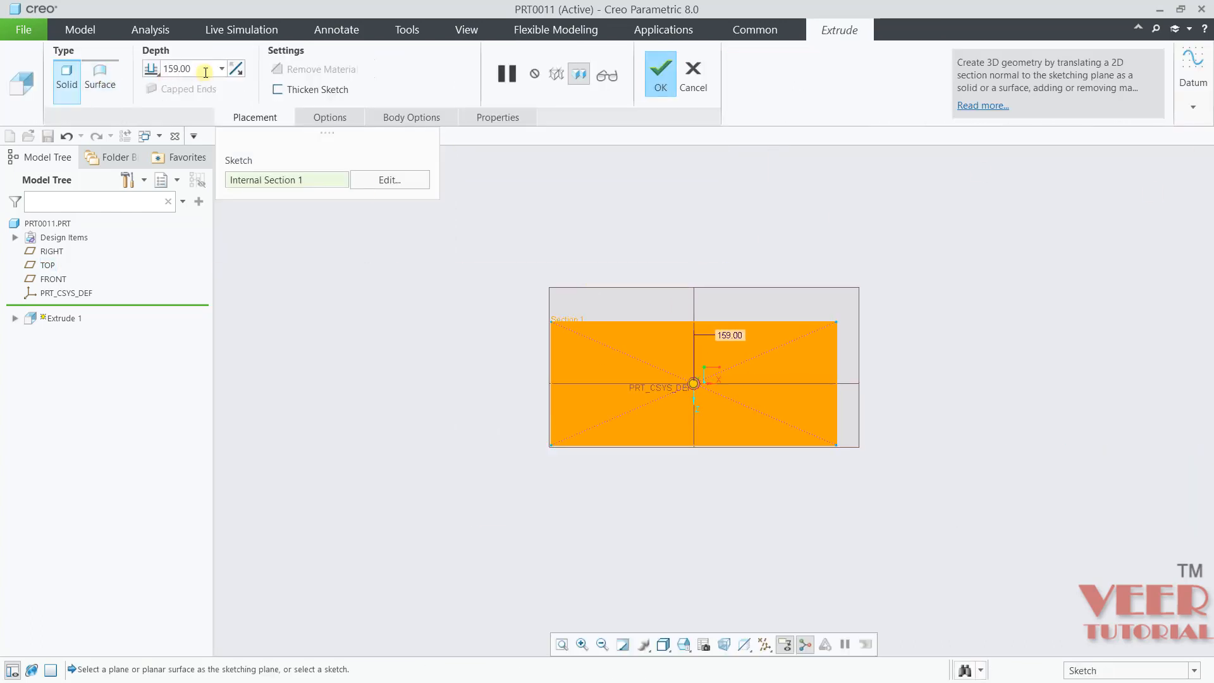
{"action": "double_click", "coordinate": [205, 69]}
{"action": "type", "text": "20"}
{"action": "key", "text": "Return"}
{"action": "left_click", "coordinate": [660, 71]}
{"action": "middle_click_drag", "start_coordinate": [418, 372], "coordinate": [601, 385]}
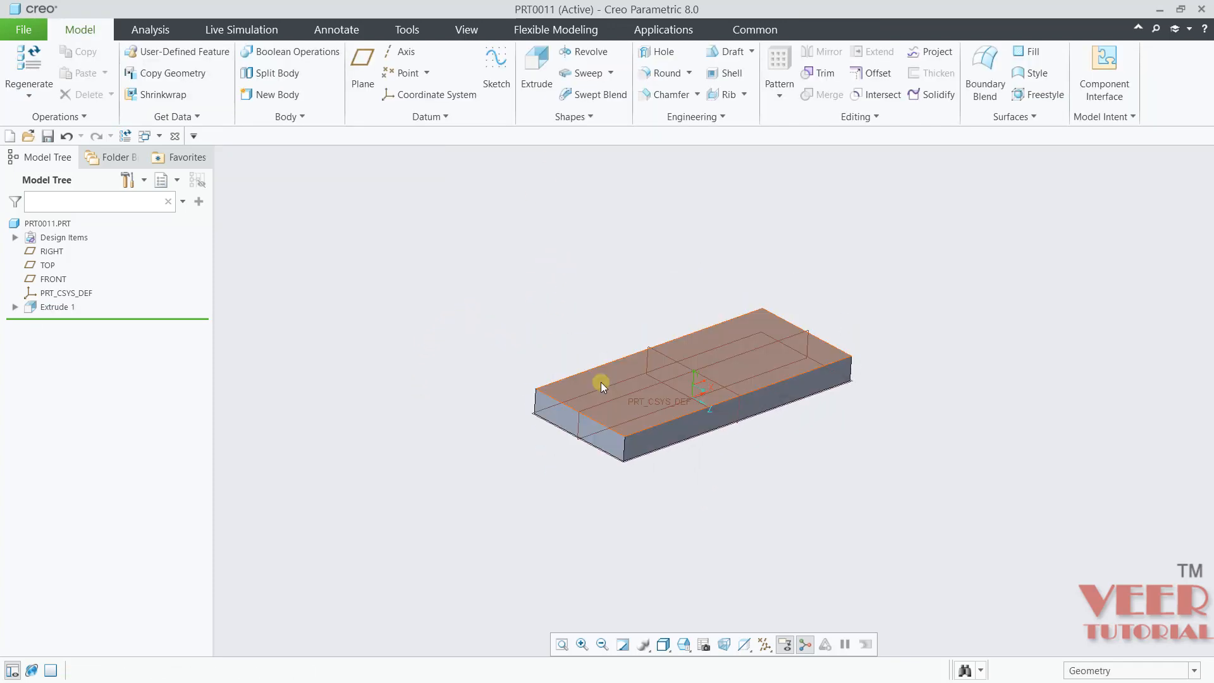
- Switch to the PDF drawing in Foxit Reader and examine the rear support's profile and depth dimensions
{"action": "key", "text": "alt+Tab"}
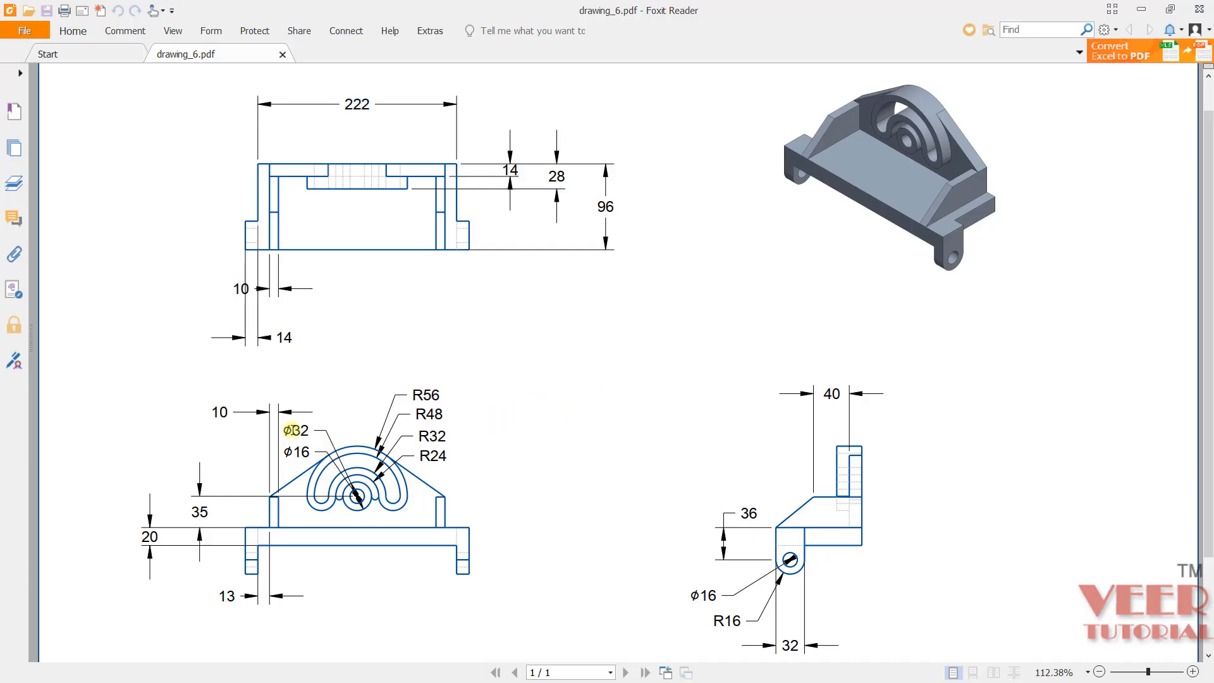
{"action": "scroll", "coordinate": [314, 496], "scroll_direction": "up", "scroll_amount": 3, "text": "ctrl"}
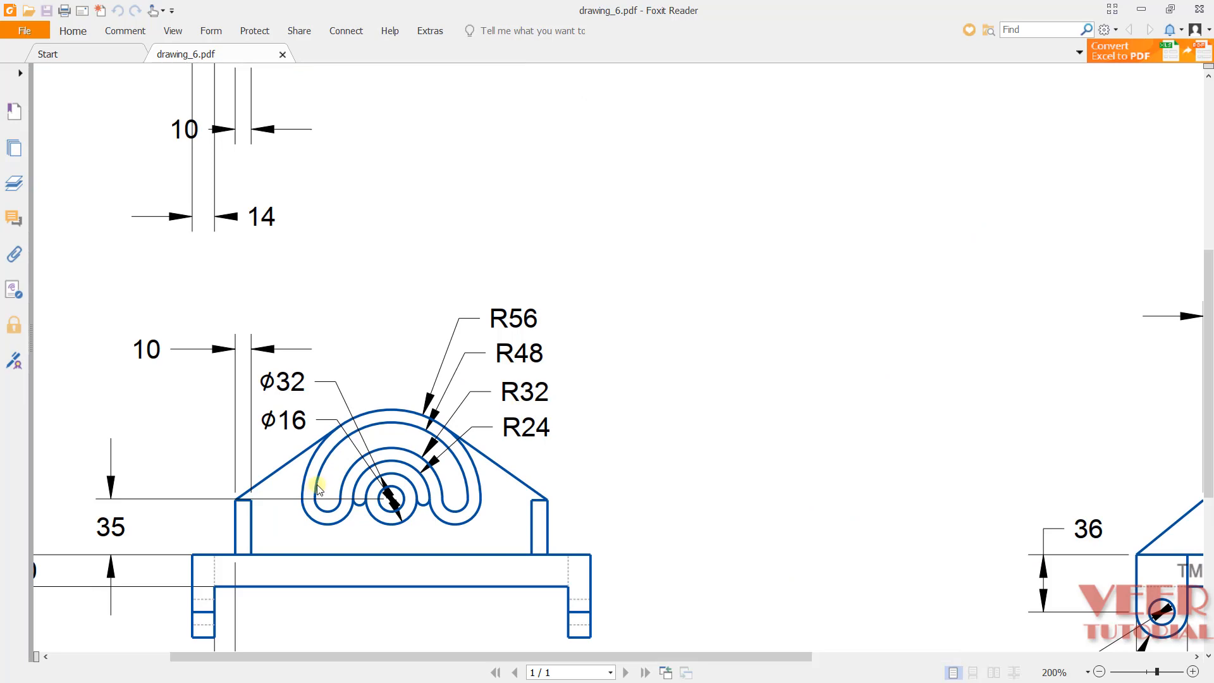
{"action": "scroll", "coordinate": [436, 455], "scroll_direction": "down", "scroll_amount": 1}
{"action": "scroll", "coordinate": [436, 455], "scroll_direction": "up", "scroll_amount": 5}
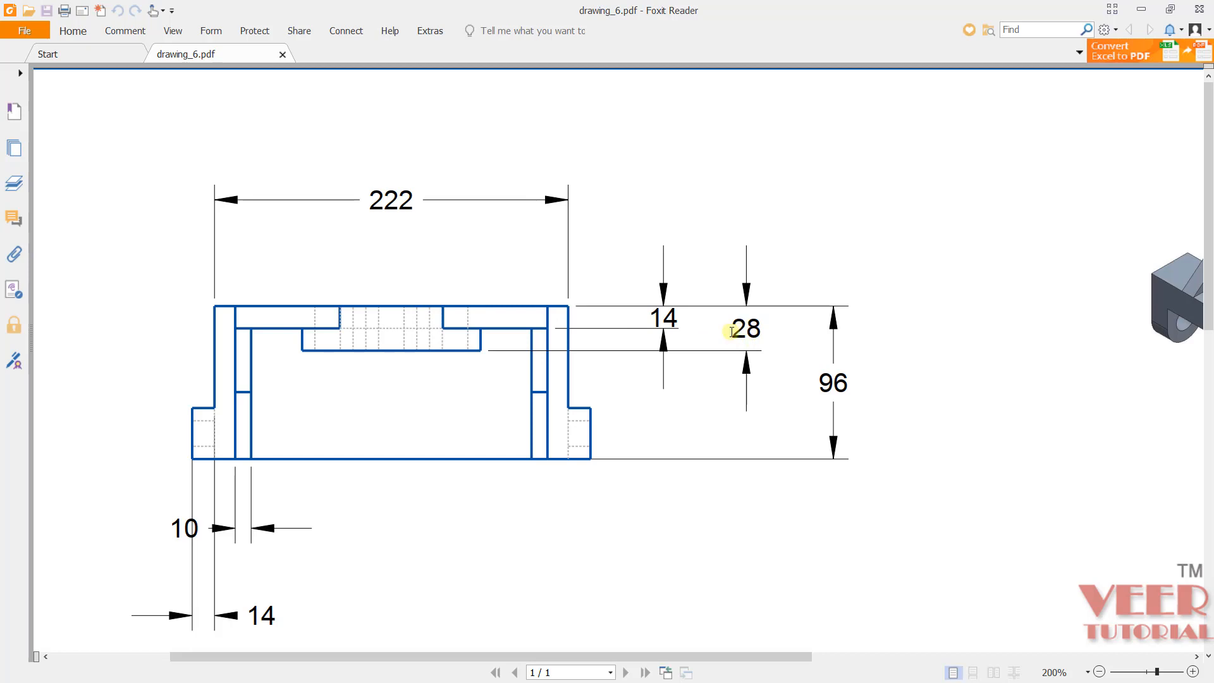
{"action": "left_click_drag", "start_coordinate": [730, 327], "coordinate": [773, 328]}
{"action": "scroll", "coordinate": [663, 362], "scroll_direction": "down", "scroll_amount": 3}
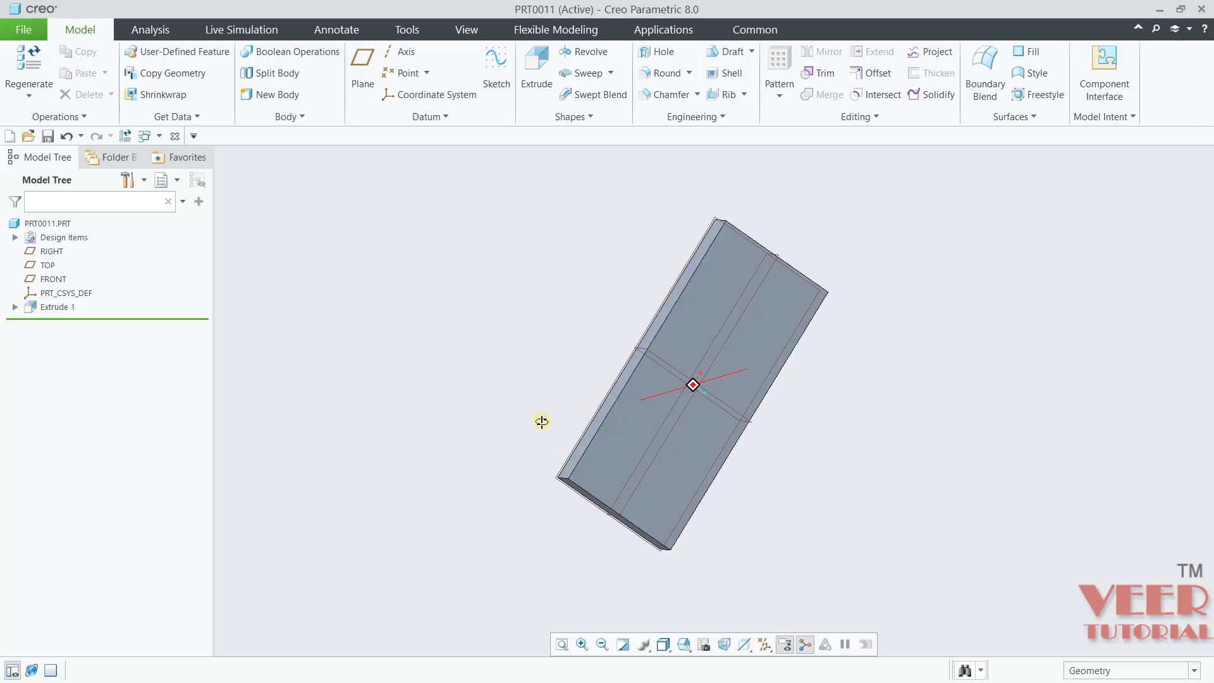
- Start an Extrude sketch on the plate's long side face, view it face-on, and hide all datum displays
{"action": "mouse_move", "coordinate": [542, 419]}
{"action": "middle_mouse_down"}
{"action": "mouse_move", "coordinate": [552, 317]}
{"action": "mouse_move", "coordinate": [610, 352]}
{"action": "mouse_move", "coordinate": [576, 358]}
{"action": "mouse_move", "coordinate": [628, 344]}
{"action": "mouse_move", "coordinate": [604, 366]}
{"action": "mouse_move", "coordinate": [628, 367]}
{"action": "middle_mouse_up"}
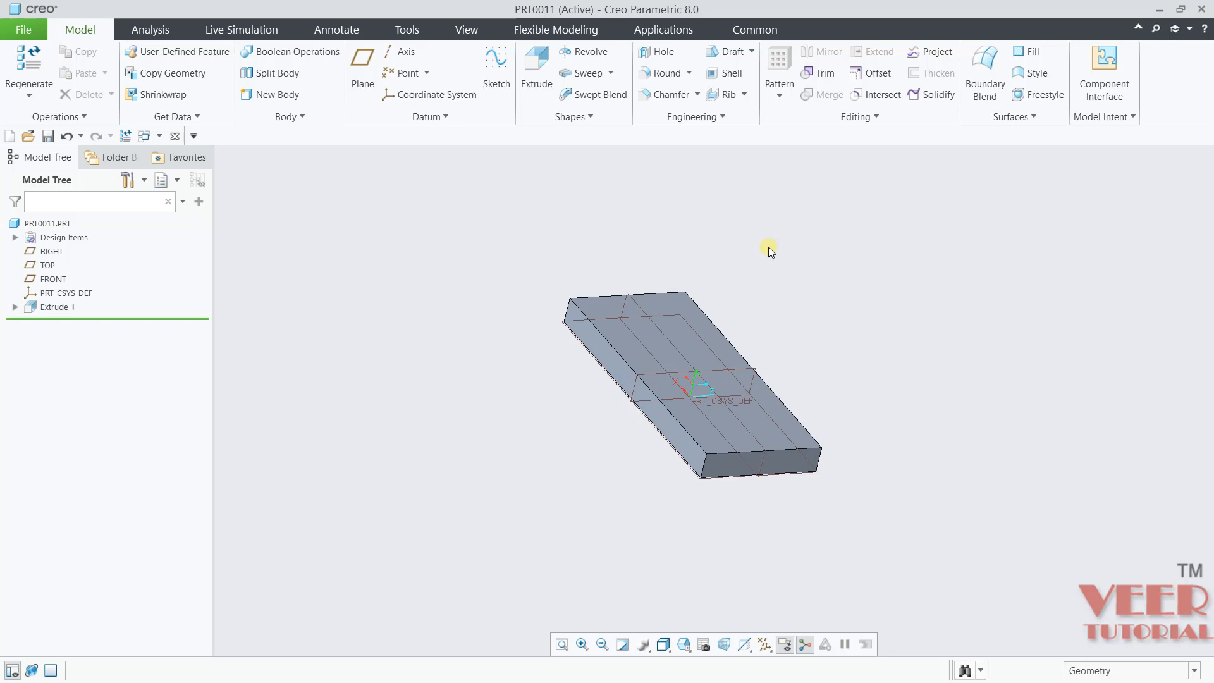
{"action": "left_click", "coordinate": [533, 82]}
{"action": "scroll", "coordinate": [658, 363], "scroll_direction": "down", "scroll_amount": 3}
{"action": "left_click", "coordinate": [614, 374]}
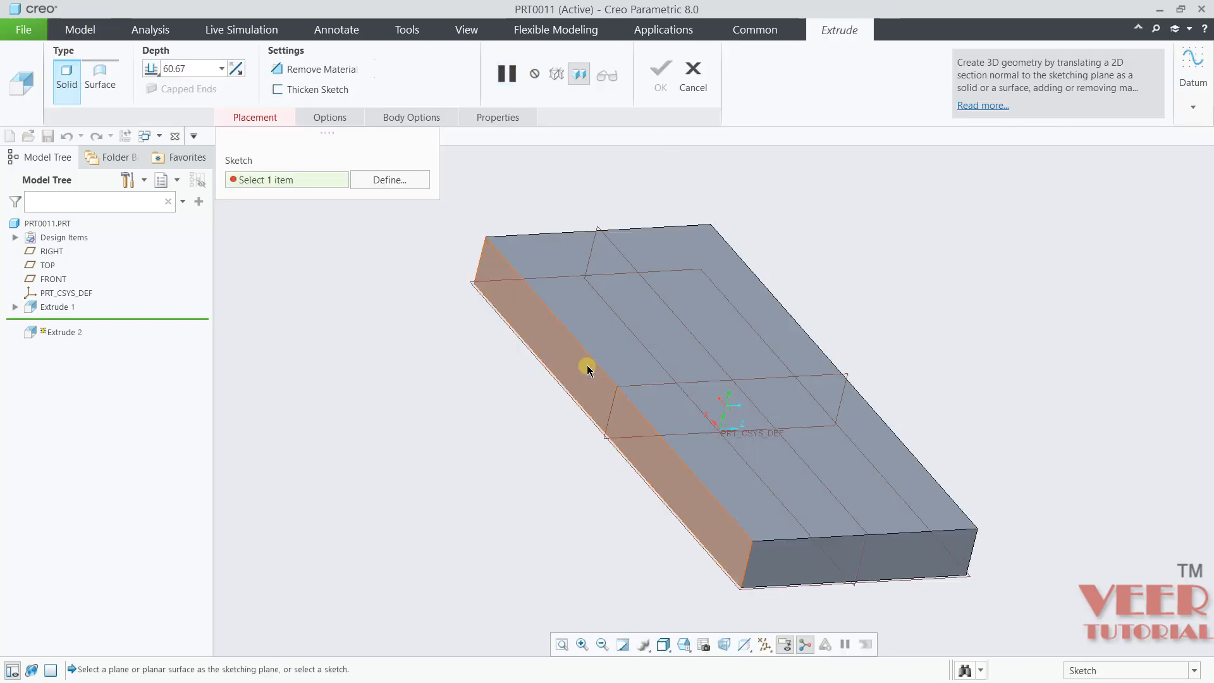
{"action": "left_click", "coordinate": [20, 96]}
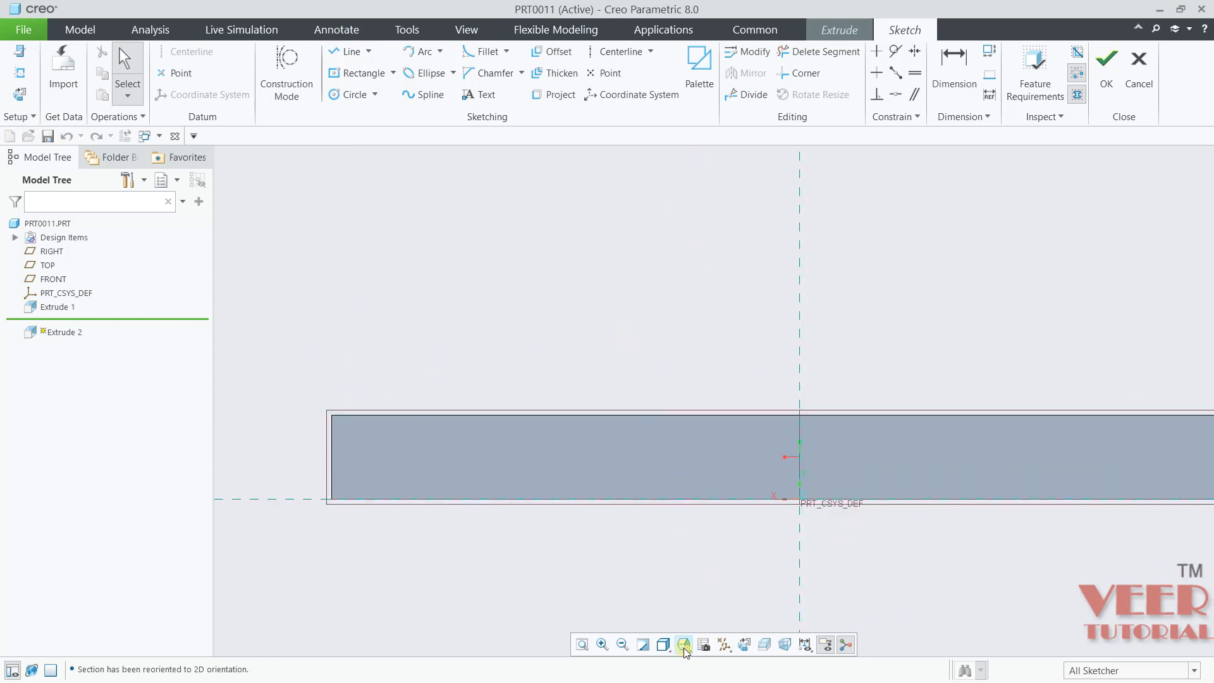
{"action": "left_click", "coordinate": [724, 644]}
{"action": "left_click", "coordinate": [634, 557]}
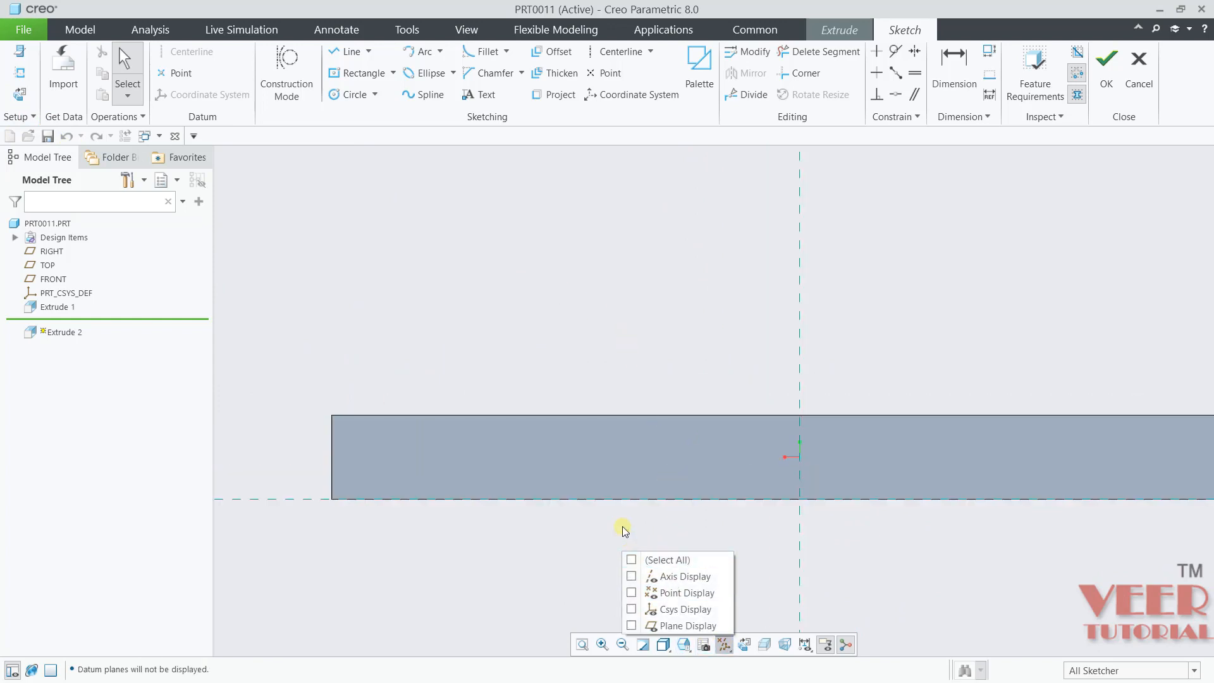
- Add the plate's top edge and both end edges as sketch references
{"action": "scroll", "coordinate": [379, 531], "scroll_direction": "down", "scroll_amount": 2}
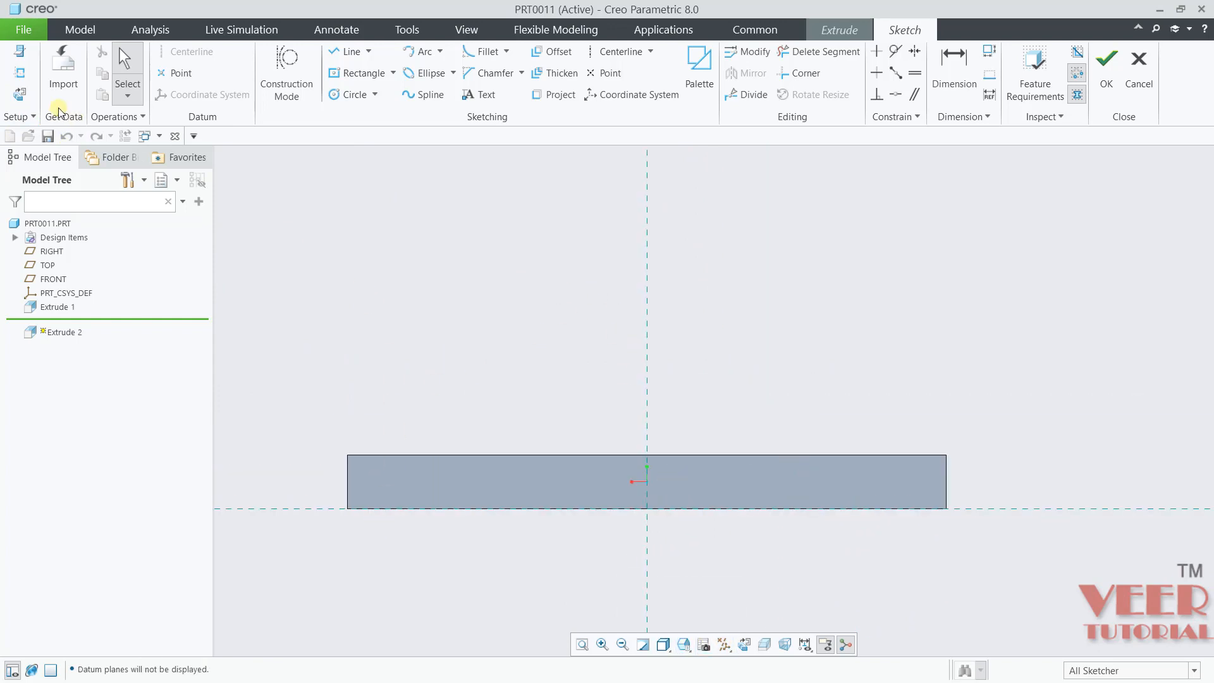
{"action": "left_click", "coordinate": [19, 73]}
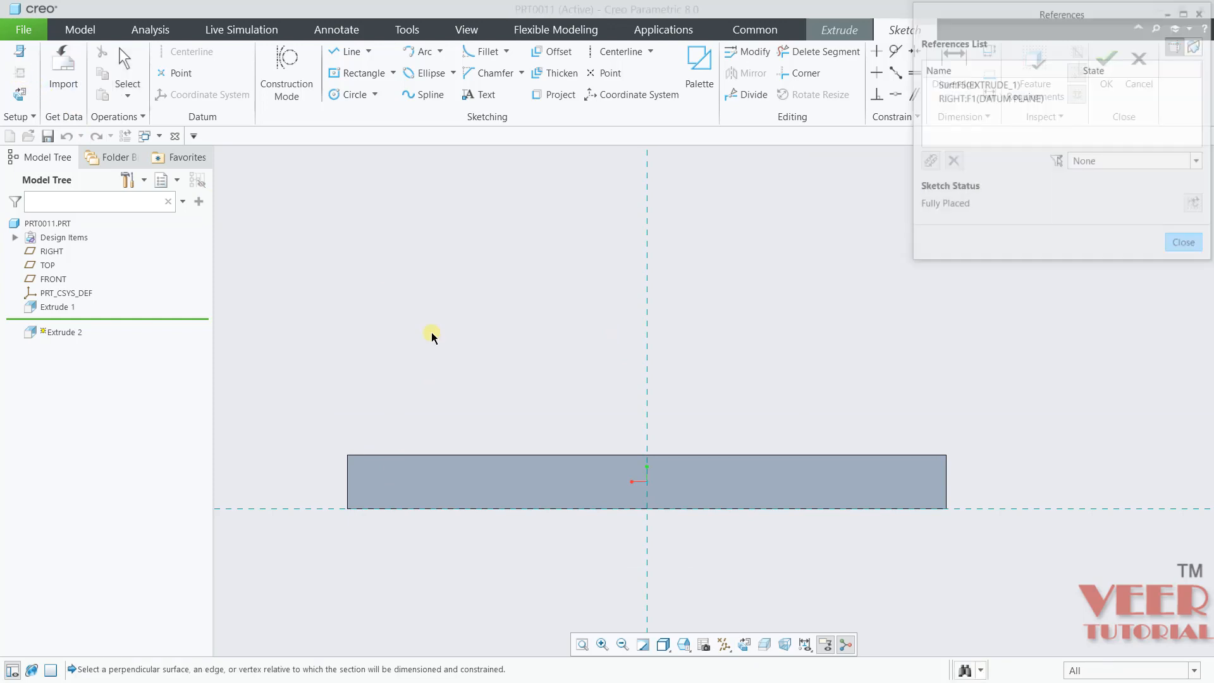
{"action": "left_click", "coordinate": [517, 458]}
{"action": "left_click", "coordinate": [946, 484]}
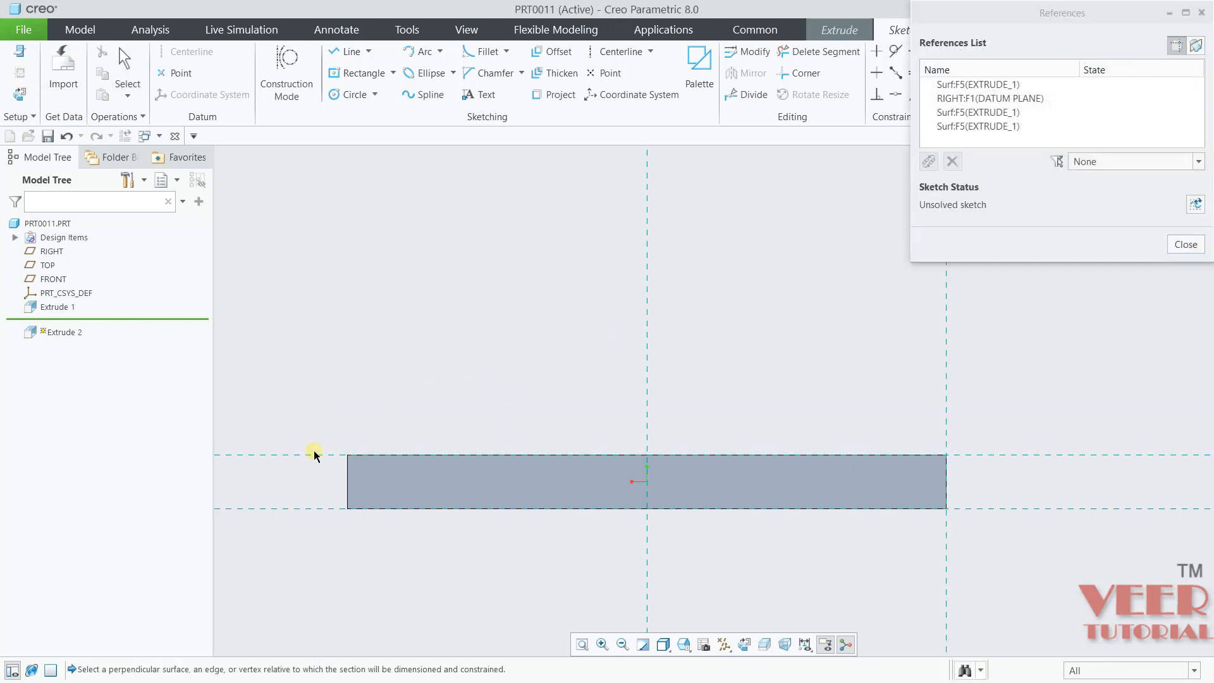
{"action": "left_click", "coordinate": [348, 484]}
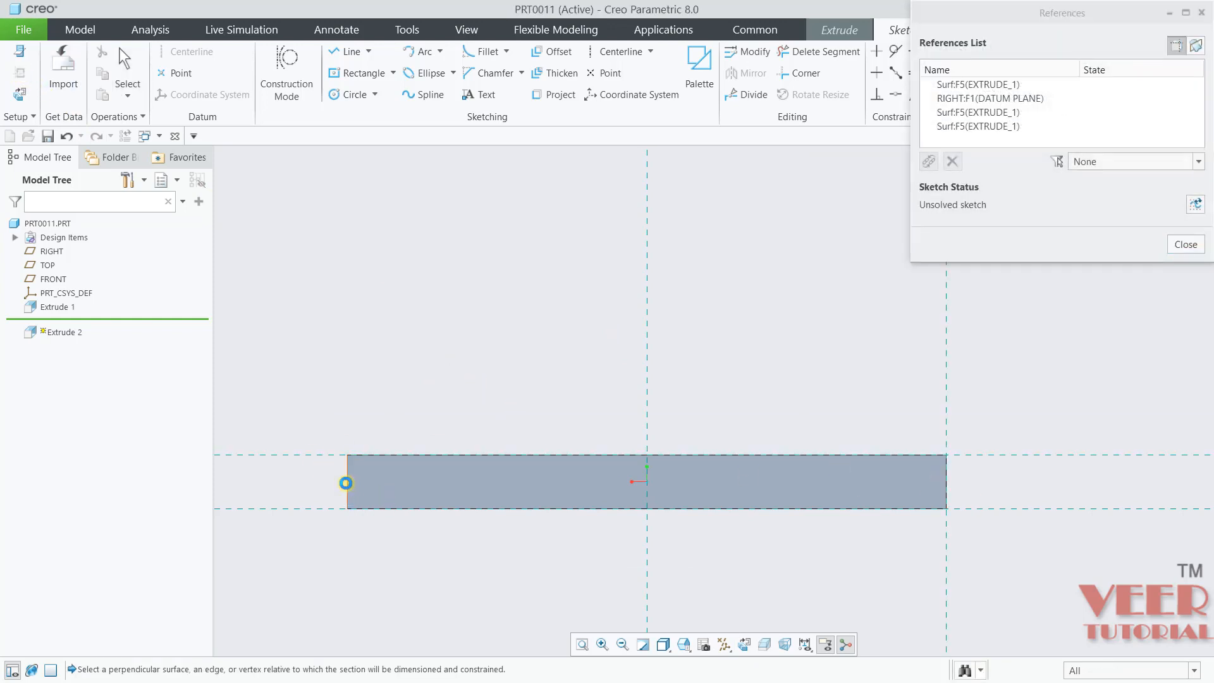
{"action": "left_click", "coordinate": [1183, 244]}
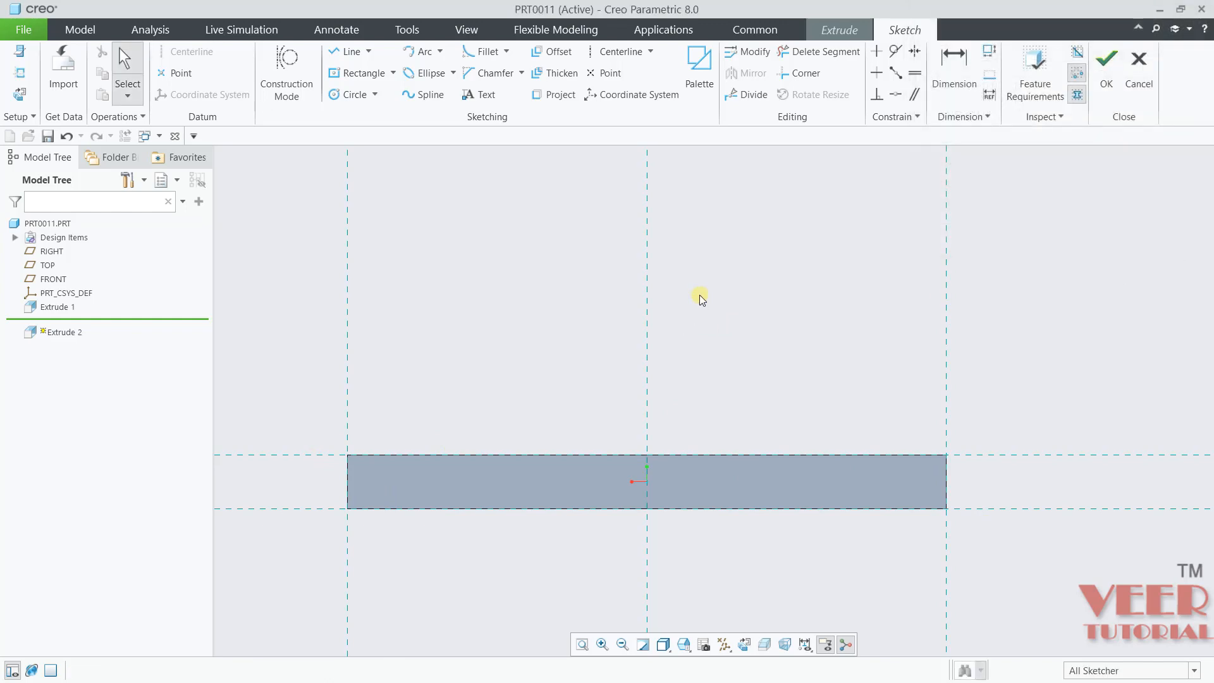
- Draw two concentric circles about 12 and 26 in diameter on the vertical reference, about 43 above the plate's top edge
{"action": "scroll", "coordinate": [713, 372], "scroll_direction": "down", "scroll_amount": 2}
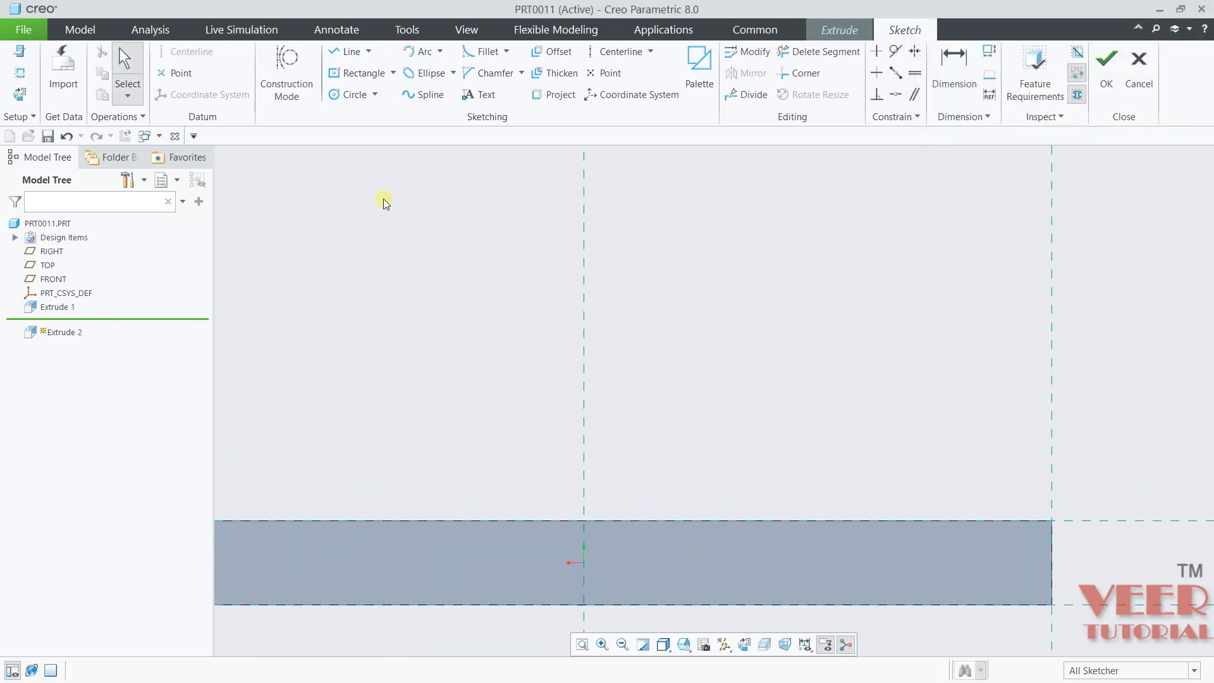
{"action": "left_click", "coordinate": [375, 95]}
{"action": "left_click", "coordinate": [354, 112]}
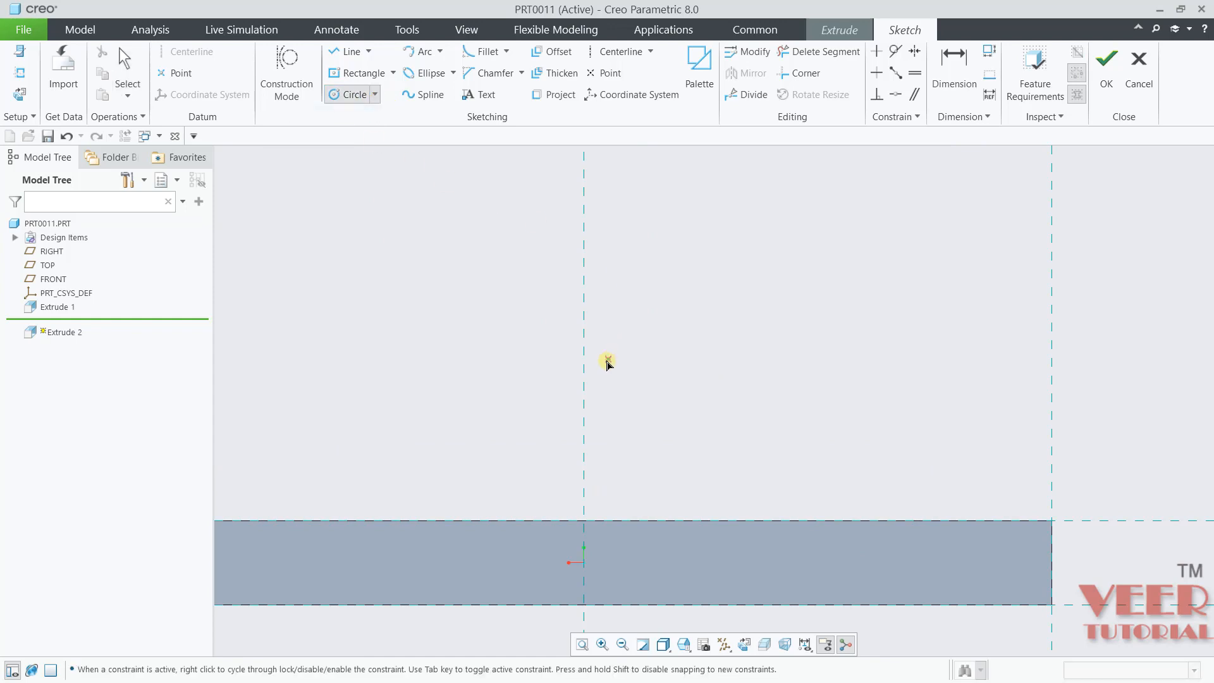
{"action": "left_click", "coordinate": [583, 340]}
{"action": "left_click", "coordinate": [601, 321]}
{"action": "left_click", "coordinate": [584, 339]}
{"action": "left_click", "coordinate": [624, 304]}
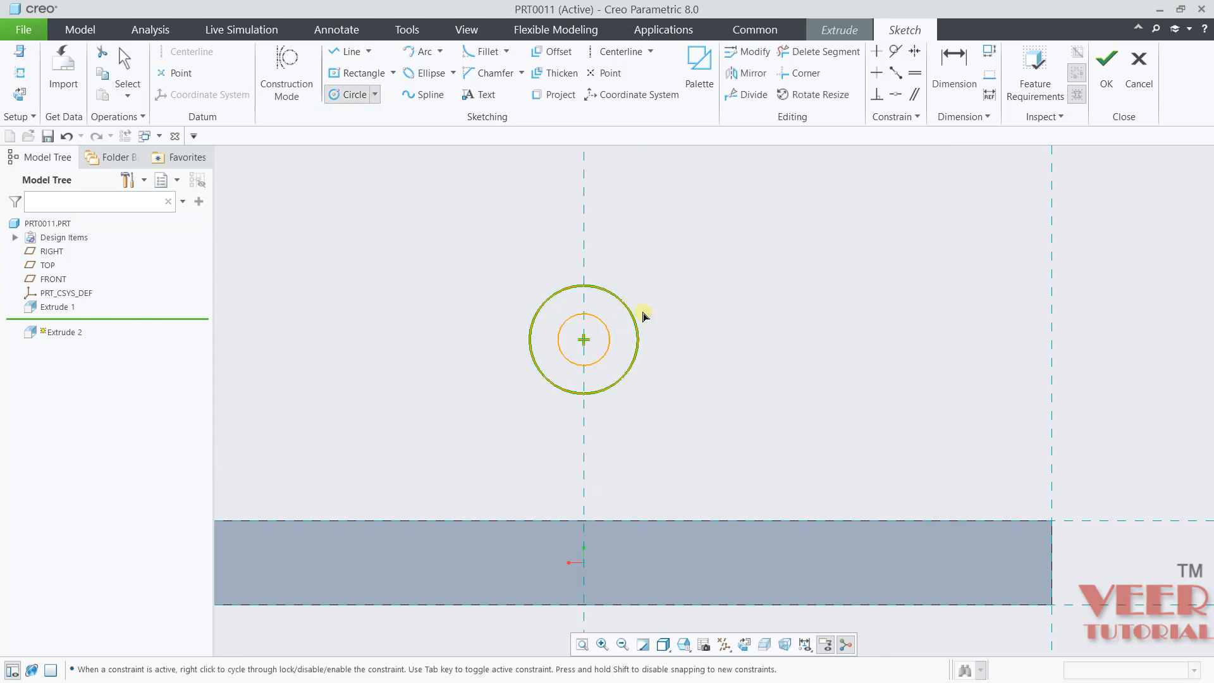
- Check the diameters of the two central circles in the PDF drawing, and return to the Creo sketch
{"action": "key", "text": "alt+Tab"}
{"action": "scroll", "coordinate": [549, 427], "scroll_direction": "down", "scroll_amount": 1}
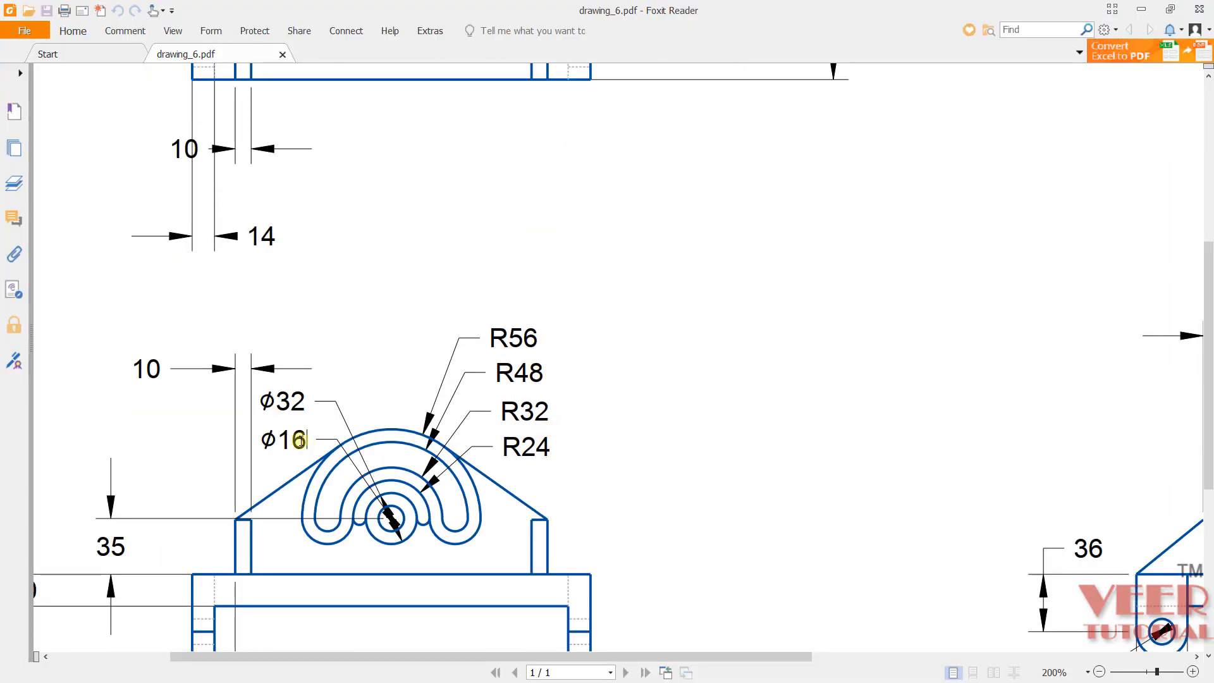
{"action": "left_click_drag", "start_coordinate": [306, 403], "coordinate": [272, 405]}
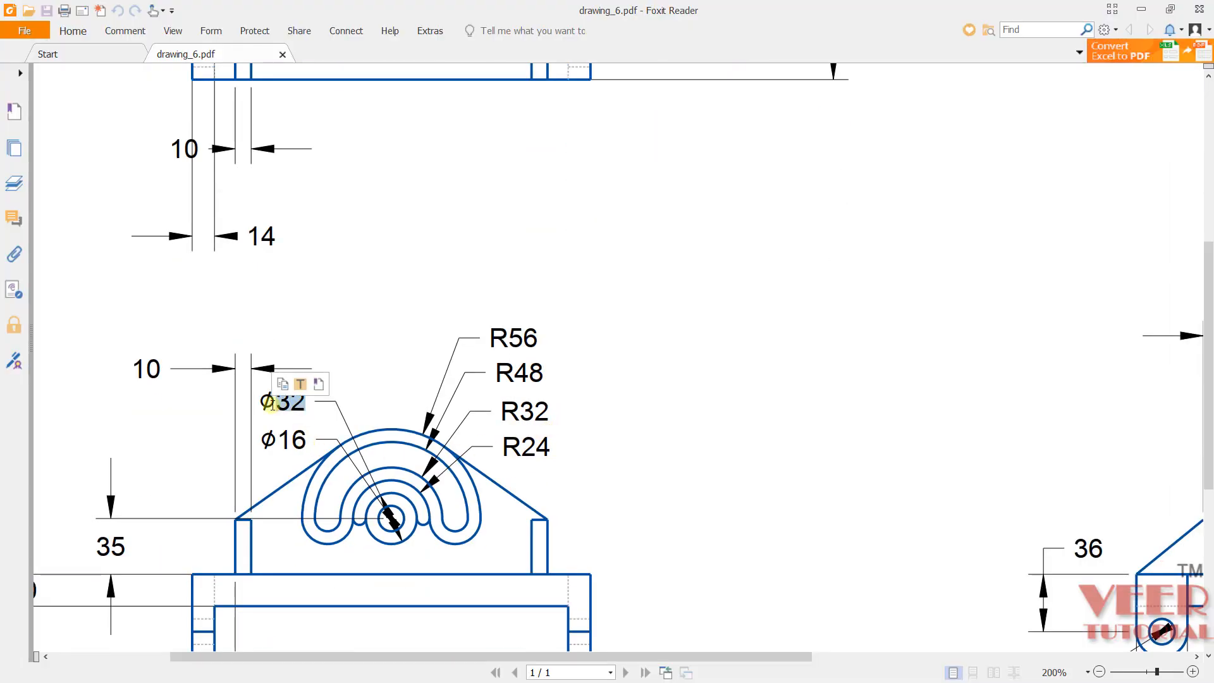
{"action": "key", "text": "alt+Tab"}
{"action": "scroll", "coordinate": [517, 324], "scroll_direction": "up", "scroll_amount": 3}
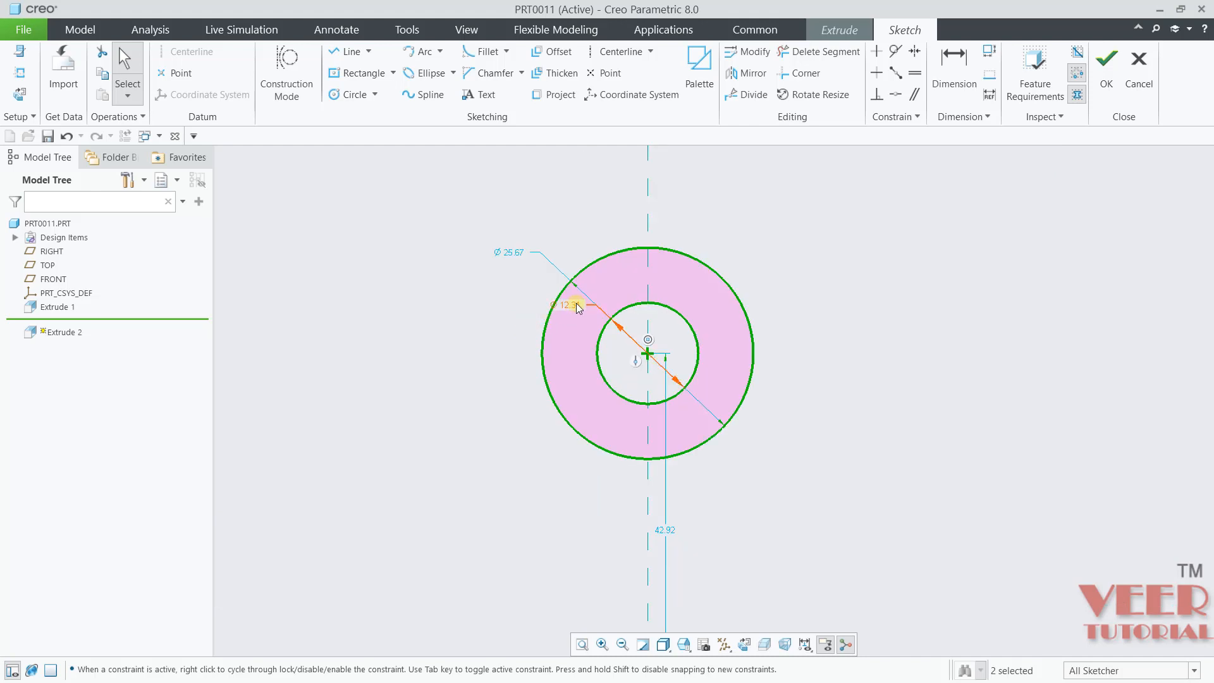
- Set the diameters of the two central concentric circles to 16 for the inner and 32 for the outer
{"action": "double_click", "coordinate": [576, 302]}
{"action": "type", "text": "16"}
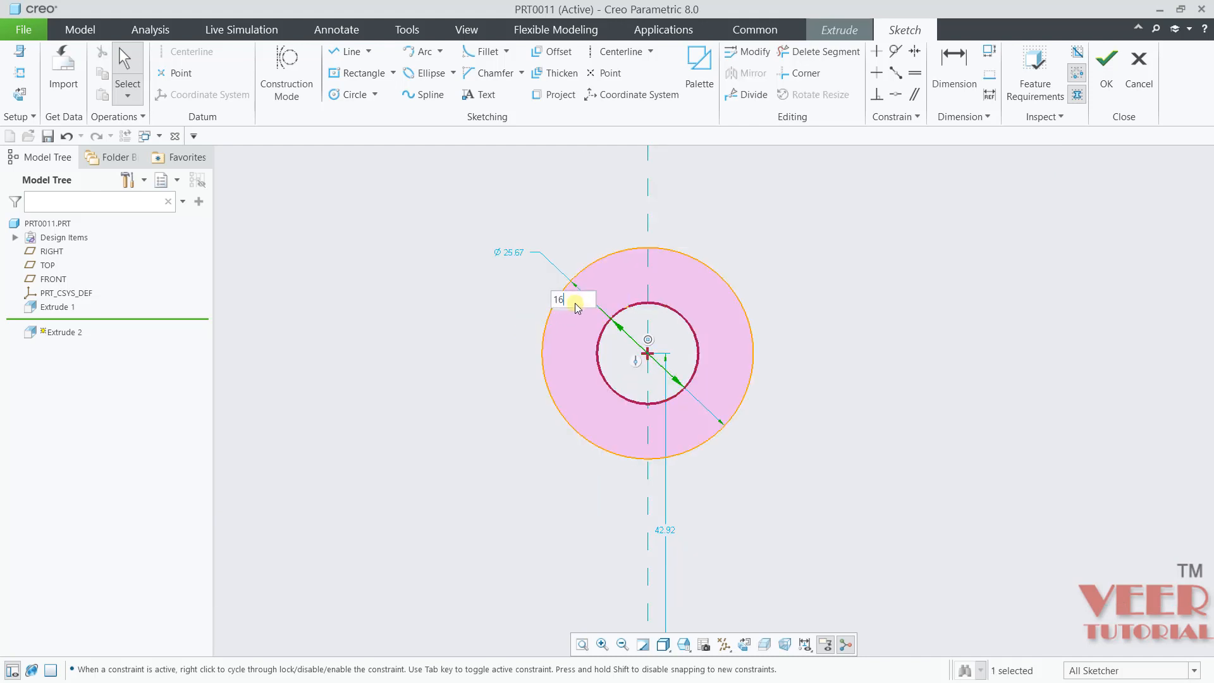
{"action": "key", "text": "Return"}
{"action": "double_click", "coordinate": [510, 251]}
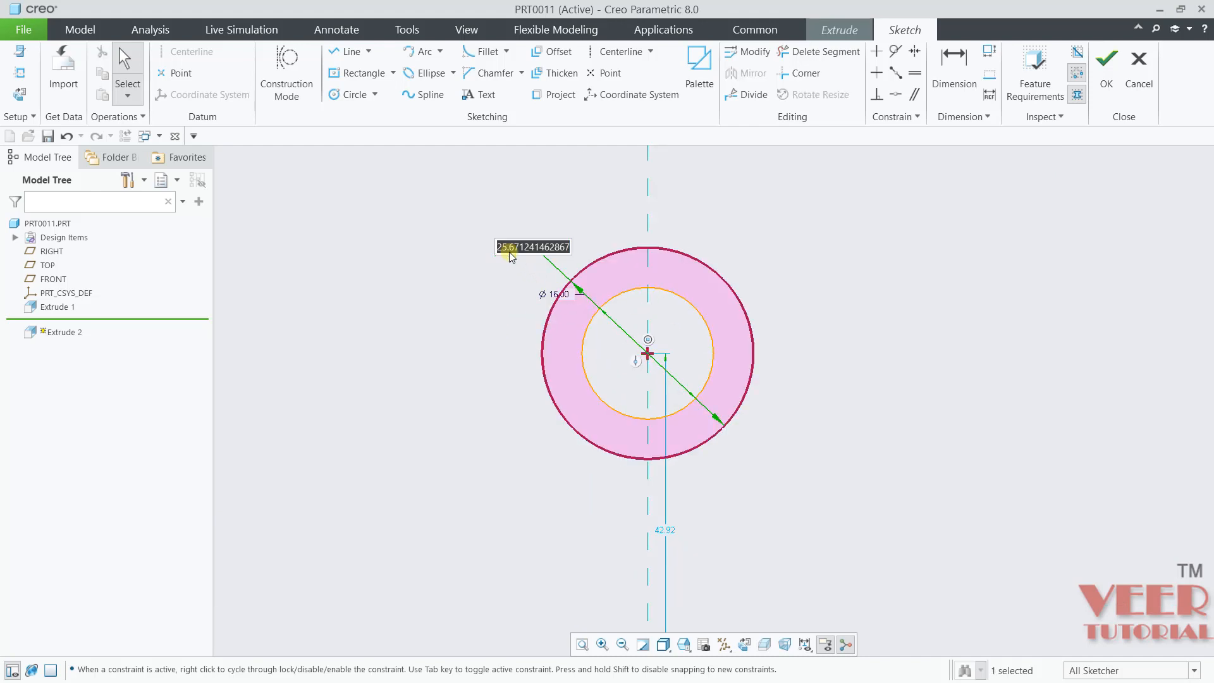
{"action": "type", "text": "32"}
{"action": "key", "text": "Return"}
- Set the height of the circles' centre above the plate's top edge to 35
{"action": "scroll", "coordinate": [599, 445], "scroll_direction": "up", "scroll_amount": 2}
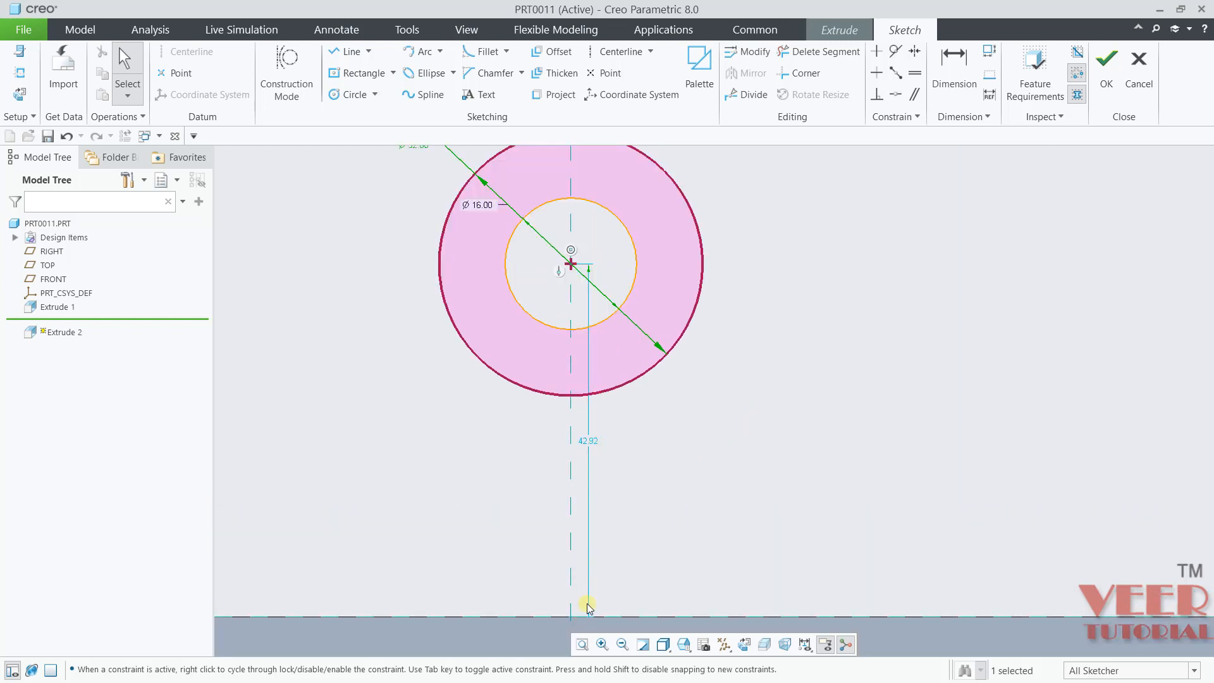
{"action": "double_click", "coordinate": [589, 441]}
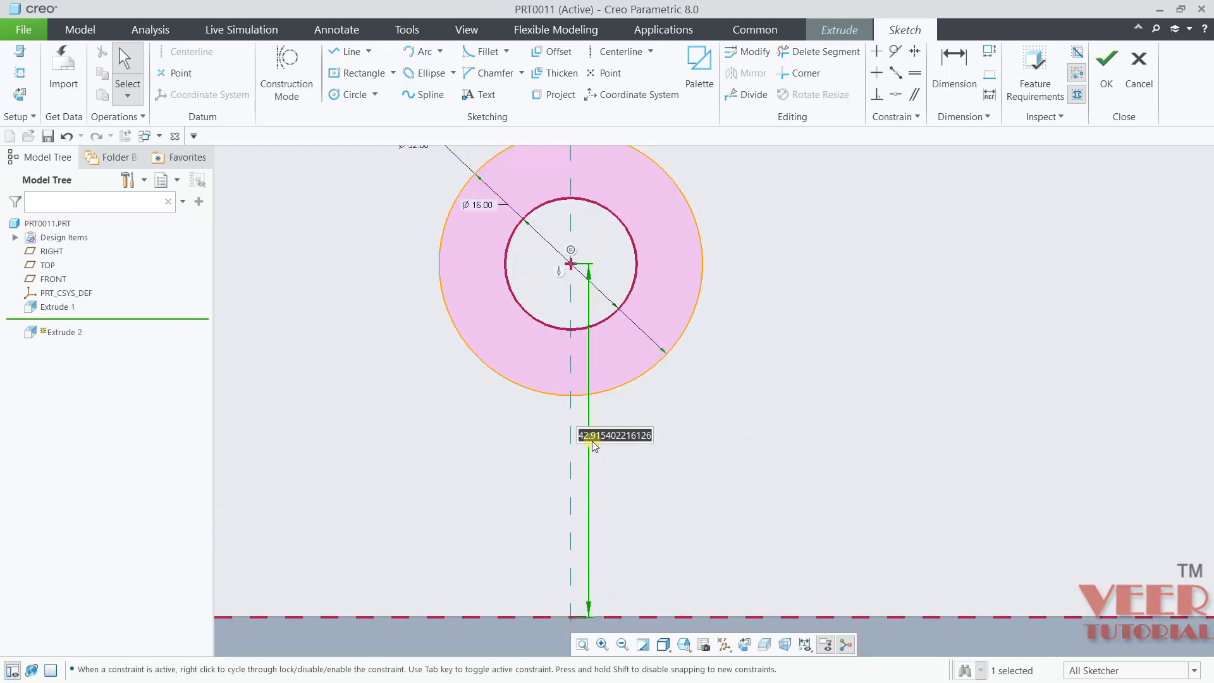
{"action": "type", "text": "35"}
{"action": "key", "text": "Return"}
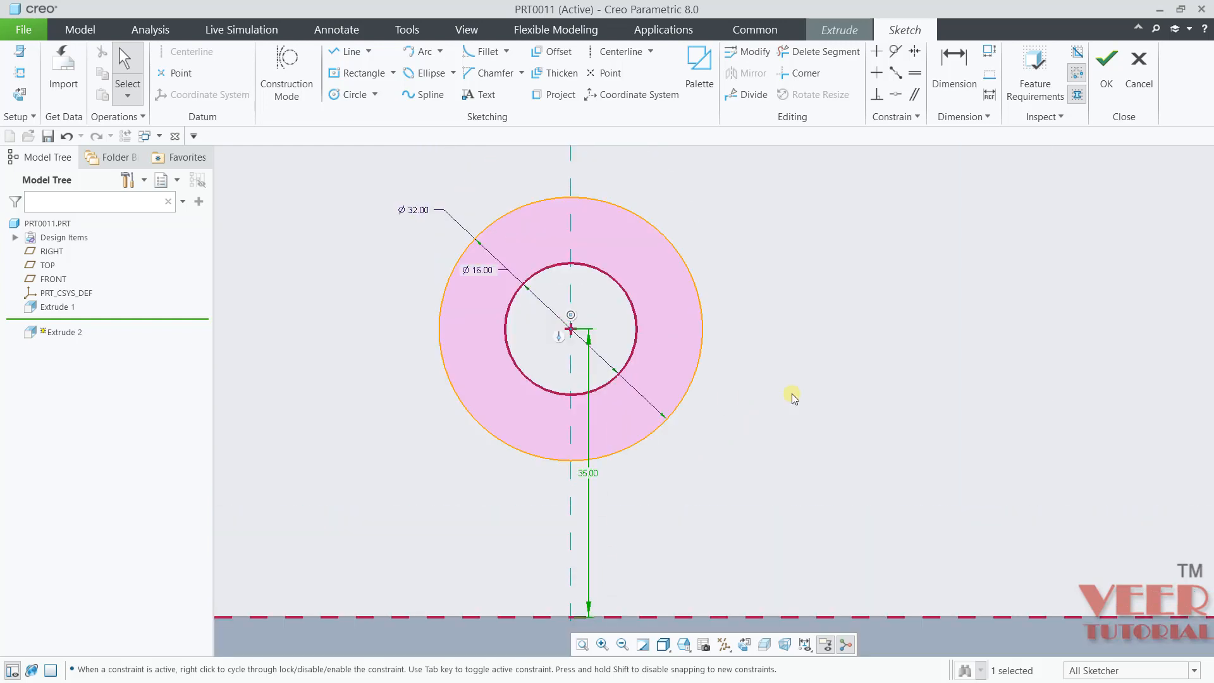
{"action": "left_click", "coordinate": [849, 400]}
{"action": "scroll", "coordinate": [834, 408], "scroll_direction": "down", "scroll_amount": 5}
{"action": "scroll", "coordinate": [822, 357], "scroll_direction": "up", "scroll_amount": 4}
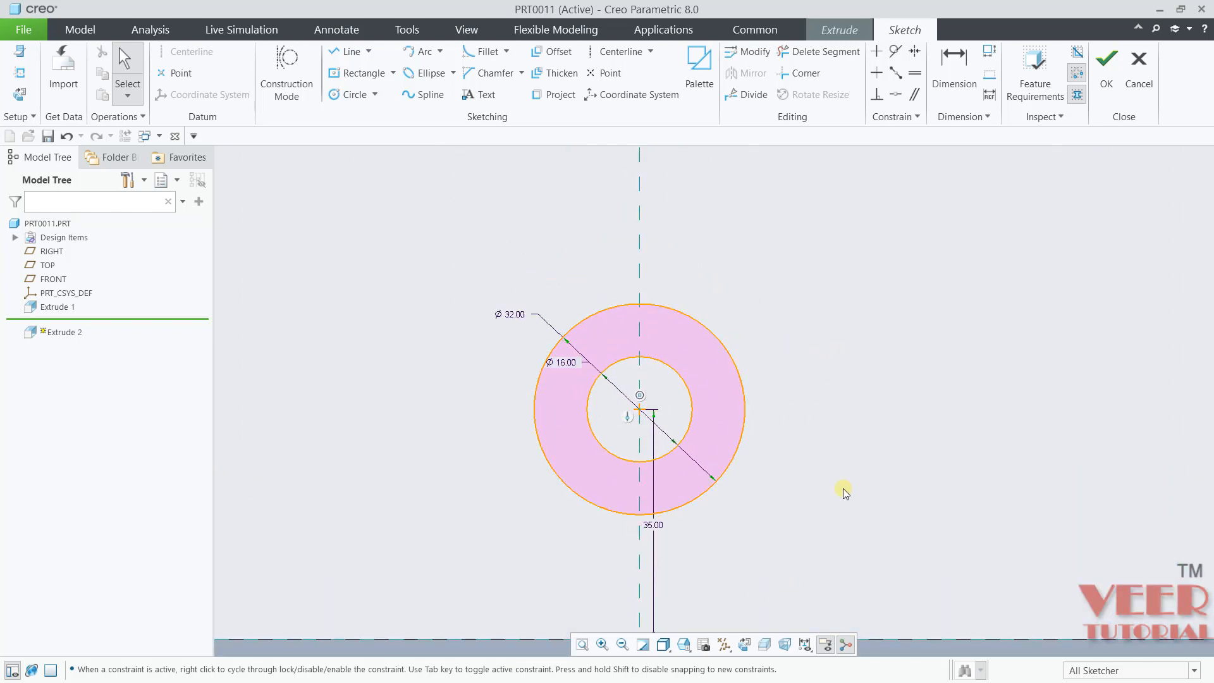
- Check the radii of the concentric arcs around the central boss in the PDF drawing, and return to the Creo sketch
{"action": "key", "text": "alt+Tab"}
{"action": "scroll", "coordinate": [139, 501], "scroll_direction": "down", "scroll_amount": 2}
{"action": "left_click_drag", "start_coordinate": [120, 432], "coordinate": [122, 434]}
{"action": "scroll", "coordinate": [544, 347], "scroll_direction": "up", "scroll_amount": 1}
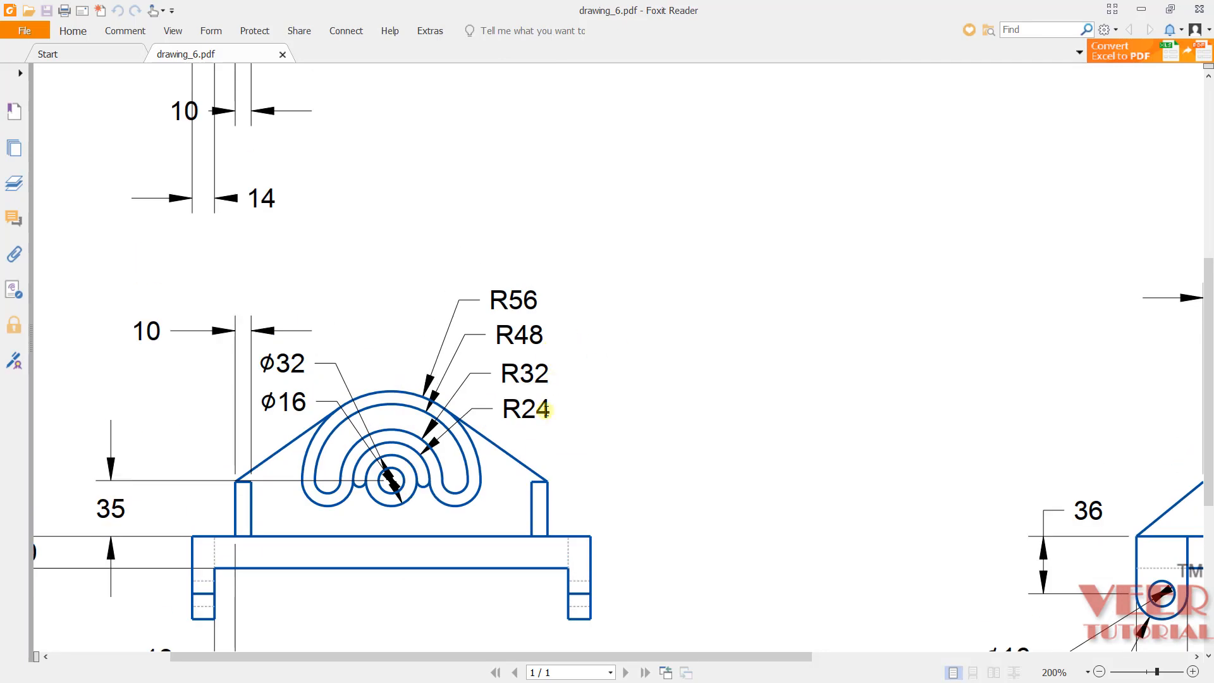
{"action": "left_click_drag", "start_coordinate": [520, 409], "coordinate": [541, 340]}
{"action": "left_click_drag", "start_coordinate": [516, 300], "coordinate": [563, 300]}
{"action": "left_click", "coordinate": [769, 379]}
{"action": "key", "text": "alt+Tab"}
- Draw four more concentric circles around the 32 diameter circle, with diameters of about 40, 52, 62 and 72
{"action": "left_click", "coordinate": [350, 94]}
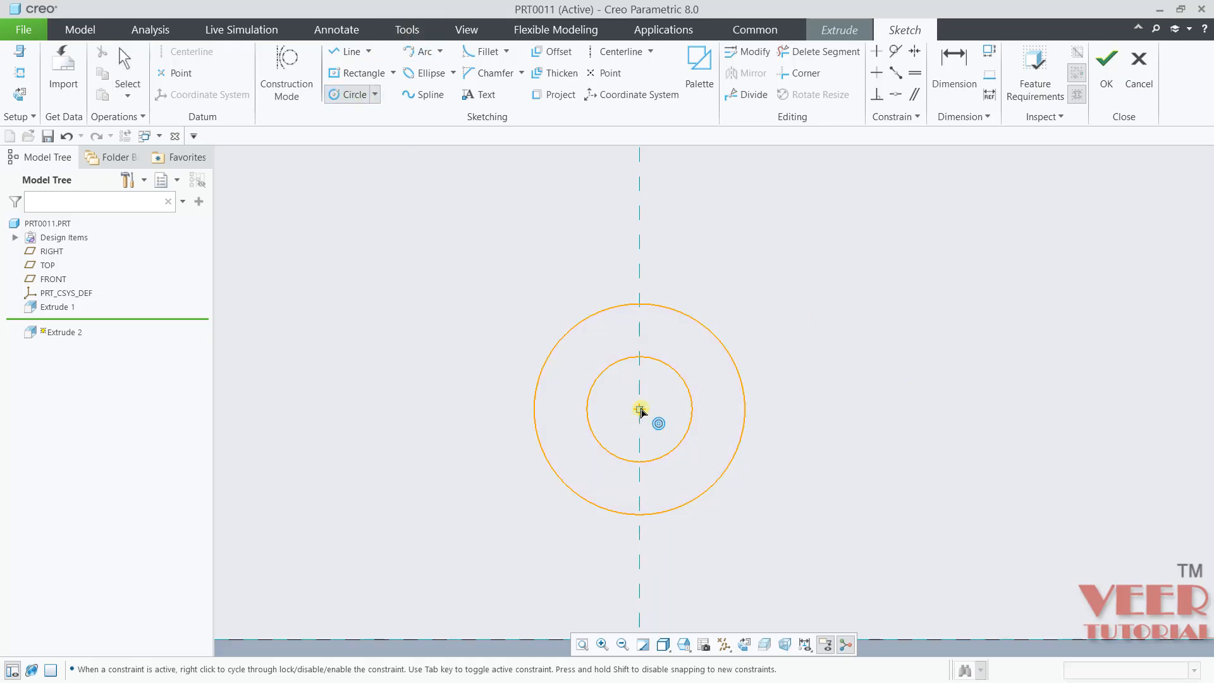
{"action": "left_click", "coordinate": [640, 409]}
{"action": "left_click", "coordinate": [709, 298]}
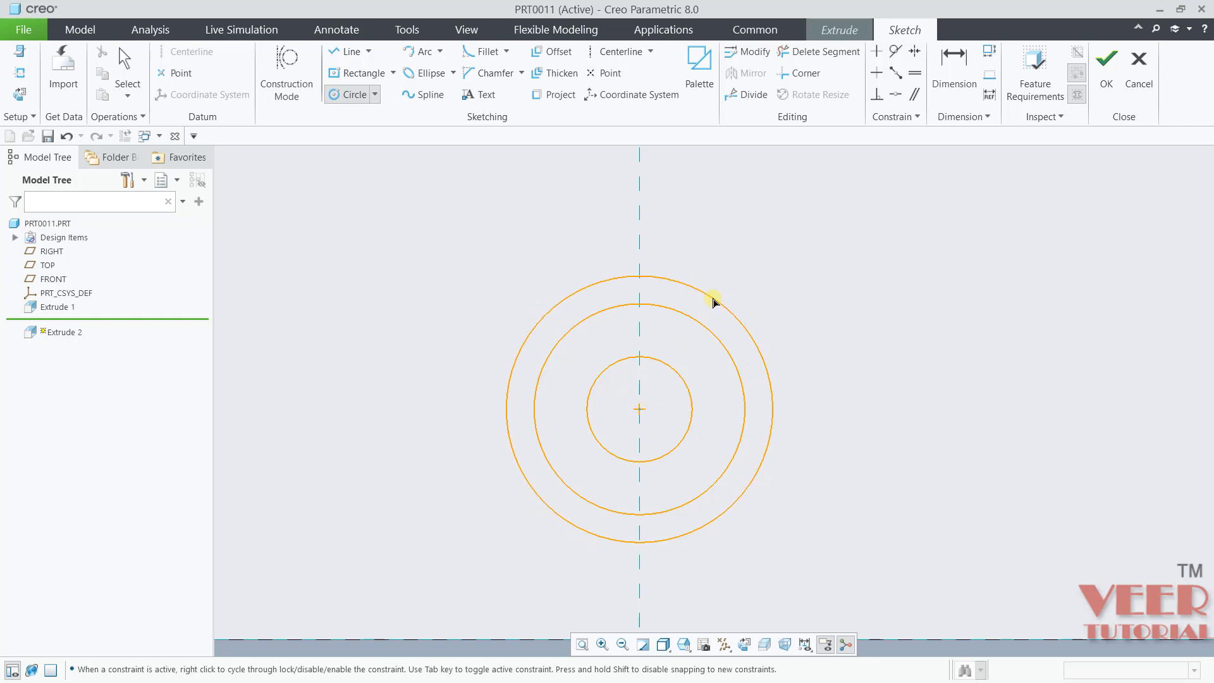
{"action": "left_click", "coordinate": [640, 410]}
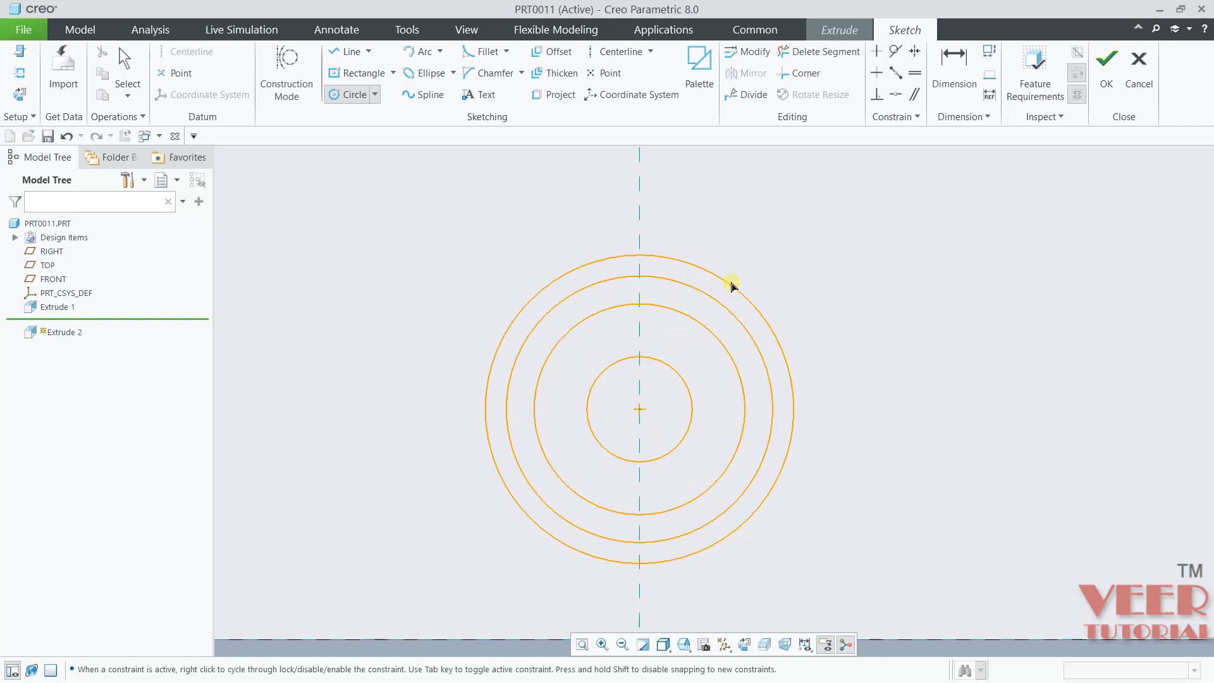
{"action": "left_click", "coordinate": [738, 271]}
{"action": "left_click", "coordinate": [641, 409]}
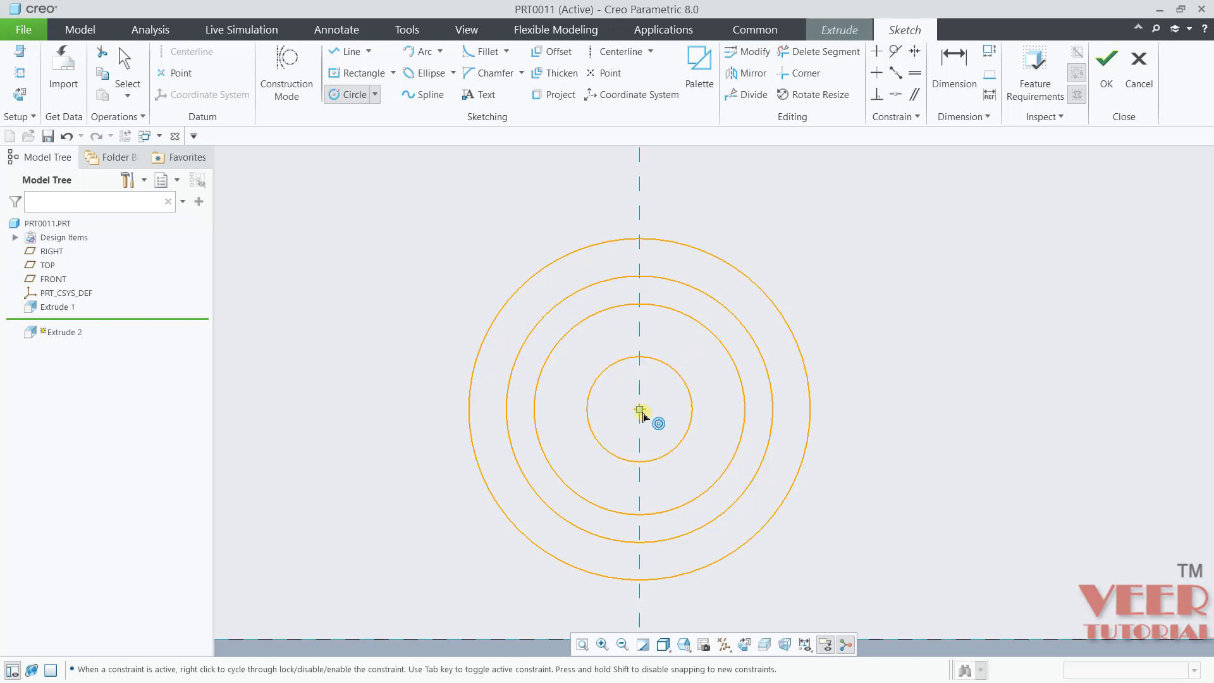
{"action": "left_click", "coordinate": [746, 239]}
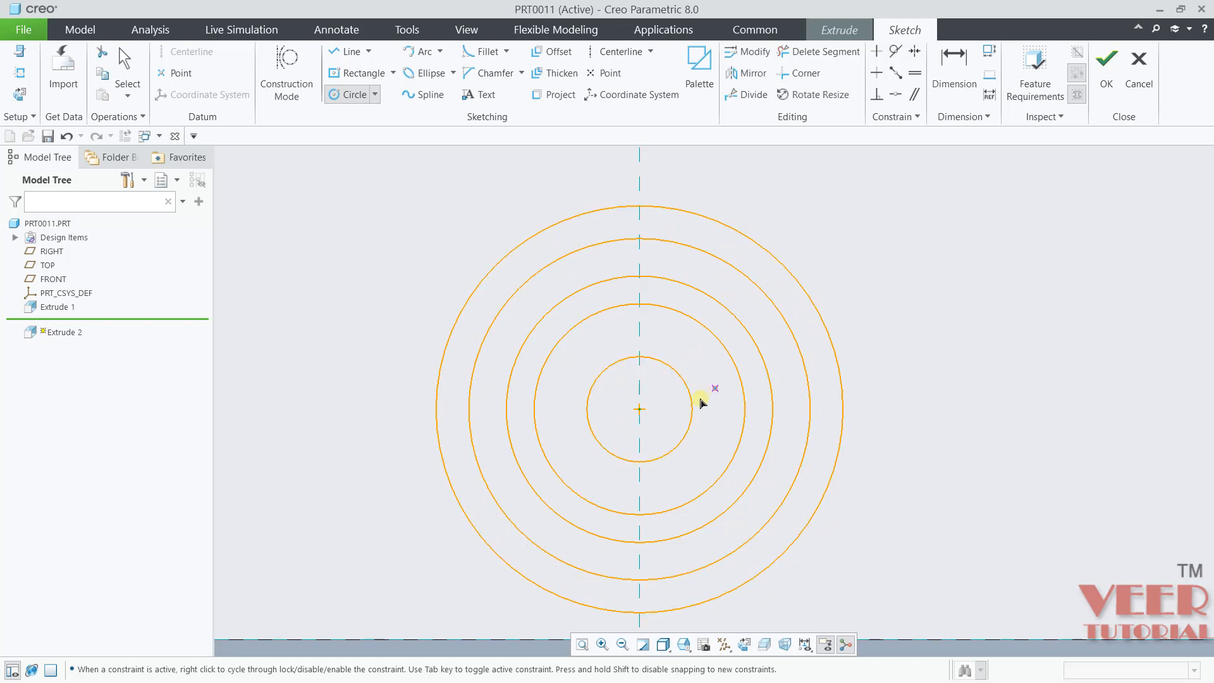
{"action": "left_click", "coordinate": [640, 410]}
{"action": "left_click", "coordinate": [778, 221]}
{"action": "middle_click", "coordinate": [632, 266]}
- Dimension the smallest of the four new circles by radius and set it to 24
{"action": "scroll", "coordinate": [572, 254], "scroll_direction": "up", "scroll_amount": 3}
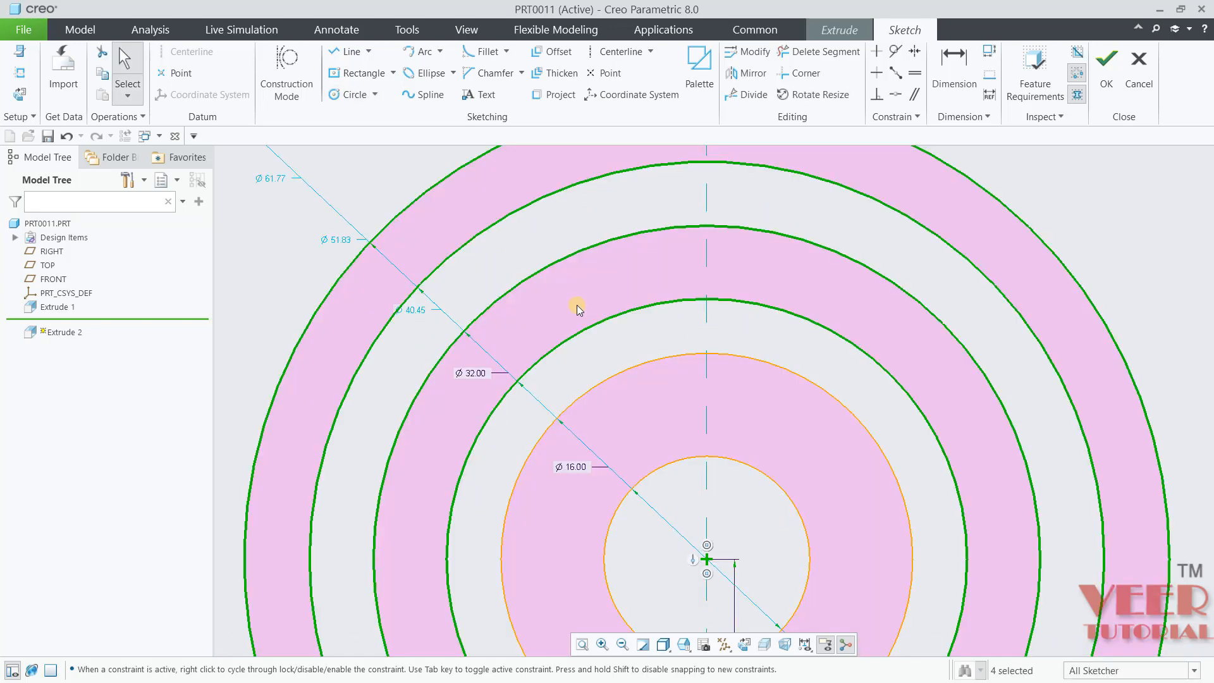
{"action": "left_click", "coordinate": [599, 325]}
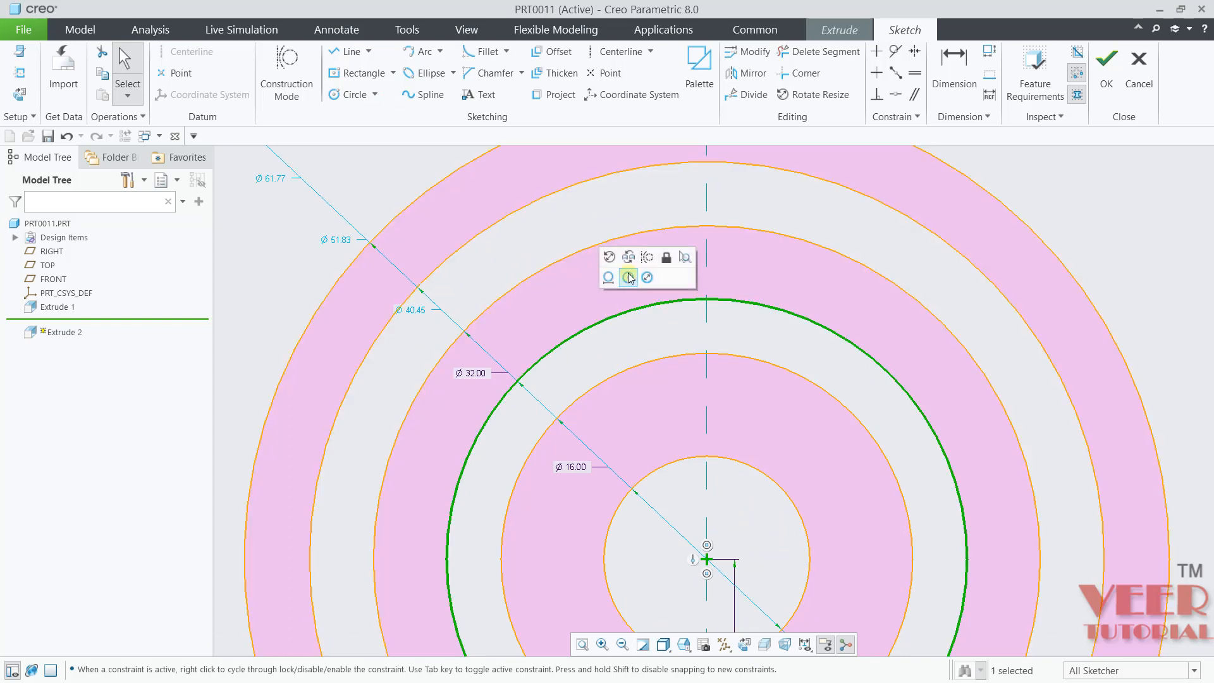
{"action": "left_click", "coordinate": [629, 277]}
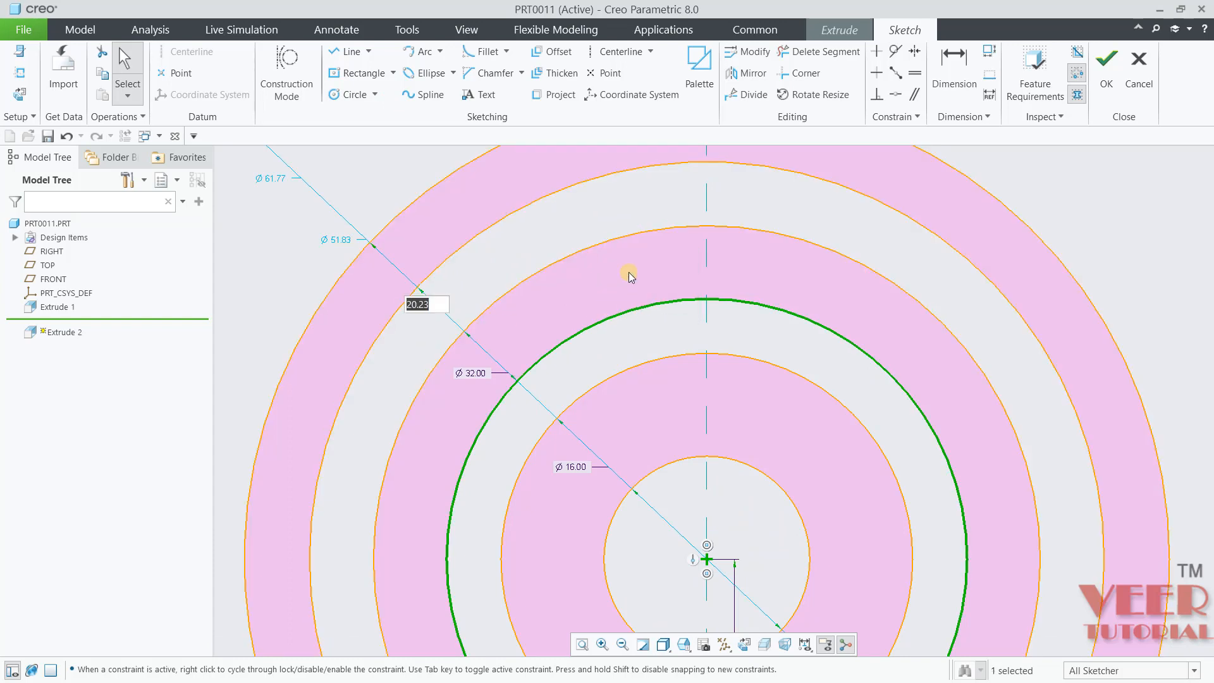
{"action": "type", "text": "24"}
{"action": "key", "text": "Return"}
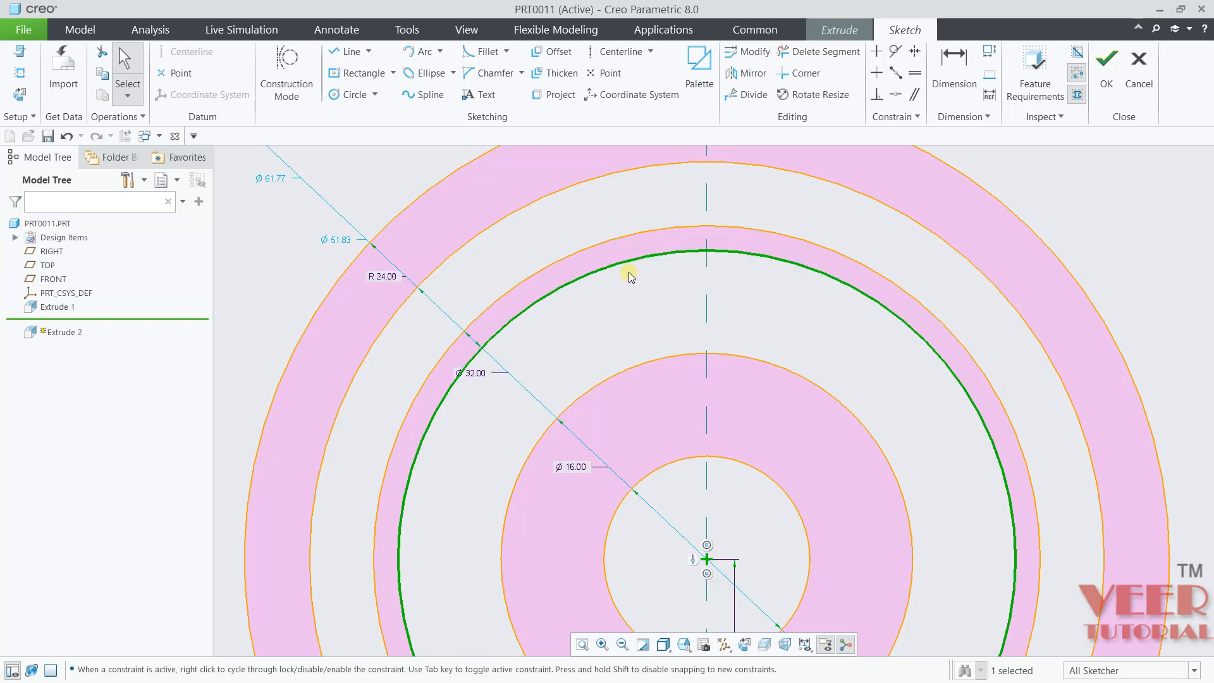
- Dimension the circle just outside the 24 radius circle by radius and set it to 32
{"action": "scroll", "coordinate": [628, 272], "scroll_direction": "down", "scroll_amount": 4}
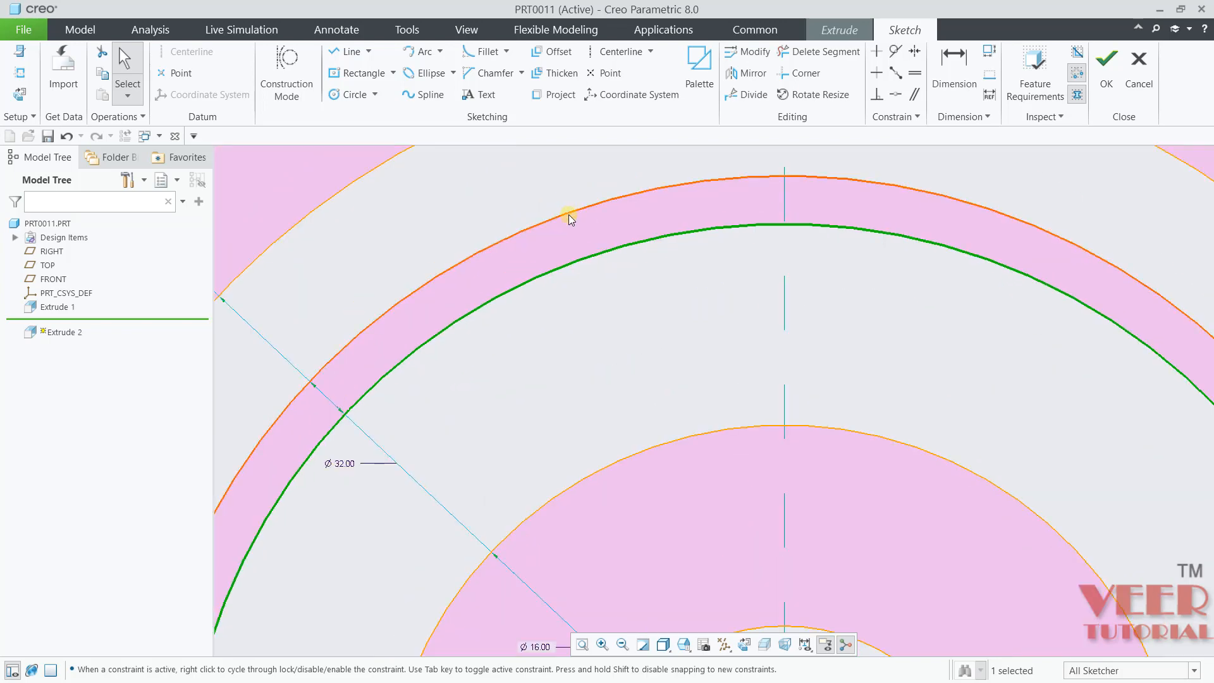
{"action": "left_click", "coordinate": [569, 215]}
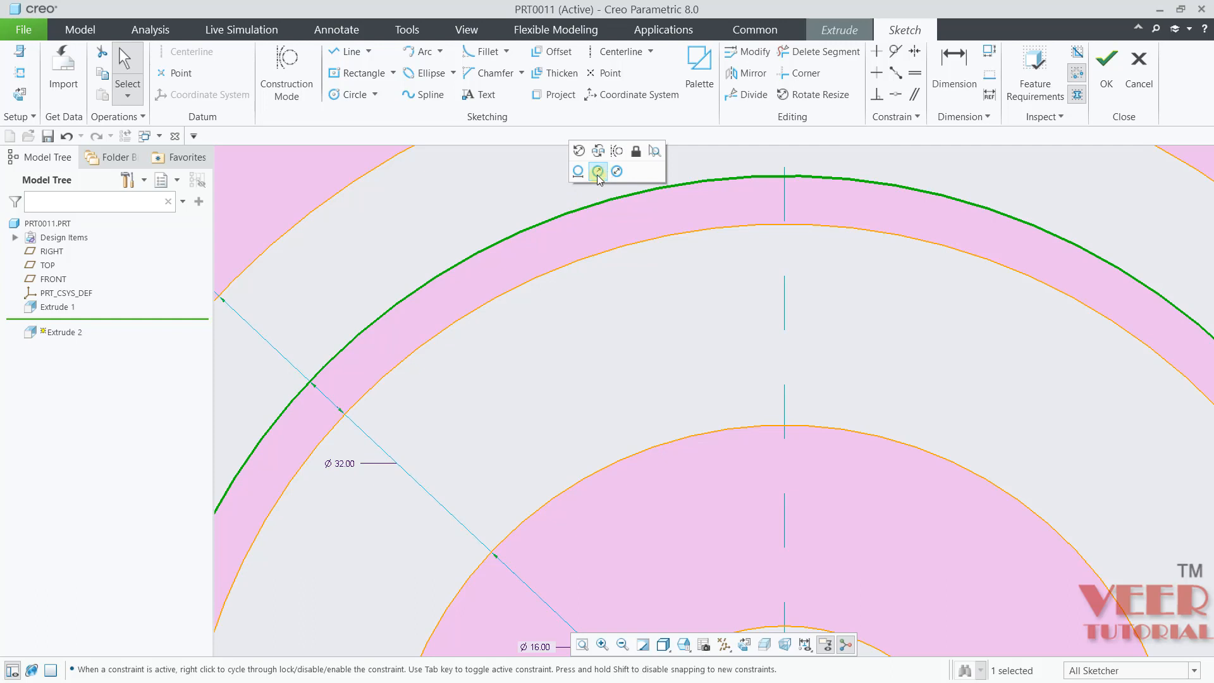
{"action": "left_click", "coordinate": [598, 175]}
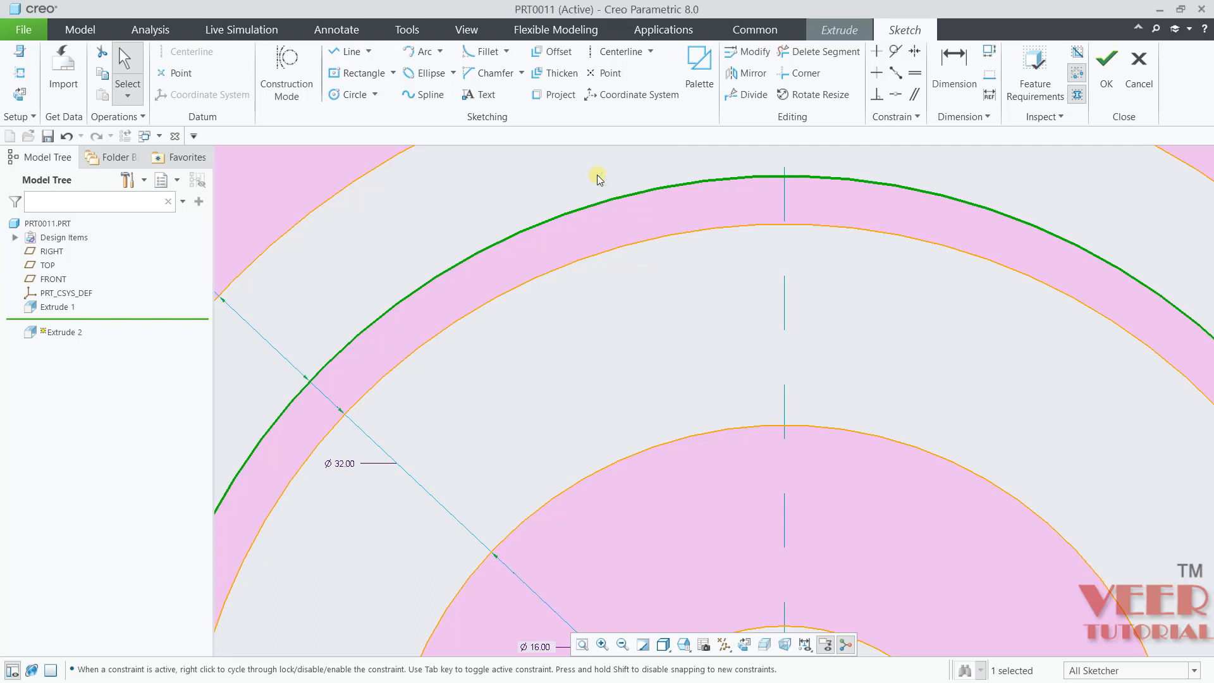
{"action": "key", "text": "Return"}
{"action": "scroll", "coordinate": [600, 176], "scroll_direction": "up", "scroll_amount": 2}
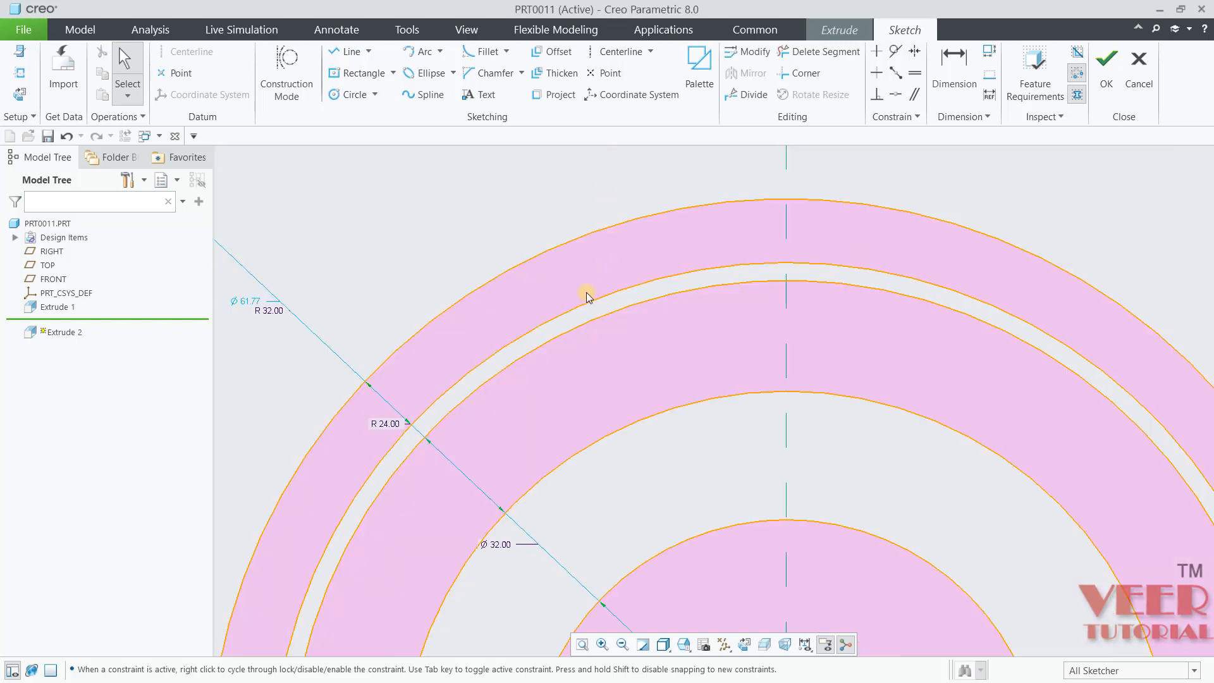
{"action": "left_click", "coordinate": [269, 310]}
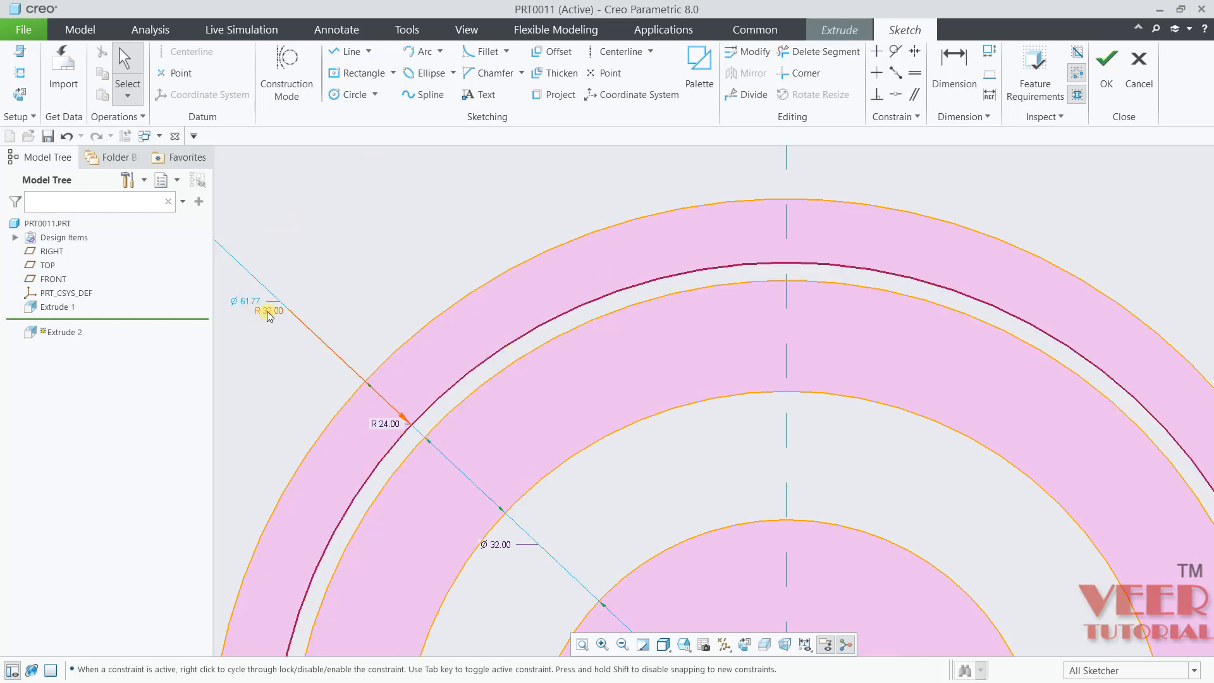
{"action": "left_click", "coordinate": [747, 513]}
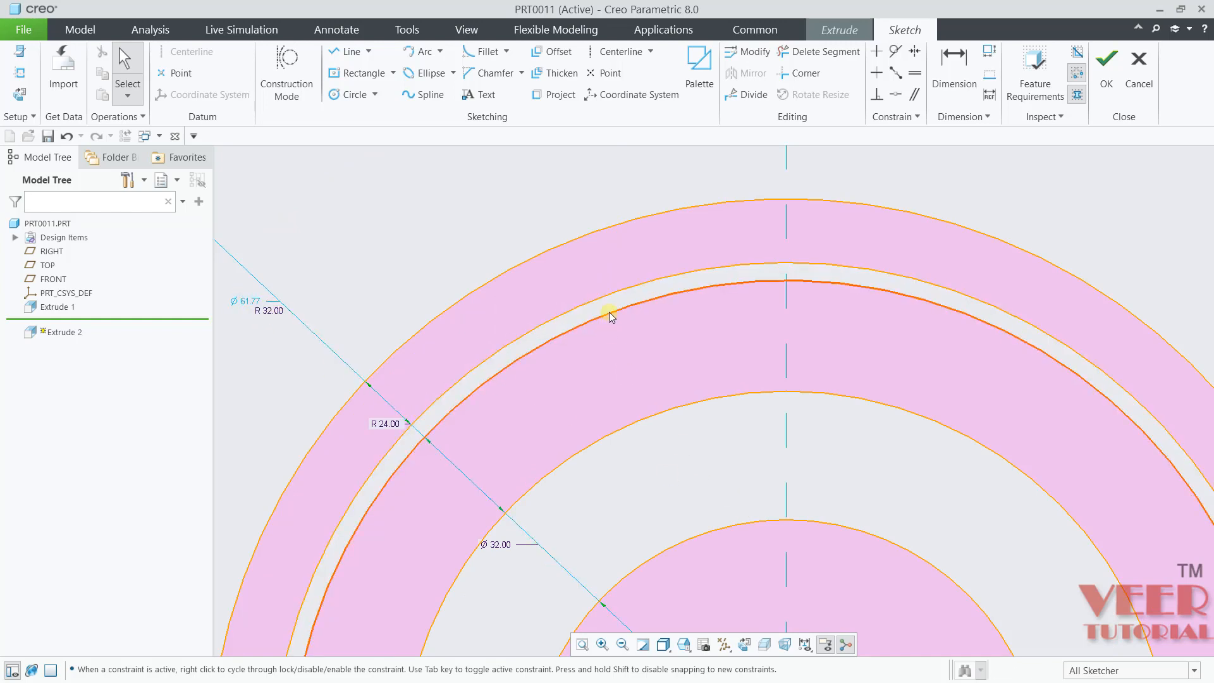
- Dimension the circle just inside the 32 radius circle by radius and set it to 48
{"action": "left_click", "coordinate": [609, 312]}
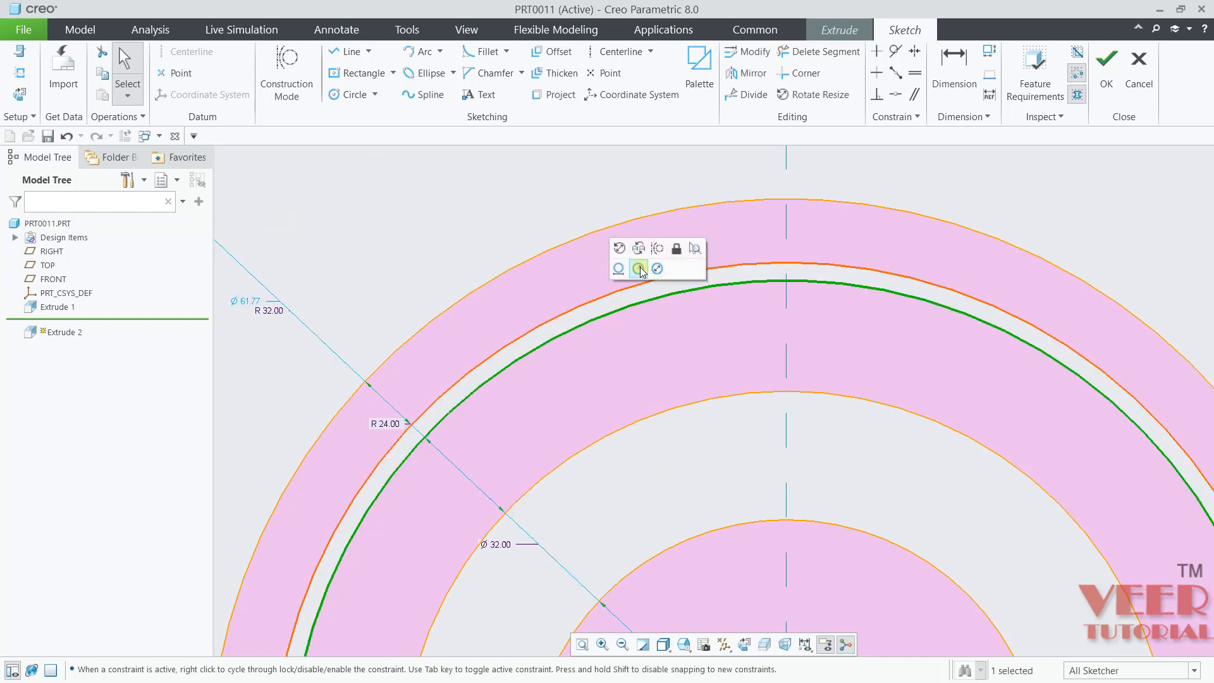
{"action": "left_click", "coordinate": [641, 269]}
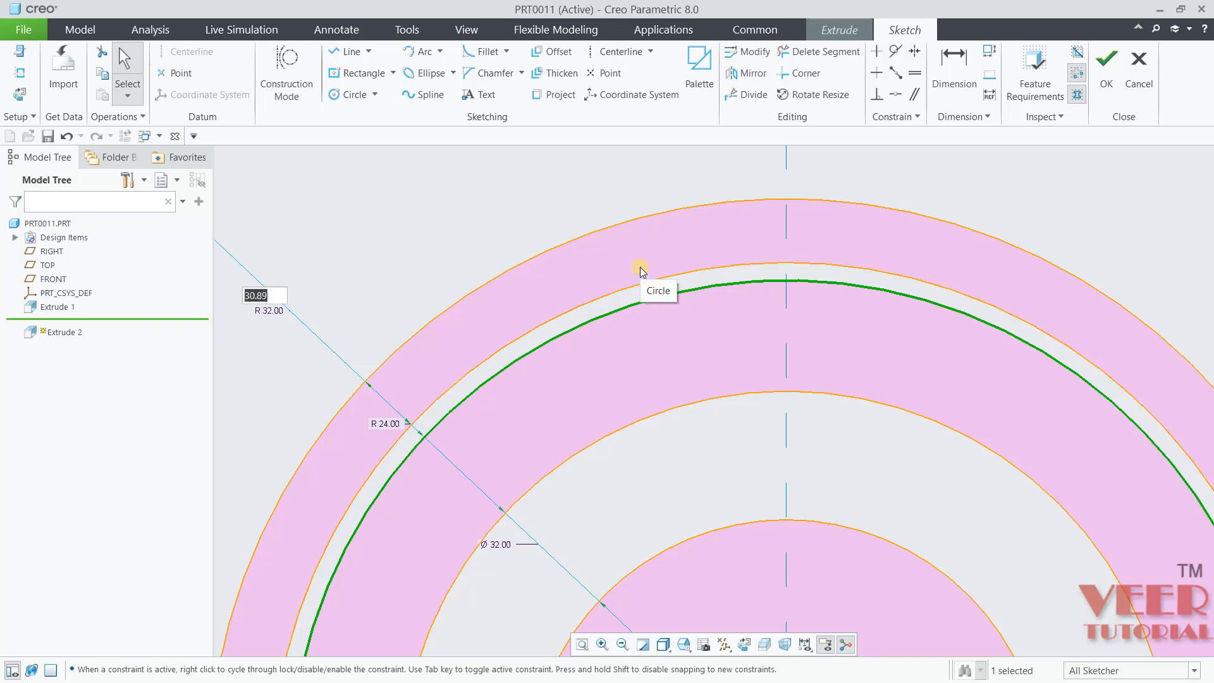
{"action": "type", "text": "48"}
{"action": "key", "text": "Return"}
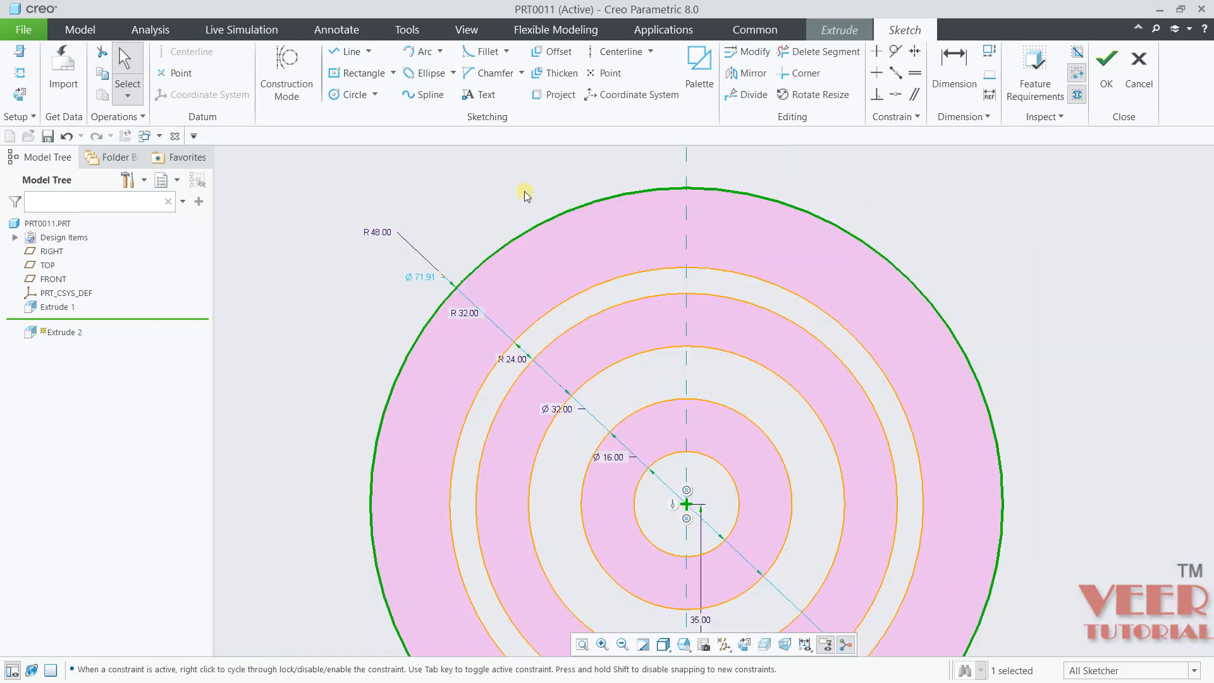
- Dimension the remaining circle between the 32 and 48 radius circles by radius and set it to 56
{"action": "scroll", "coordinate": [458, 254], "scroll_direction": "up", "scroll_amount": 3}
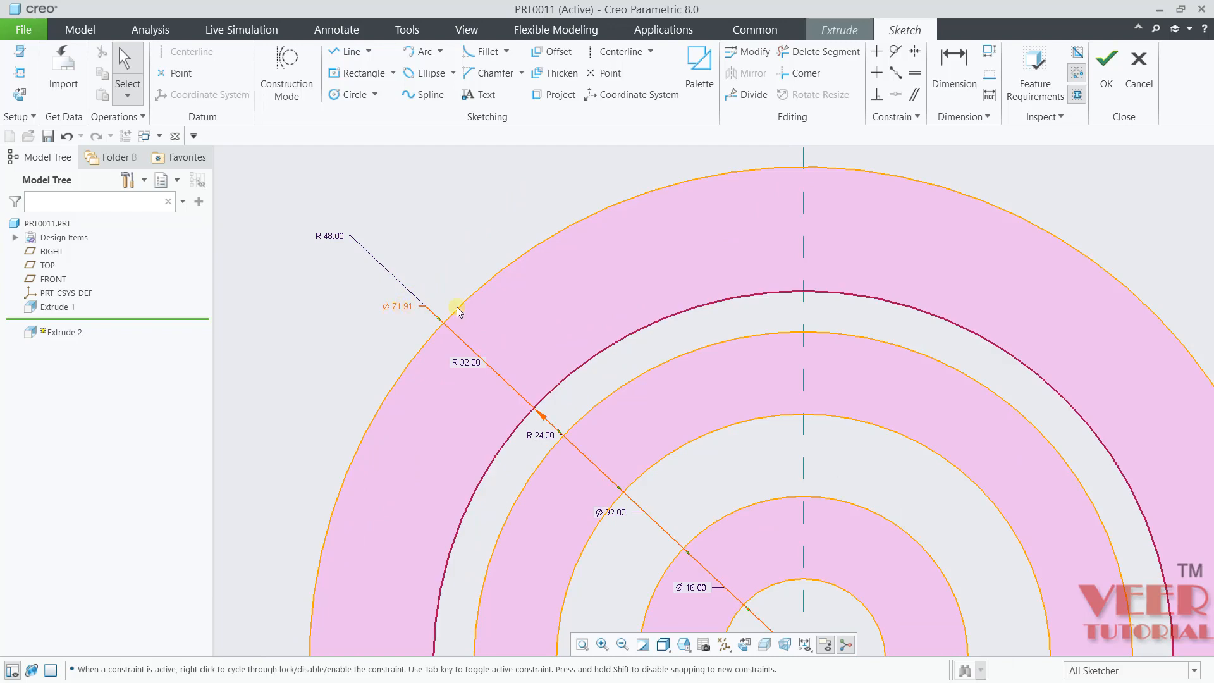
{"action": "left_click", "coordinate": [624, 340]}
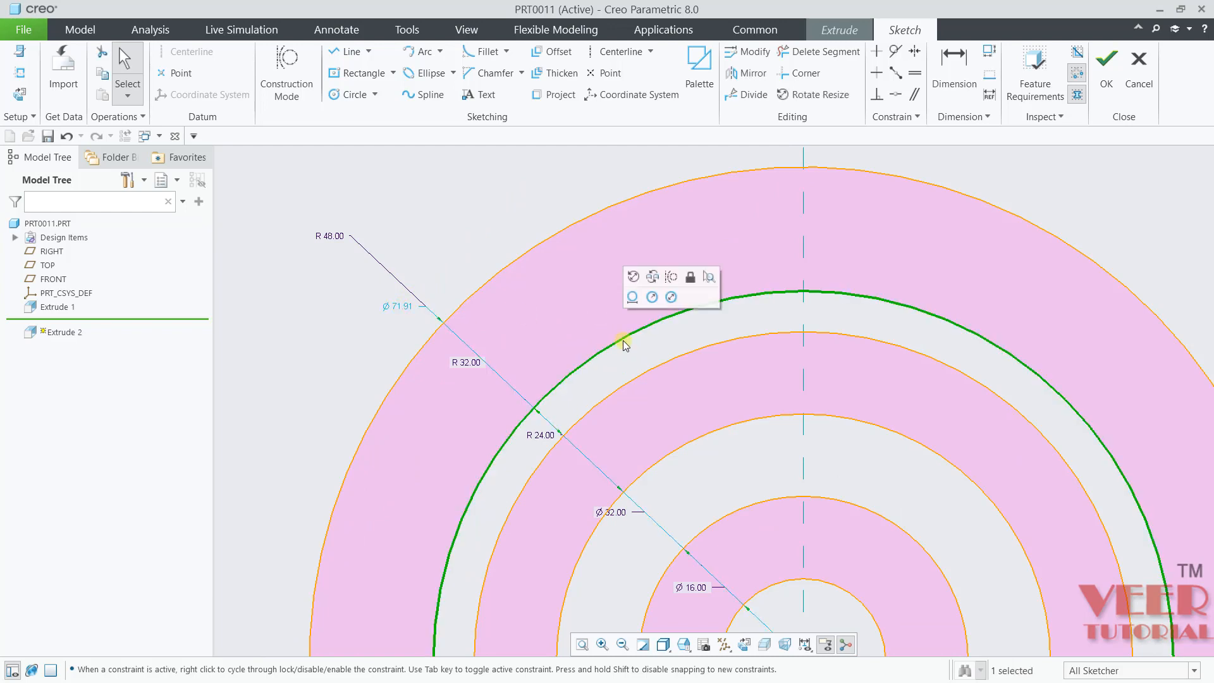
{"action": "left_click", "coordinate": [651, 297]}
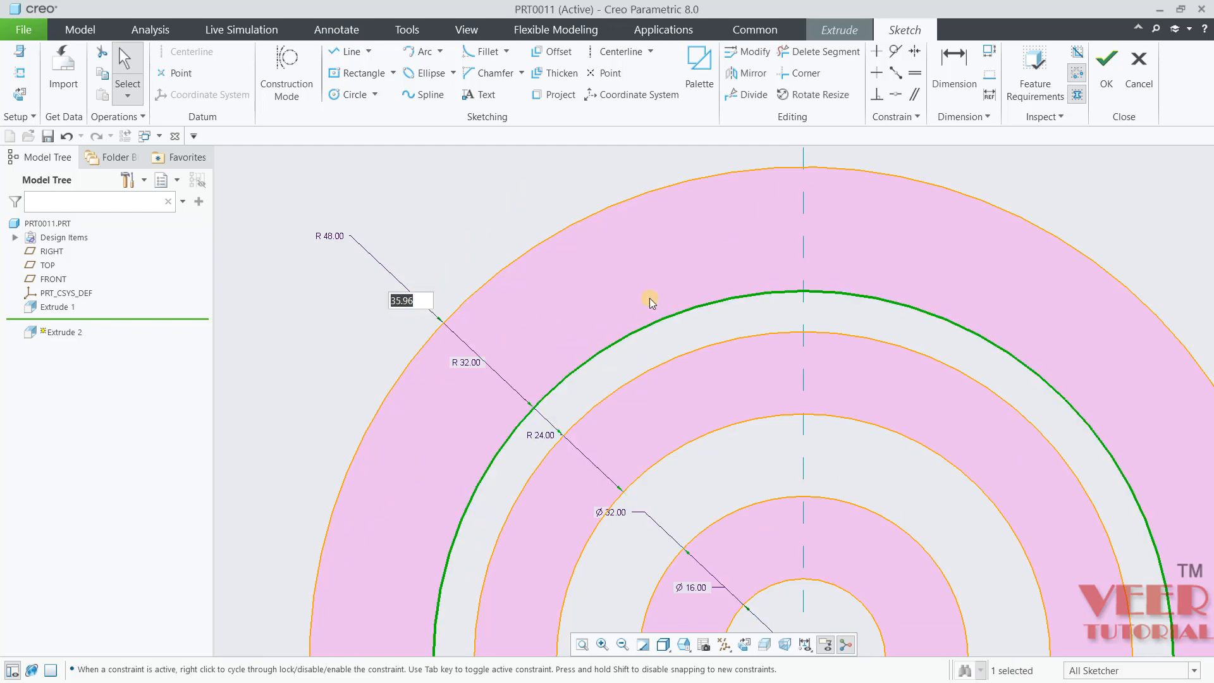
{"action": "type", "text": "56"}
{"action": "key", "text": "Return"}
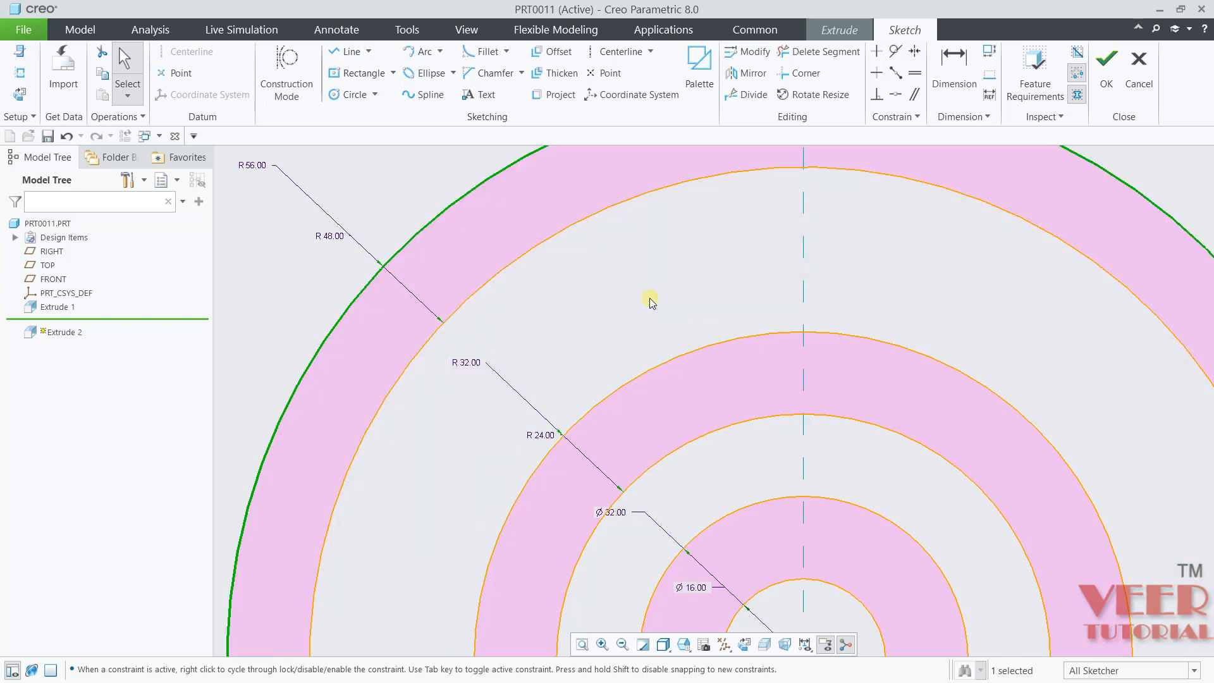
{"action": "scroll", "coordinate": [650, 298], "scroll_direction": "down", "scroll_amount": 5}
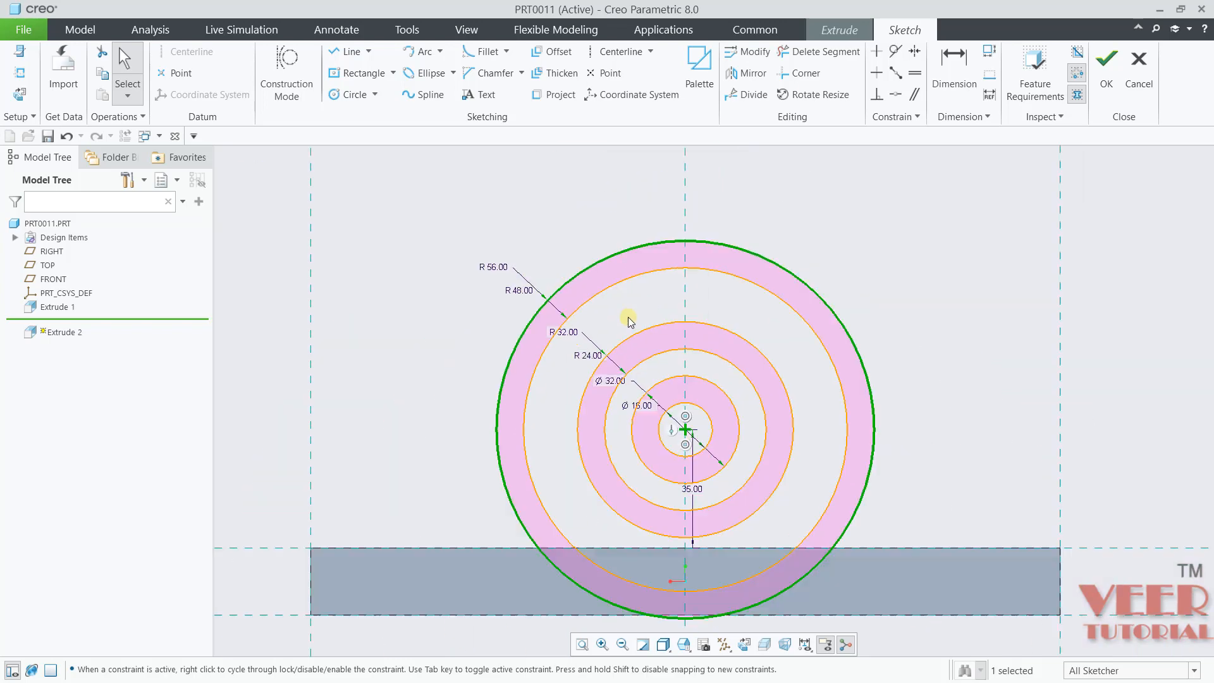
{"action": "left_click", "coordinate": [951, 332]}
- Add a horizontal centerline through the common centre of the concentric circles
{"action": "scroll", "coordinate": [880, 361], "scroll_direction": "up", "scroll_amount": 2}
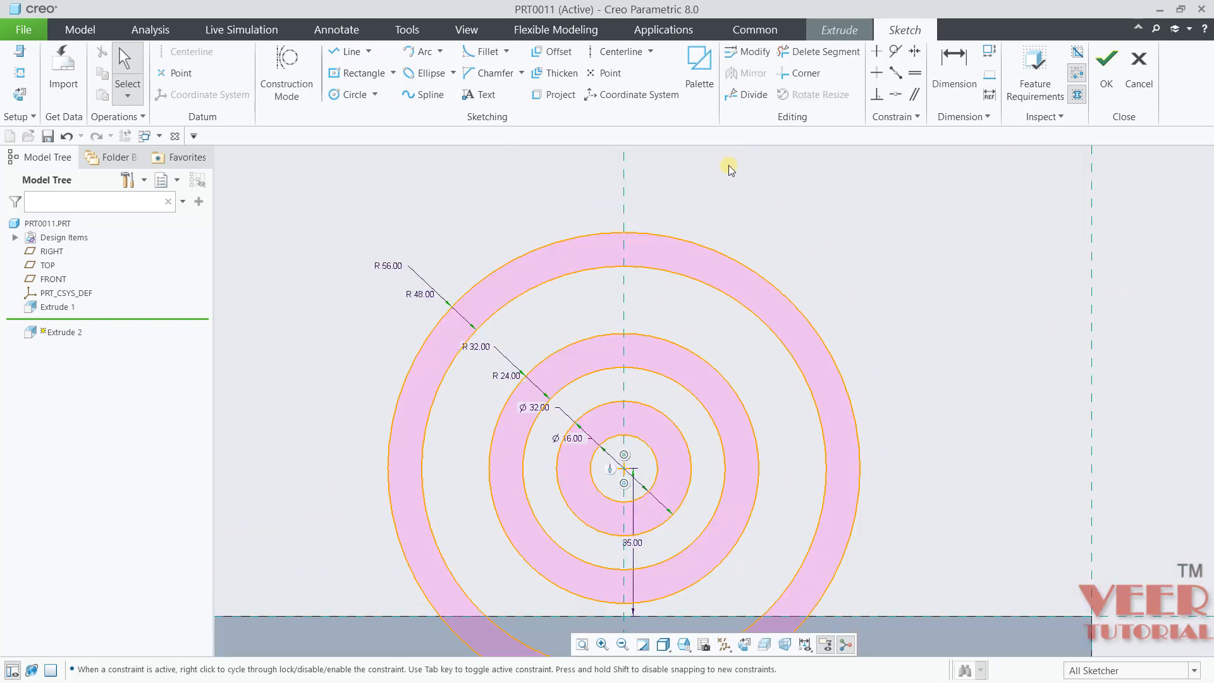
{"action": "left_click", "coordinate": [615, 53]}
{"action": "scroll", "coordinate": [630, 515], "scroll_direction": "up", "scroll_amount": 3}
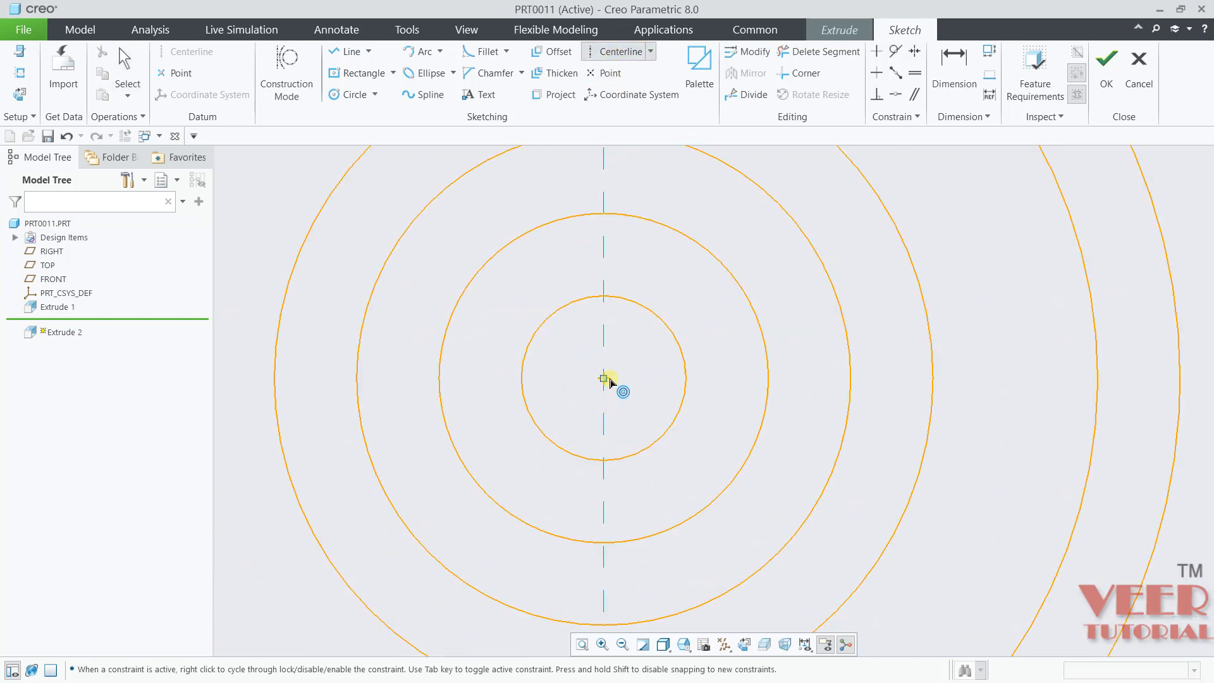
{"action": "scroll", "coordinate": [610, 382], "scroll_direction": "down", "scroll_amount": 4}
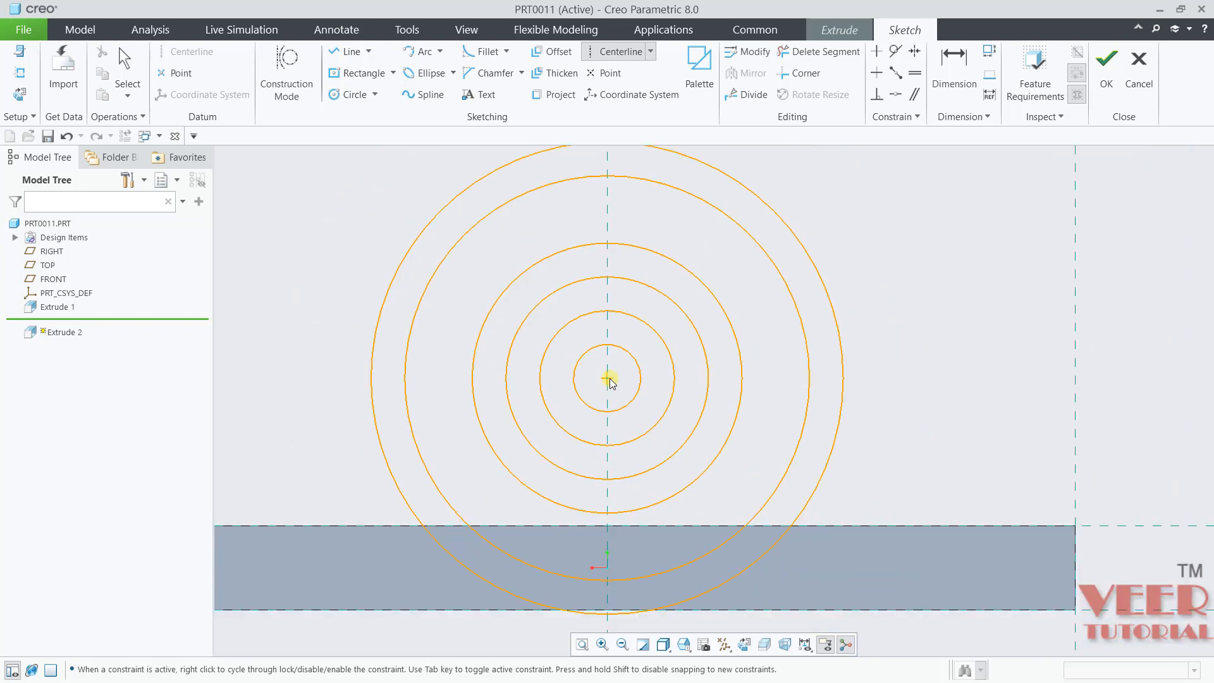
{"action": "left_click", "coordinate": [671, 378]}
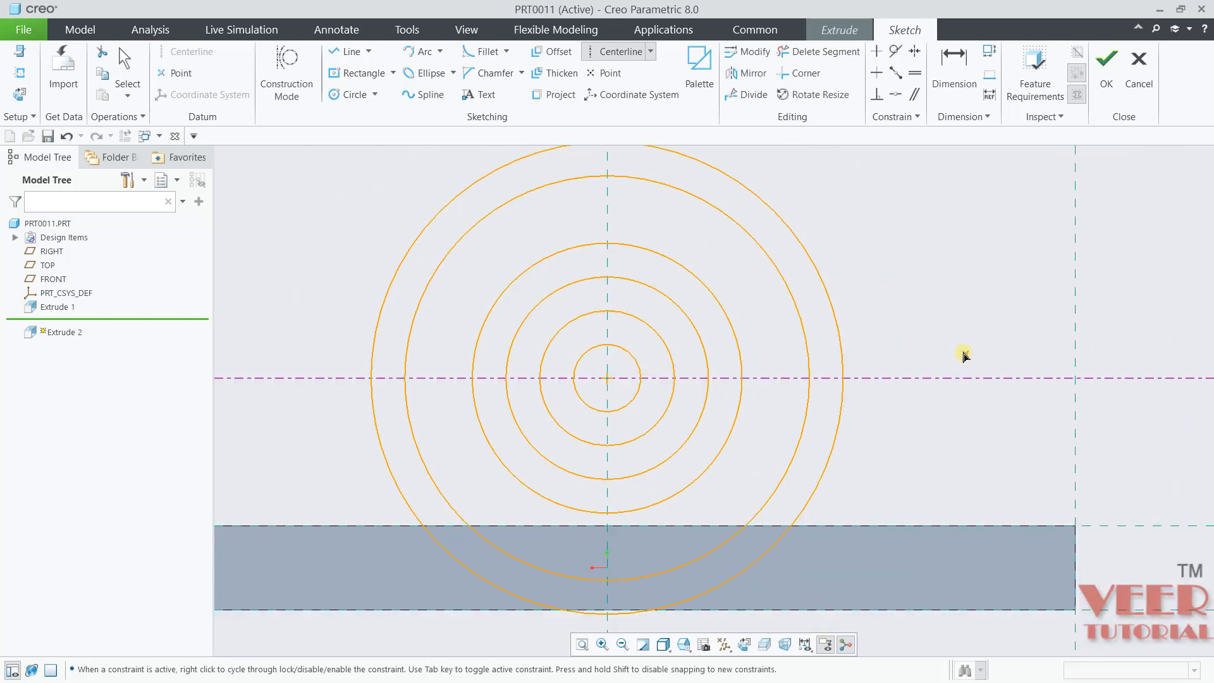
{"action": "middle_click", "coordinate": [883, 354]}
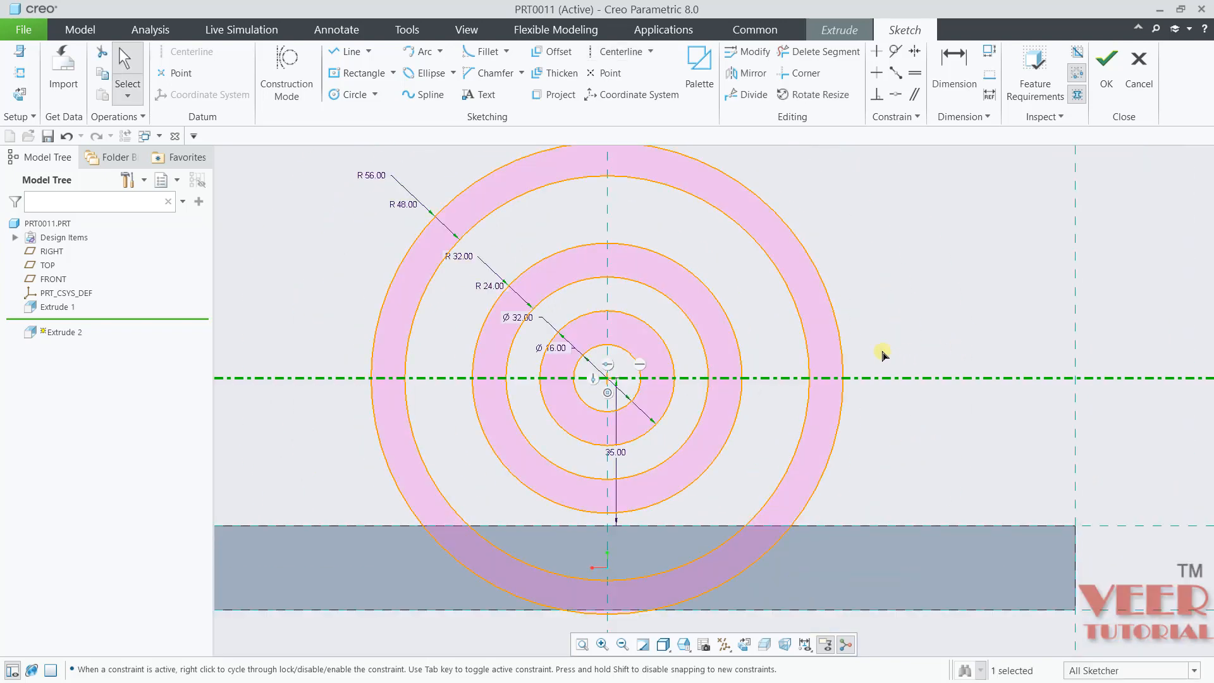
- Trim away the portions of the four outer circles (radii 24, 32, 48 and 56) below the horizontal centerline
{"action": "scroll", "coordinate": [884, 351], "scroll_direction": "down", "scroll_amount": 2}
{"action": "scroll", "coordinate": [881, 408], "scroll_direction": "up", "scroll_amount": 2}
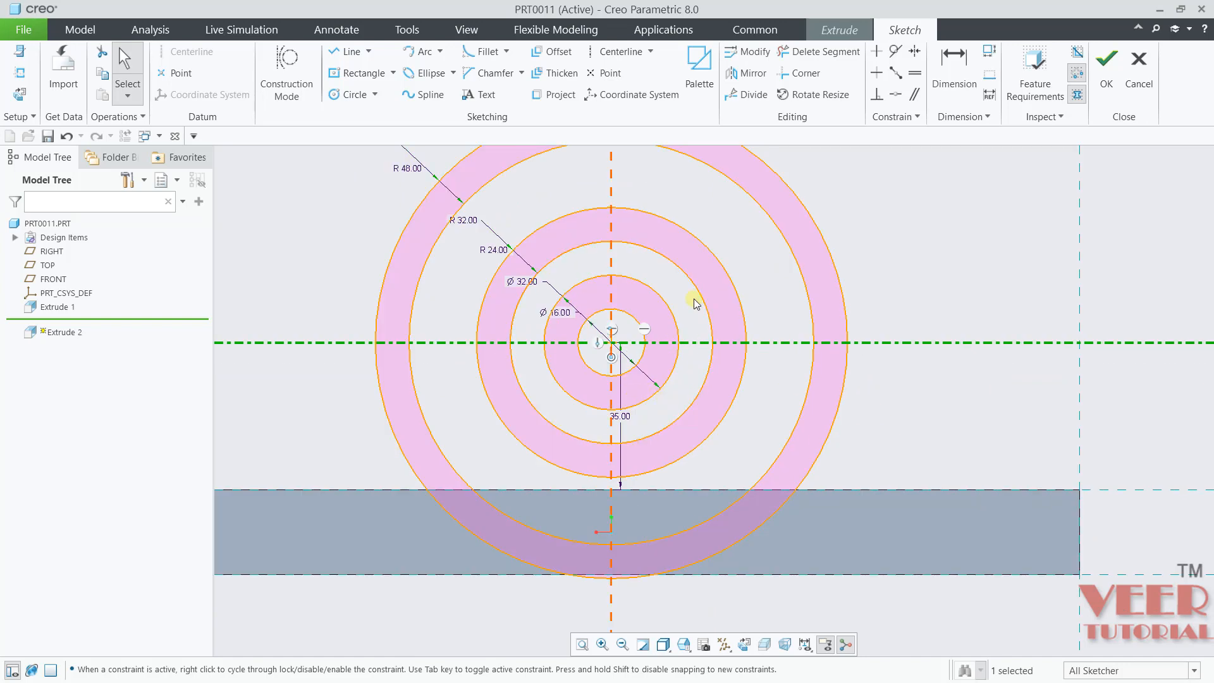
{"action": "left_click", "coordinate": [810, 53]}
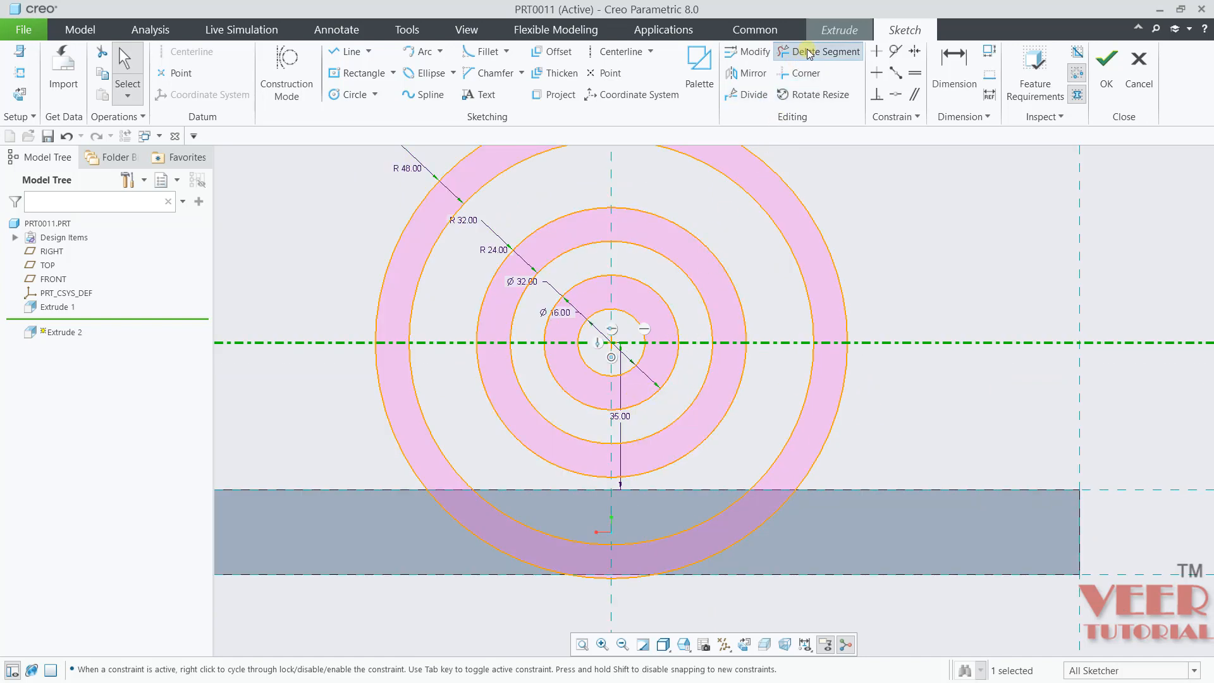
{"action": "left_click_drag", "start_coordinate": [531, 393], "coordinate": [411, 553]}
{"action": "left_click_drag", "start_coordinate": [500, 375], "coordinate": [353, 480]}
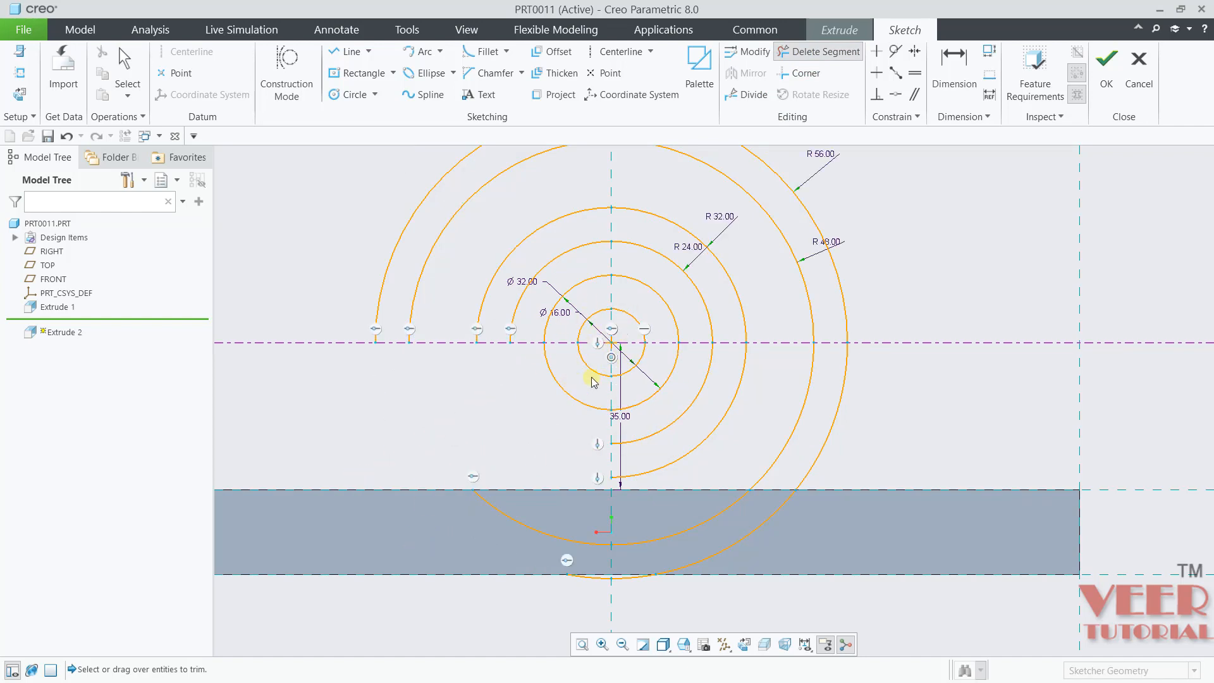
{"action": "left_click_drag", "start_coordinate": [667, 442], "coordinate": [749, 564]}
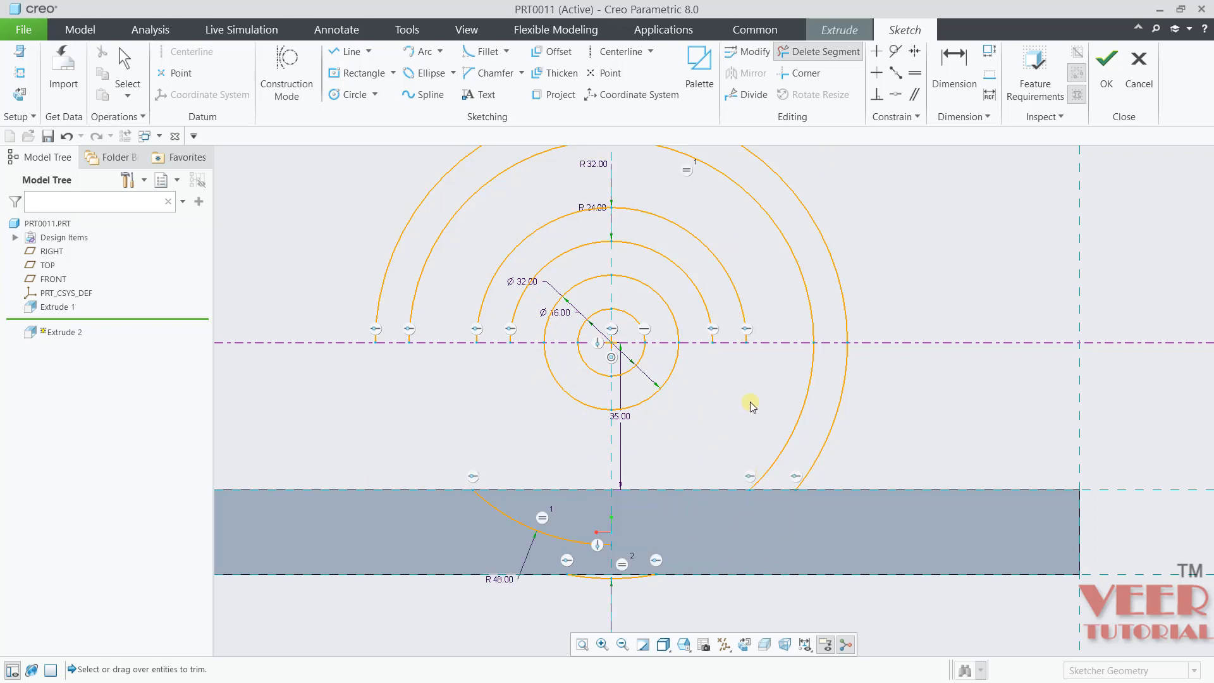
{"action": "left_click_drag", "start_coordinate": [751, 402], "coordinate": [895, 487]}
{"action": "left_click_drag", "start_coordinate": [896, 487], "coordinate": [934, 492]}
{"action": "left_click_drag", "start_coordinate": [674, 461], "coordinate": [700, 558]}
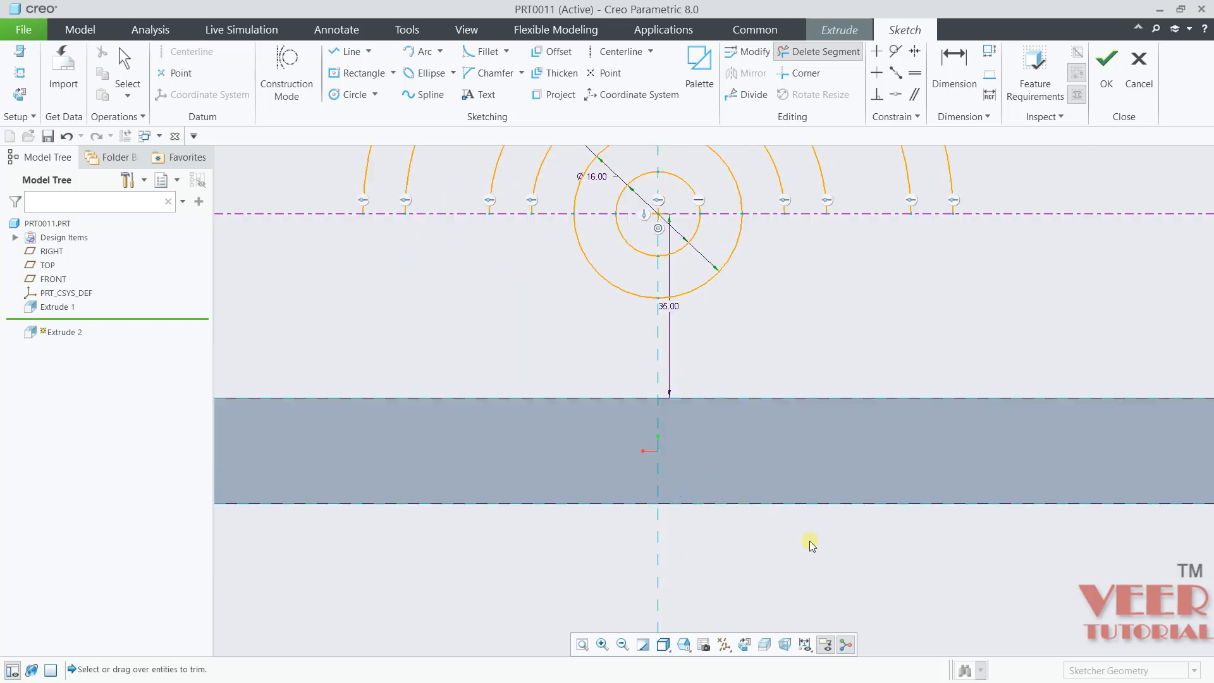
{"action": "middle_click", "coordinate": [743, 555]}
{"action": "scroll", "coordinate": [712, 544], "scroll_direction": "up", "scroll_amount": 3}
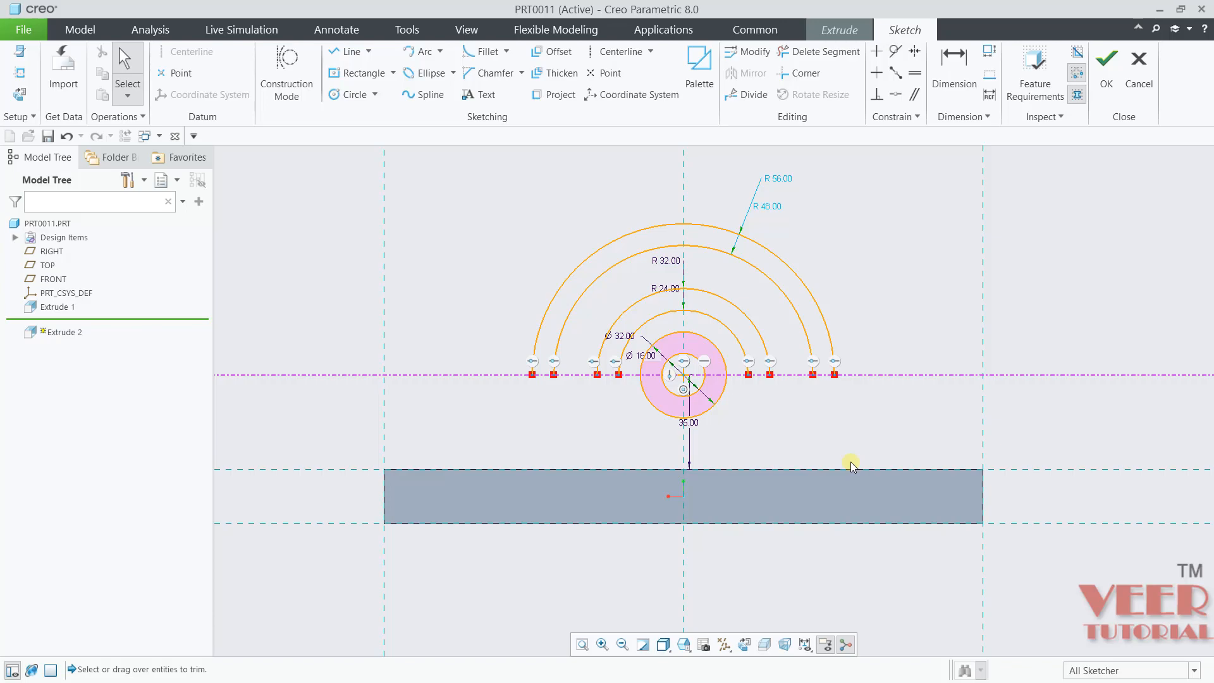
- Switch to drawing_6.pdf in Foxit Reader, examine how the arc ends close in the front view, and return to Creo Parametric
{"action": "key", "text": "alt+Tab"}
{"action": "scroll", "coordinate": [357, 512], "scroll_direction": "down", "scroll_amount": 2}
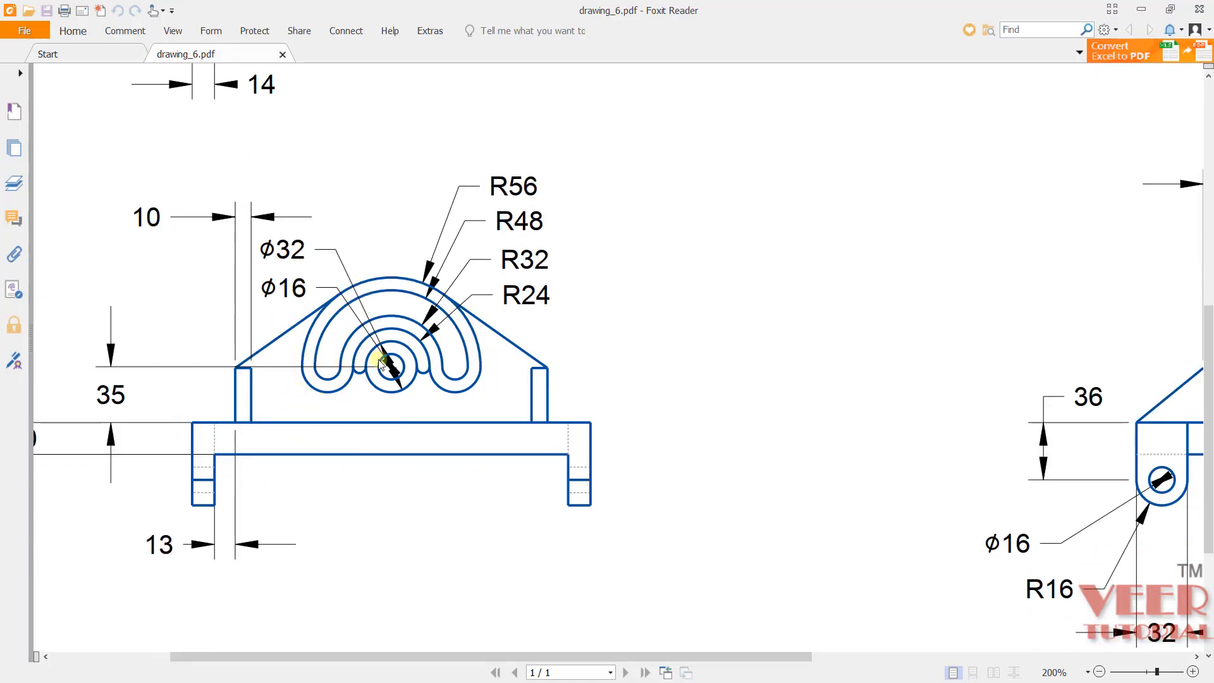
{"action": "key", "text": "alt+Tab"}
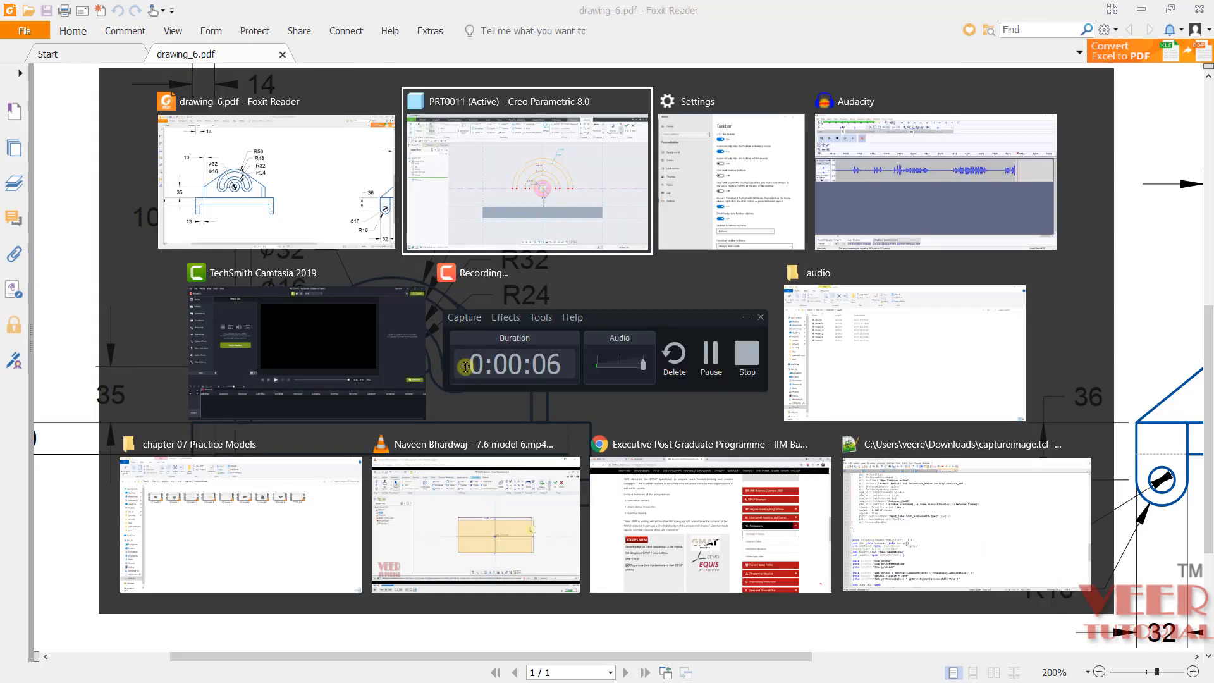
- Sketch a 3-Point / Tangent End arc below the centerline joining the left ends of the 48 and 32 radius arcs
{"action": "scroll", "coordinate": [564, 345], "scroll_direction": "down", "scroll_amount": 4}
{"action": "scroll", "coordinate": [541, 452], "scroll_direction": "up", "scroll_amount": 3}
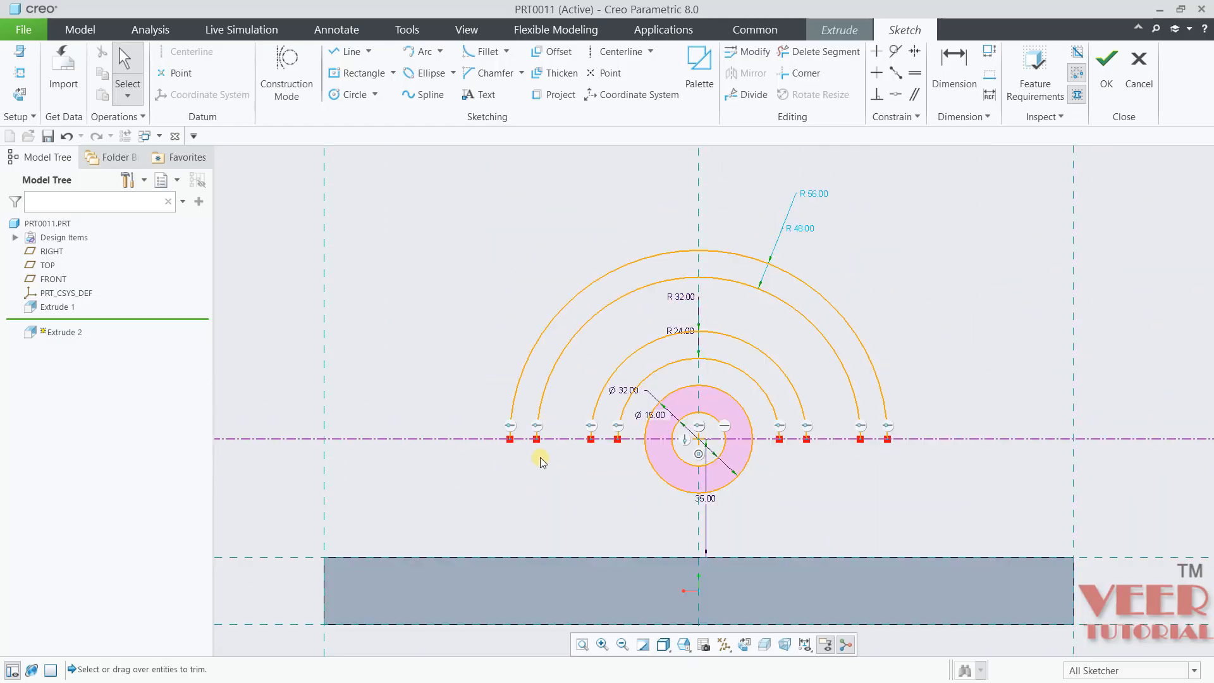
{"action": "scroll", "coordinate": [580, 443], "scroll_direction": "down", "scroll_amount": 4}
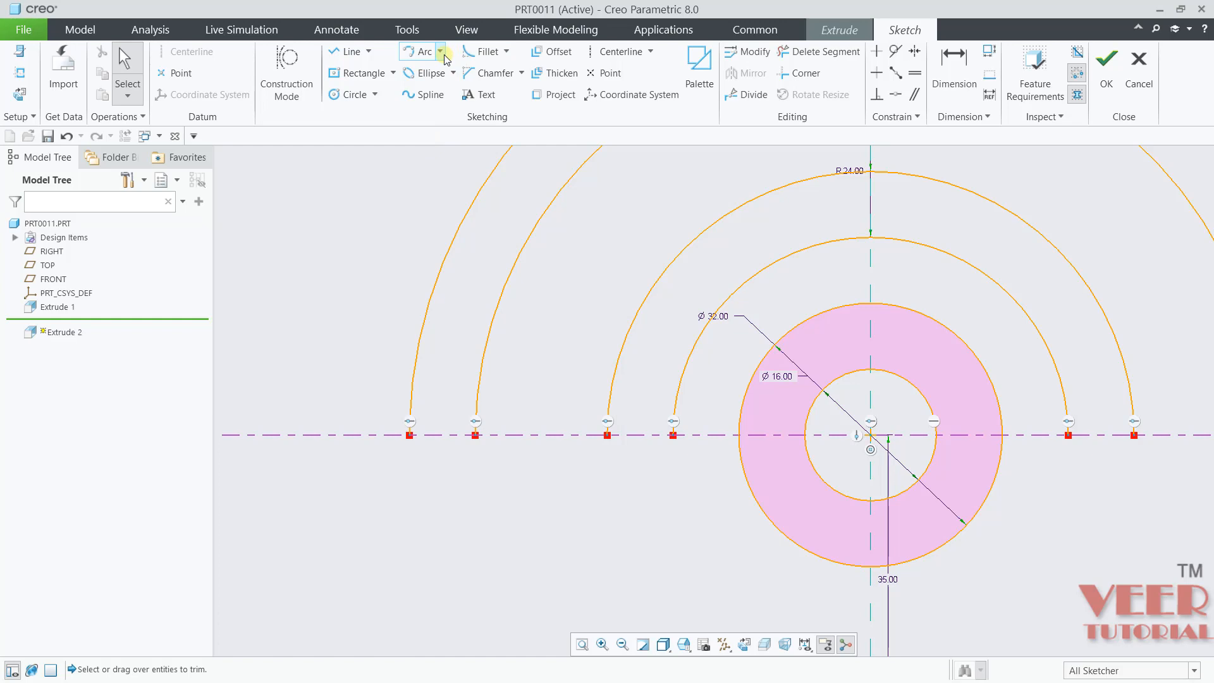
{"action": "left_click", "coordinate": [375, 94]}
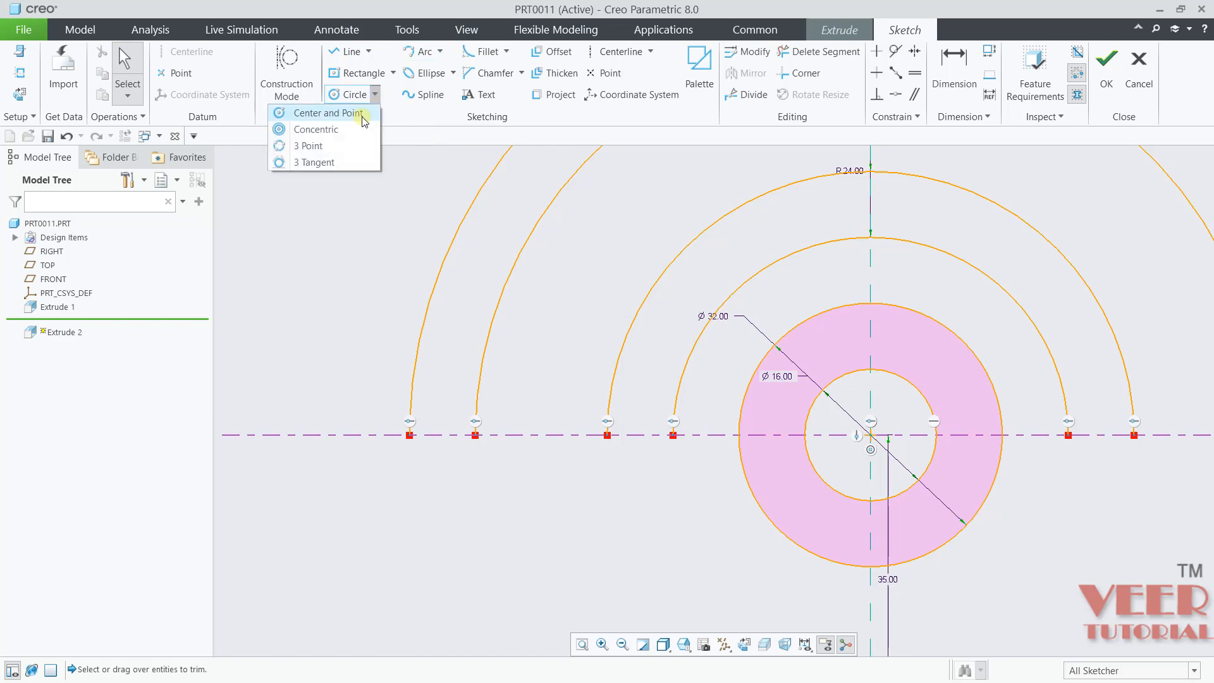
{"action": "left_click", "coordinate": [323, 329]}
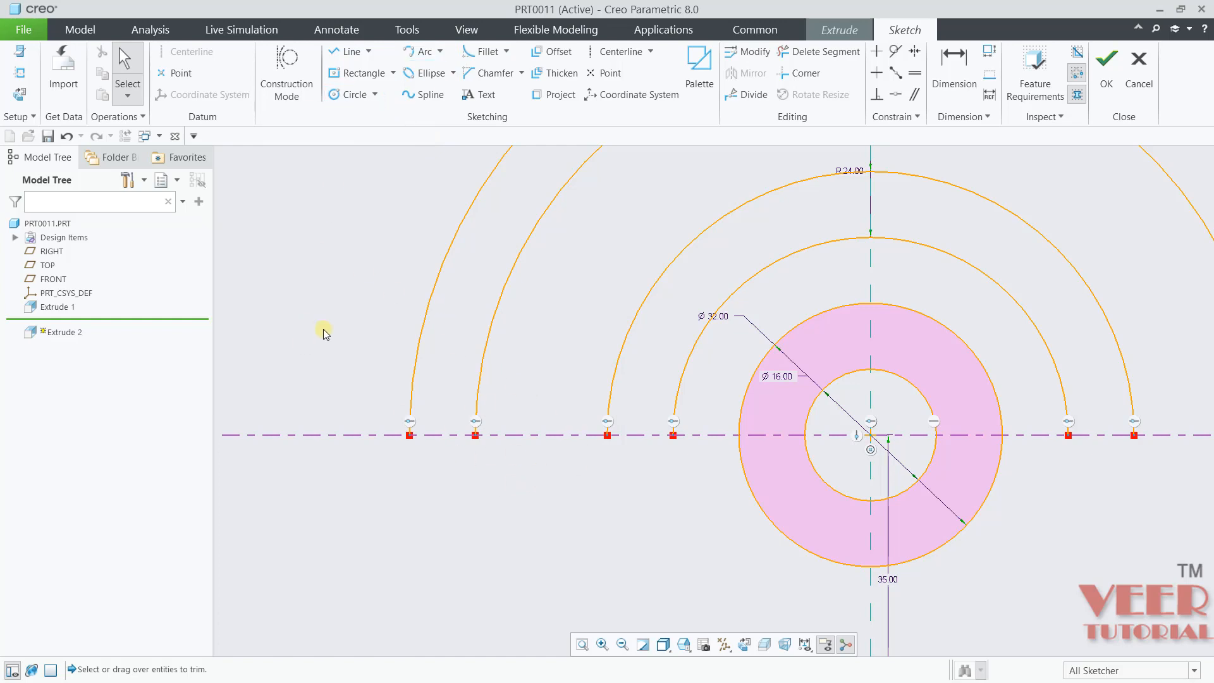
{"action": "left_click", "coordinate": [441, 52]}
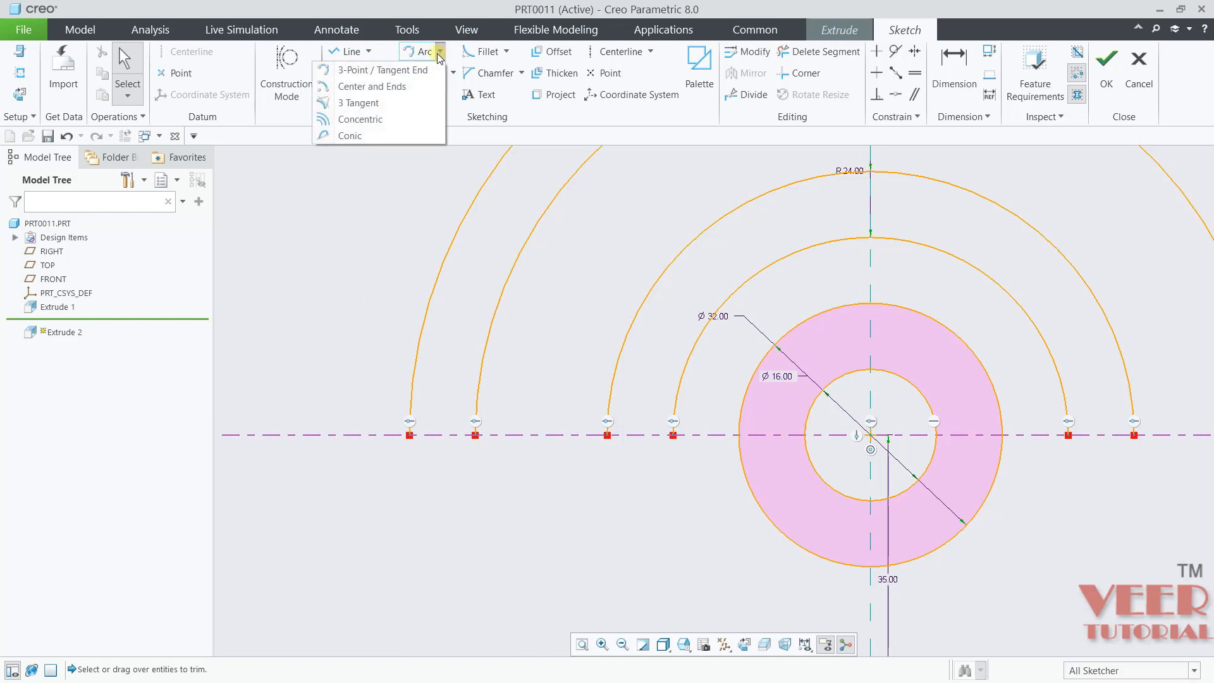
{"action": "left_click", "coordinate": [380, 71]}
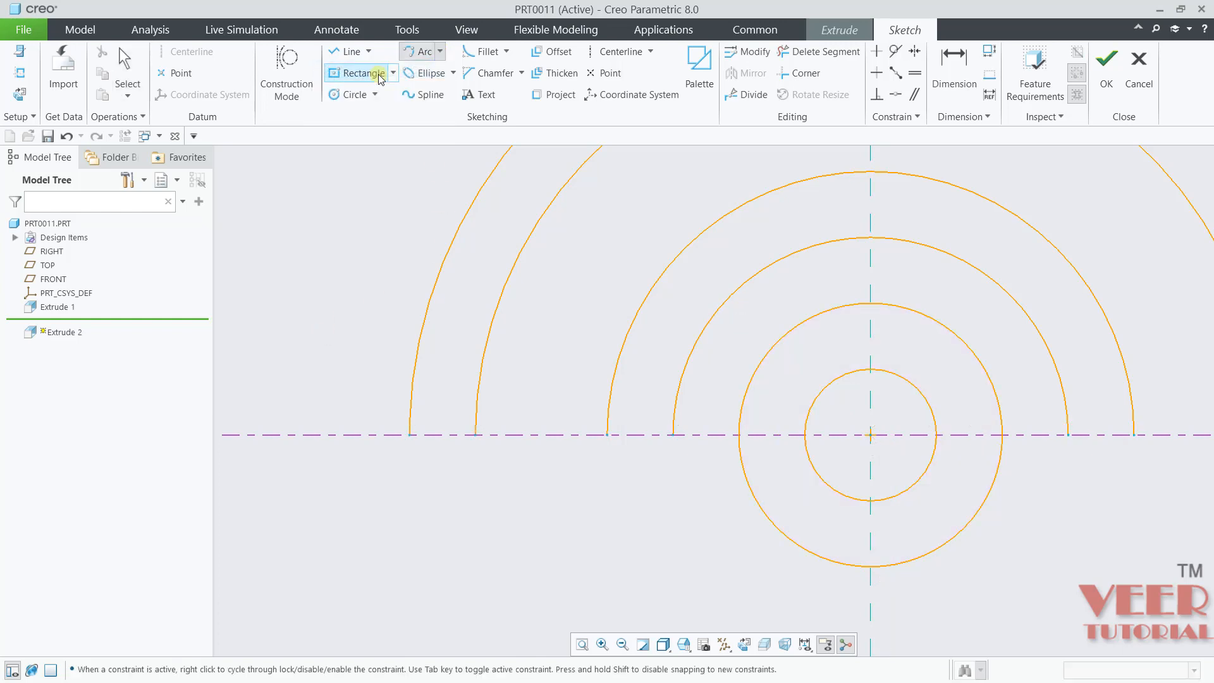
{"action": "scroll", "coordinate": [560, 443], "scroll_direction": "down", "scroll_amount": 3}
{"action": "scroll", "coordinate": [561, 443], "scroll_direction": "down", "scroll_amount": 2}
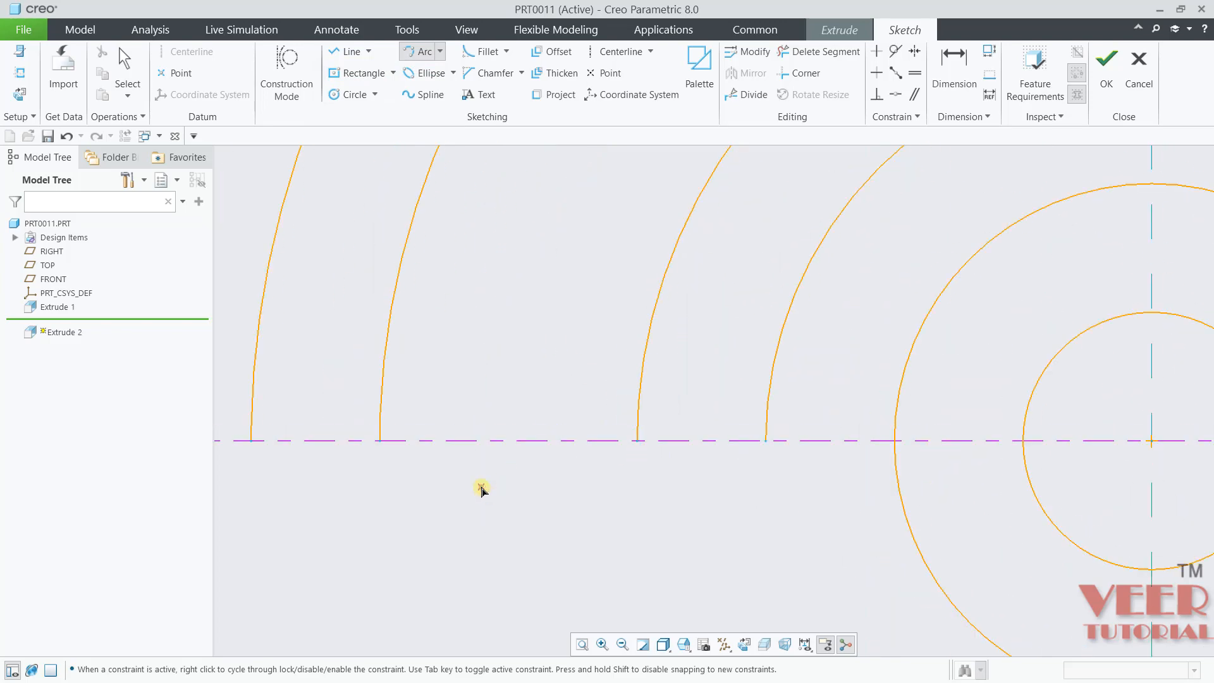
{"action": "scroll", "coordinate": [468, 468], "scroll_direction": "down", "scroll_amount": 3}
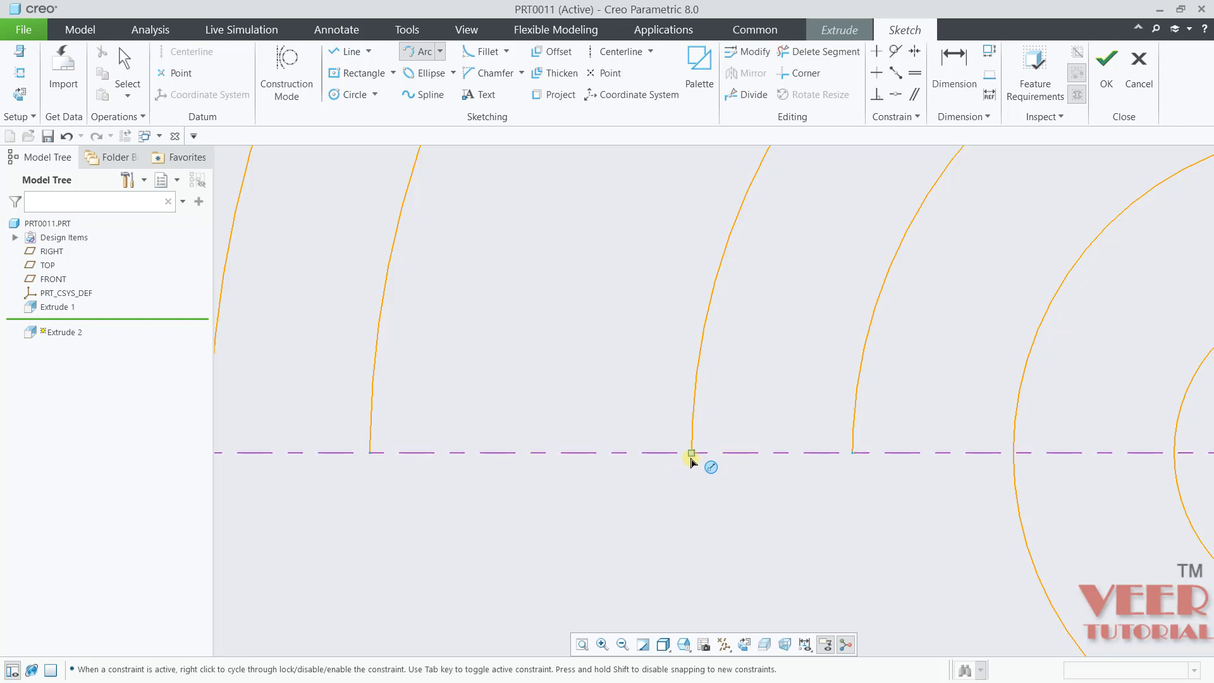
{"action": "scroll", "coordinate": [569, 461], "scroll_direction": "up", "scroll_amount": 2}
{"action": "scroll", "coordinate": [555, 477], "scroll_direction": "down", "scroll_amount": 2}
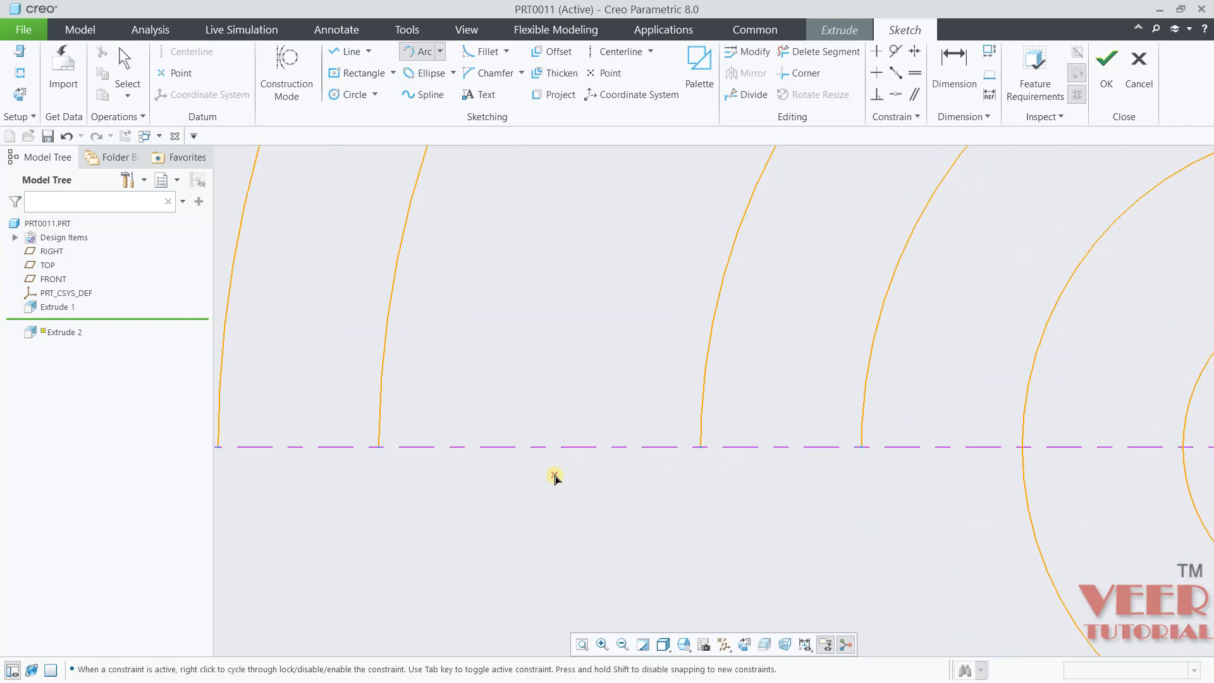
{"action": "left_click", "coordinate": [378, 447]}
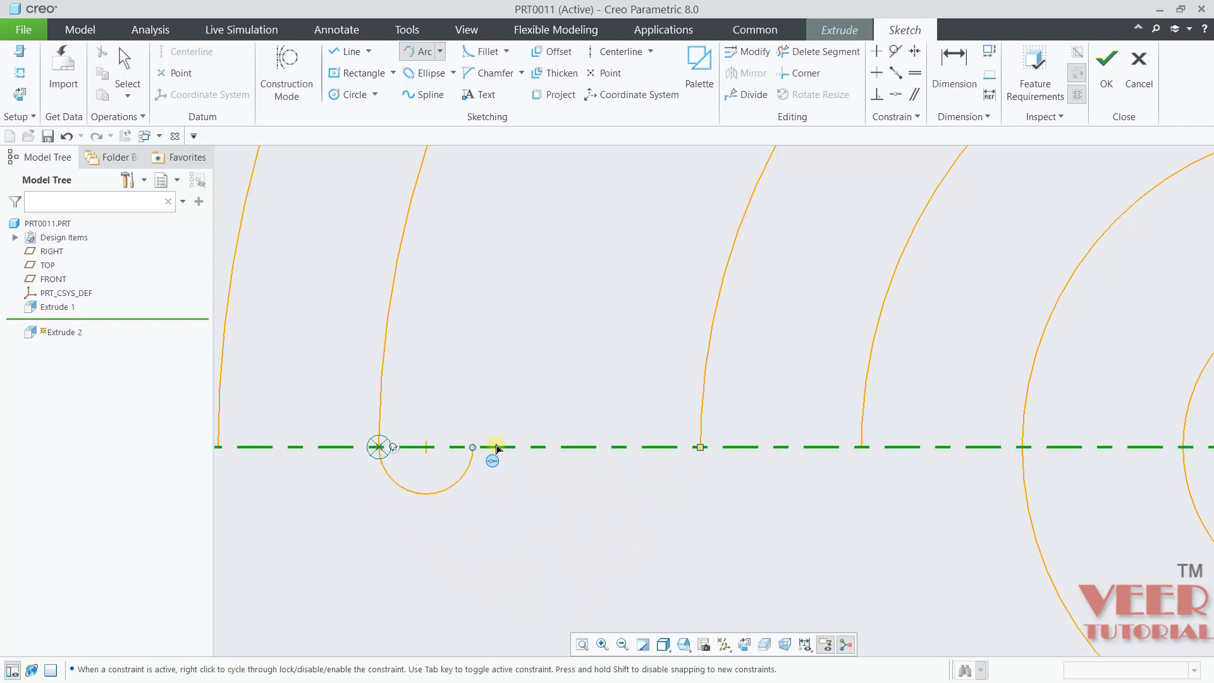
{"action": "left_click", "coordinate": [700, 449]}
- Join the left ends of the 56 and 24 radius arcs with a lower arc concentric to the small one inside it
{"action": "scroll", "coordinate": [571, 398], "scroll_direction": "down", "scroll_amount": 3}
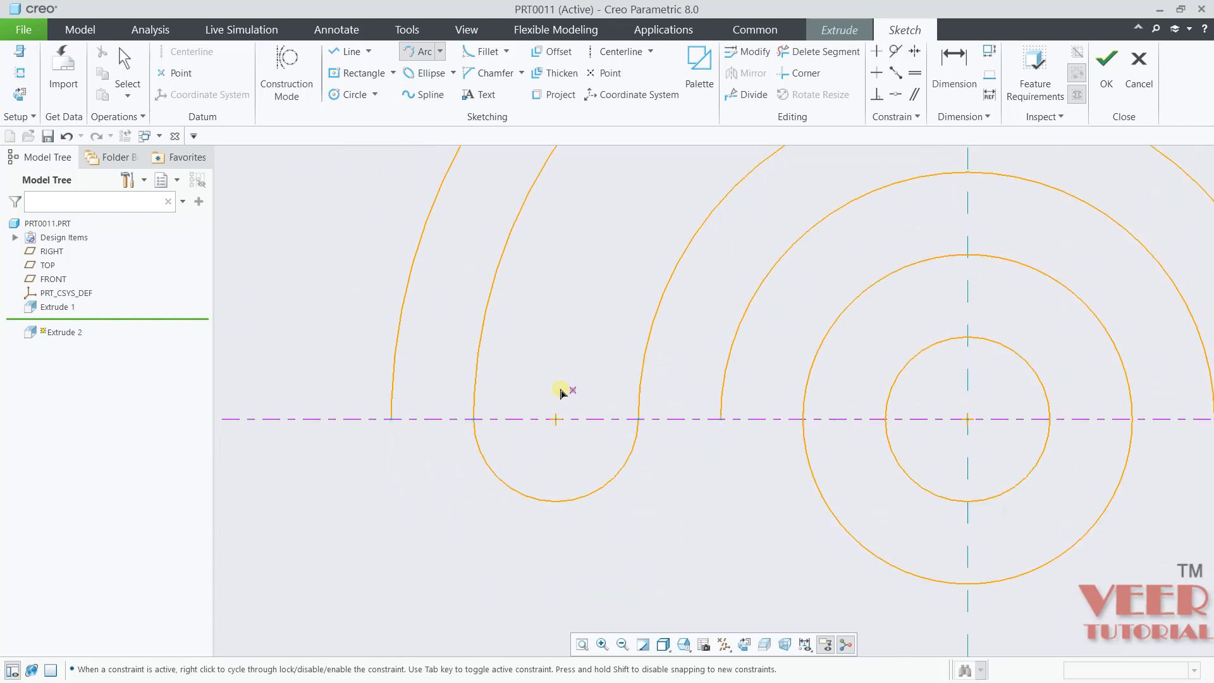
{"action": "left_click", "coordinate": [393, 423]}
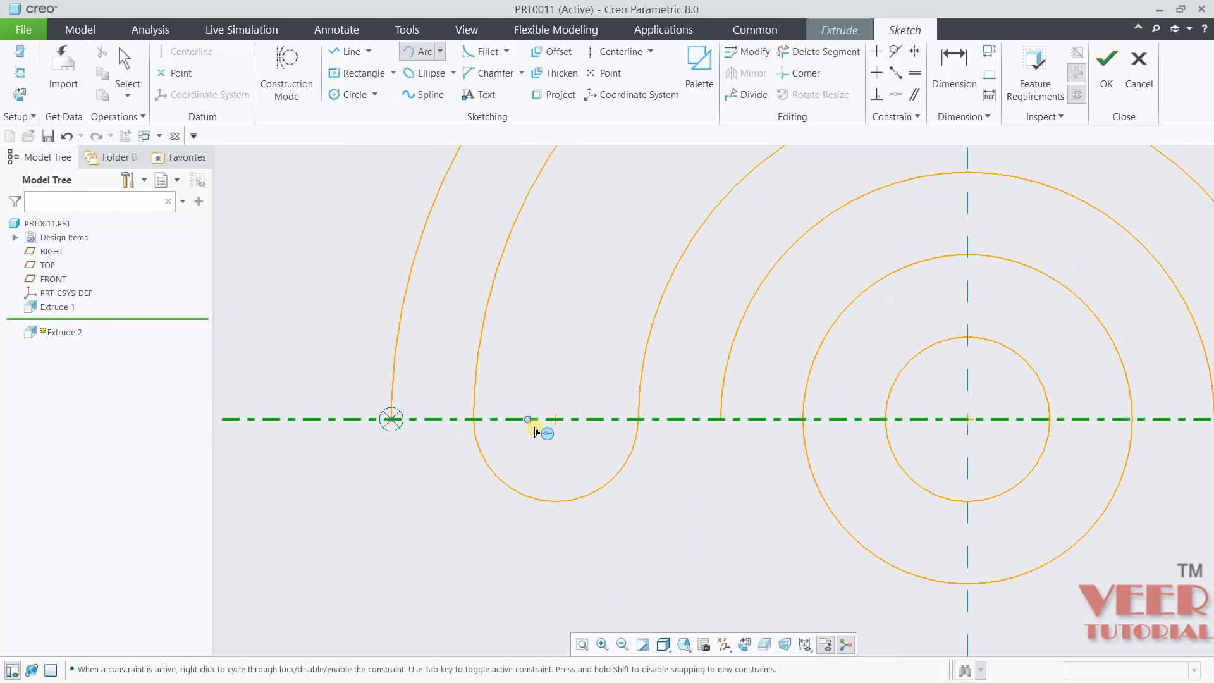
{"action": "left_click", "coordinate": [721, 420]}
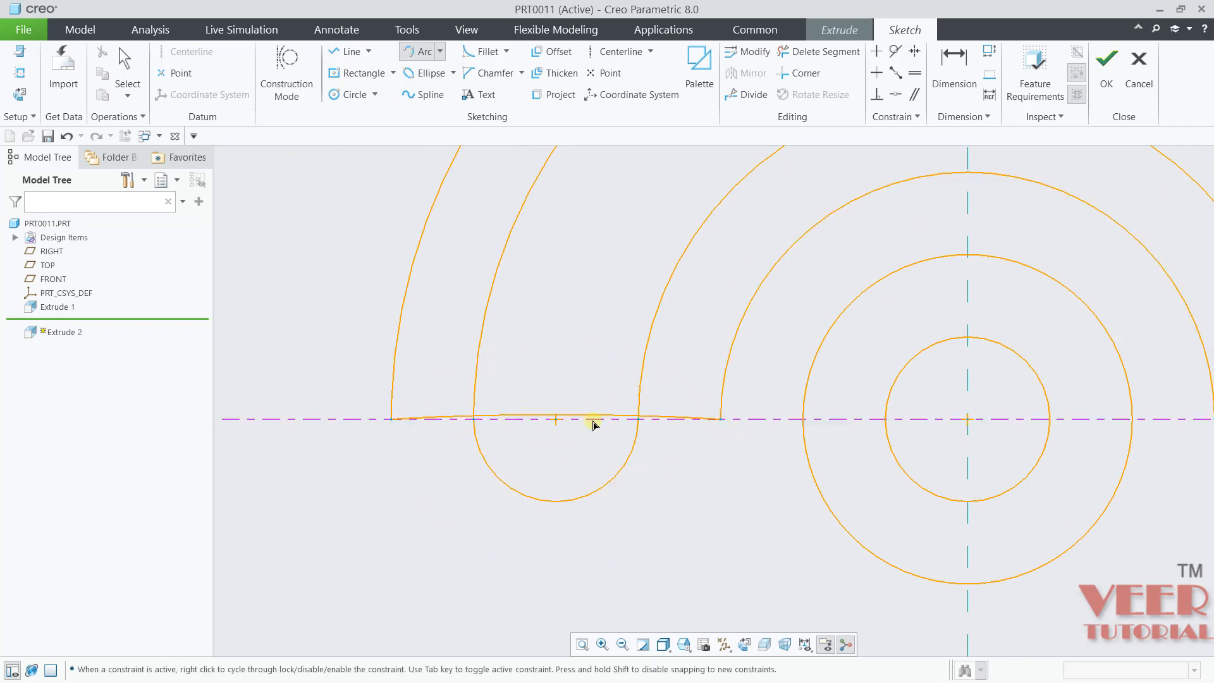
{"action": "left_click", "coordinate": [568, 535]}
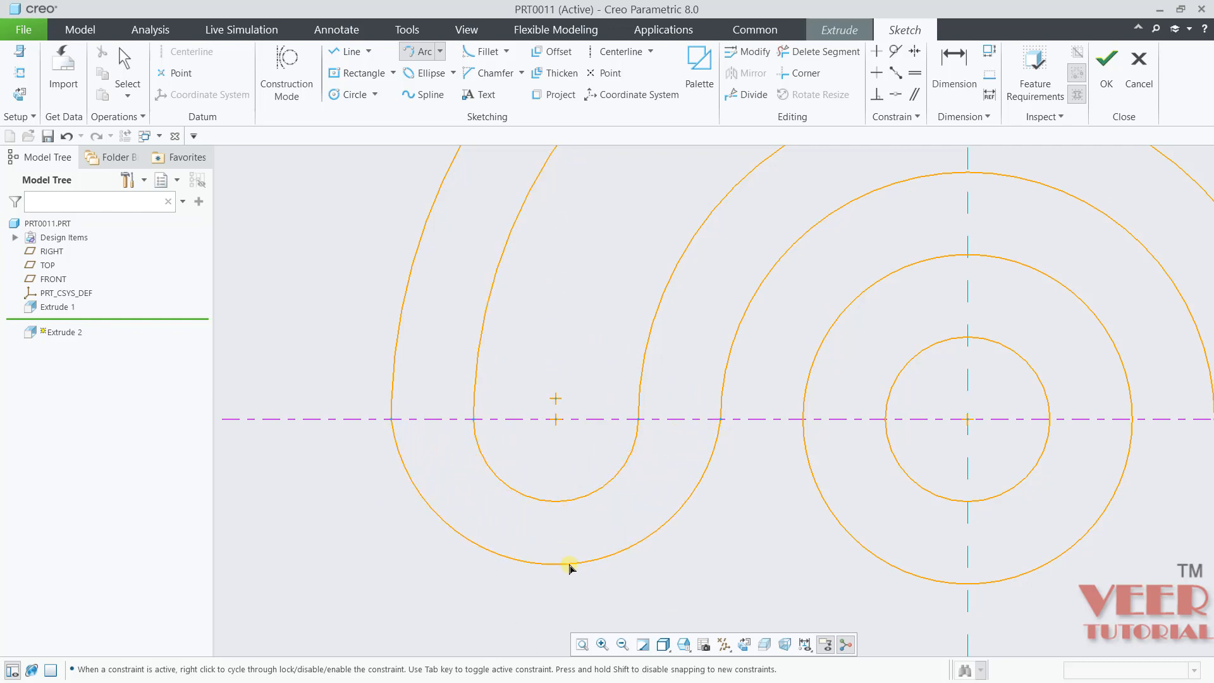
{"action": "scroll", "coordinate": [569, 569], "scroll_direction": "up", "scroll_amount": 2}
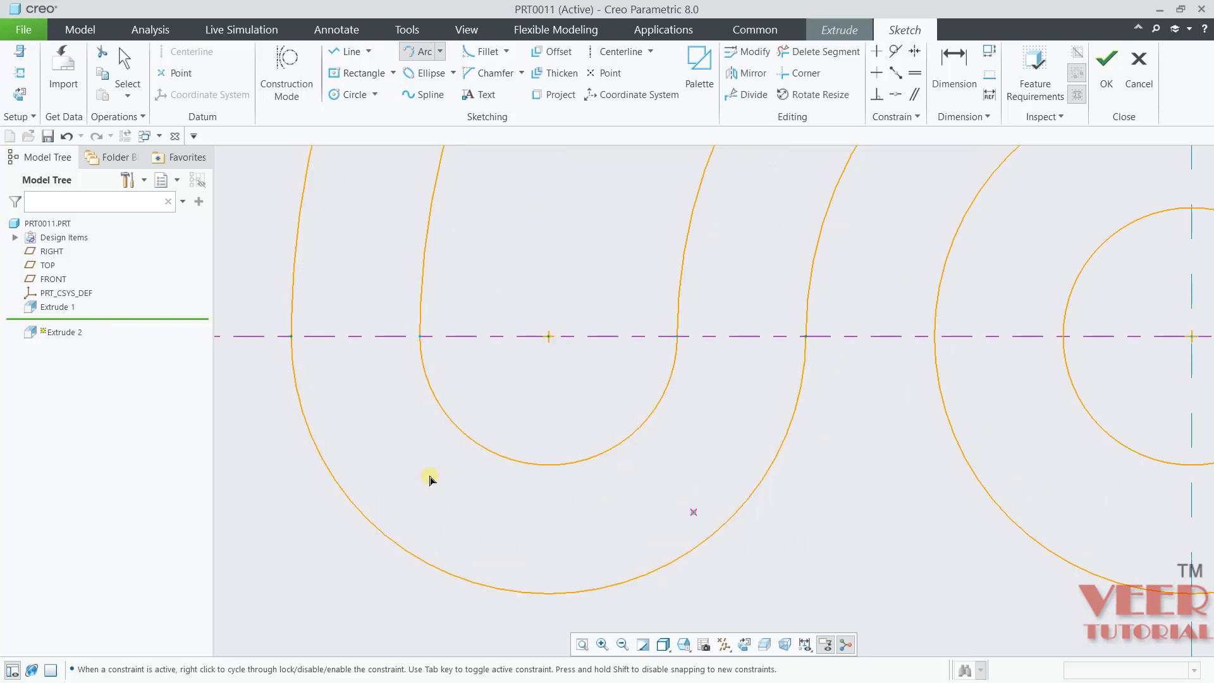
- Join the right ends of the 32 and 48 radius arcs with a tangent arc below the centerline
{"action": "scroll", "coordinate": [428, 477], "scroll_direction": "down", "scroll_amount": 5}
{"action": "scroll", "coordinate": [671, 479], "scroll_direction": "down", "scroll_amount": 4}
{"action": "scroll", "coordinate": [583, 437], "scroll_direction": "down", "scroll_amount": 3}
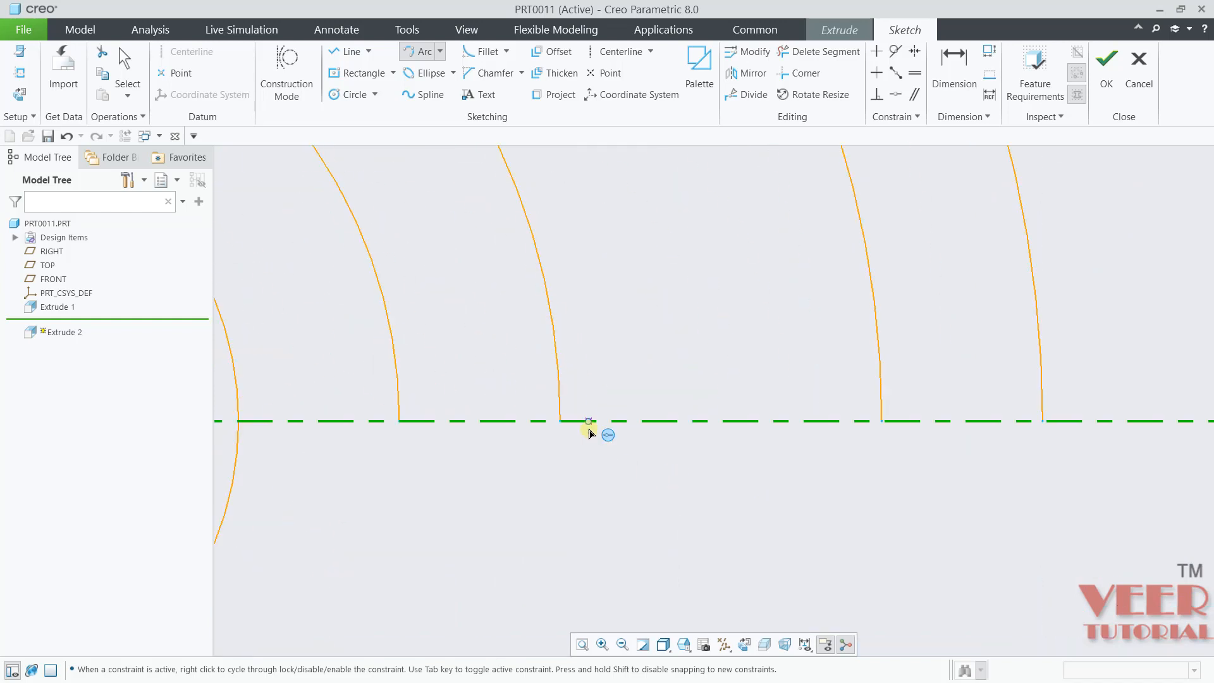
{"action": "left_click", "coordinate": [560, 421]}
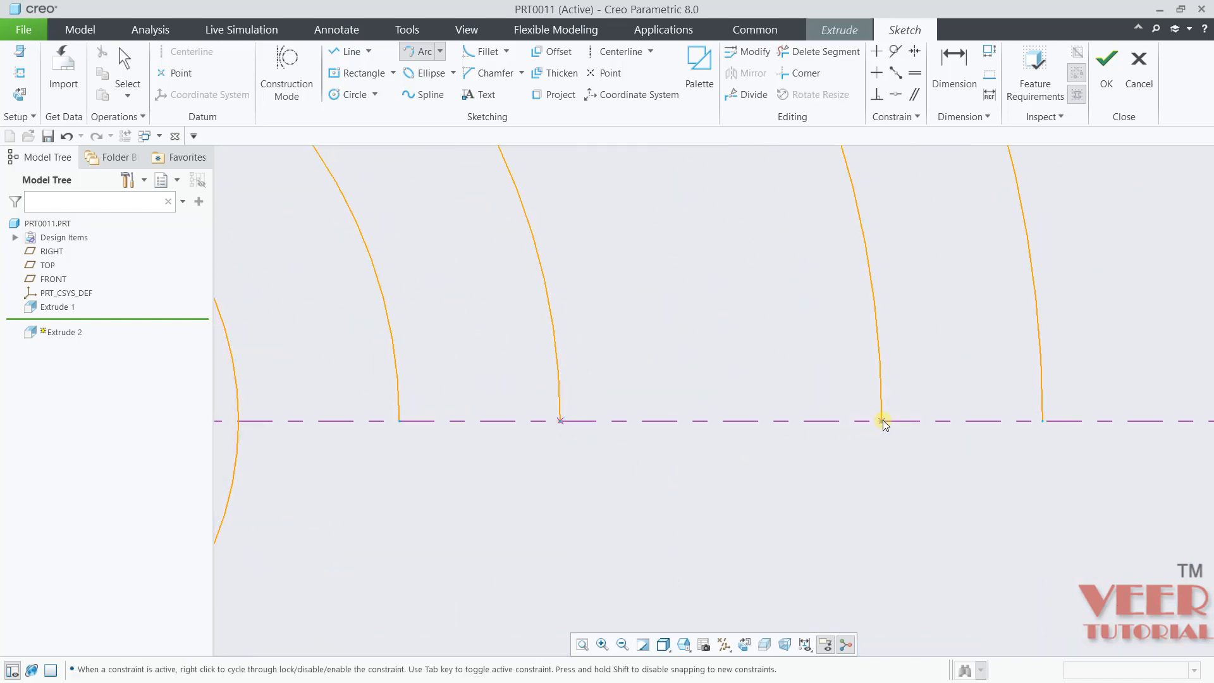
{"action": "left_click", "coordinate": [882, 420]}
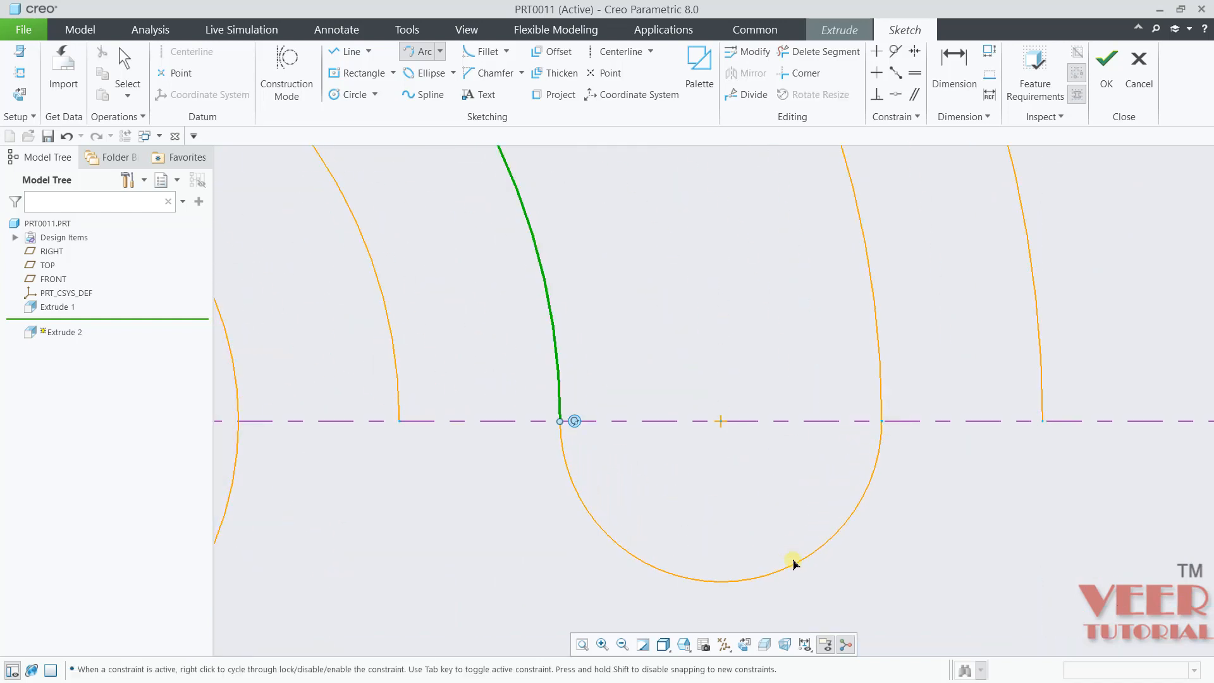
{"action": "middle_click", "coordinate": [950, 441]}
- Close the right side with a concentric lower arc joining the right ends of the 24 and 56 radius arcs
{"action": "left_click", "coordinate": [399, 420]}
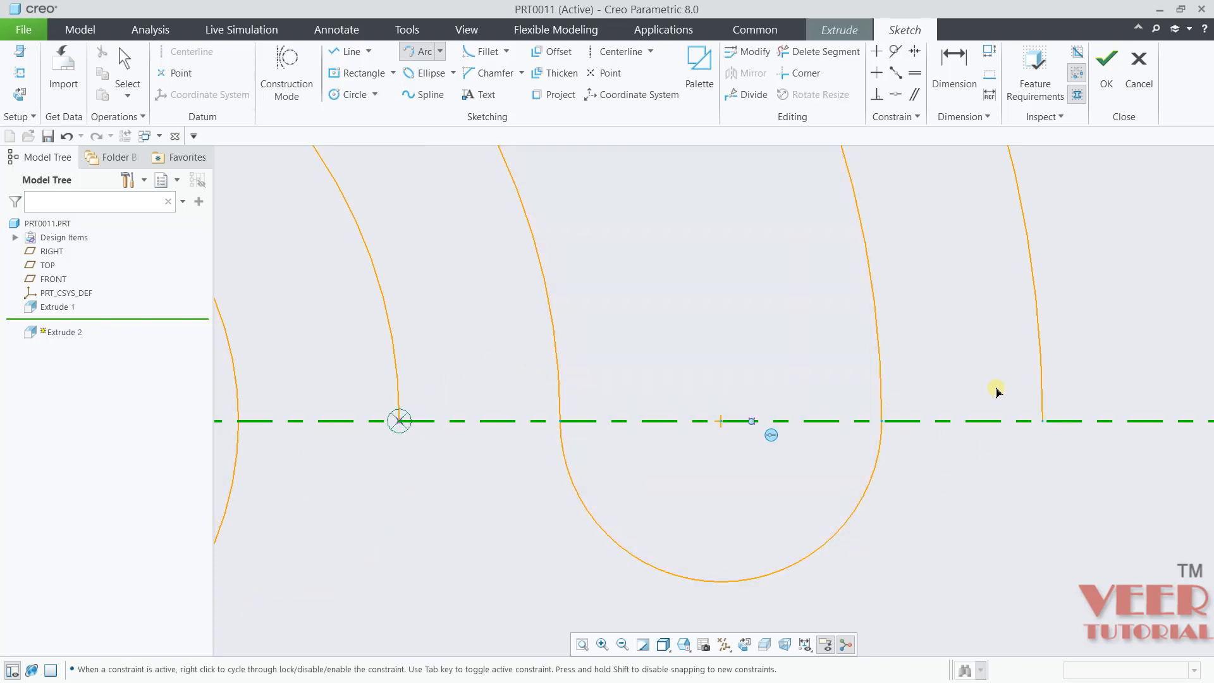
{"action": "left_click", "coordinate": [1043, 420]}
{"action": "scroll", "coordinate": [872, 449], "scroll_direction": "up", "scroll_amount": 4}
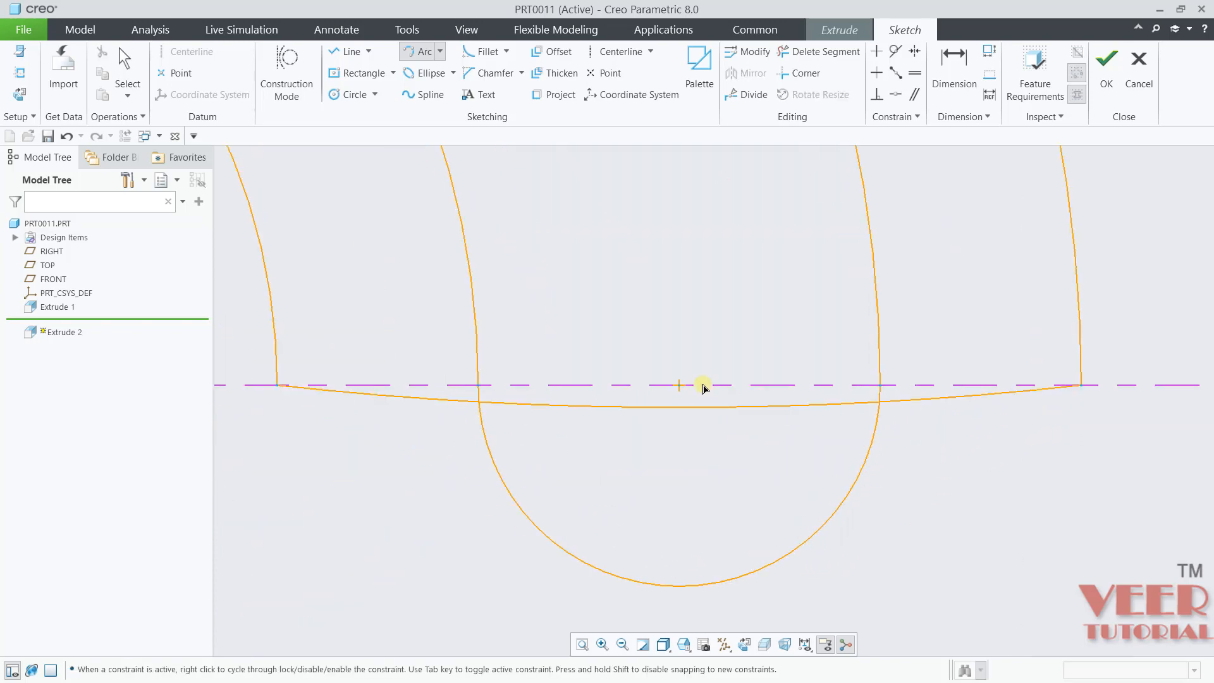
{"action": "left_click", "coordinate": [703, 546]}
{"action": "middle_click", "coordinate": [704, 545]}
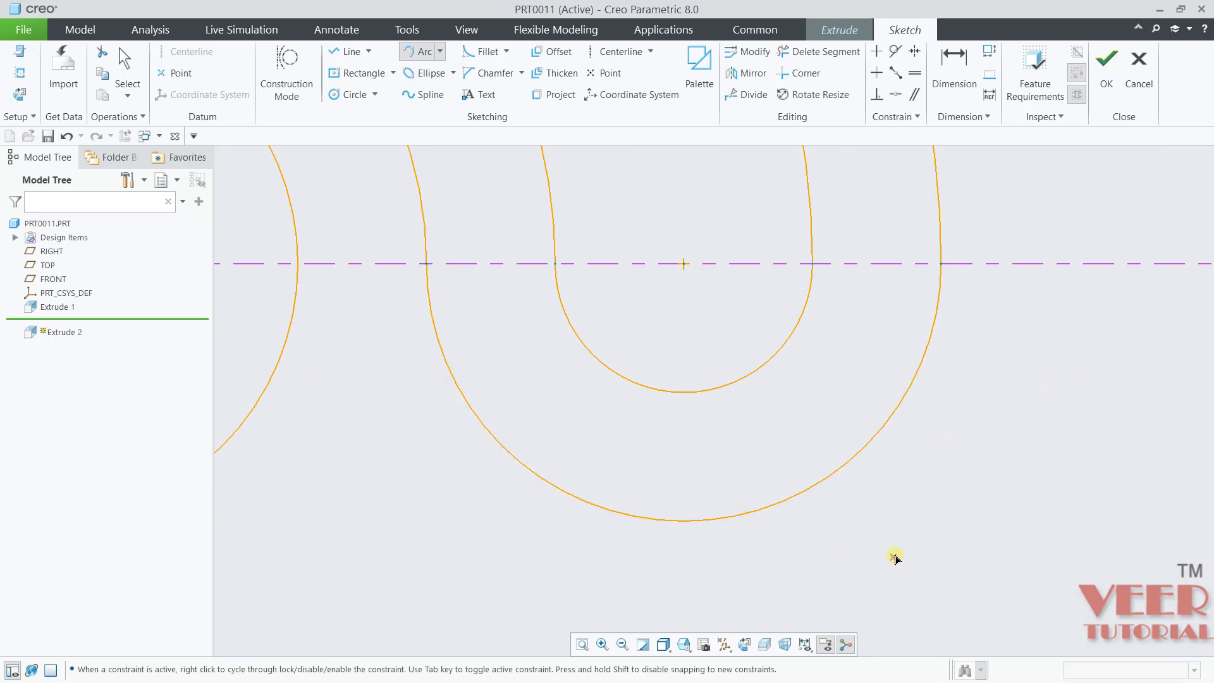
{"action": "scroll", "coordinate": [894, 544], "scroll_direction": "up", "scroll_amount": 4}
{"action": "middle_click", "coordinate": [963, 347]}
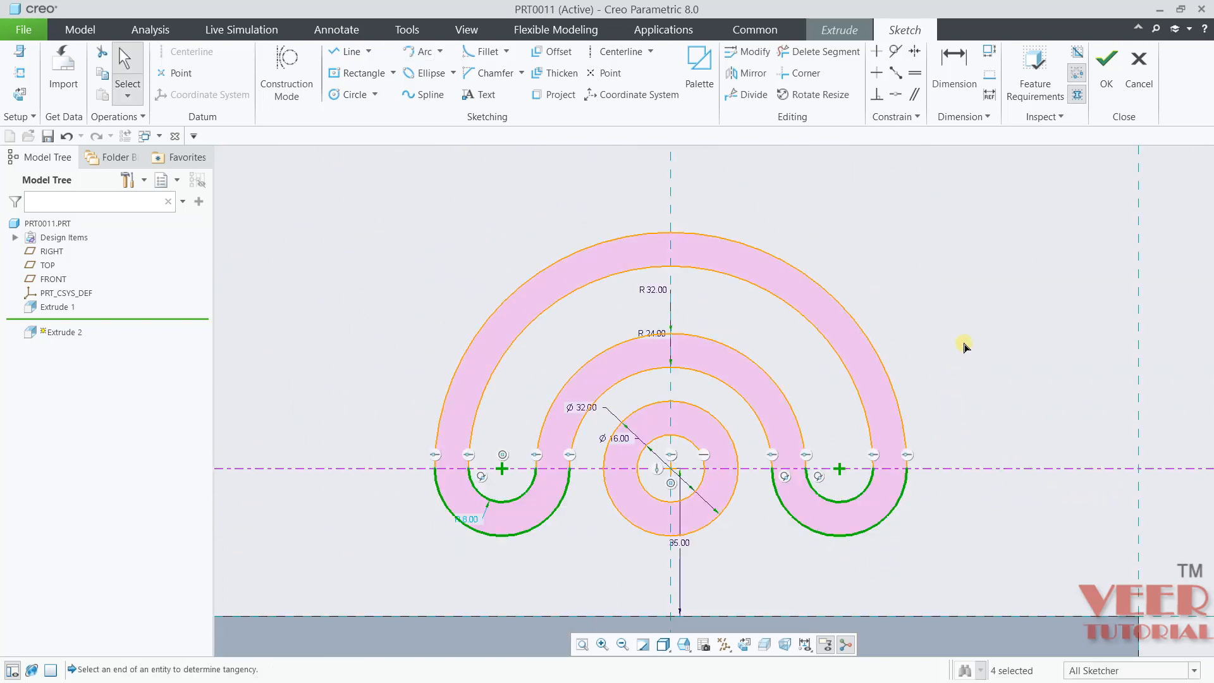
{"action": "left_click", "coordinate": [1002, 401]}
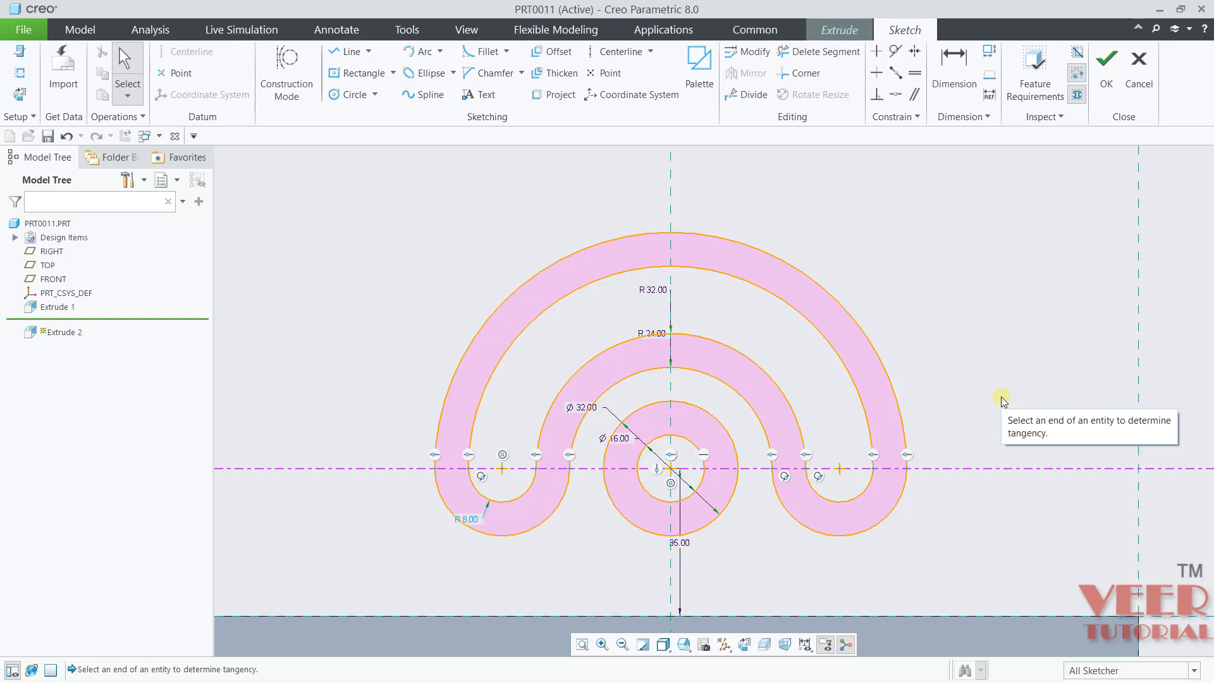
- Finish the sketch and extrude it 28 as a solid, with the direction flipped toward the base plate
{"action": "left_click", "coordinate": [1106, 68]}
{"action": "middle_click_drag", "start_coordinate": [721, 342], "coordinate": [790, 369]}
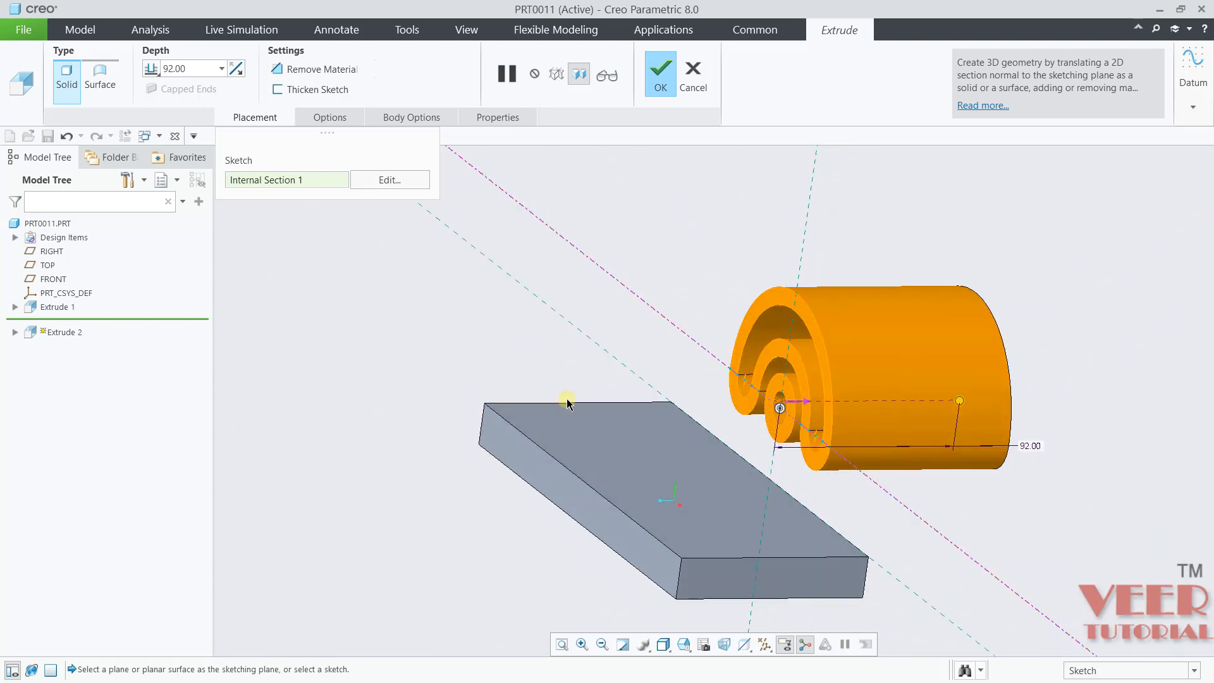
{"action": "left_click", "coordinate": [236, 68]}
{"action": "left_click", "coordinate": [212, 70]}
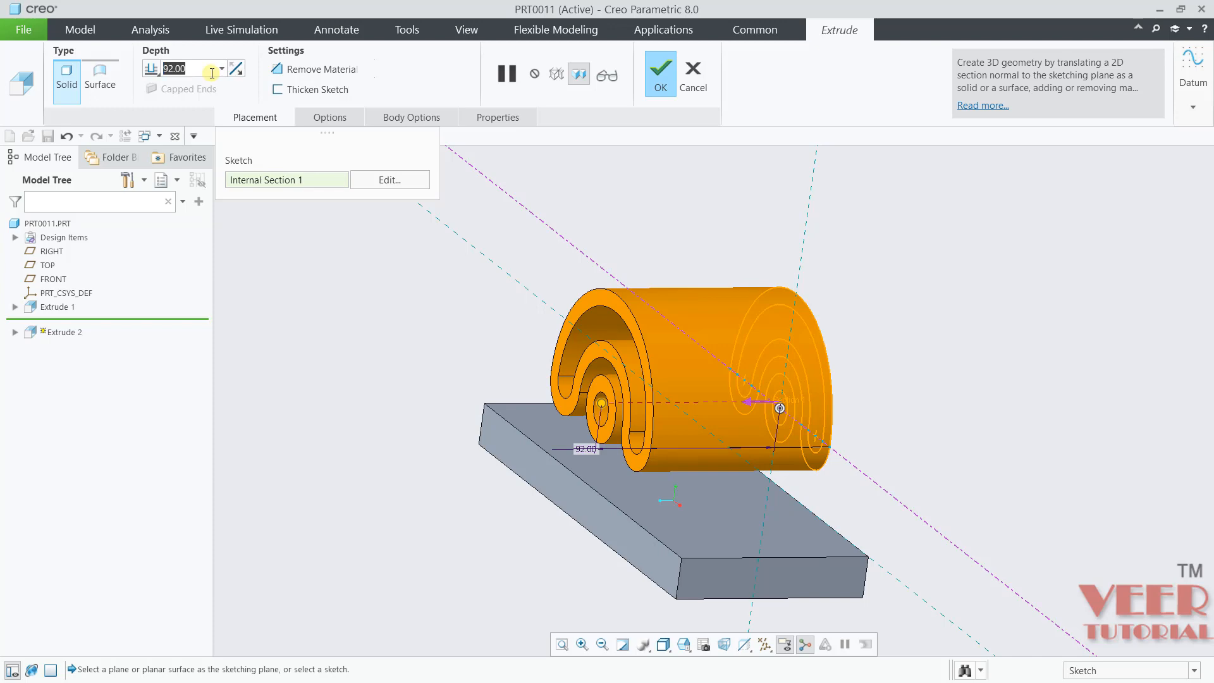
{"action": "type", "text": "28"}
{"action": "key", "text": "Return"}
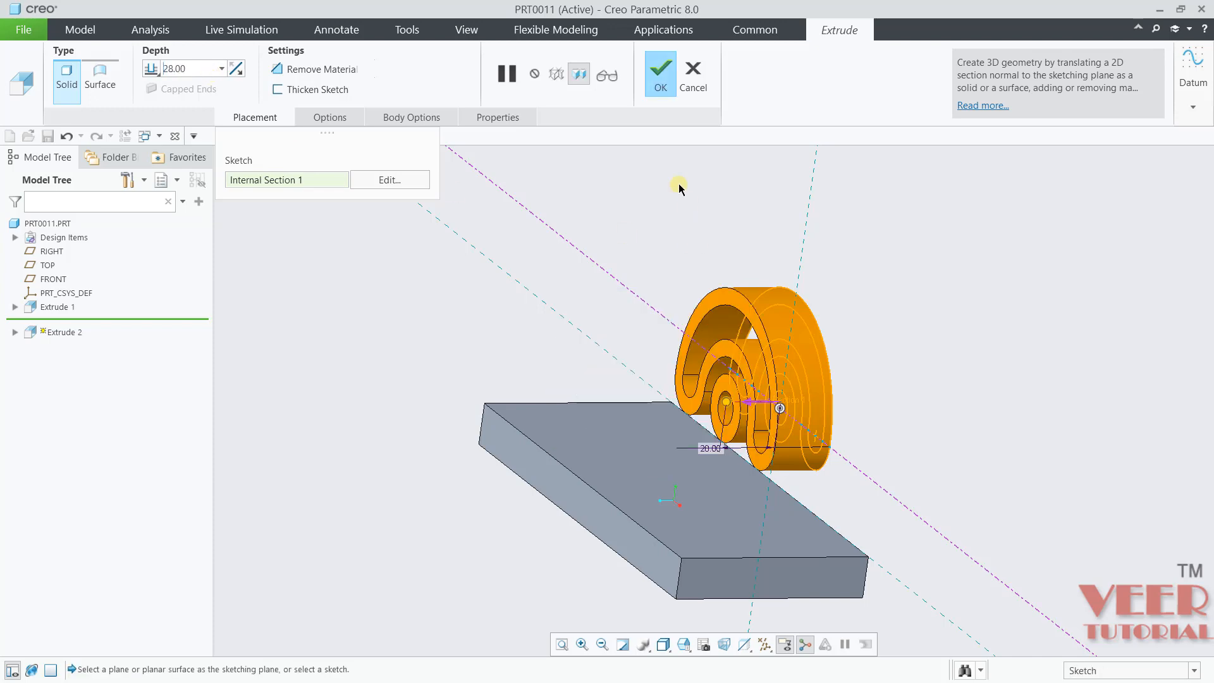
{"action": "left_click", "coordinate": [660, 77]}
- Switch to Foxit Reader and examine drawing_6.pdf for the sloped support's thickness and its offset from the base plate's end
{"action": "middle_click_drag", "start_coordinate": [499, 348], "coordinate": [575, 326]}
{"action": "key", "text": "alt+Tab"}
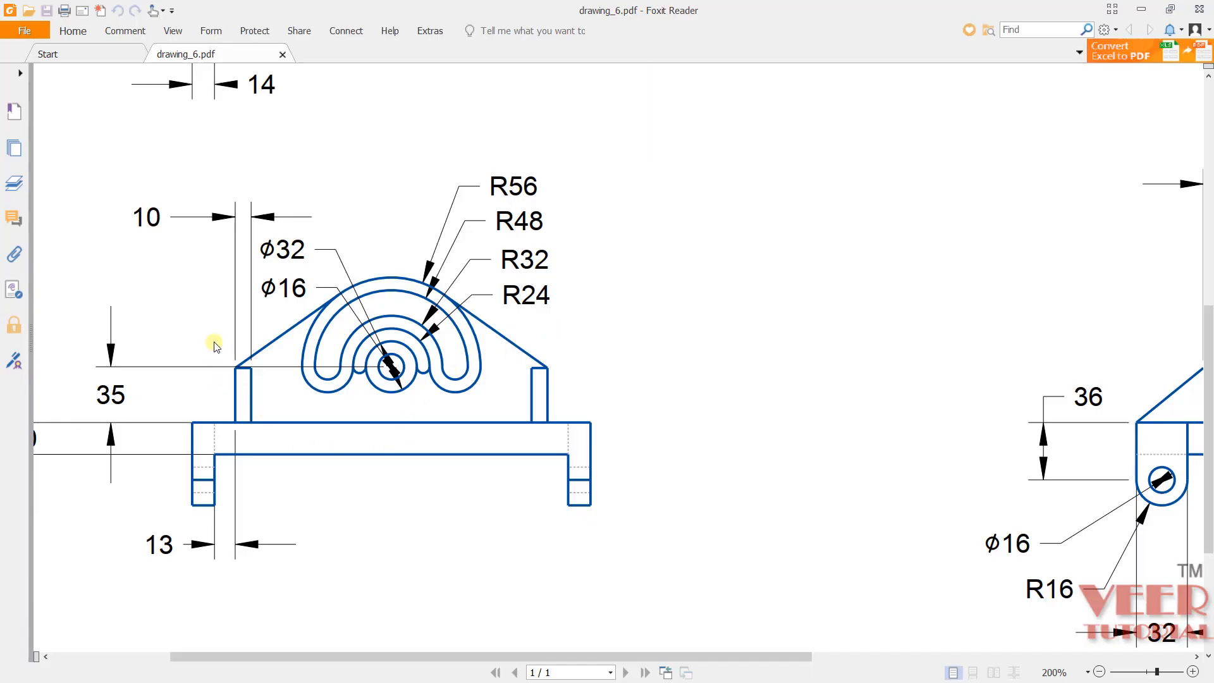
{"action": "scroll", "coordinate": [213, 346], "scroll_direction": "up", "scroll_amount": 6}
{"action": "scroll", "coordinate": [265, 253], "scroll_direction": "up", "scroll_amount": 2}
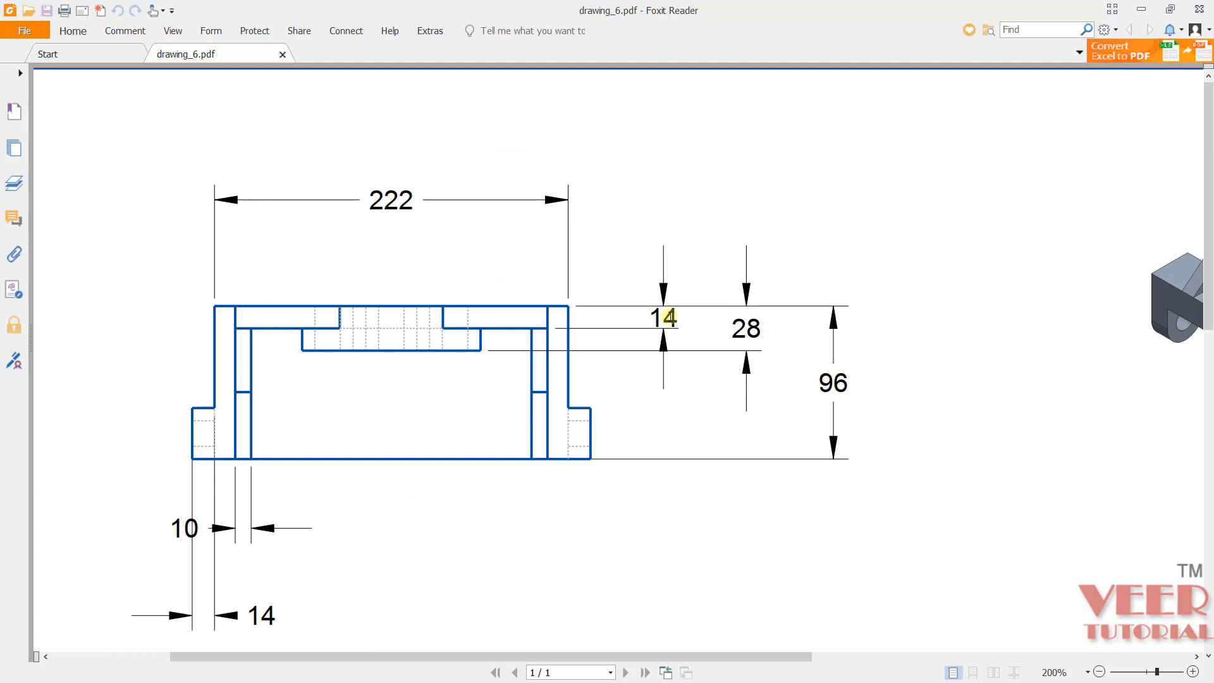
{"action": "left_click_drag", "start_coordinate": [678, 318], "coordinate": [649, 319]}
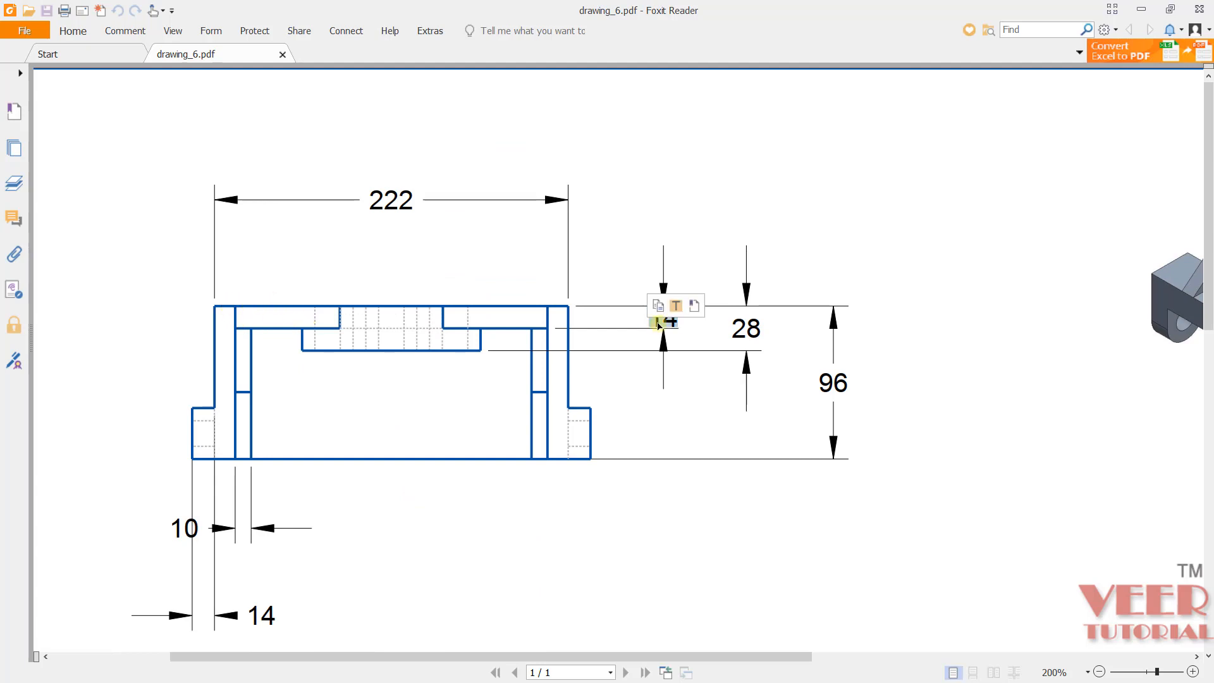
{"action": "scroll", "coordinate": [651, 429], "scroll_direction": "down", "scroll_amount": 10}
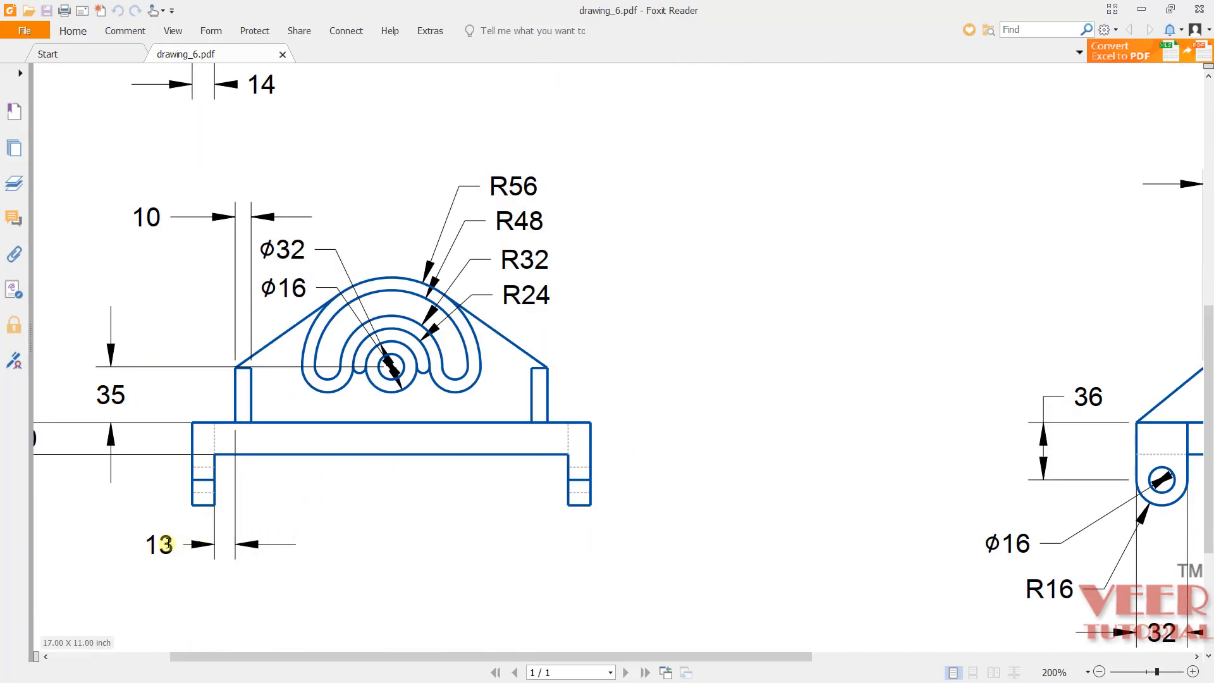
{"action": "left_click_drag", "start_coordinate": [136, 542], "coordinate": [180, 545]}
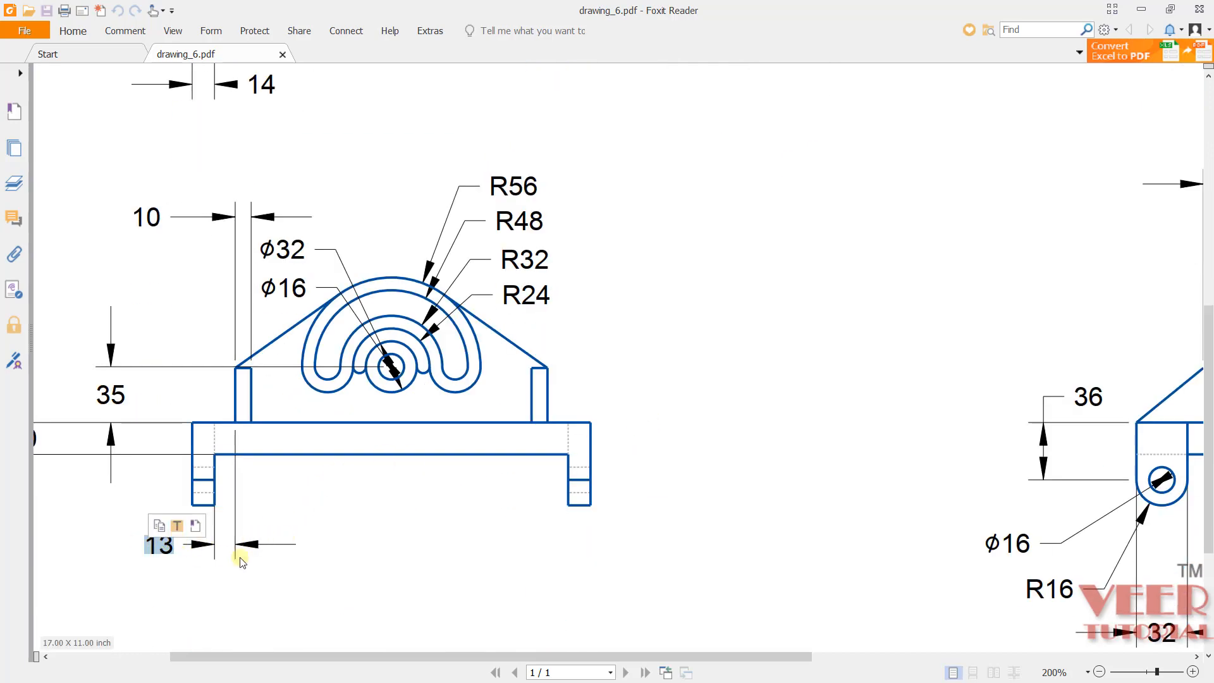
{"action": "left_click", "coordinate": [385, 496]}
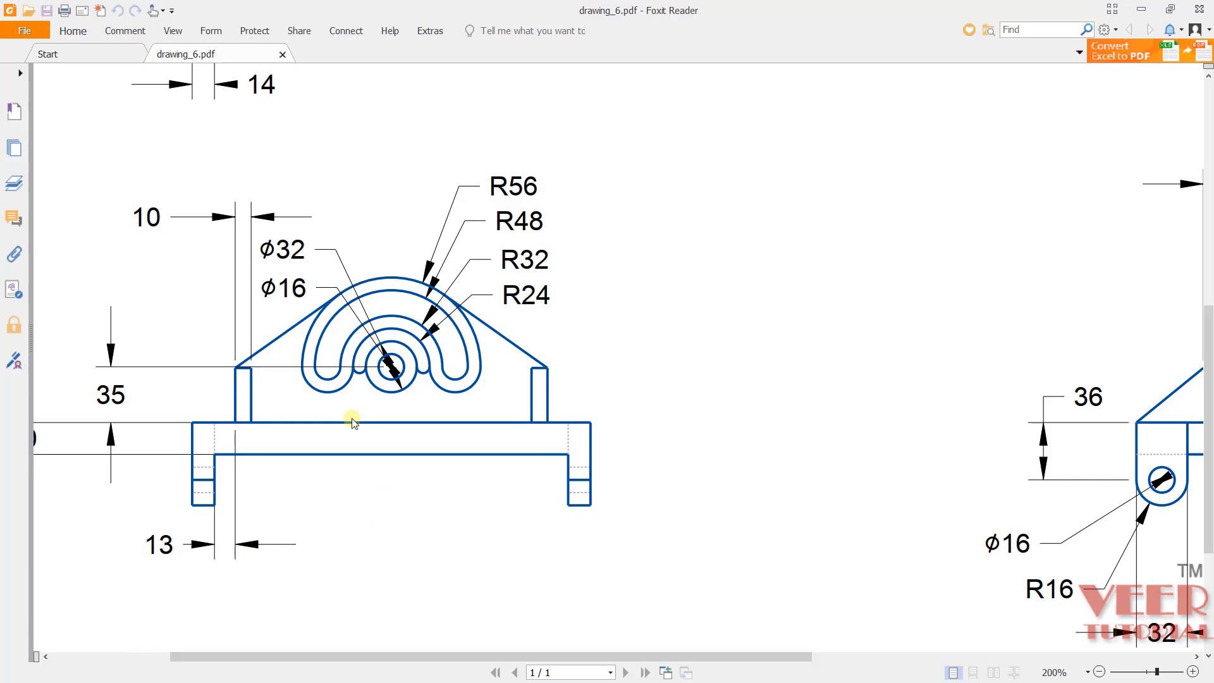
{"action": "key", "text": "alt+Tab"}
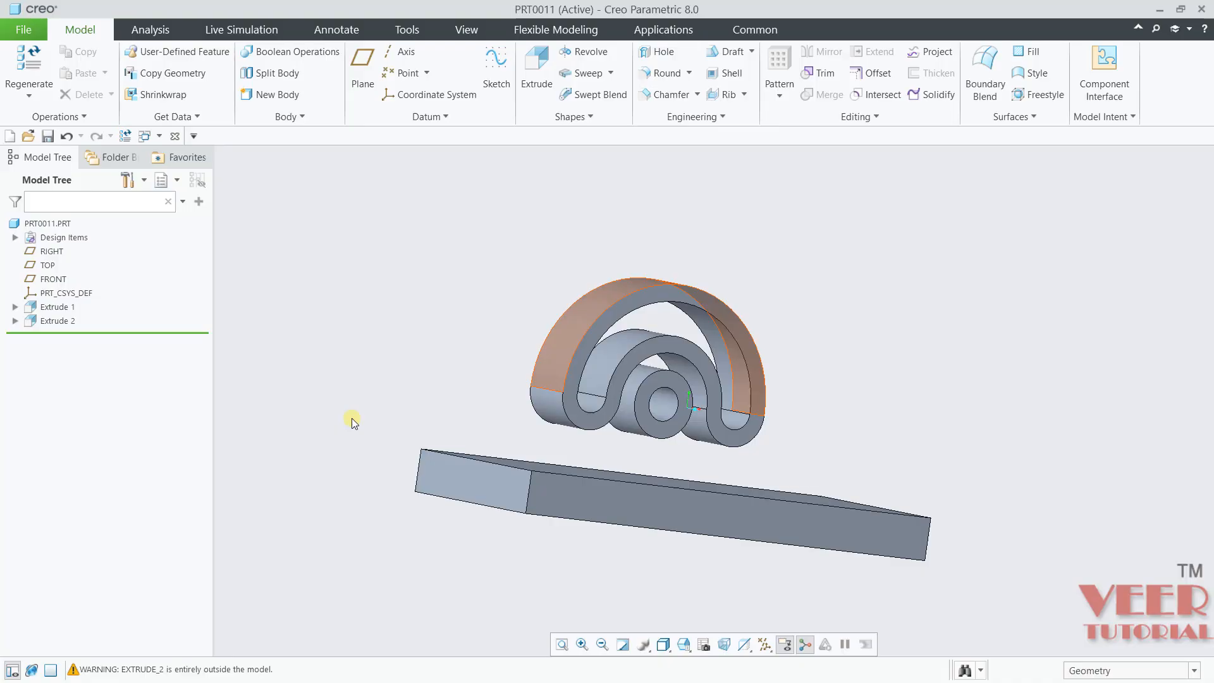
- Start a new solid extrusion with its sketch on the base plate's long side face, viewed square to the sketch plane
{"action": "middle_click_drag", "start_coordinate": [900, 352], "coordinate": [651, 510]}
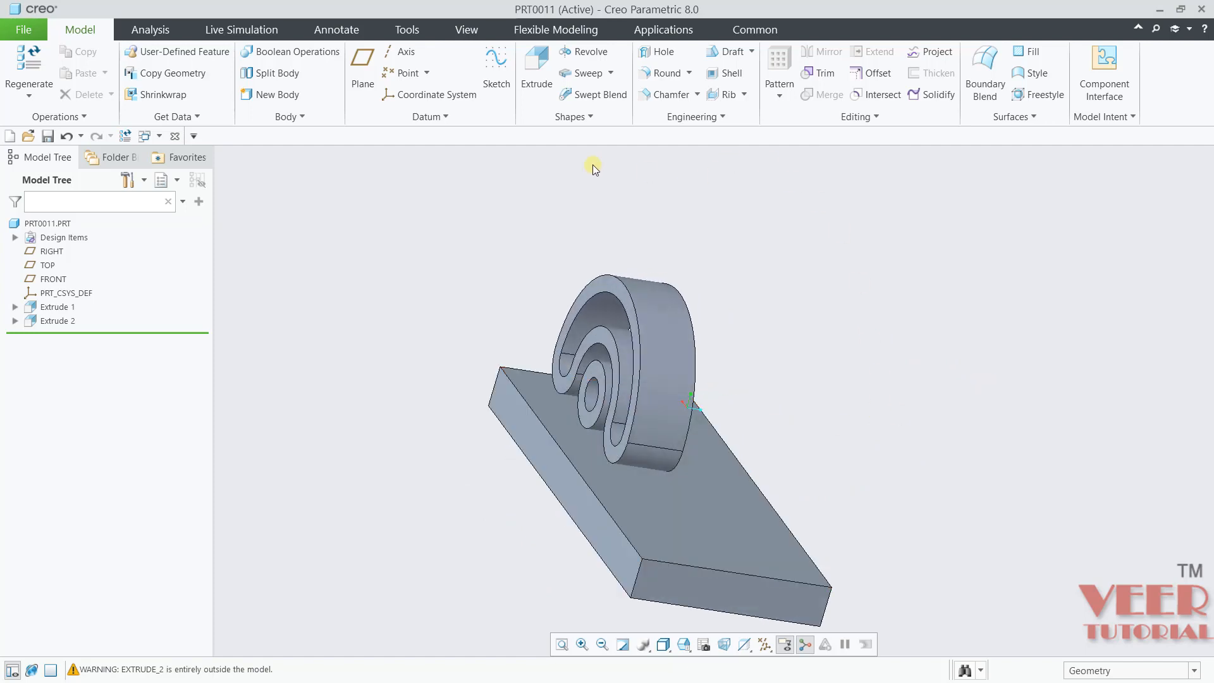
{"action": "left_click", "coordinate": [537, 86]}
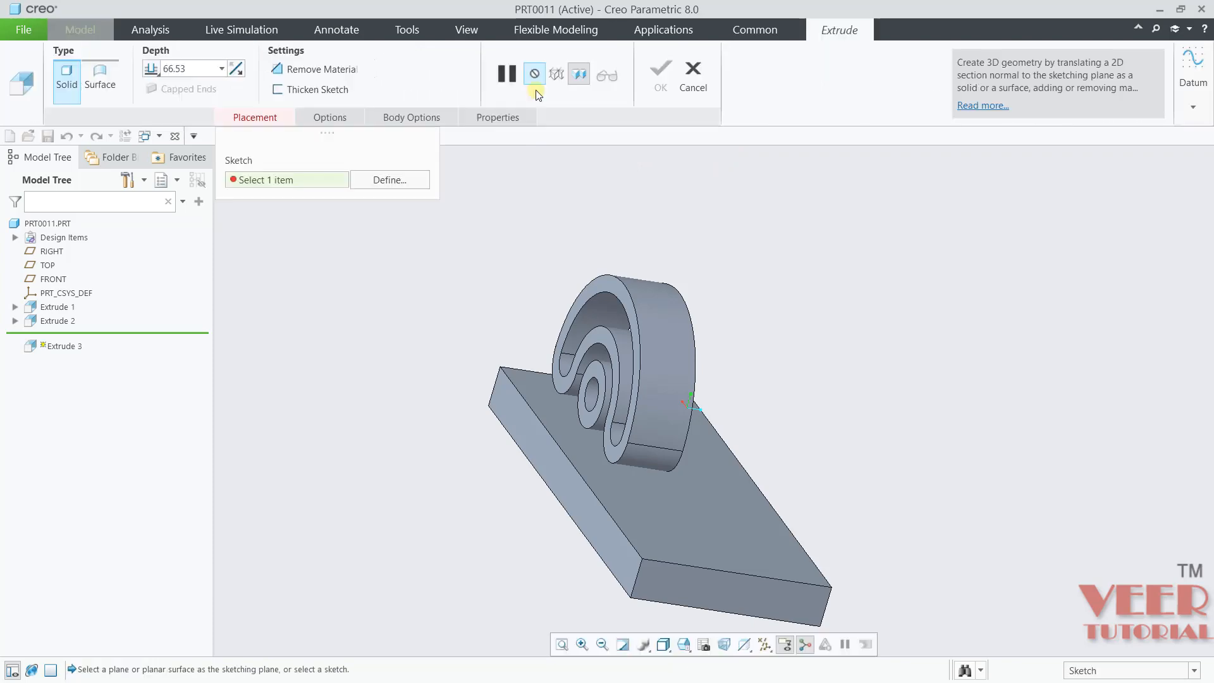
{"action": "left_click", "coordinate": [545, 473]}
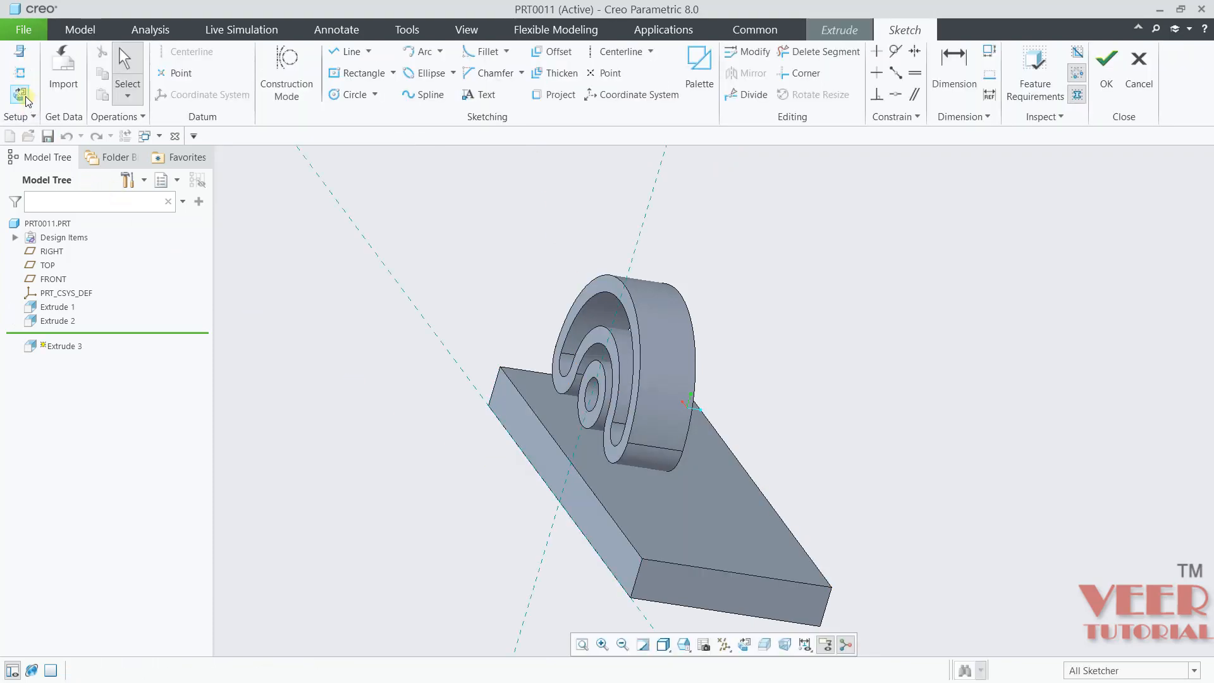
{"action": "left_click", "coordinate": [26, 97]}
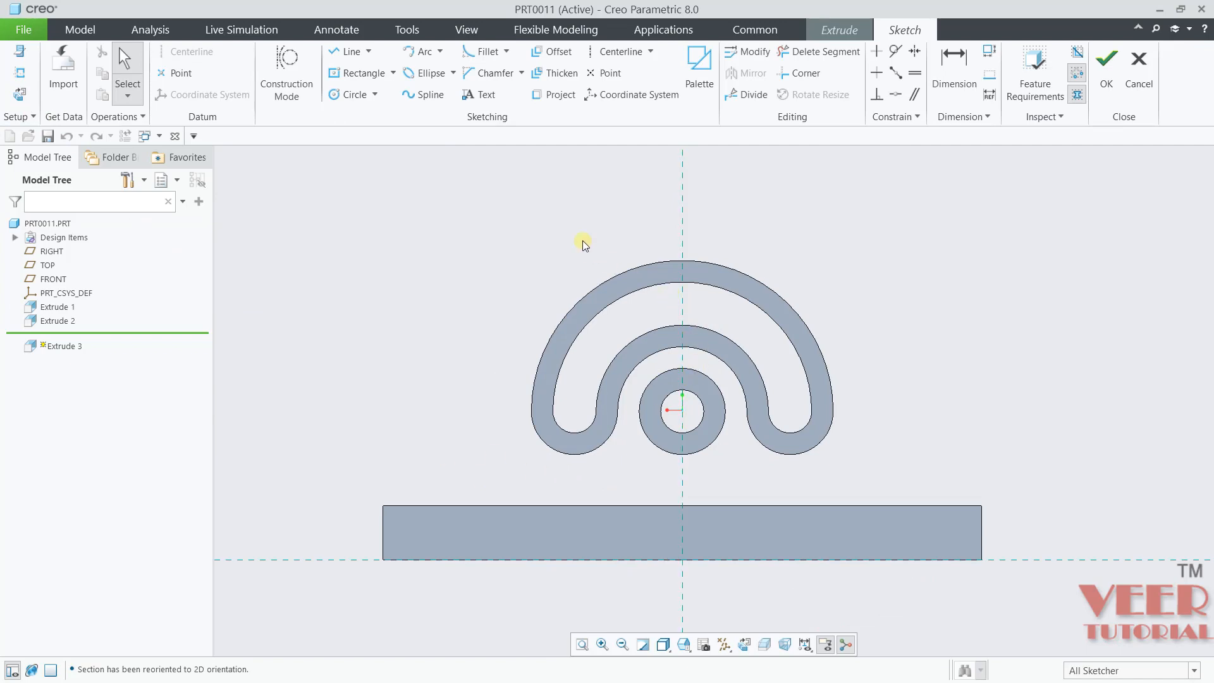
{"action": "left_click", "coordinate": [553, 94]}
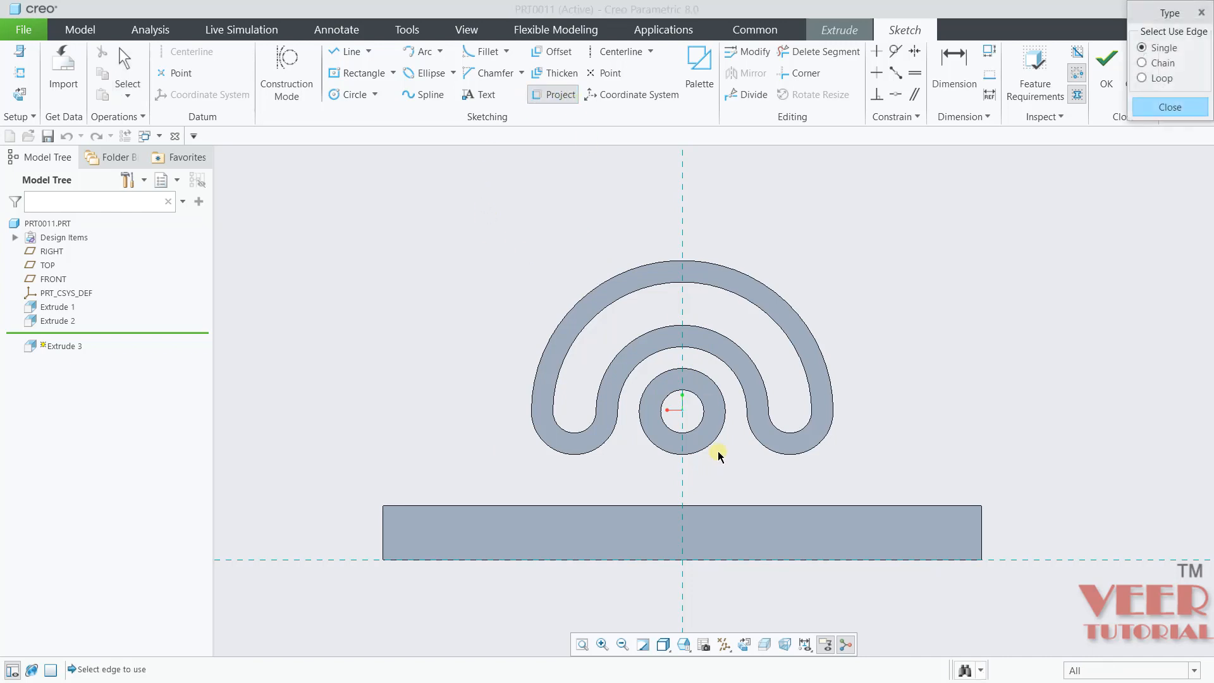
{"action": "scroll", "coordinate": [695, 494], "scroll_direction": "up", "scroll_amount": 3}
{"action": "left_click", "coordinate": [596, 515]}
{"action": "left_click", "coordinate": [596, 516]}
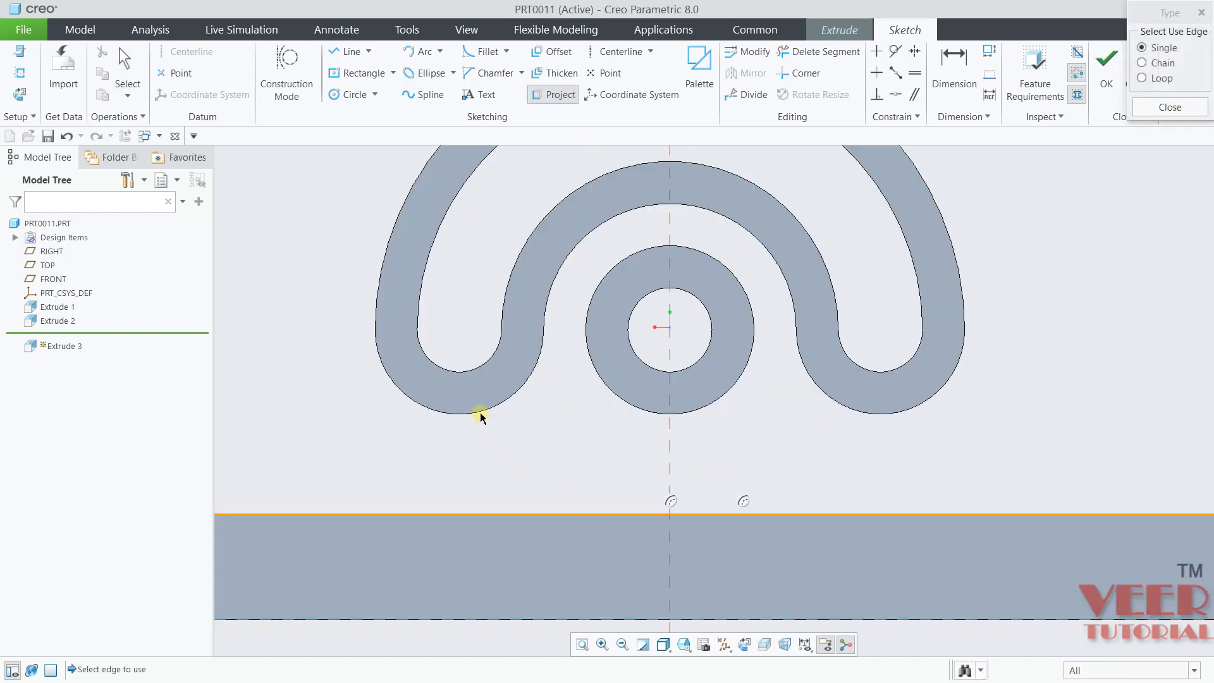
{"action": "left_click", "coordinate": [1163, 107]}
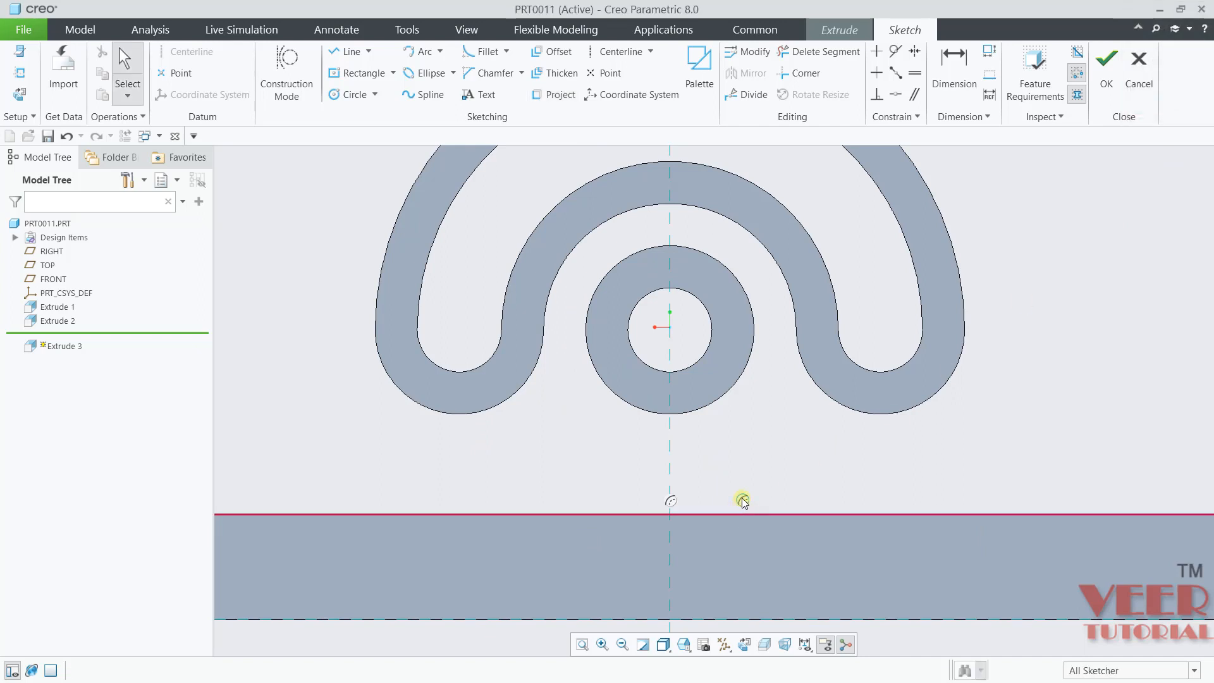
{"action": "left_click", "coordinate": [789, 495]}
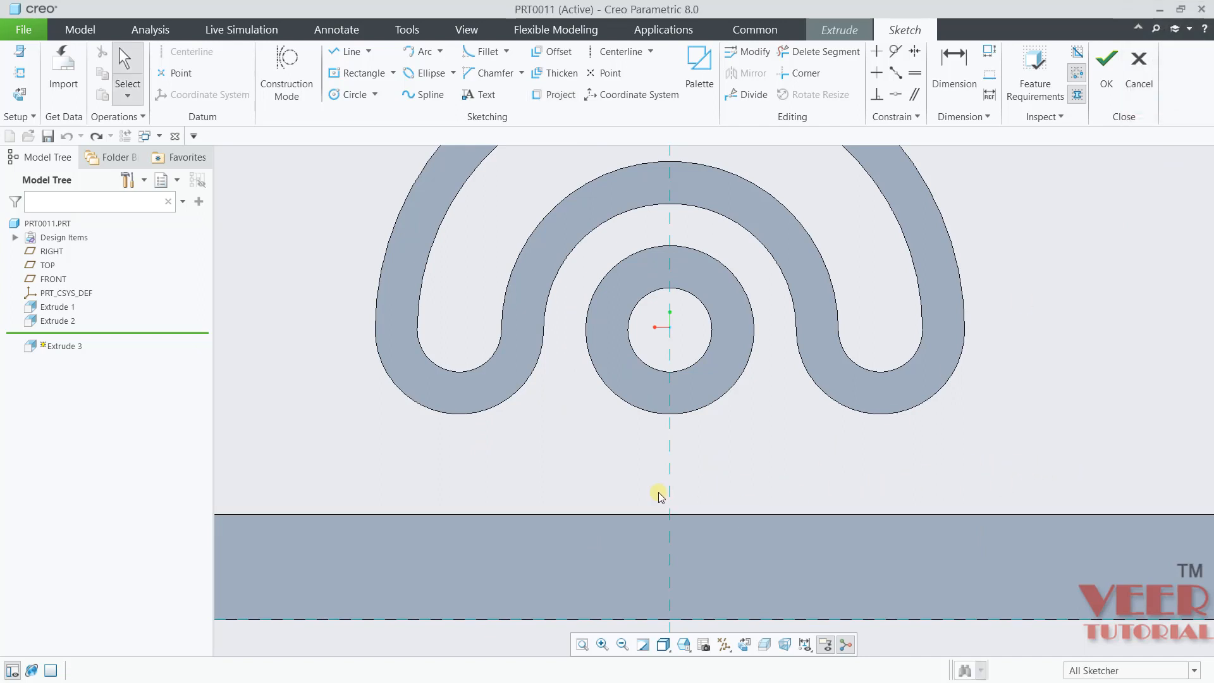
- Project the base plate's top edge and the curved support's outer arch, two lower end arcs and innermost arch into the sketch
{"action": "left_click", "coordinate": [560, 96]}
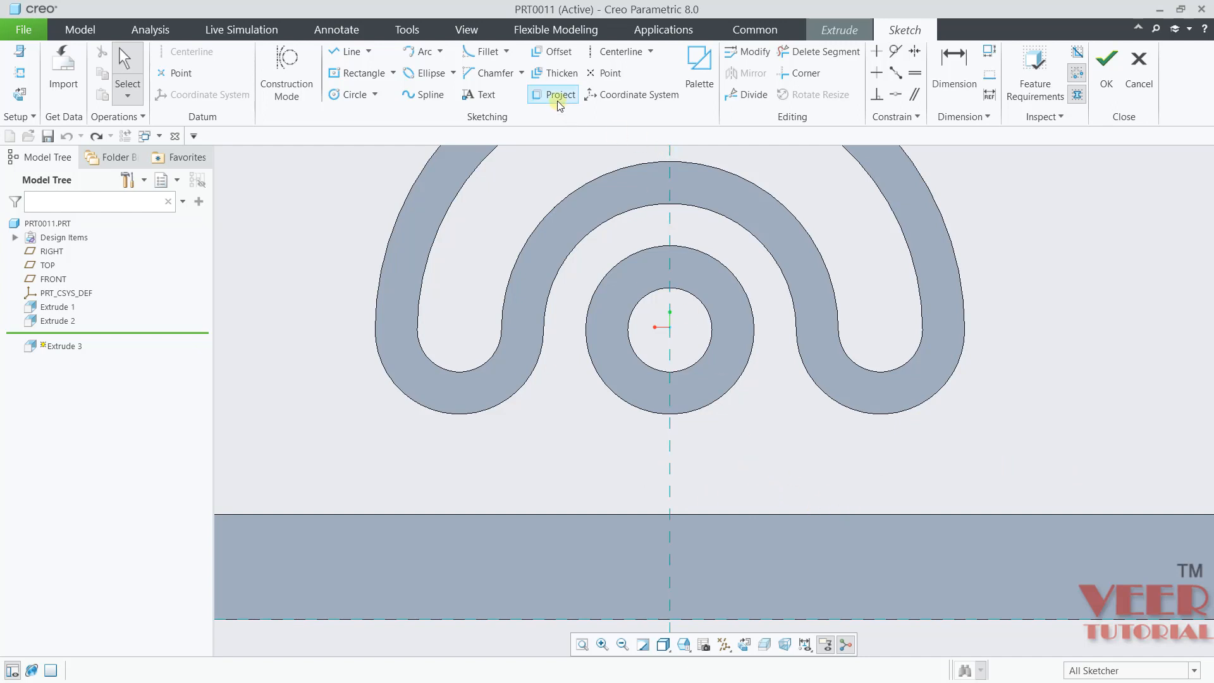
{"action": "left_click", "coordinate": [563, 519]}
{"action": "scroll", "coordinate": [523, 506], "scroll_direction": "down", "scroll_amount": 3}
{"action": "scroll", "coordinate": [519, 499], "scroll_direction": "up", "scroll_amount": 2}
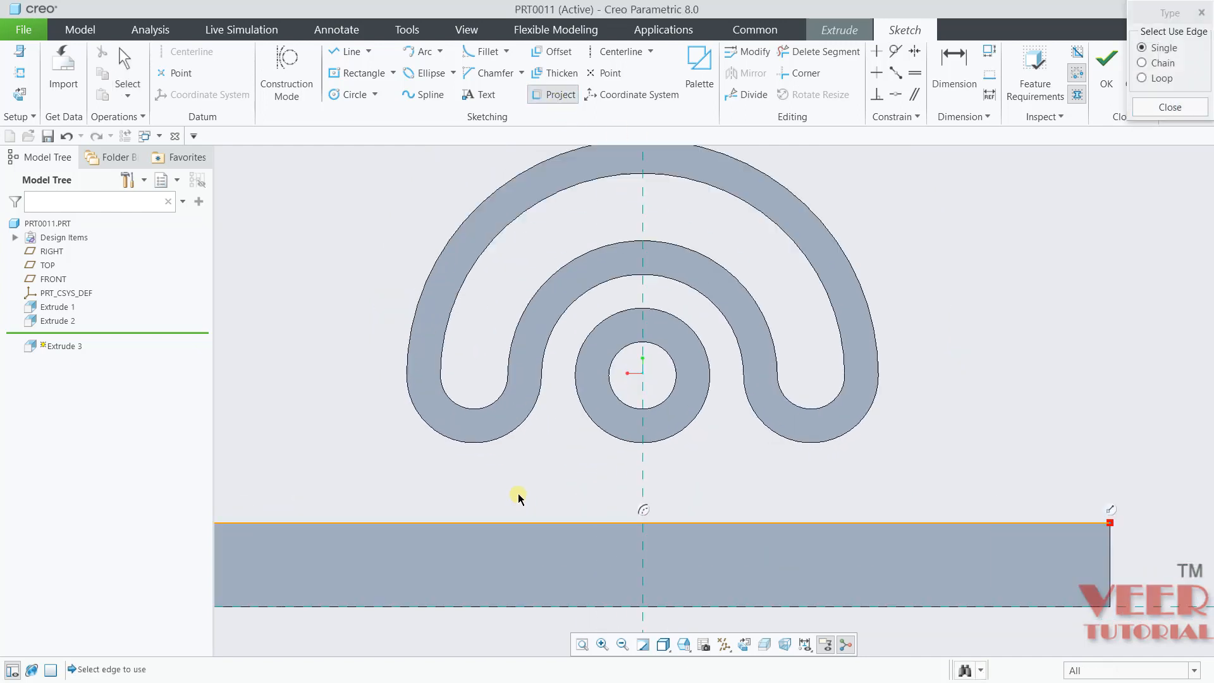
{"action": "left_click", "coordinate": [463, 442]}
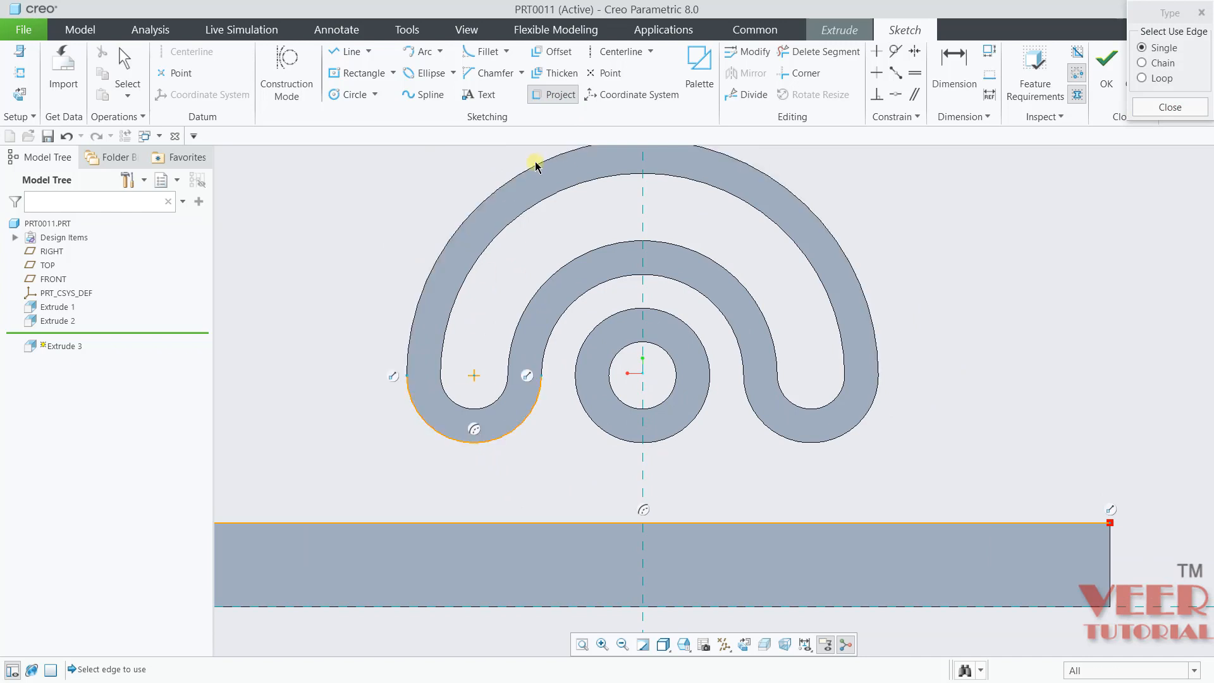
{"action": "left_click", "coordinate": [535, 164]}
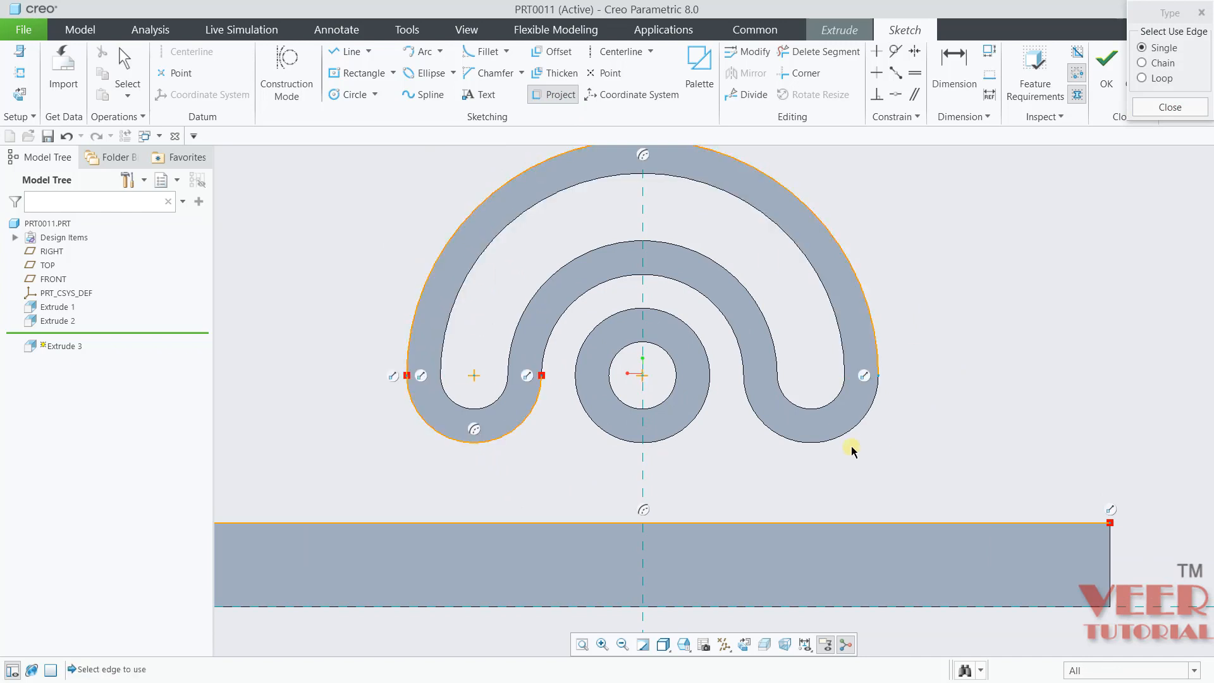
{"action": "left_click", "coordinate": [804, 443]}
{"action": "left_click", "coordinate": [720, 308]}
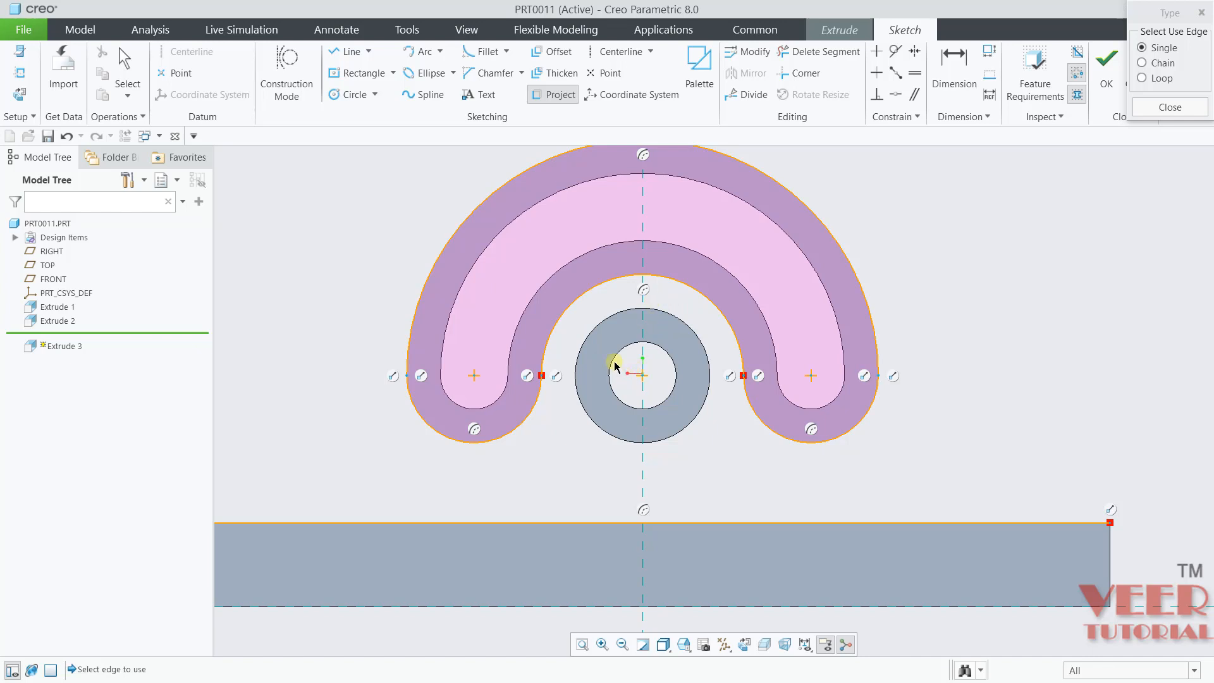
- Project both halves of the central ring's outer circle into the sketch
{"action": "scroll", "coordinate": [615, 366], "scroll_direction": "down", "scroll_amount": 3}
{"action": "left_click", "coordinate": [553, 382]}
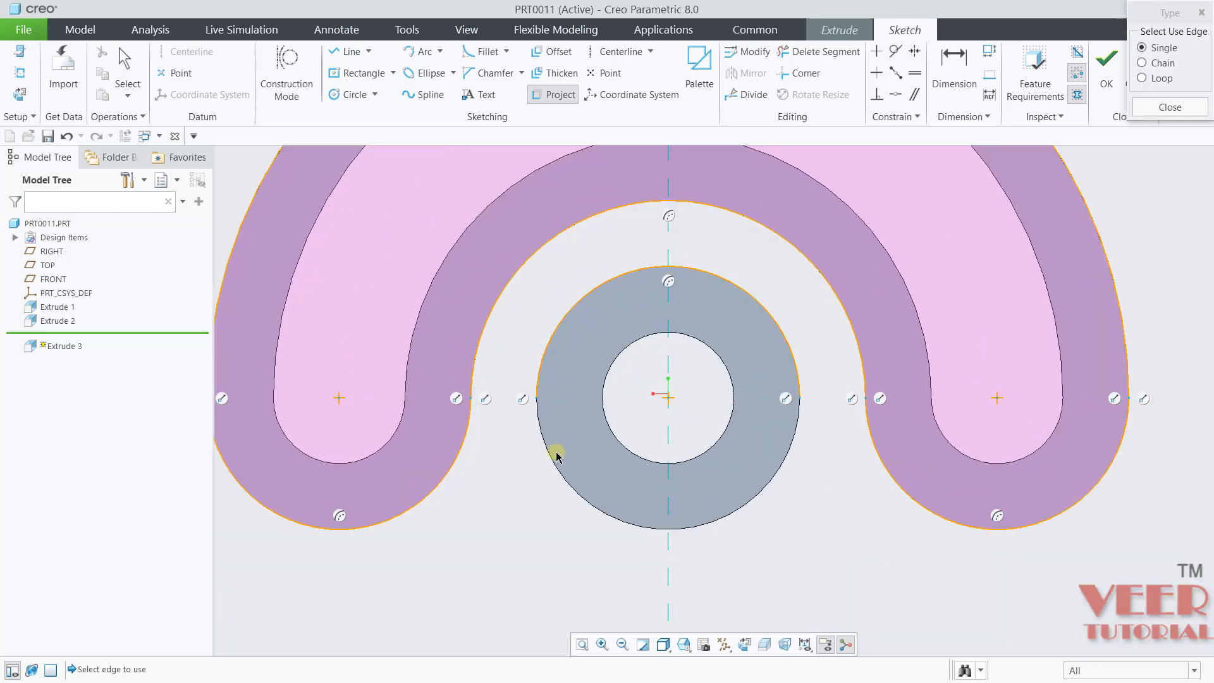
{"action": "left_click", "coordinate": [556, 466]}
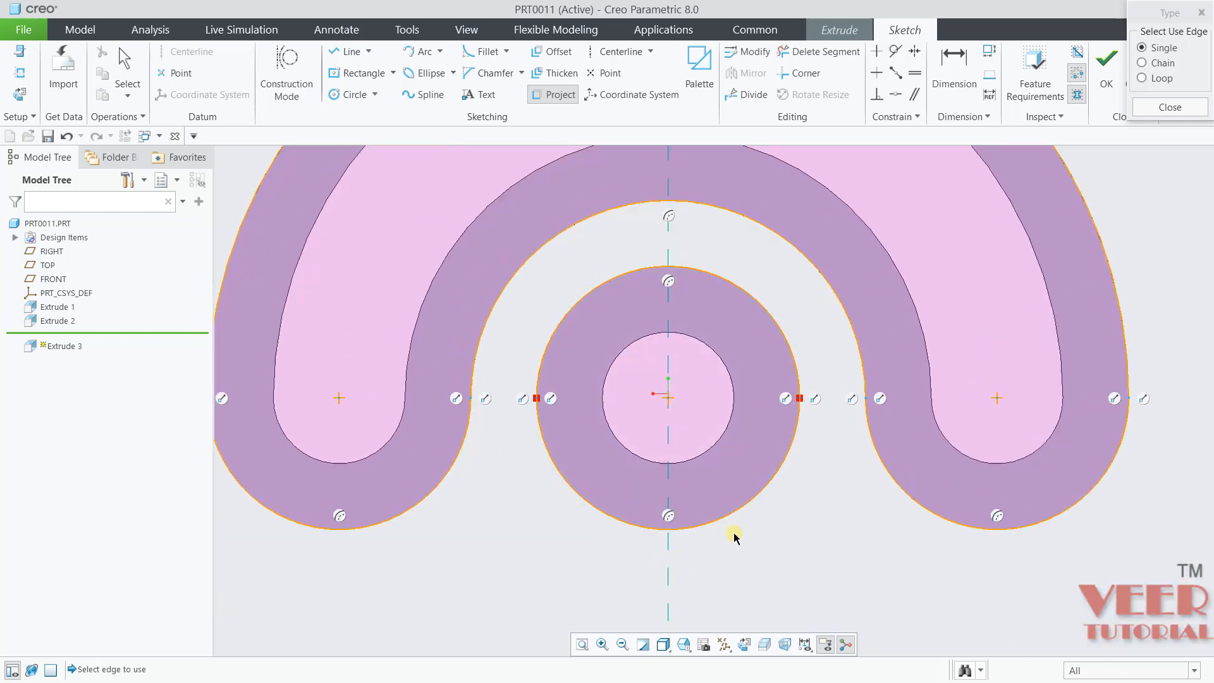
{"action": "left_click", "coordinate": [1168, 107]}
- Sketch a vertical line about 24 long up from the plate's top edge, about 92 left of the centerline
{"action": "scroll", "coordinate": [598, 447], "scroll_direction": "up", "scroll_amount": 4}
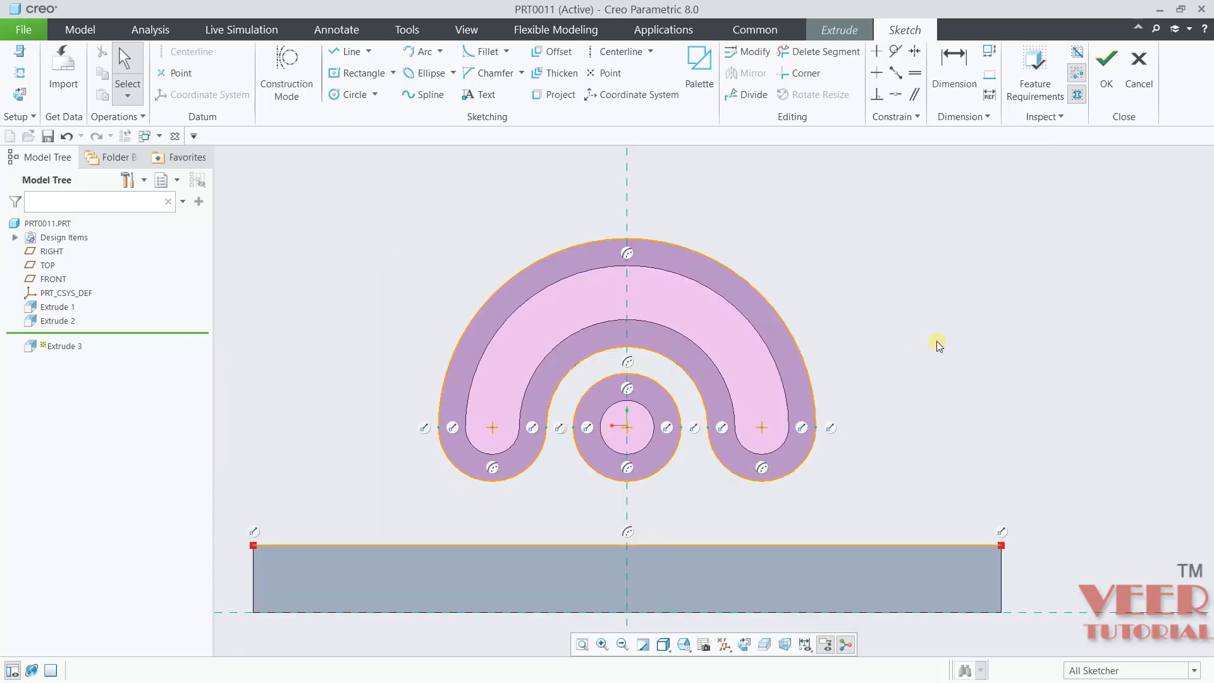
{"action": "scroll", "coordinate": [377, 525], "scroll_direction": "up", "scroll_amount": 2}
{"action": "scroll", "coordinate": [348, 576], "scroll_direction": "down", "scroll_amount": 6}
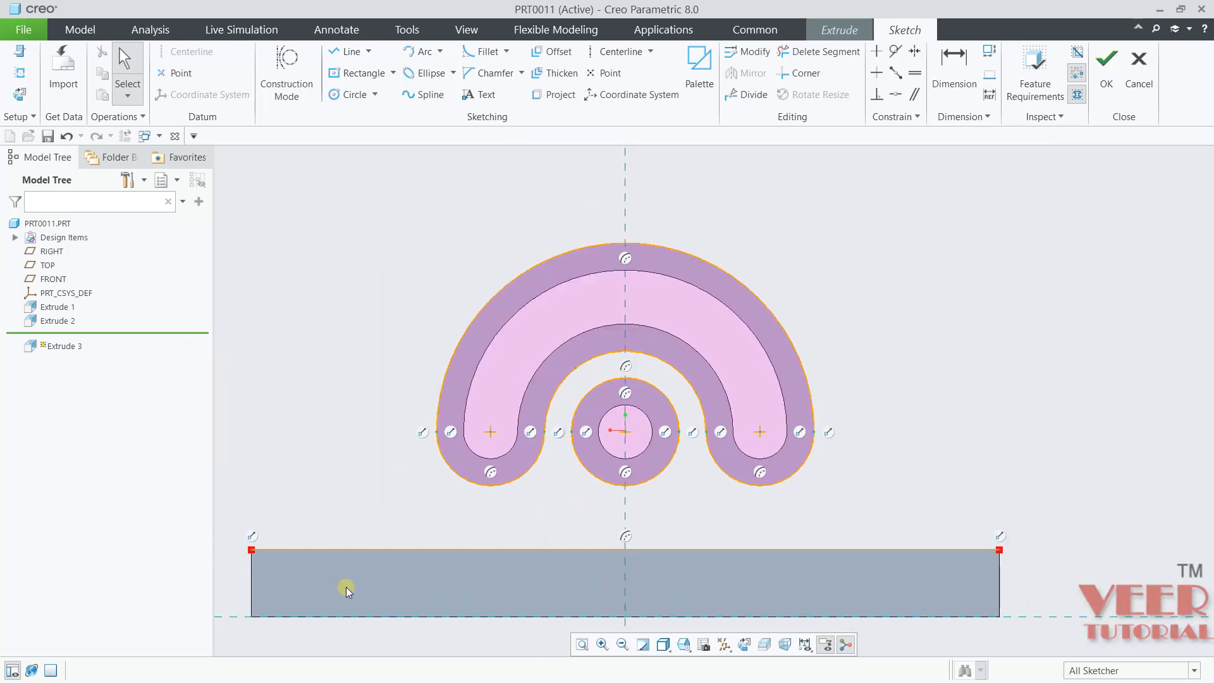
{"action": "scroll", "coordinate": [594, 528], "scroll_direction": "up", "scroll_amount": 2}
{"action": "scroll", "coordinate": [442, 558], "scroll_direction": "down", "scroll_amount": 2}
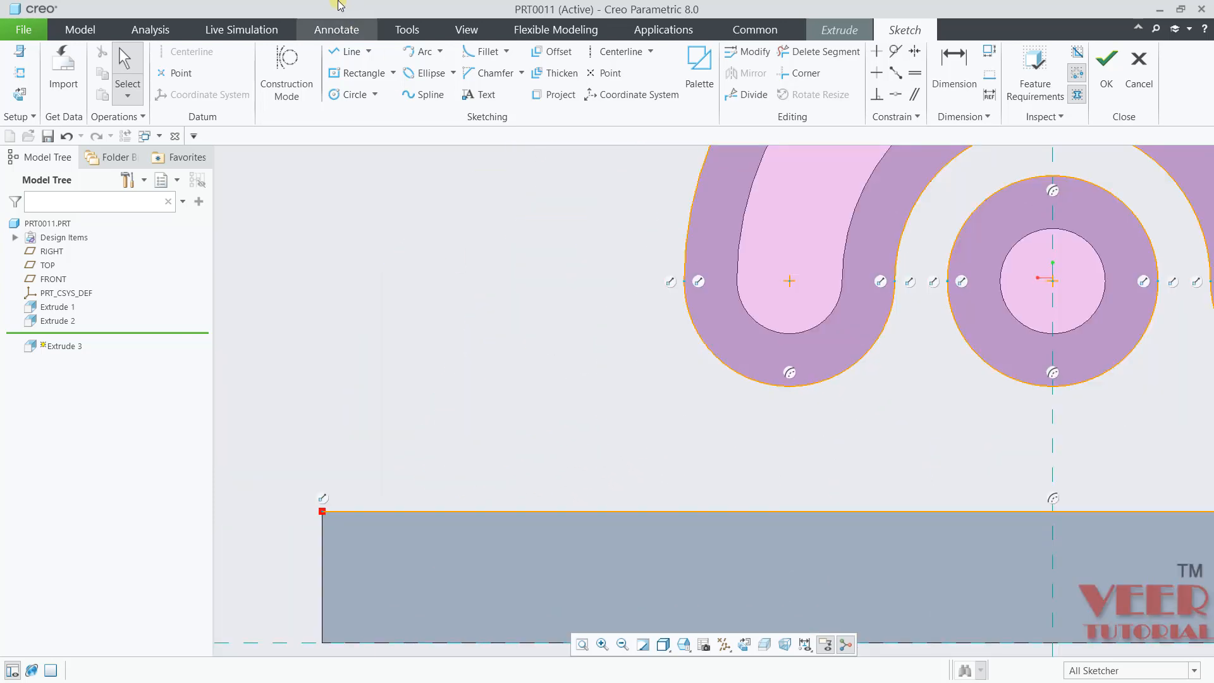
{"action": "left_click", "coordinate": [337, 53]}
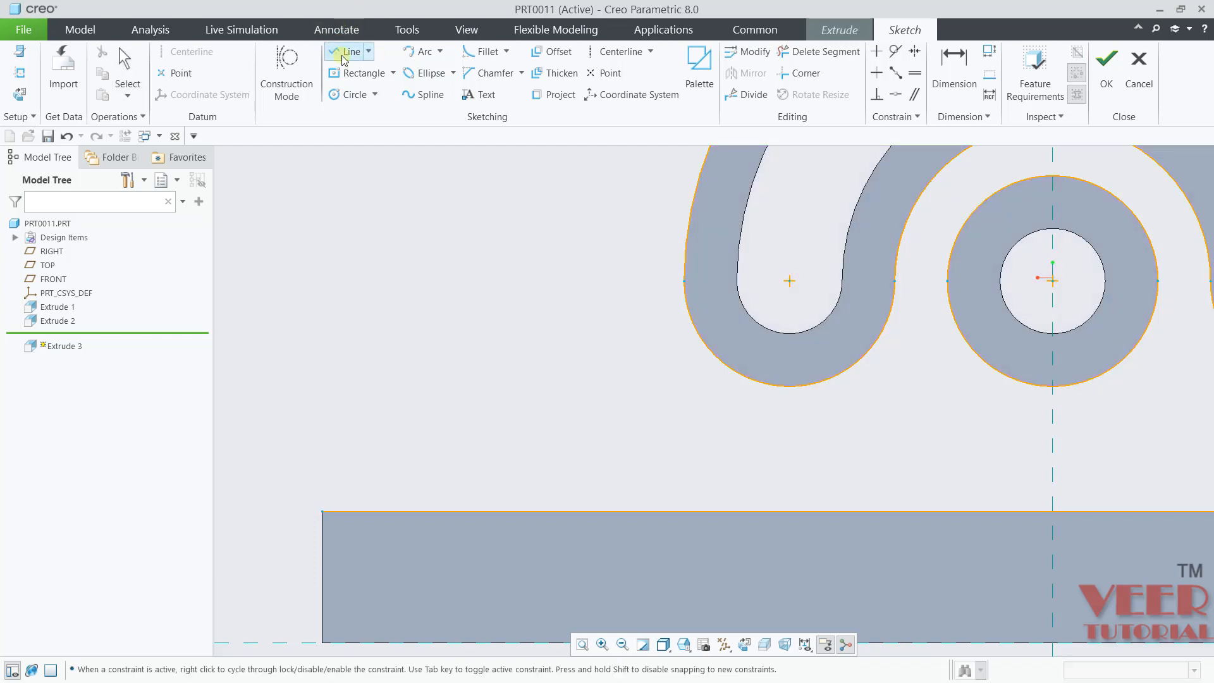
{"action": "left_click", "coordinate": [449, 511]}
{"action": "left_click", "coordinate": [449, 351]}
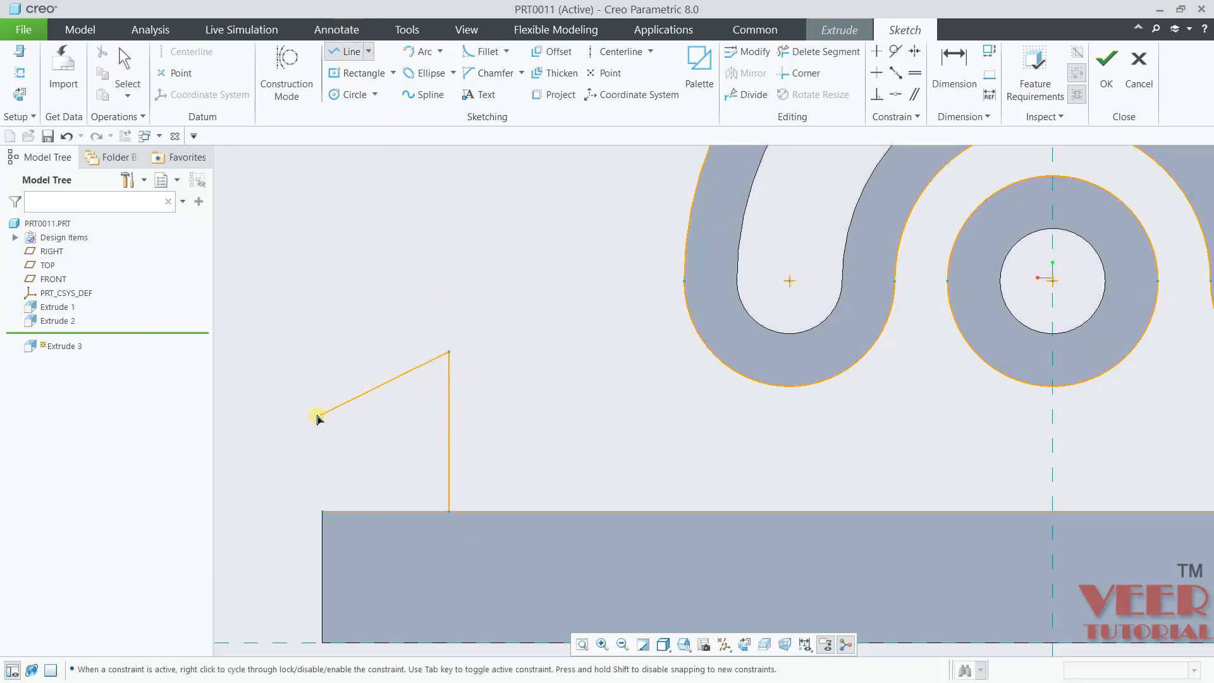
- Sketch a matching vertical line of equal length up from the plate's top edge near its right end
{"action": "scroll", "coordinate": [335, 397], "scroll_direction": "up", "scroll_amount": 3}
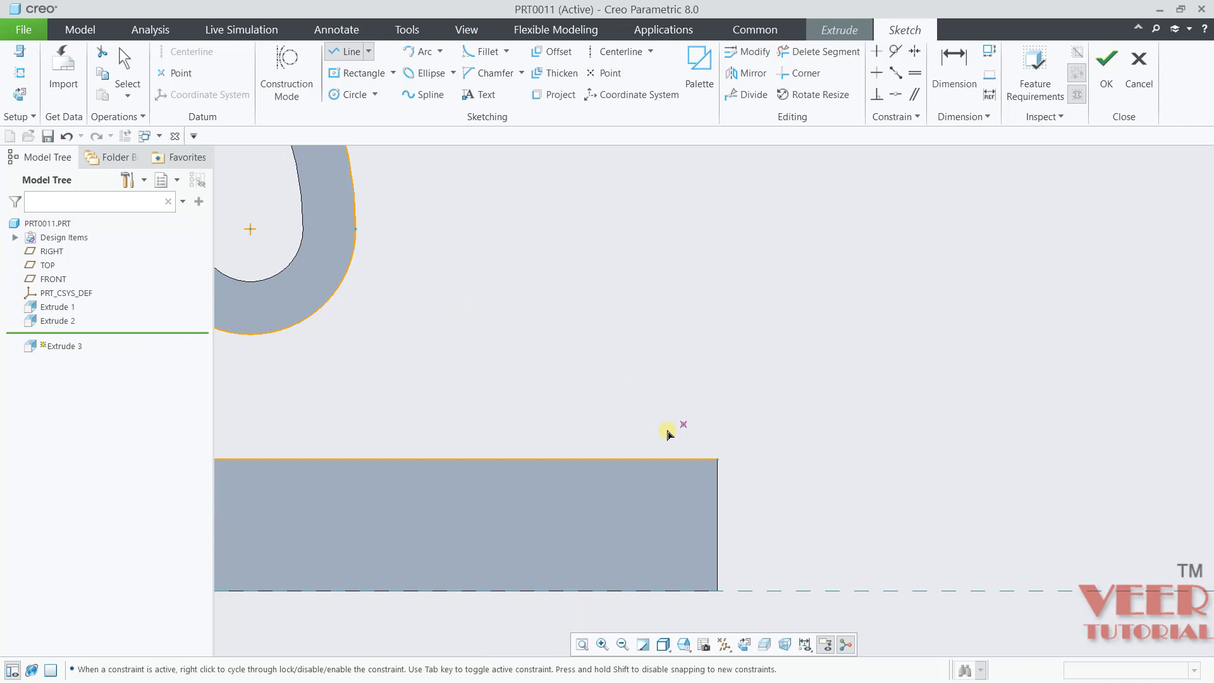
{"action": "left_click", "coordinate": [624, 459]}
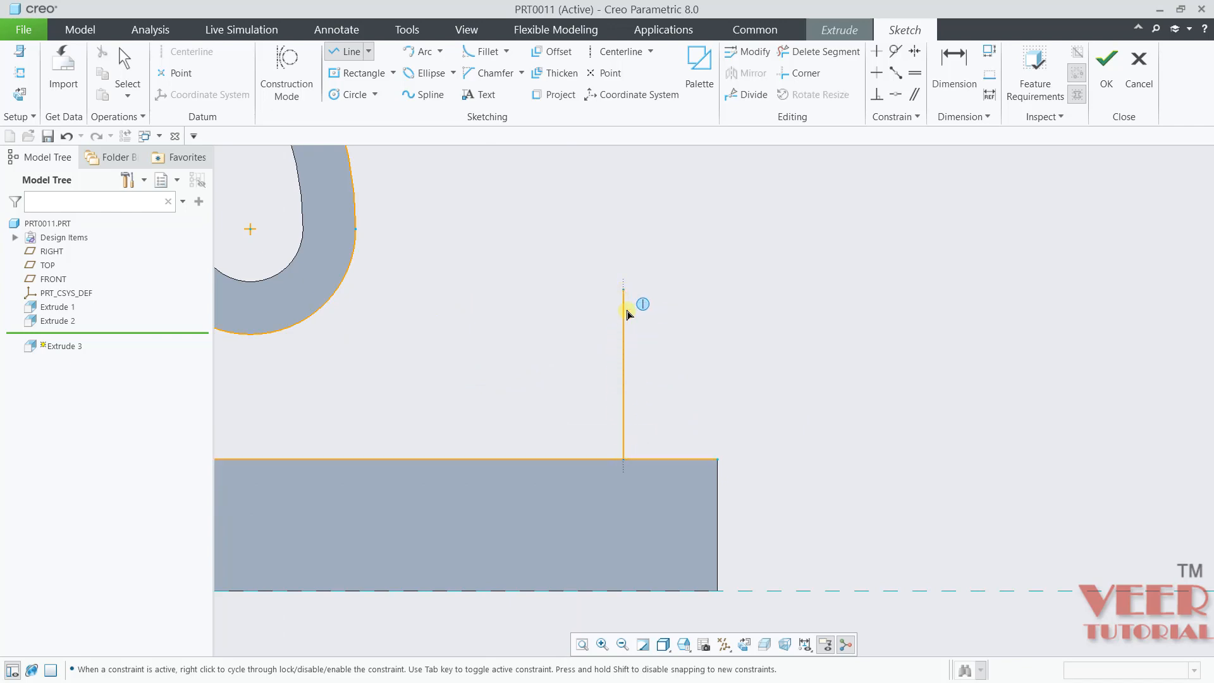
{"action": "scroll", "coordinate": [628, 314], "scroll_direction": "up", "scroll_amount": 5}
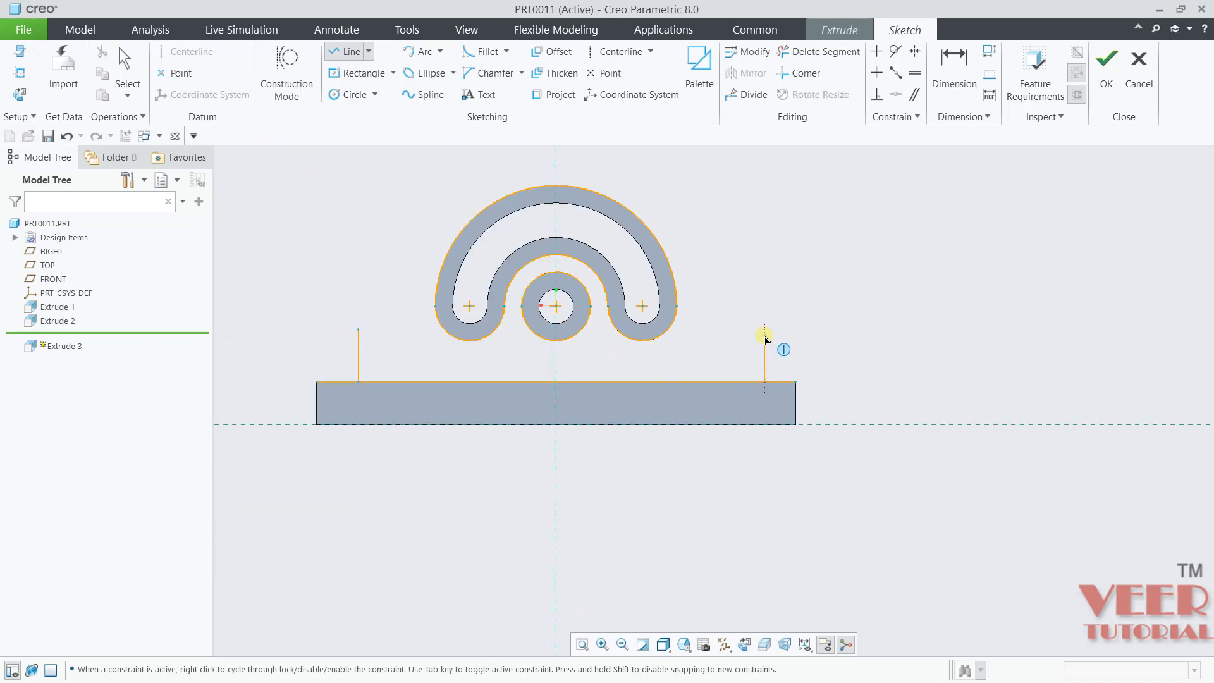
{"action": "scroll", "coordinate": [947, 401], "scroll_direction": "down", "scroll_amount": 3}
{"action": "scroll", "coordinate": [770, 345], "scroll_direction": "up", "scroll_amount": 4}
{"action": "scroll", "coordinate": [830, 356], "scroll_direction": "down", "scroll_amount": 4}
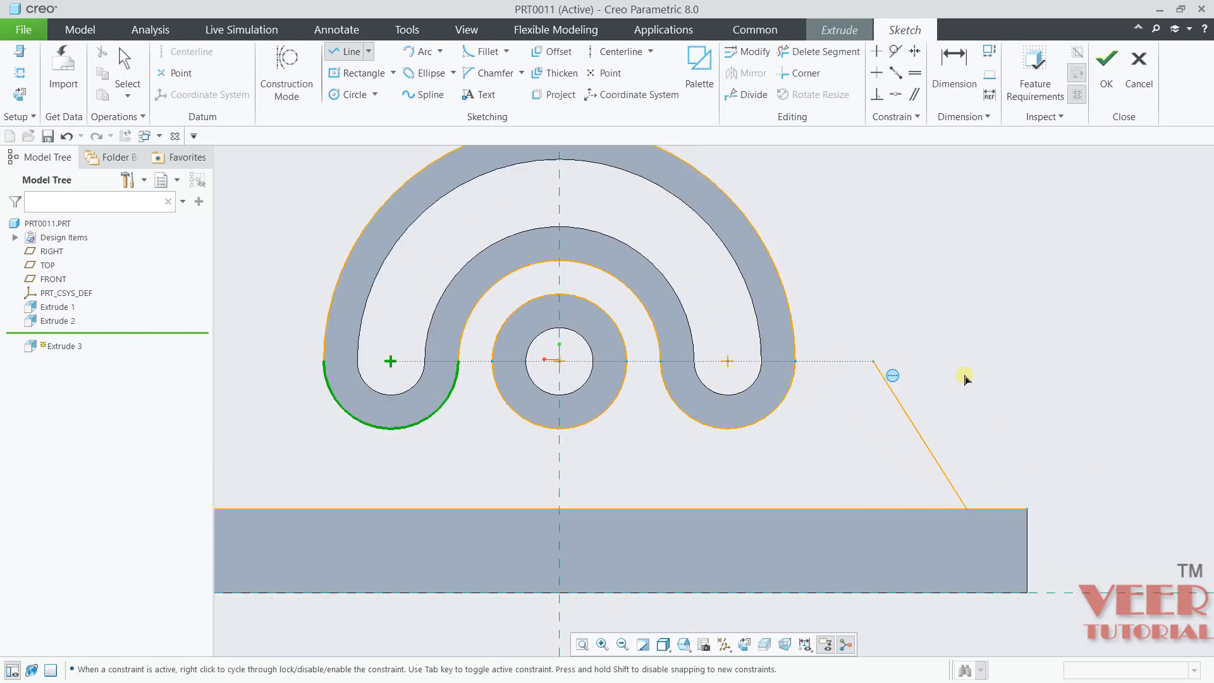
{"action": "scroll", "coordinate": [1011, 411], "scroll_direction": "up", "scroll_amount": 2}
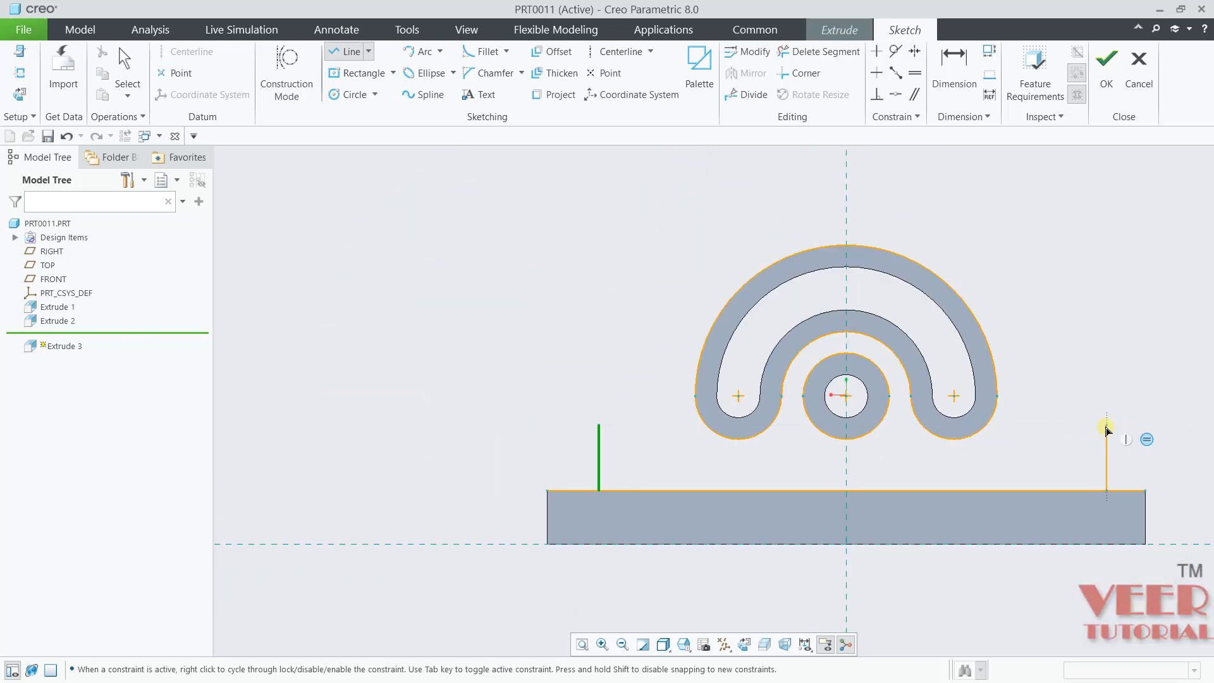
{"action": "left_click", "coordinate": [1106, 427]}
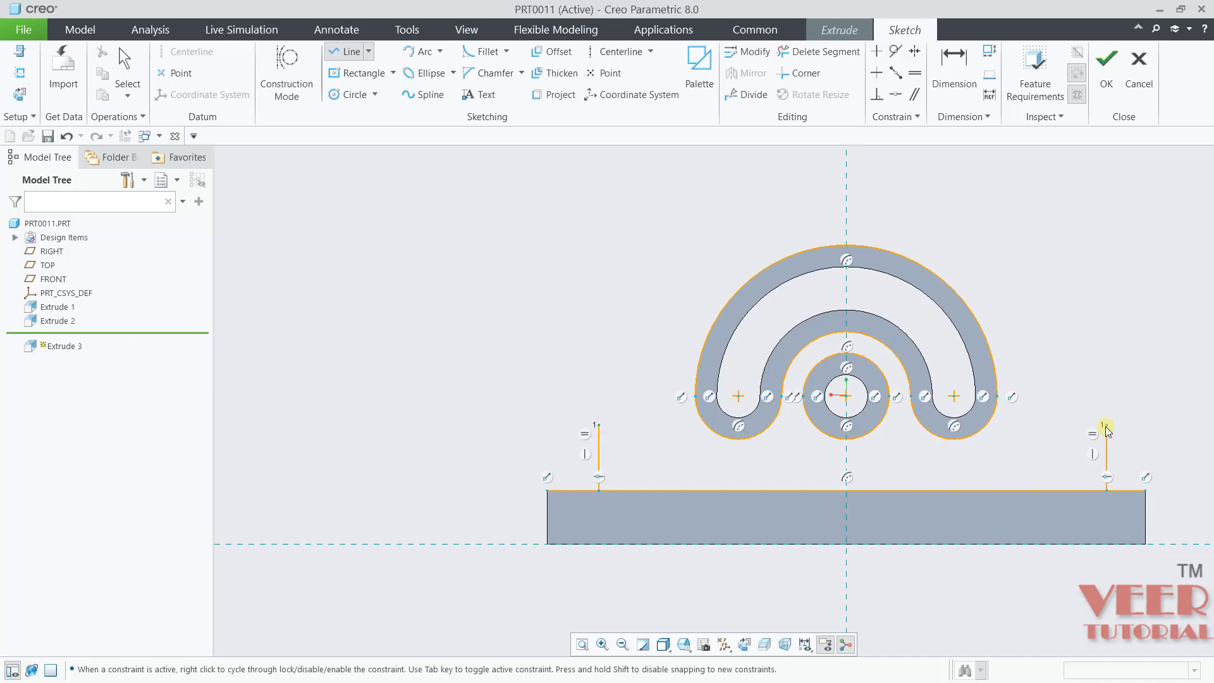
{"action": "middle_click", "coordinate": [1159, 409]}
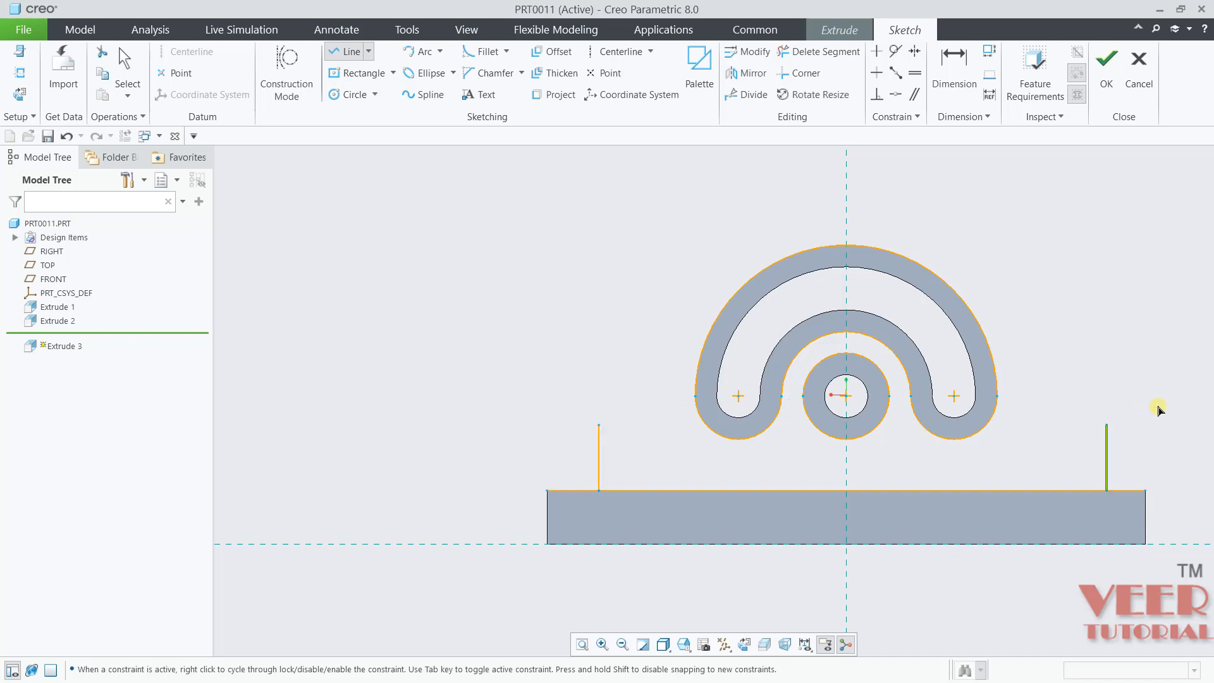
{"action": "middle_click", "coordinate": [1153, 418]}
{"action": "scroll", "coordinate": [588, 502], "scroll_direction": "down", "scroll_amount": 8}
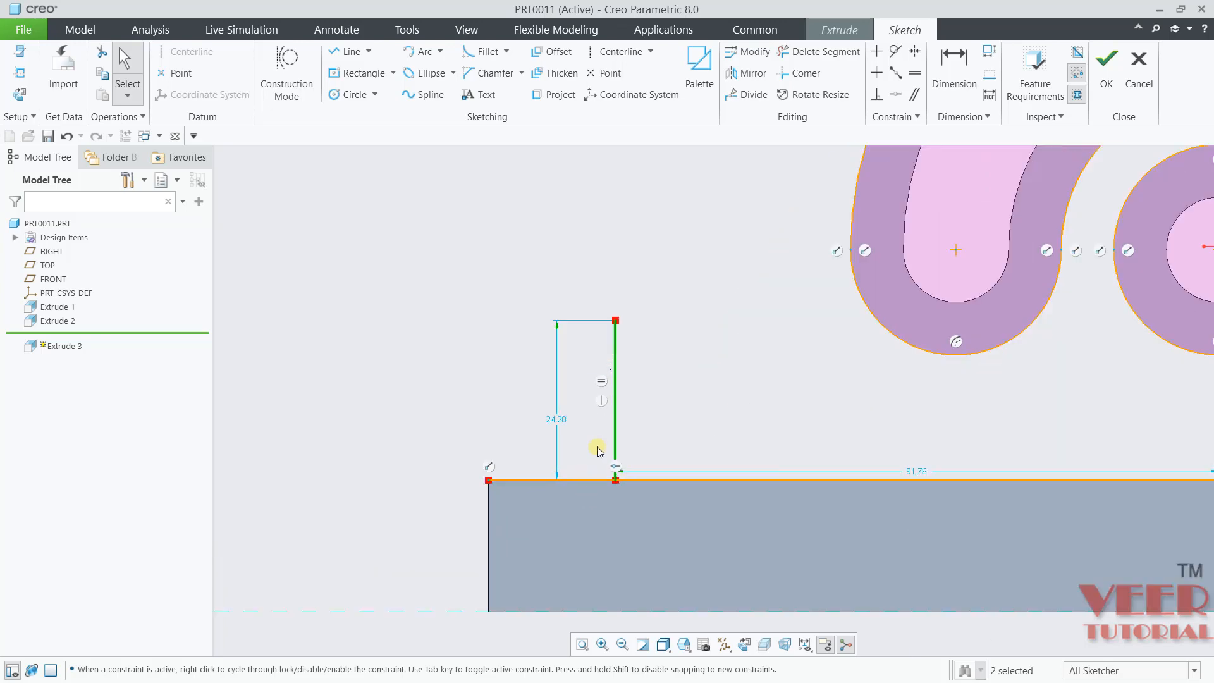
- Set the length of the left vertical line above the base plate to 35
{"action": "double_click", "coordinate": [500, 380]}
{"action": "type", "text": "35"}
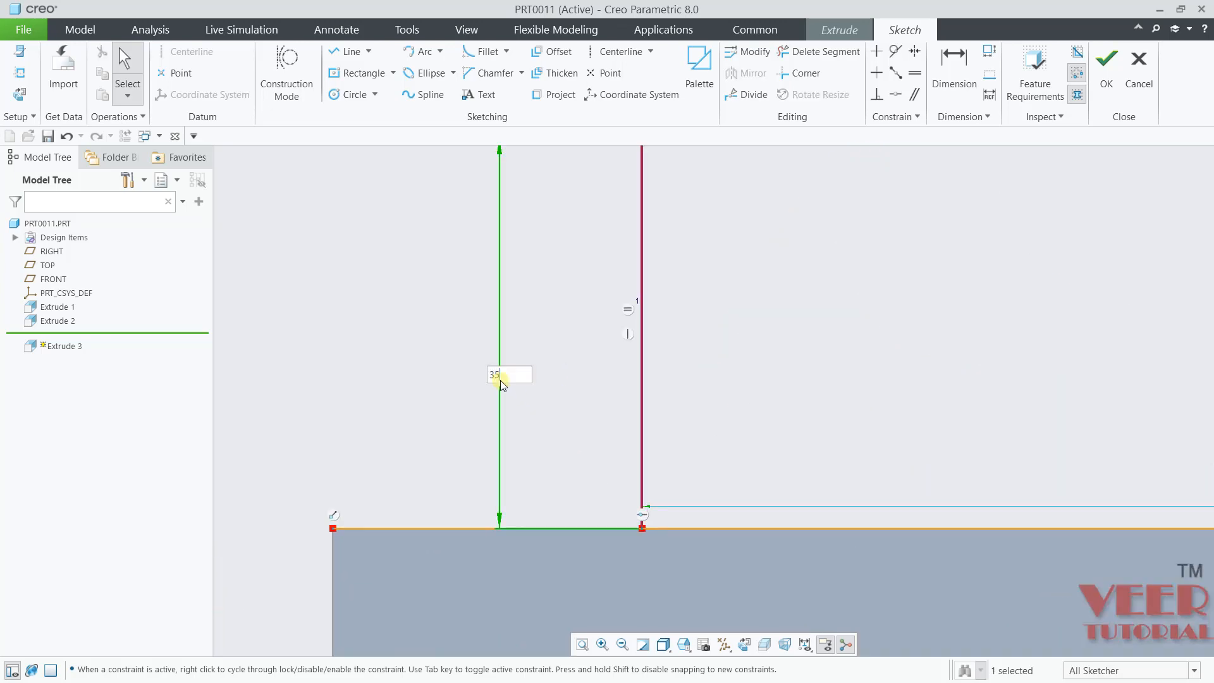
{"action": "key", "text": "Return"}
{"action": "scroll", "coordinate": [542, 493], "scroll_direction": "up", "scroll_amount": 8}
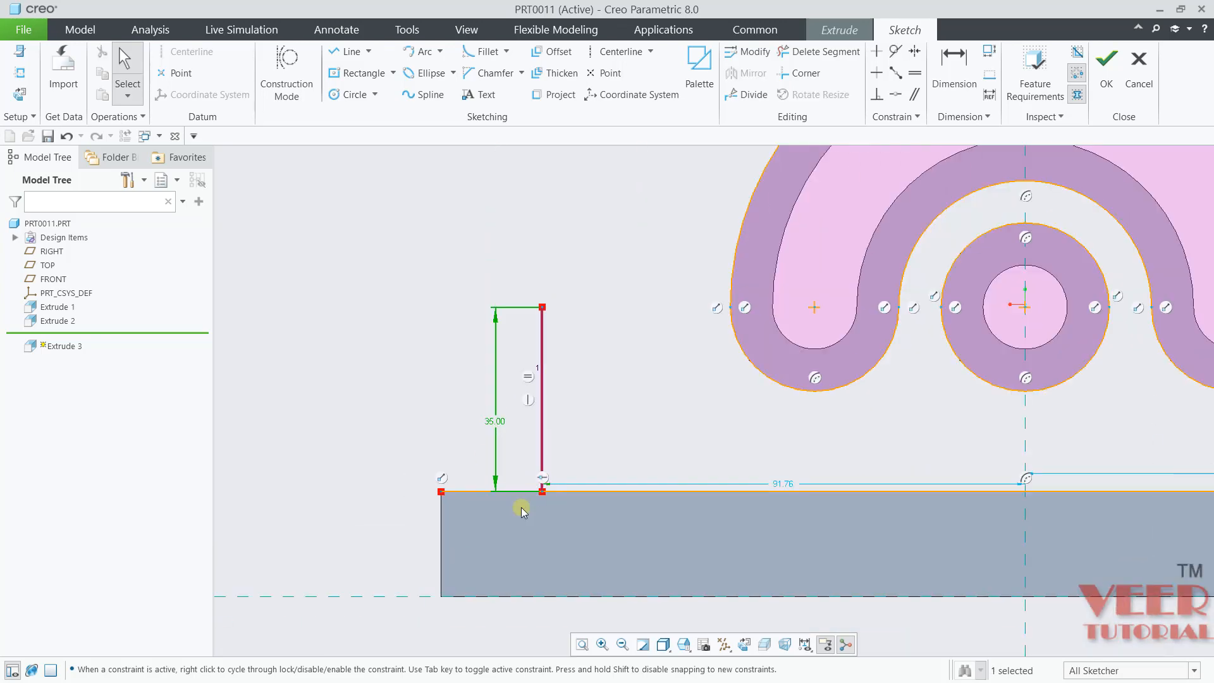
- Dimension the left vertical line 13 from the base plate's left edge
{"action": "scroll", "coordinate": [493, 547], "scroll_direction": "down", "scroll_amount": 7}
{"action": "scroll", "coordinate": [492, 553], "scroll_direction": "up", "scroll_amount": 5}
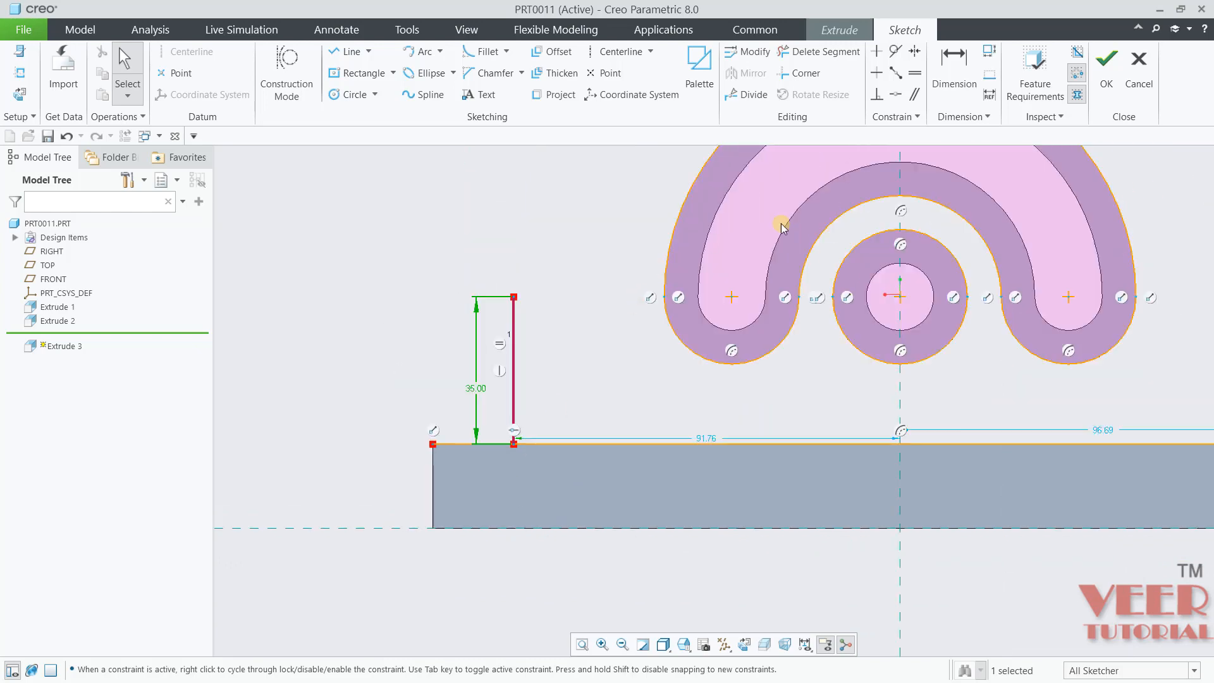
{"action": "left_click", "coordinate": [947, 98]}
{"action": "scroll", "coordinate": [414, 487], "scroll_direction": "down", "scroll_amount": 4}
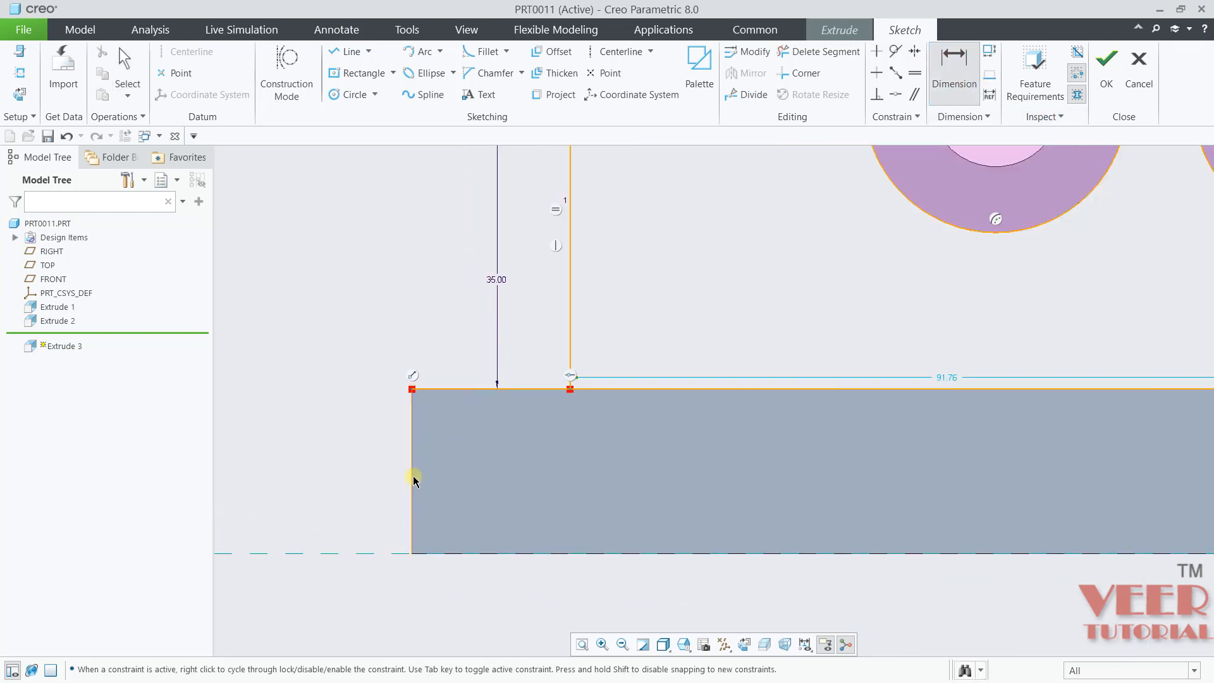
{"action": "left_click", "coordinate": [570, 329]}
{"action": "middle_click", "coordinate": [511, 617]}
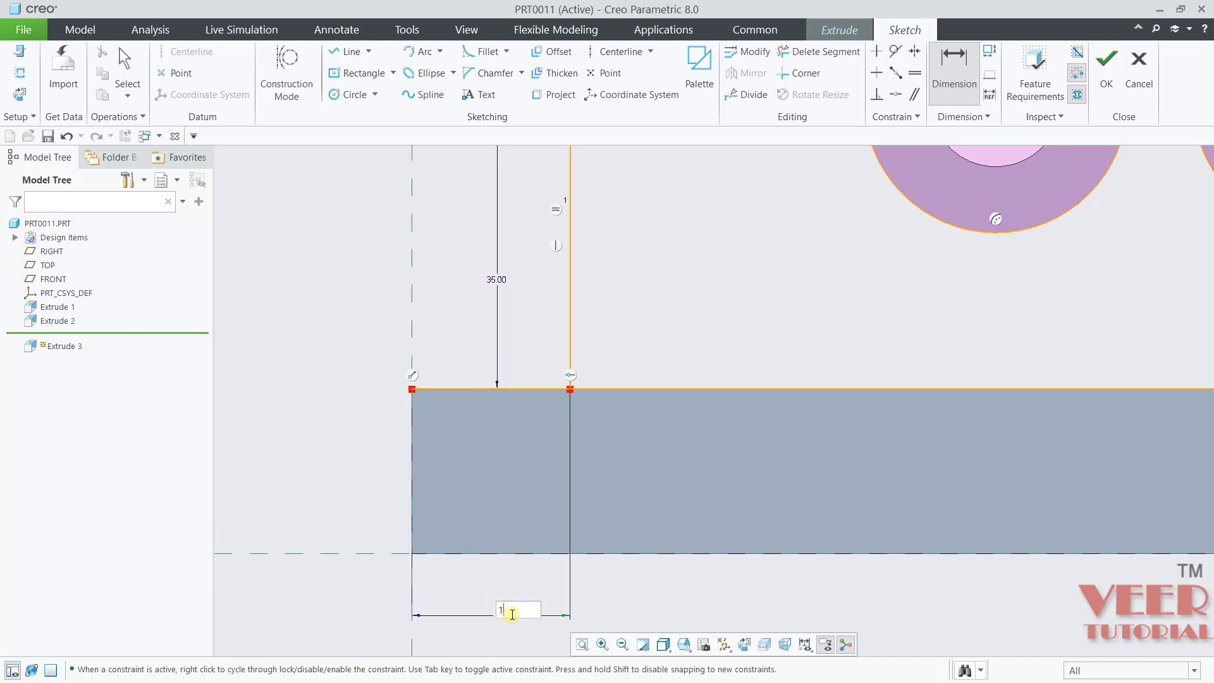
{"action": "type", "text": "13"}
{"action": "key", "text": "Return"}
- Dimension the right vertical line 13 from the base plate's right edge
{"action": "scroll", "coordinate": [447, 466], "scroll_direction": "up", "scroll_amount": 3}
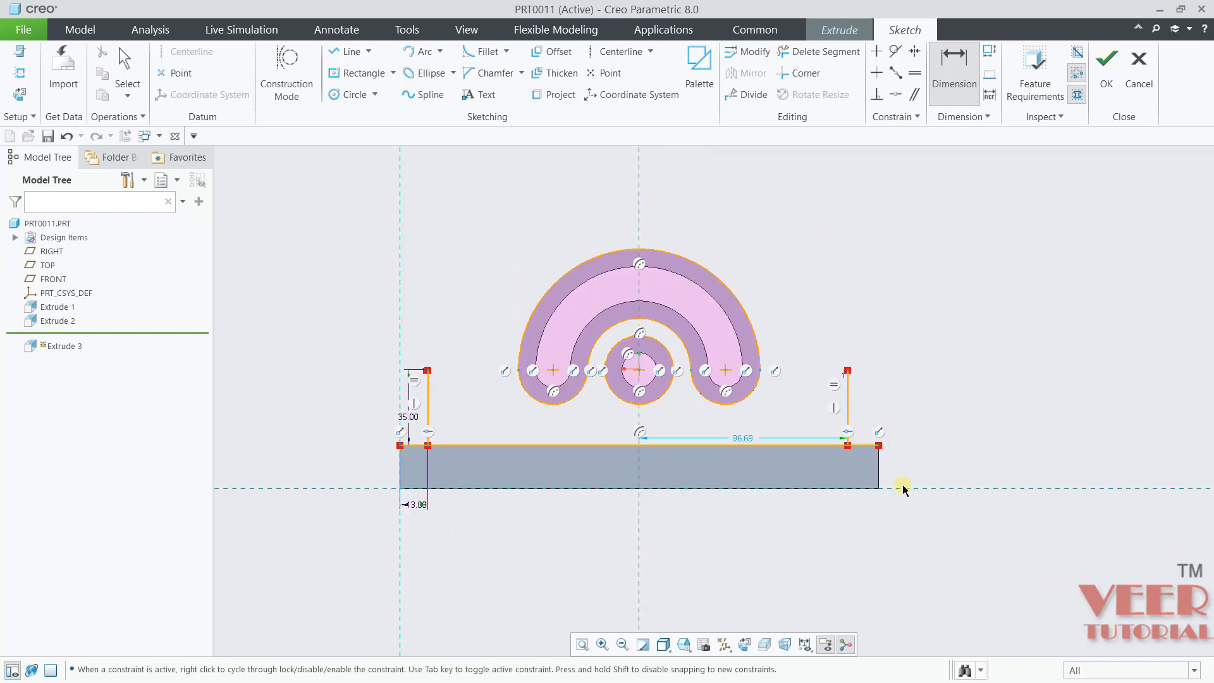
{"action": "scroll", "coordinate": [901, 482], "scroll_direction": "down", "scroll_amount": 3}
{"action": "scroll", "coordinate": [830, 382], "scroll_direction": "down", "scroll_amount": 2}
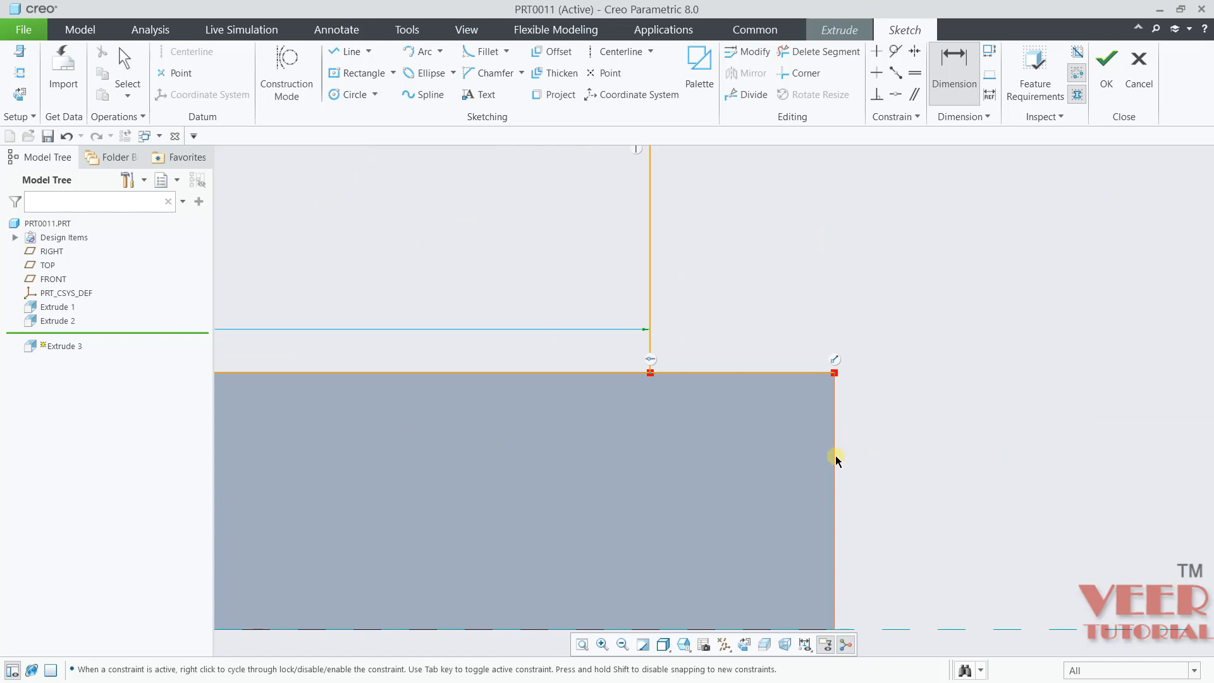
{"action": "left_click", "coordinate": [652, 263]}
{"action": "scroll", "coordinate": [733, 311], "scroll_direction": "up", "scroll_amount": 2}
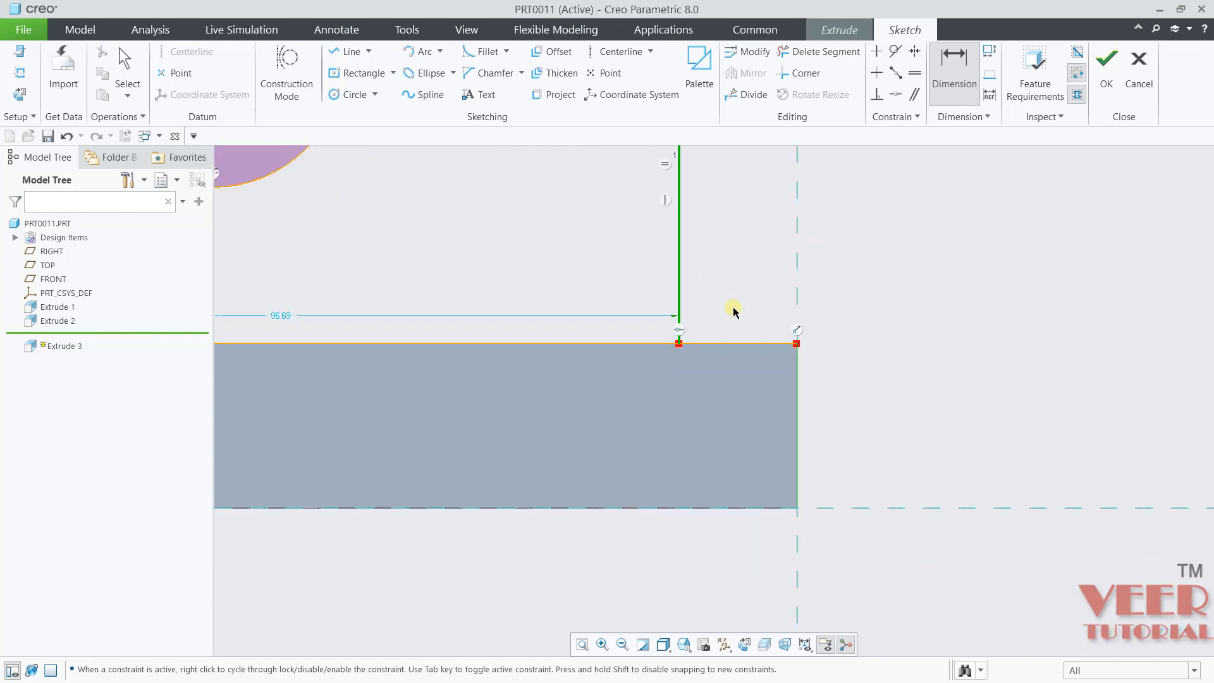
{"action": "scroll", "coordinate": [733, 311], "scroll_direction": "up", "scroll_amount": 4}
{"action": "scroll", "coordinate": [730, 443], "scroll_direction": "down", "scroll_amount": 5}
{"action": "scroll", "coordinate": [827, 637], "scroll_direction": "up", "scroll_amount": 2}
{"action": "middle_click", "coordinate": [801, 468]}
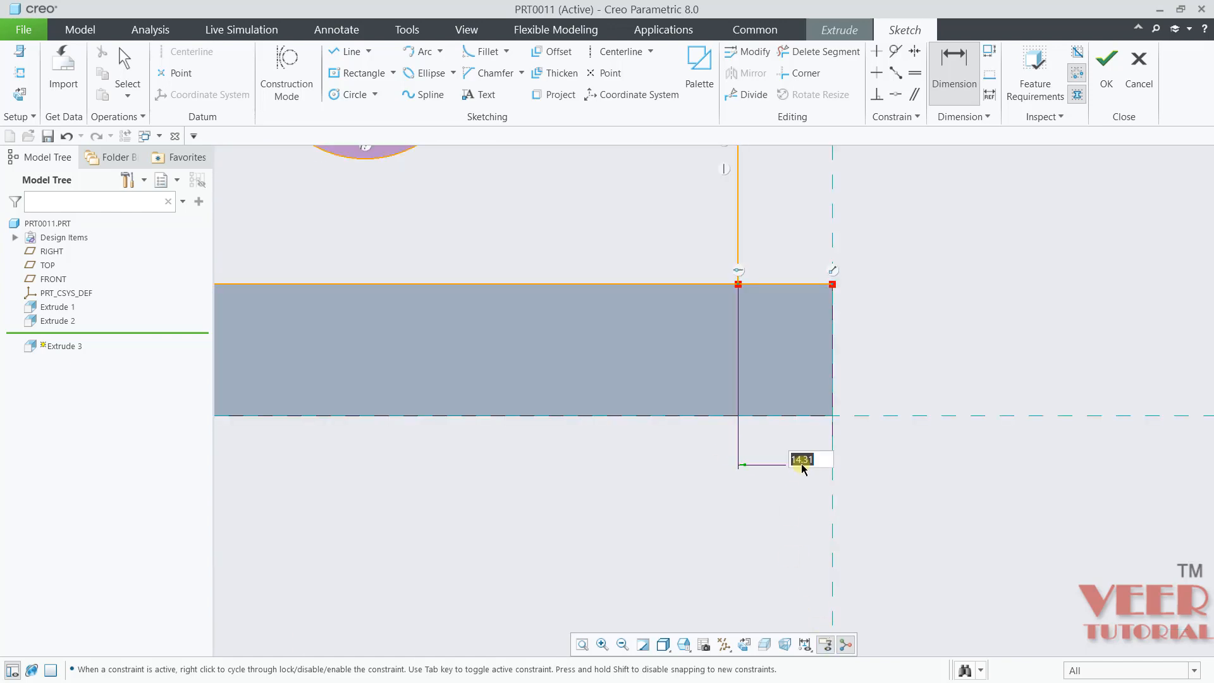
{"action": "type", "text": "13"}
{"action": "key", "text": "Return"}
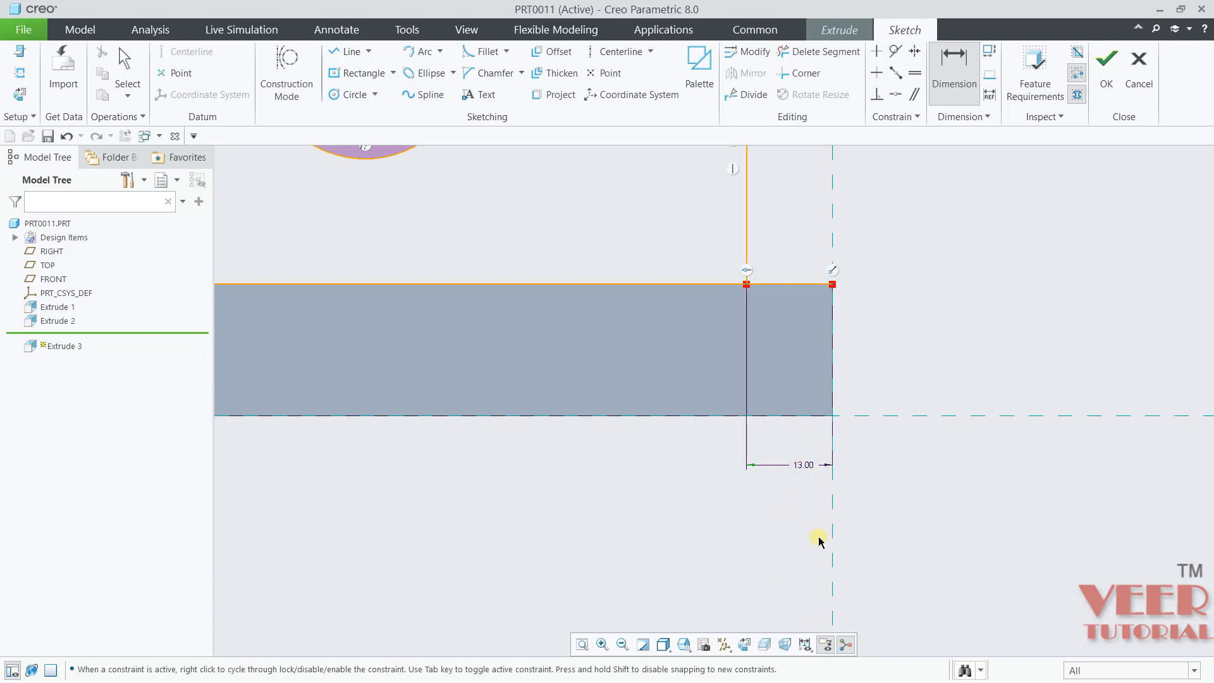
- Sketch a sloped line from the left vertical line's upper end to the curved support's outer arch
{"action": "scroll", "coordinate": [820, 541], "scroll_direction": "up", "scroll_amount": 4}
{"action": "scroll", "coordinate": [304, 311], "scroll_direction": "down", "scroll_amount": 4}
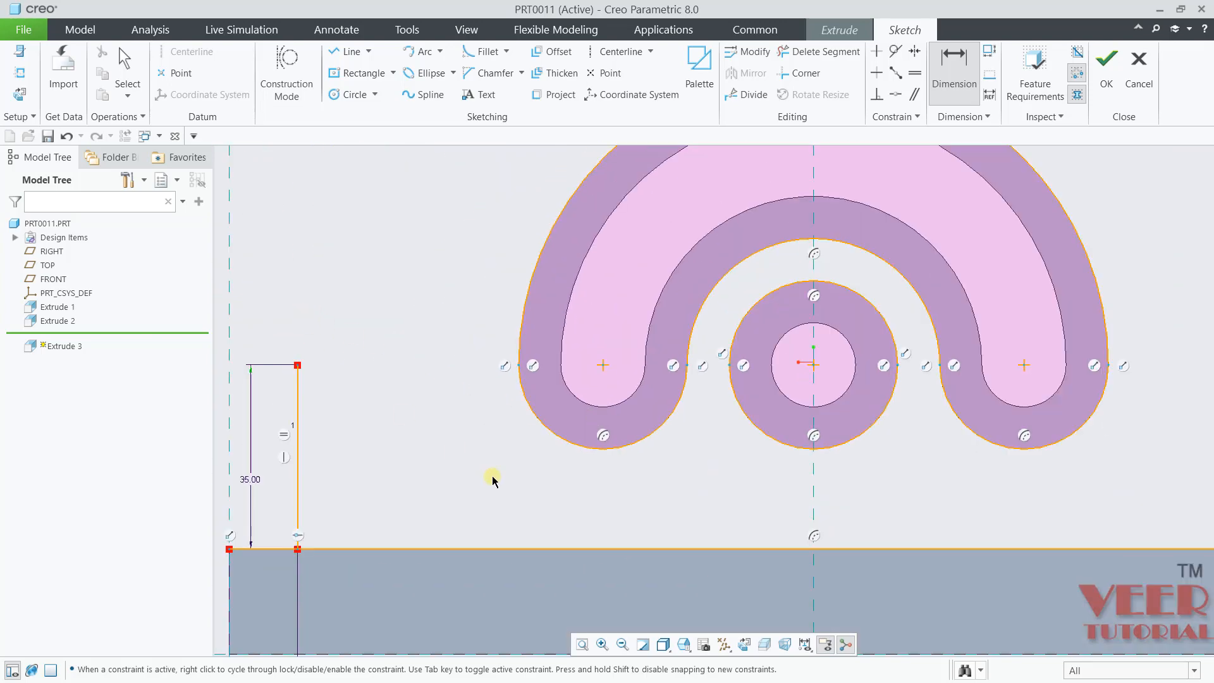
{"action": "scroll", "coordinate": [557, 509], "scroll_direction": "up", "scroll_amount": 2}
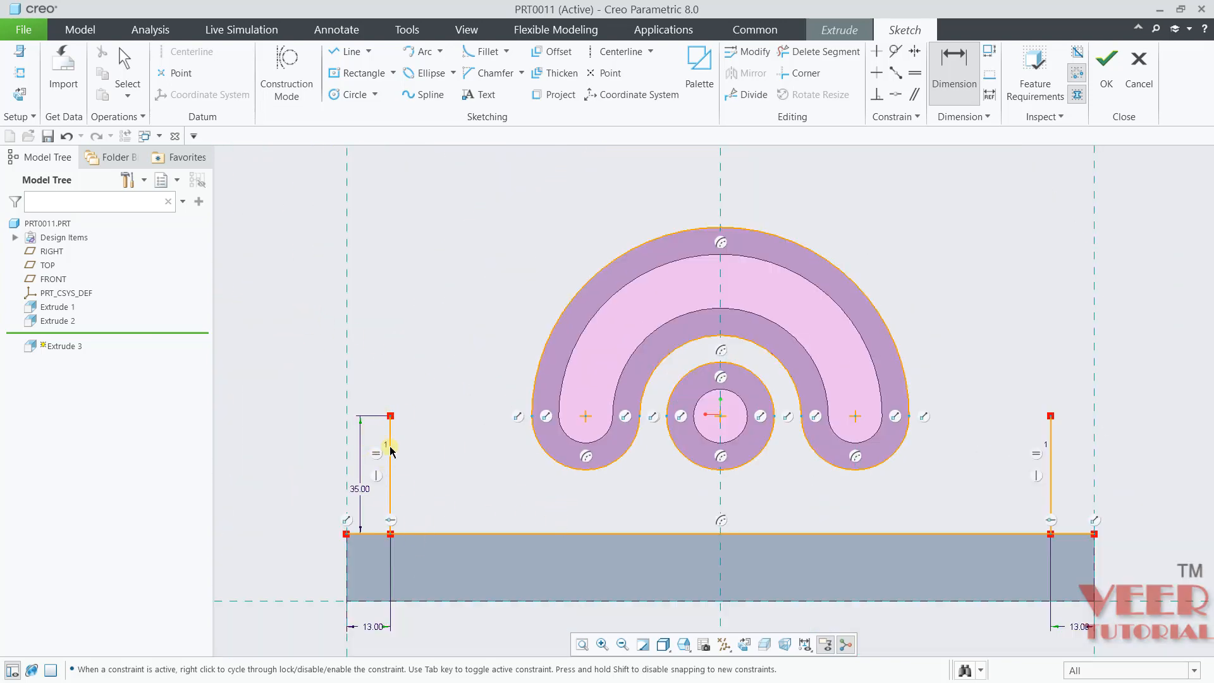
{"action": "left_click", "coordinate": [349, 51]}
{"action": "scroll", "coordinate": [421, 164], "scroll_direction": "down", "scroll_amount": 2}
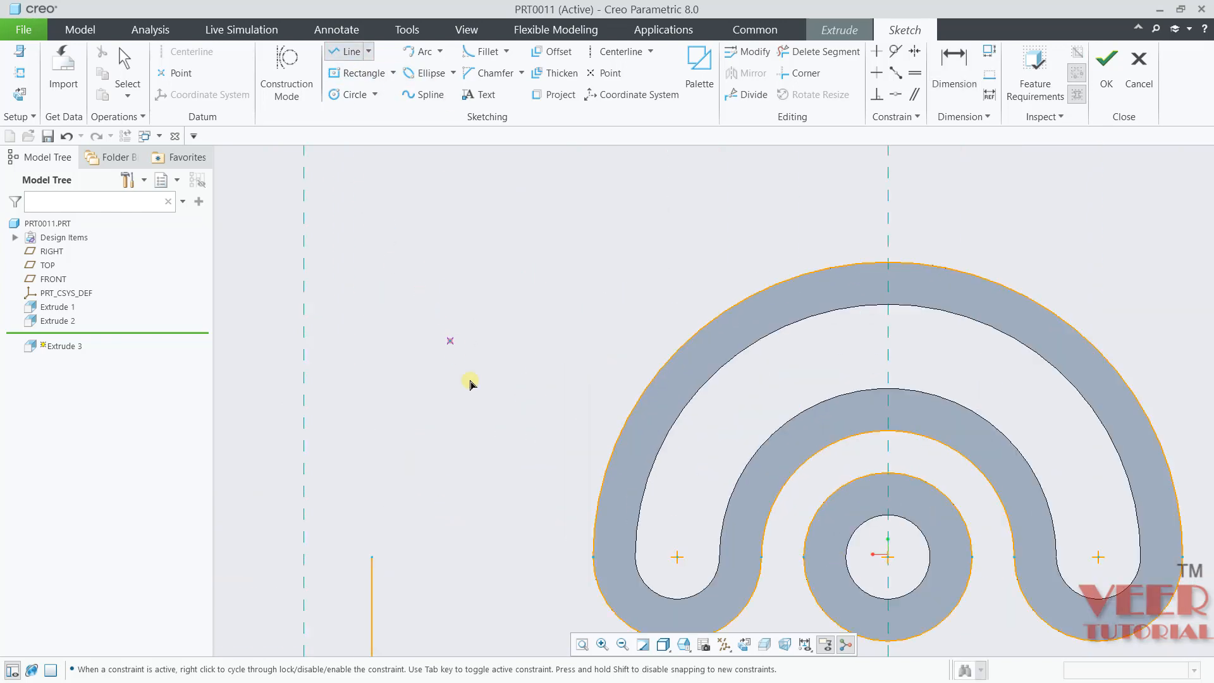
{"action": "left_click", "coordinate": [381, 560]}
{"action": "middle_click", "coordinate": [502, 326]}
- Sketch a sloped line from the right vertical line's upper end to the curved support's outer arch
{"action": "scroll", "coordinate": [407, 343], "scroll_direction": "up", "scroll_amount": 3}
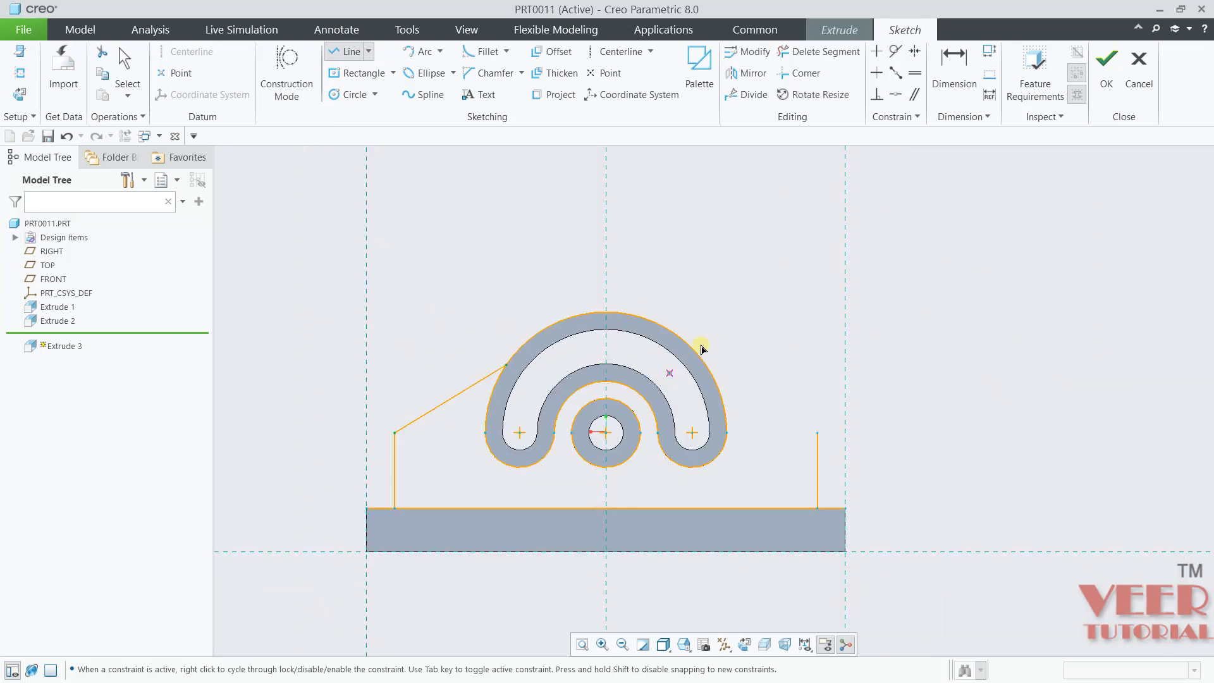
{"action": "scroll", "coordinate": [722, 346], "scroll_direction": "down", "scroll_amount": 3}
{"action": "left_click", "coordinate": [953, 550]}
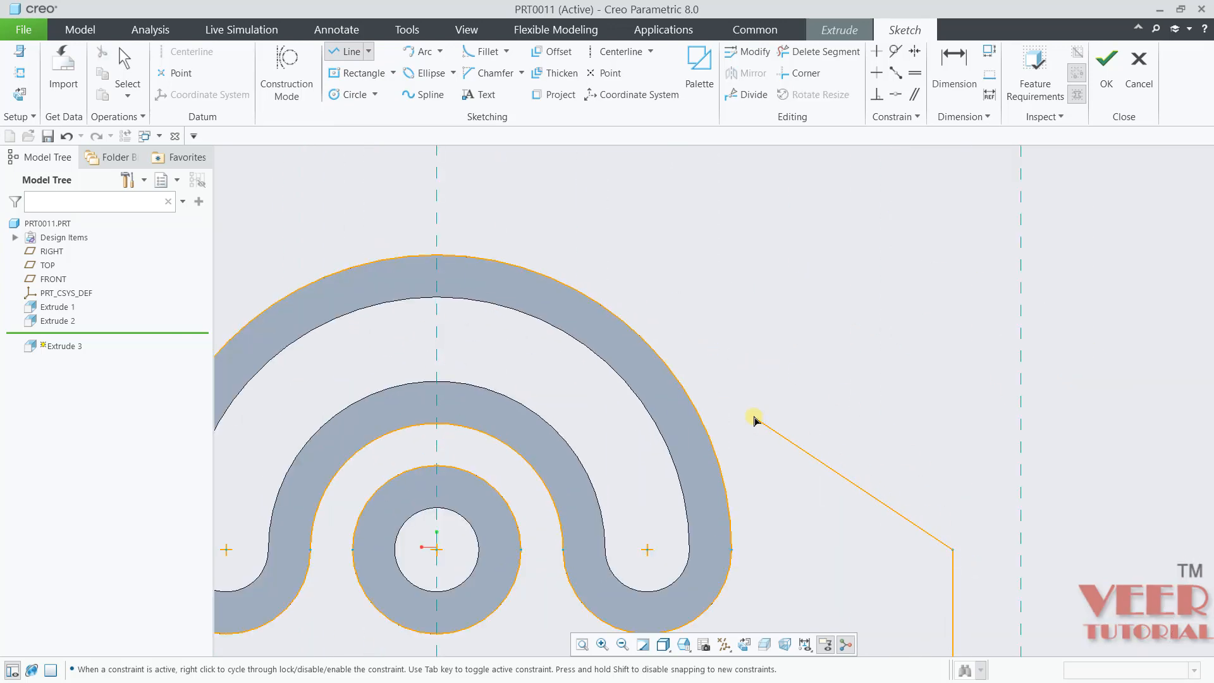
{"action": "middle_click", "coordinate": [682, 377]}
{"action": "left_click", "coordinate": [681, 378]}
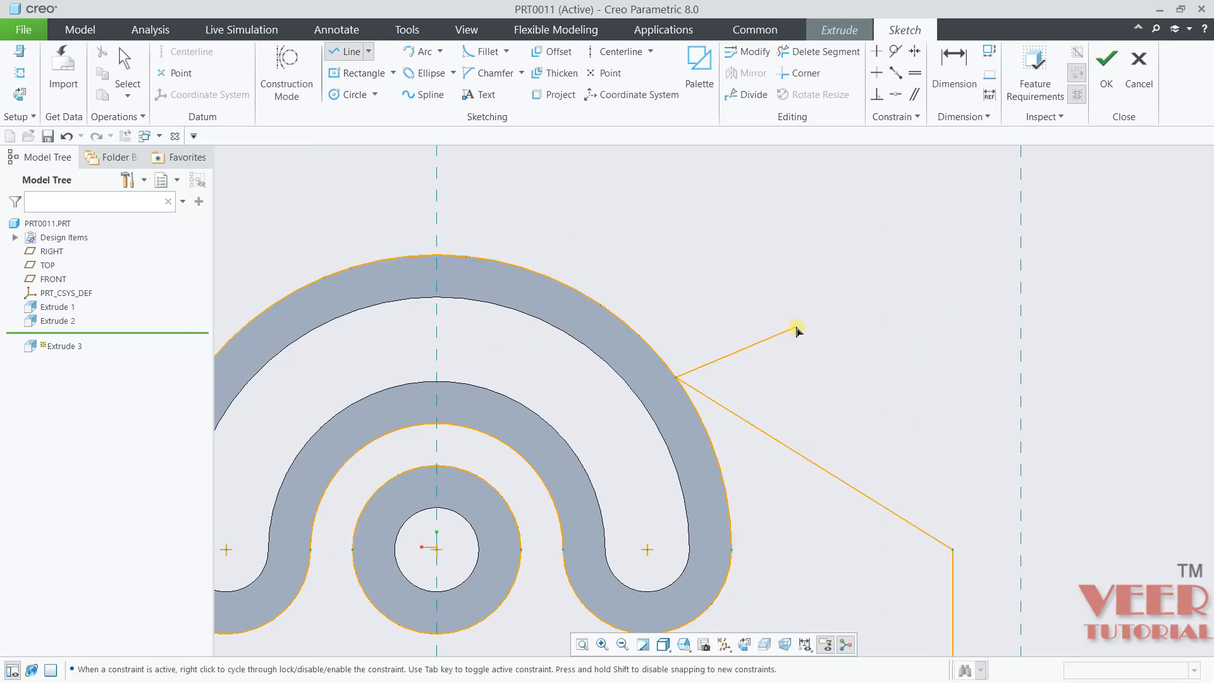
{"action": "middle_click", "coordinate": [797, 329]}
- Make the left sloped line tangent to the curved support's outer arch
{"action": "scroll", "coordinate": [781, 333], "scroll_direction": "up", "scroll_amount": 3}
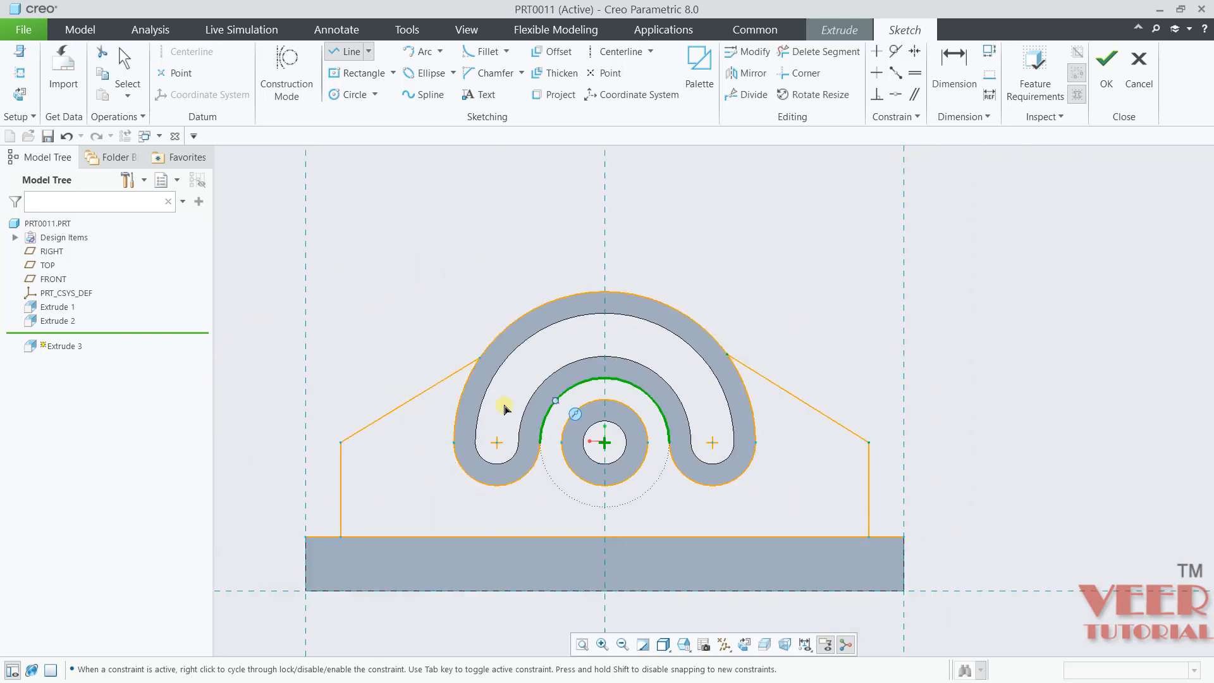
{"action": "scroll", "coordinate": [423, 347], "scroll_direction": "down", "scroll_amount": 3}
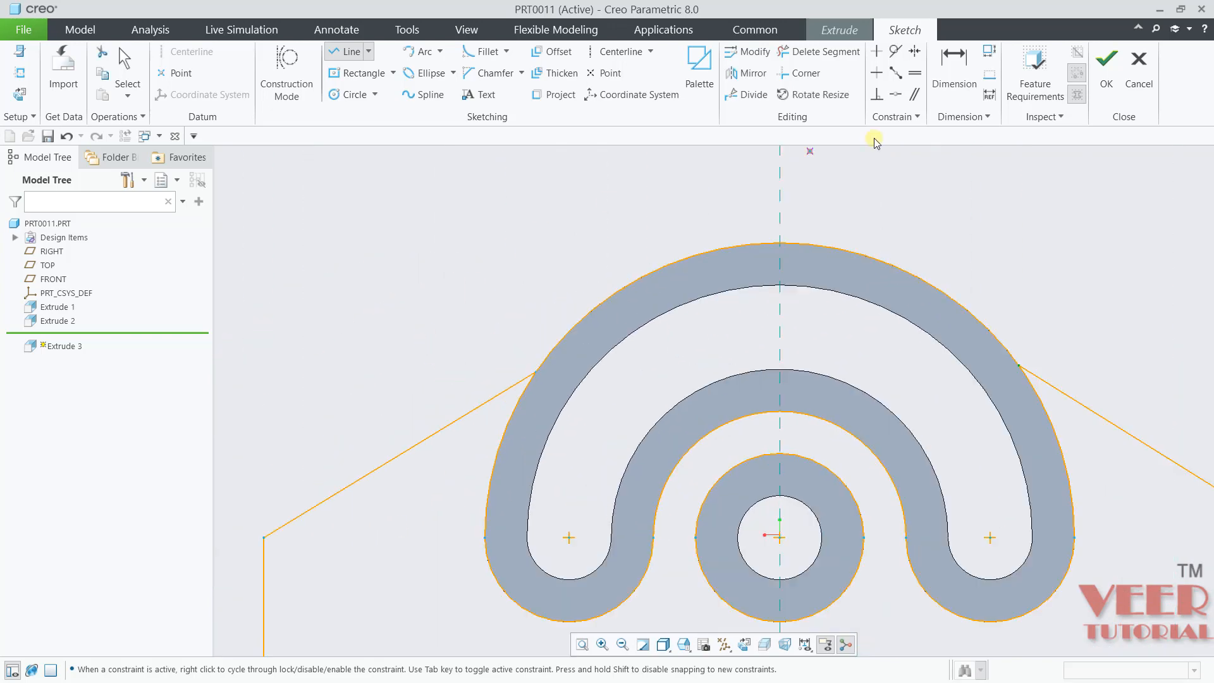
{"action": "left_click", "coordinate": [897, 52]}
{"action": "scroll", "coordinate": [543, 411], "scroll_direction": "down", "scroll_amount": 2}
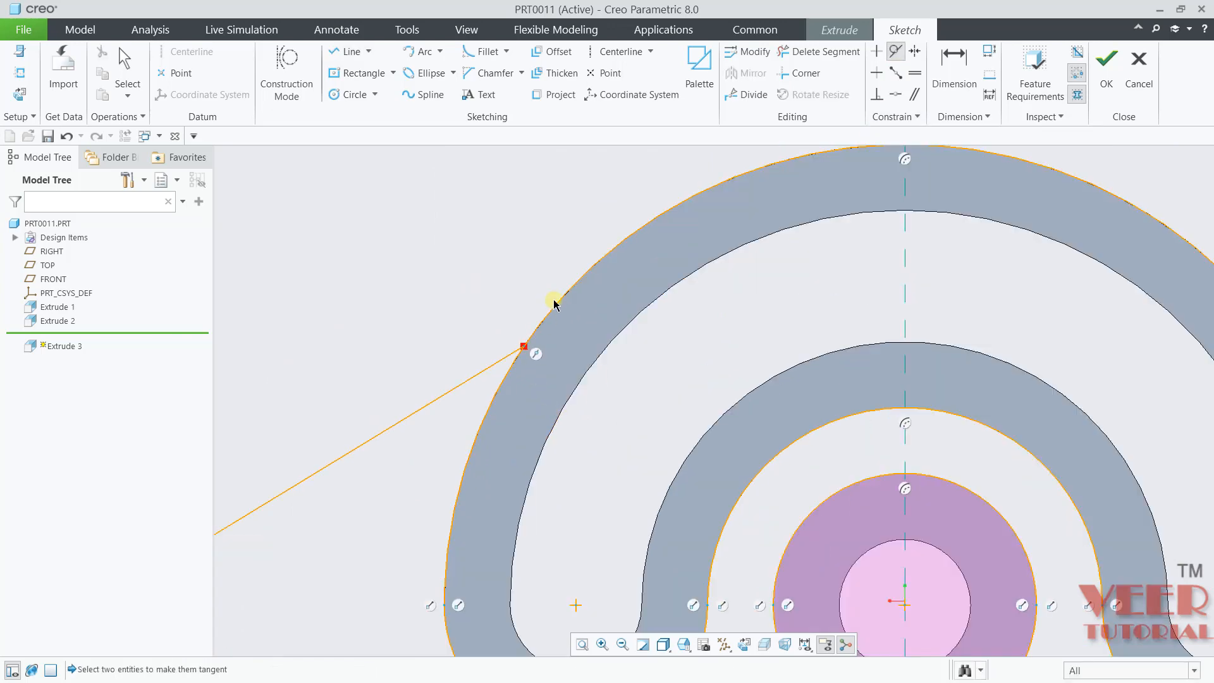
{"action": "left_click", "coordinate": [558, 309]}
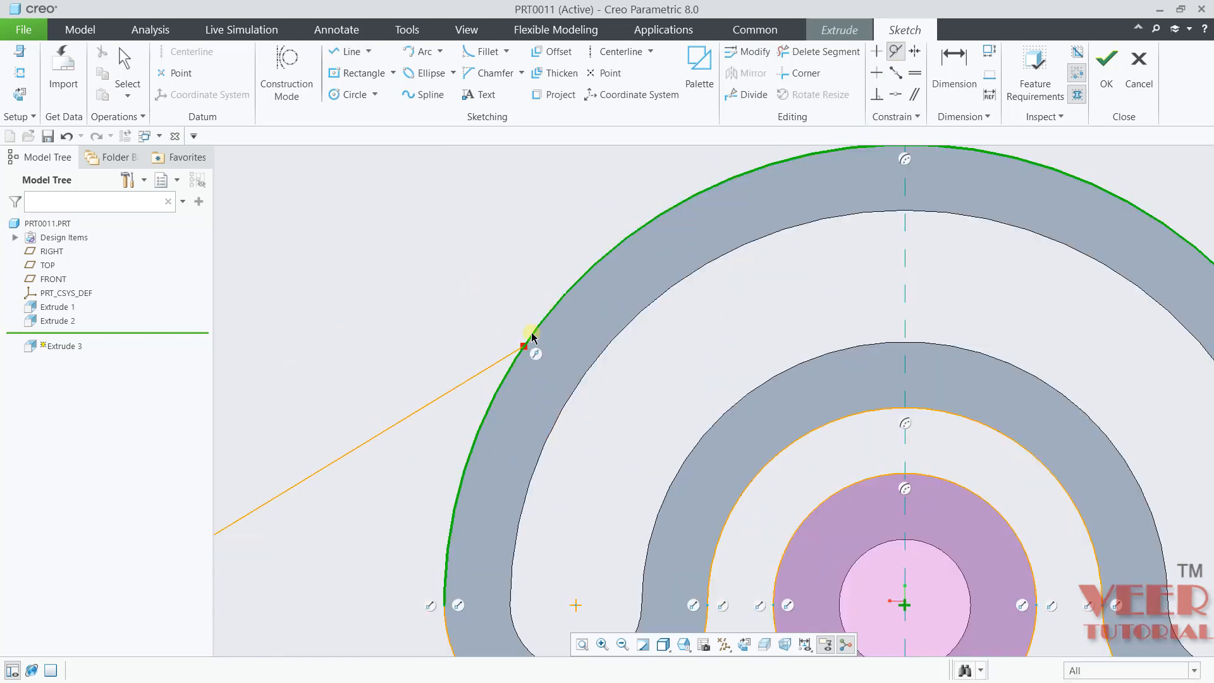
{"action": "left_click", "coordinate": [476, 378]}
- Make the right sloped line tangent to the curved support's outer arch
{"action": "scroll", "coordinate": [426, 352], "scroll_direction": "up", "scroll_amount": 4}
{"action": "scroll", "coordinate": [672, 330], "scroll_direction": "down", "scroll_amount": 4}
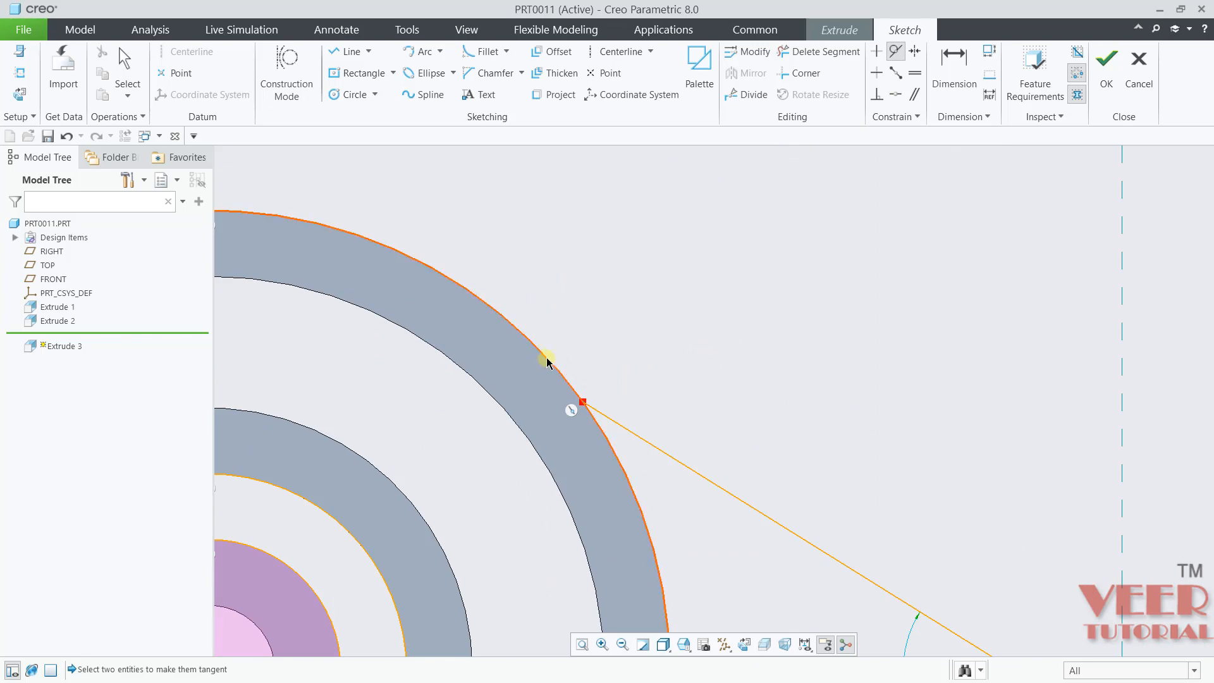
{"action": "left_click", "coordinate": [549, 359]}
{"action": "left_click", "coordinate": [647, 441]}
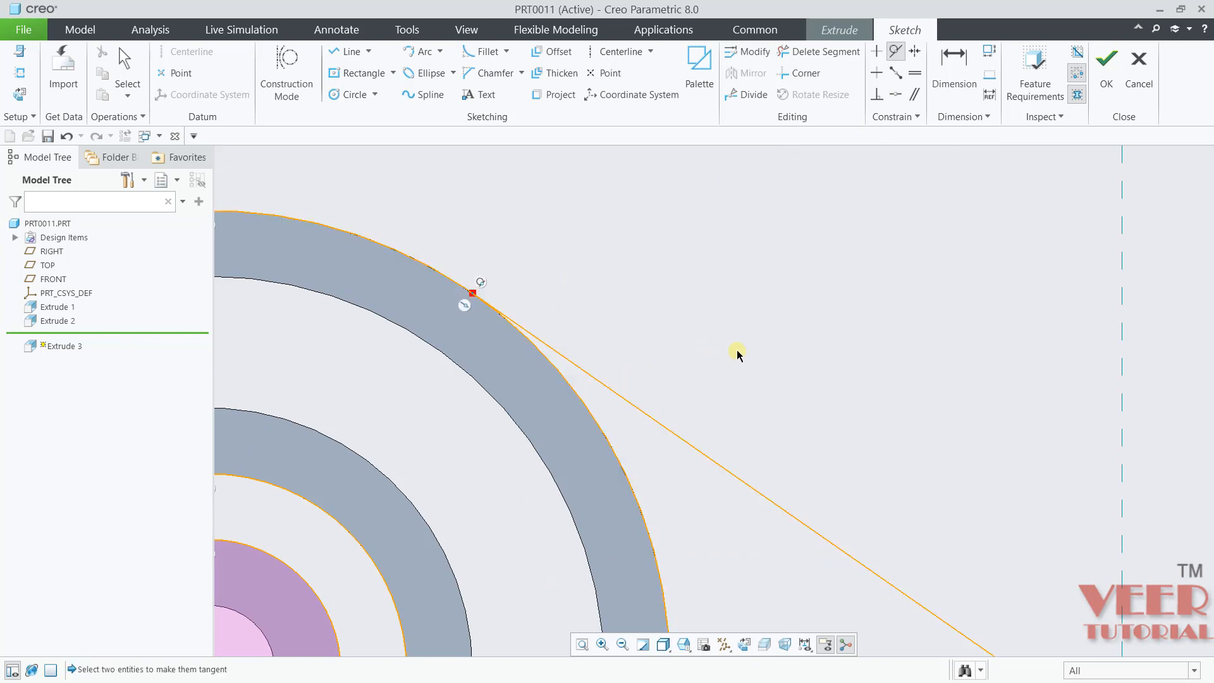
- Sketch a downward-bulging semicircular arc joining the innermost arch's left end to the central ring's left side with the 3-Point / Tangent End arc
{"action": "scroll", "coordinate": [746, 348], "scroll_direction": "up", "scroll_amount": 4}
{"action": "scroll", "coordinate": [762, 338], "scroll_direction": "up", "scroll_amount": 2}
{"action": "scroll", "coordinate": [579, 403], "scroll_direction": "down", "scroll_amount": 2}
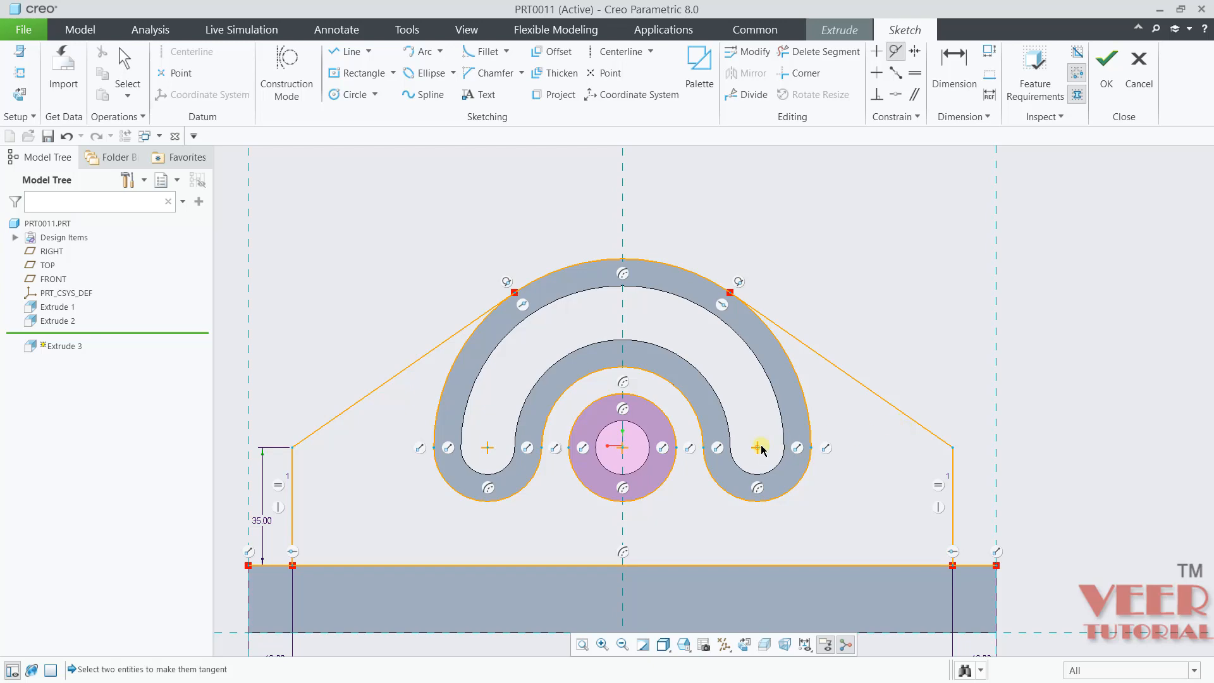
{"action": "scroll", "coordinate": [565, 497], "scroll_direction": "down", "scroll_amount": 4}
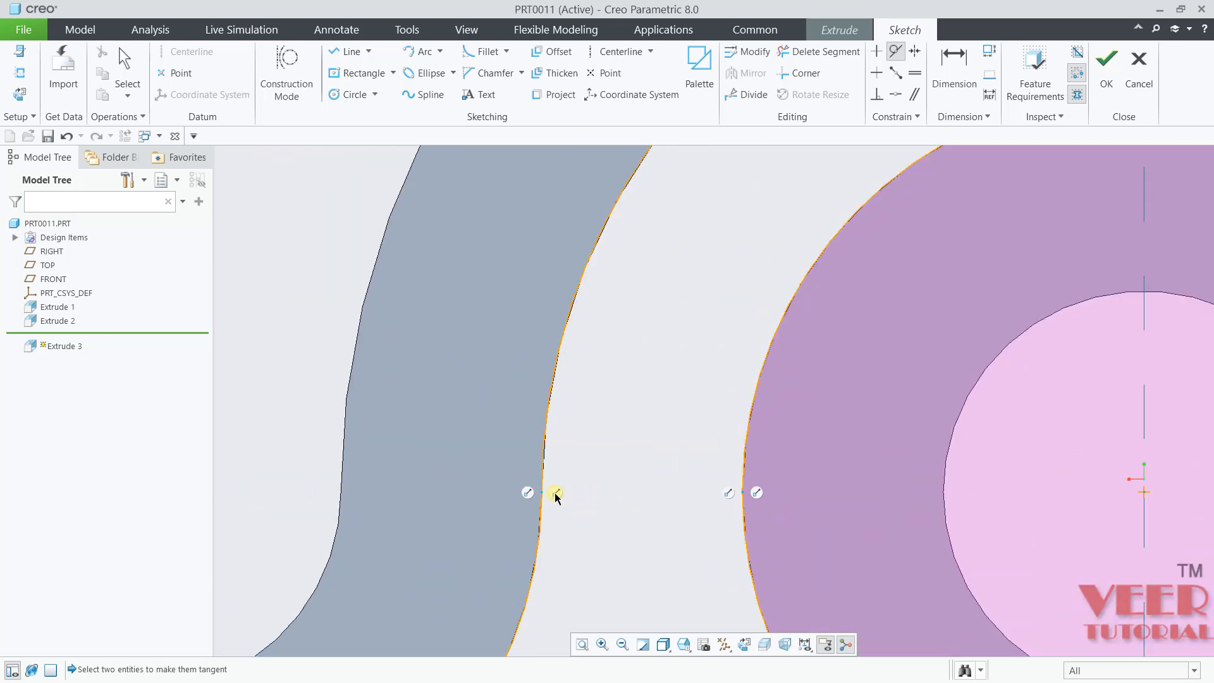
{"action": "scroll", "coordinate": [473, 482], "scroll_direction": "up", "scroll_amount": 4}
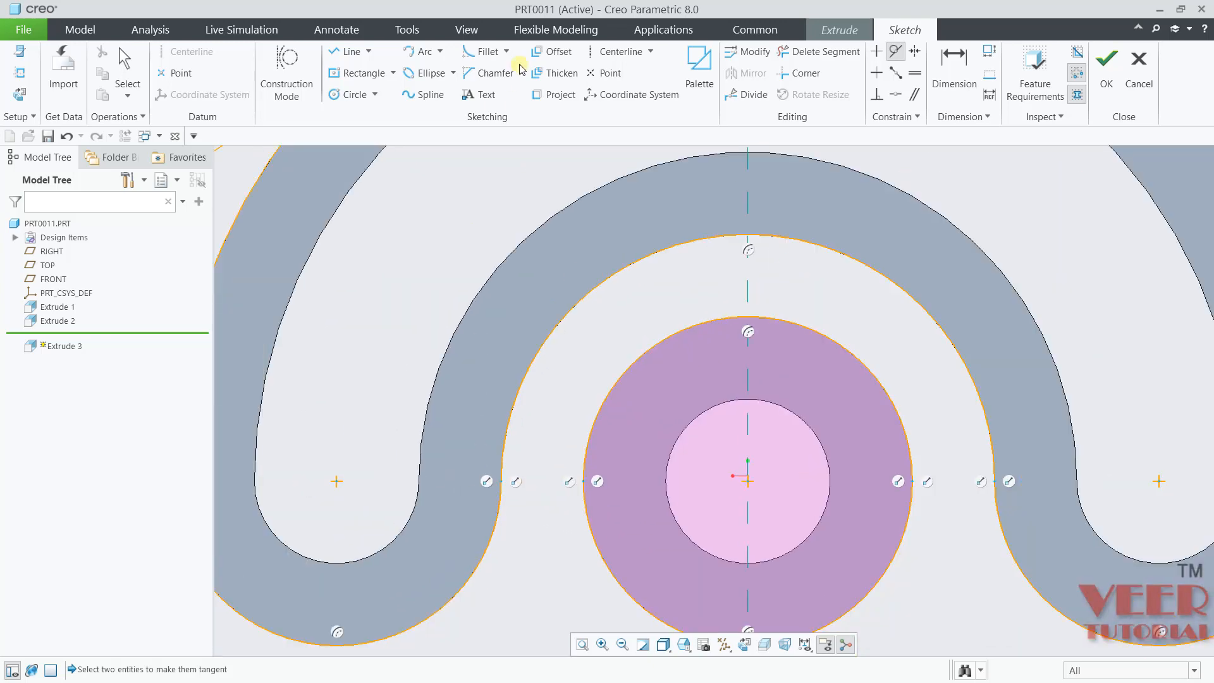
{"action": "left_click", "coordinate": [440, 52]}
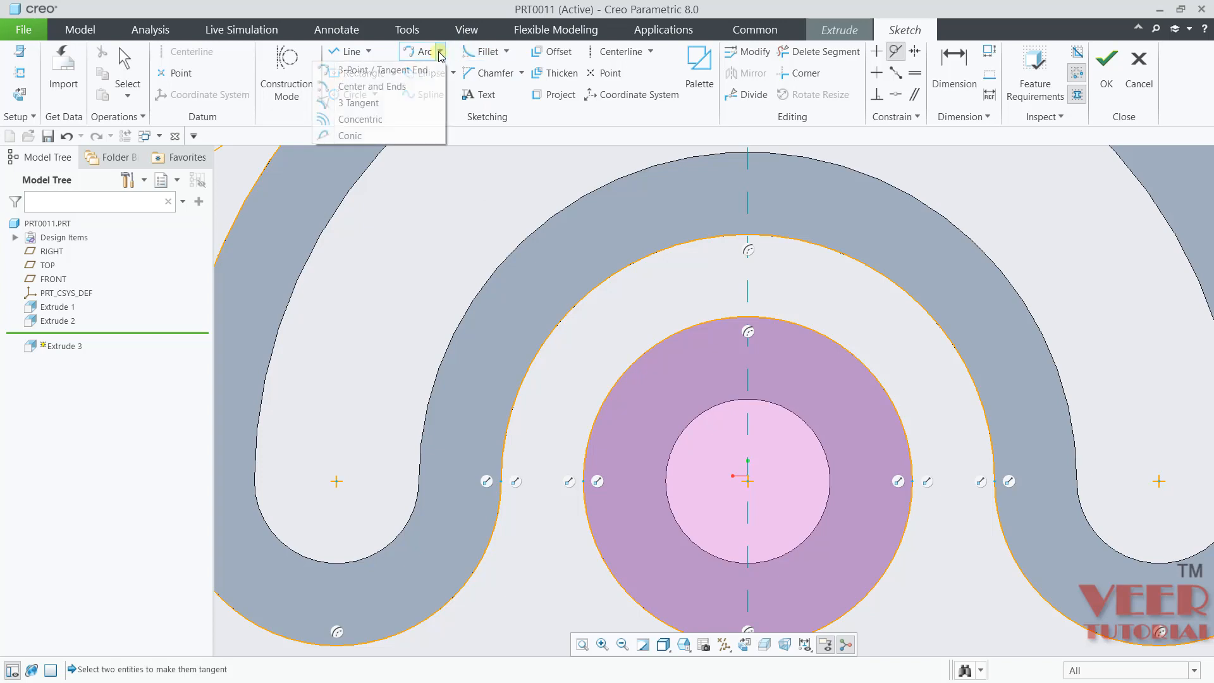
{"action": "left_click", "coordinate": [398, 72]}
{"action": "scroll", "coordinate": [425, 428], "scroll_direction": "down", "scroll_amount": 4}
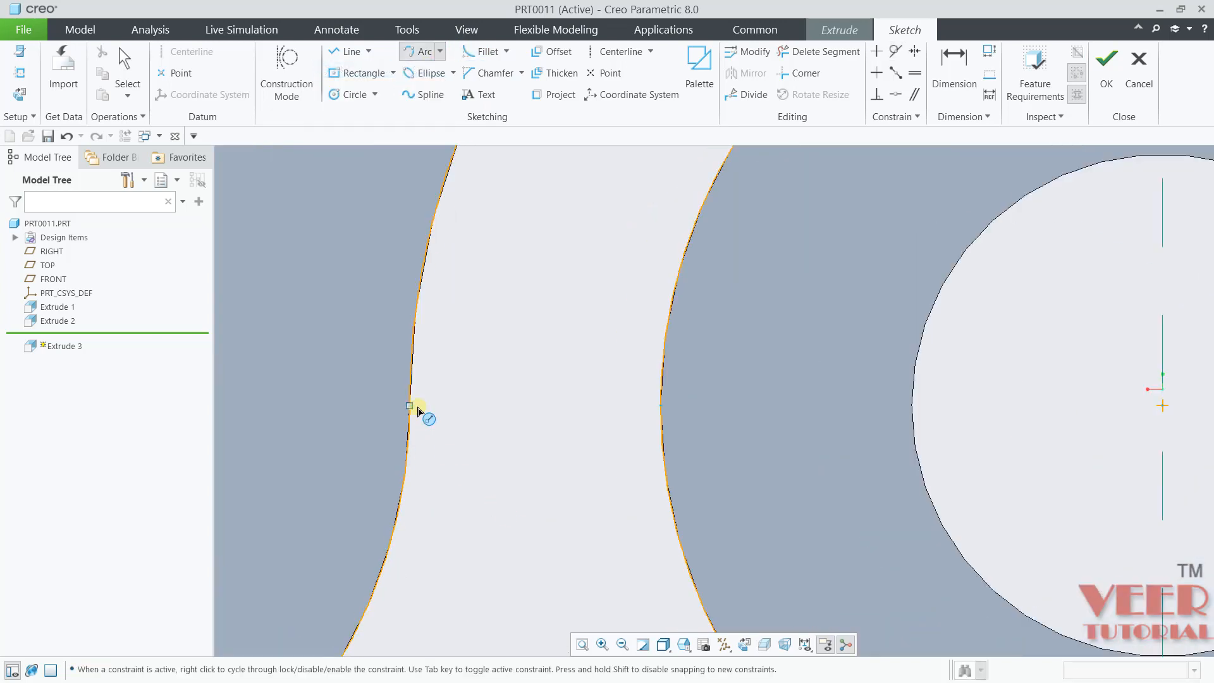
{"action": "left_click", "coordinate": [414, 408]}
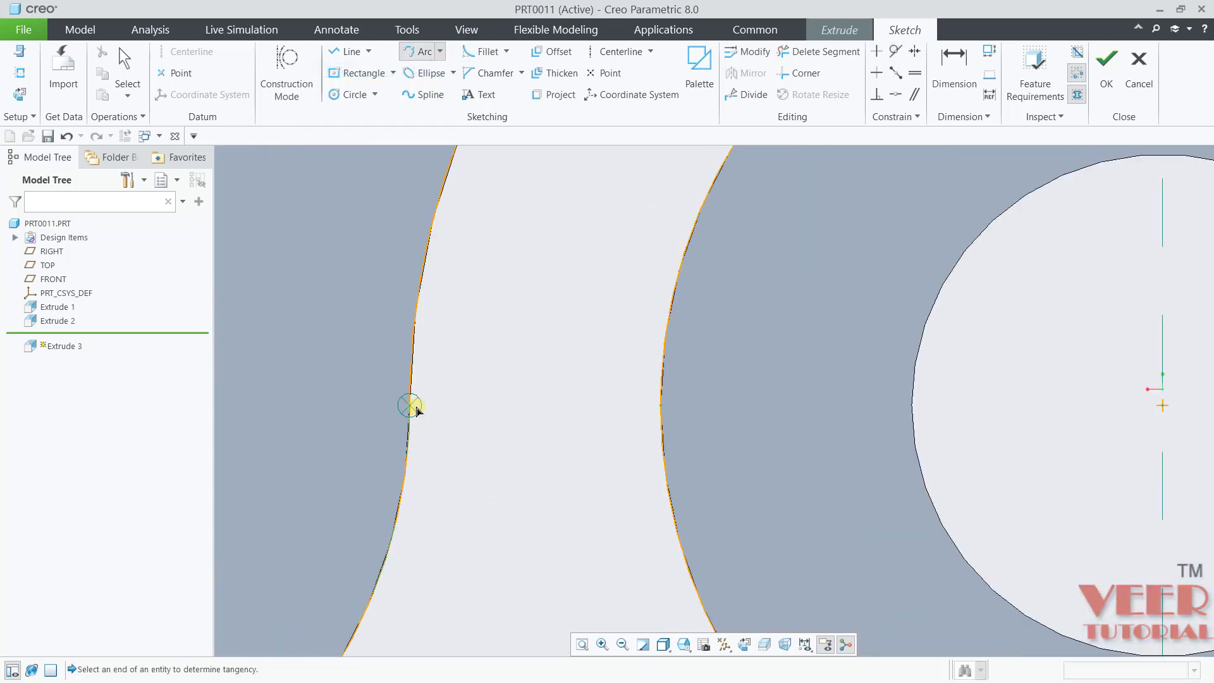
{"action": "left_click", "coordinate": [661, 405]}
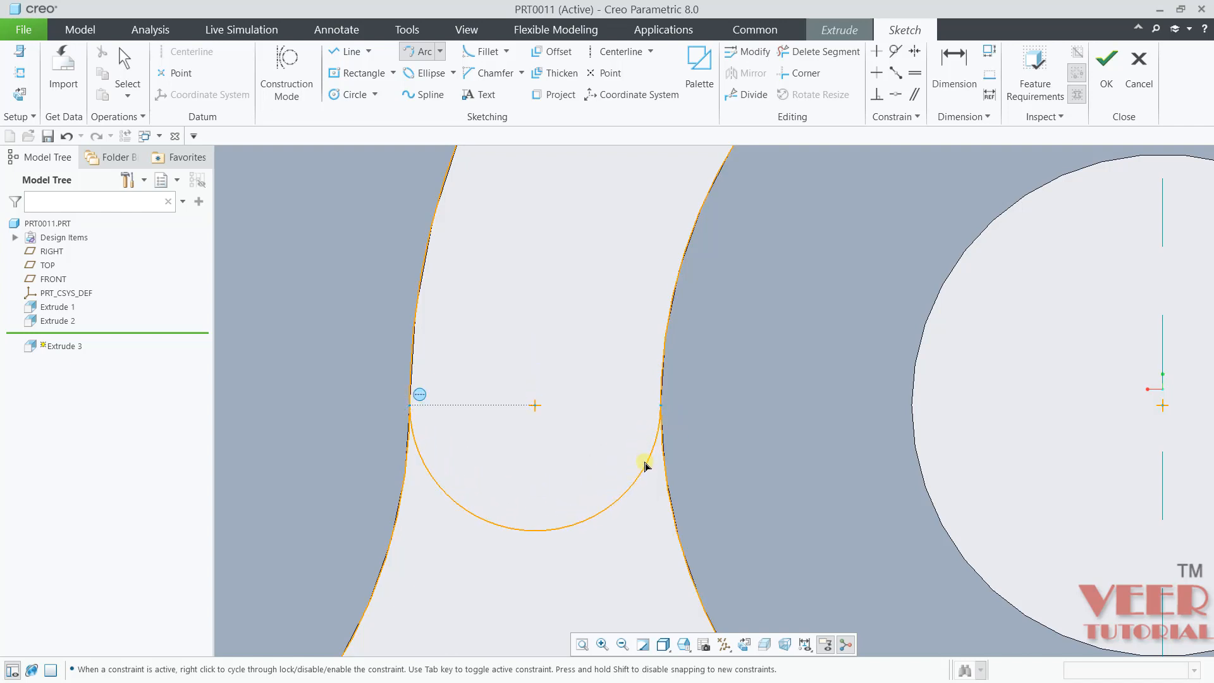
{"action": "left_click", "coordinate": [565, 534]}
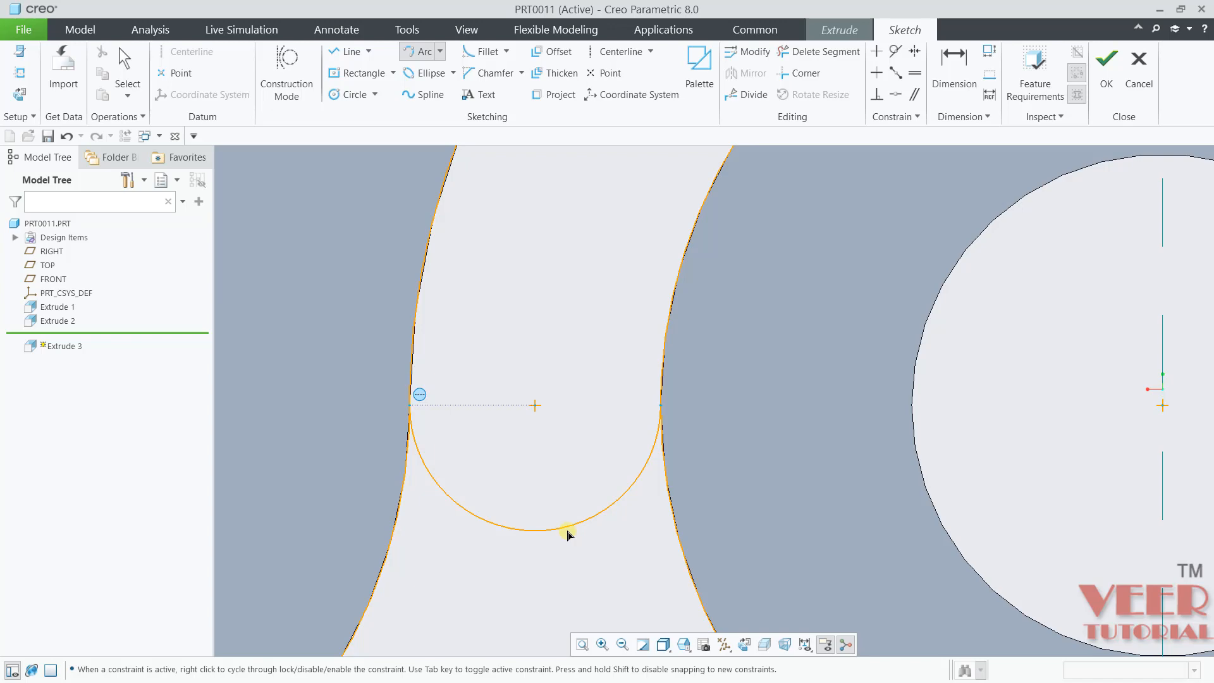
{"action": "middle_click", "coordinate": [594, 535]}
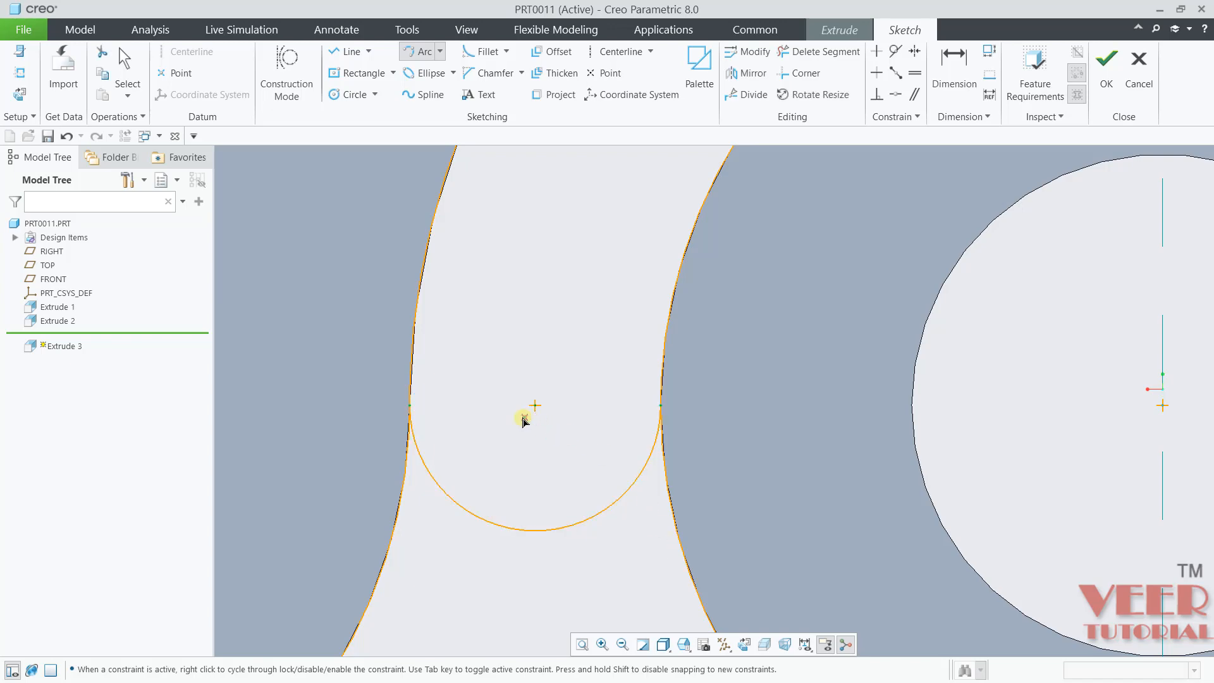
- Sketch a matching downward-bulging semicircular arc from the central ring's right side to the innermost arch's right end
{"action": "scroll", "coordinate": [522, 421], "scroll_direction": "up", "scroll_amount": 5}
{"action": "scroll", "coordinate": [989, 426], "scroll_direction": "down", "scroll_amount": 4}
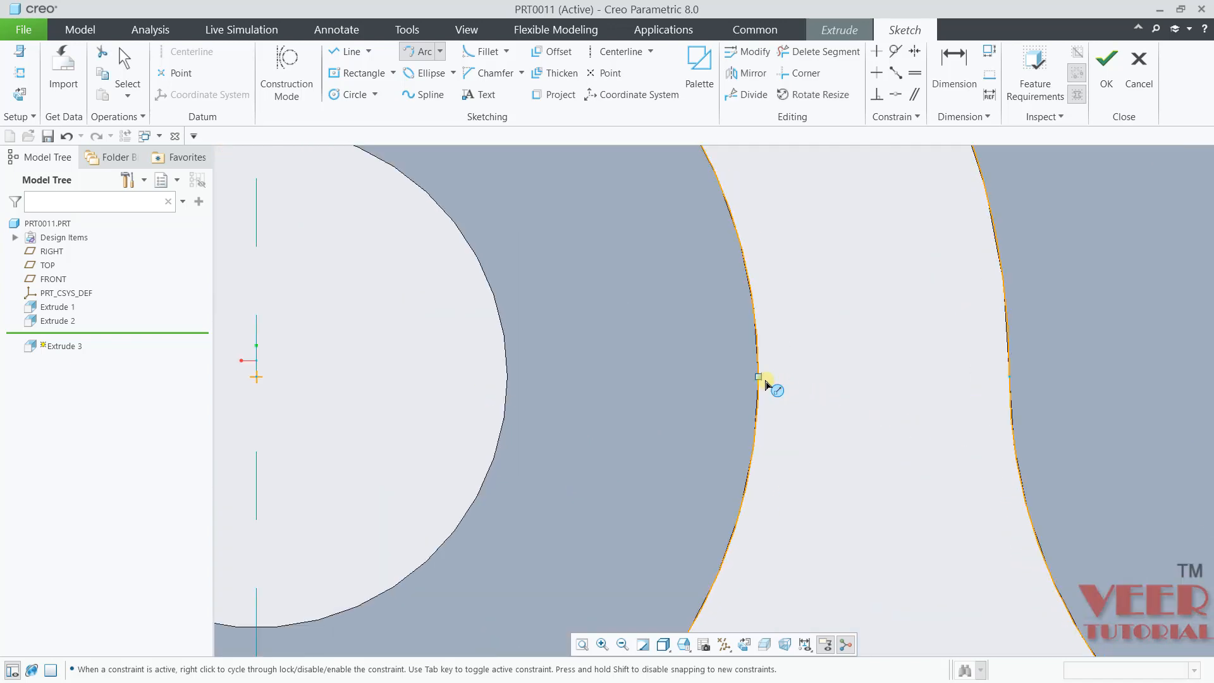
{"action": "left_click", "coordinate": [765, 382]}
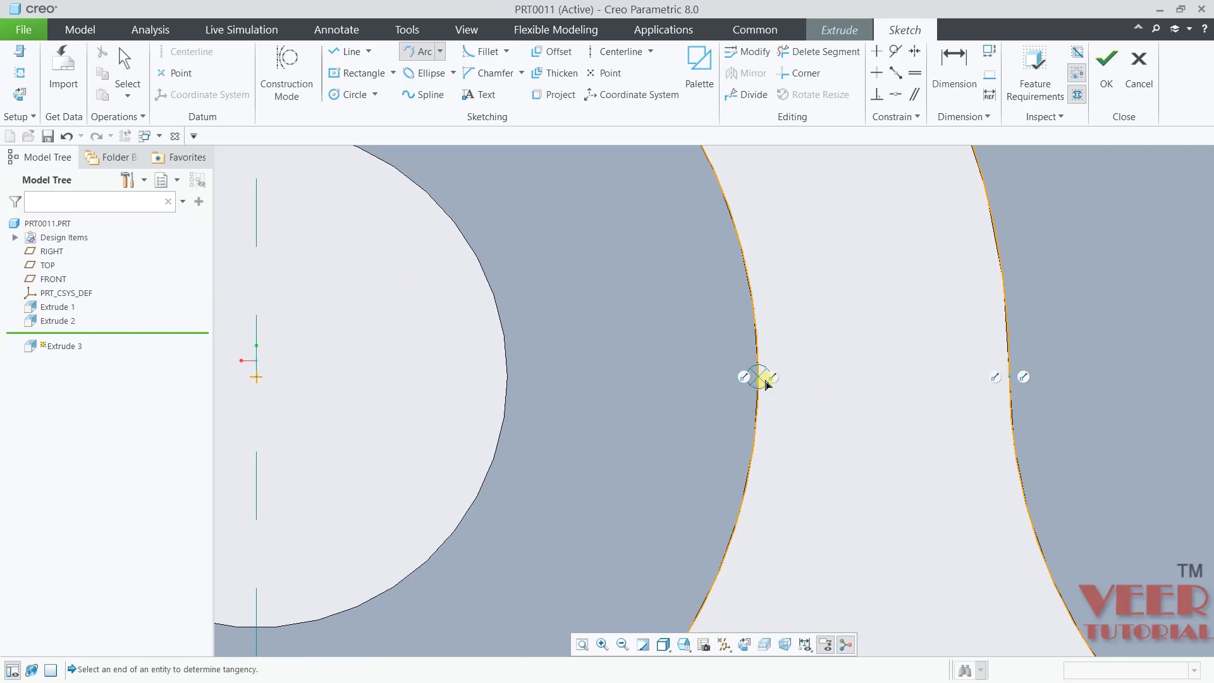
{"action": "left_click", "coordinate": [1009, 378]}
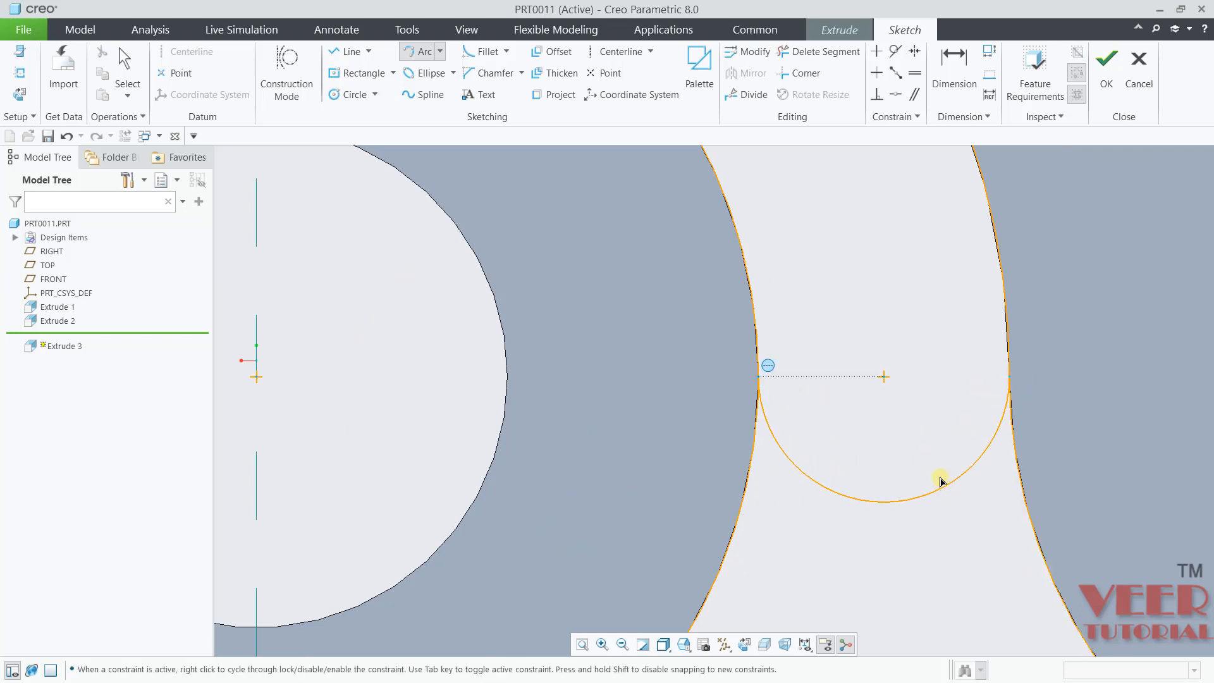
{"action": "left_click", "coordinate": [937, 482]}
{"action": "left_click", "coordinate": [936, 490]}
{"action": "scroll", "coordinate": [767, 388], "scroll_direction": "down", "scroll_amount": 3}
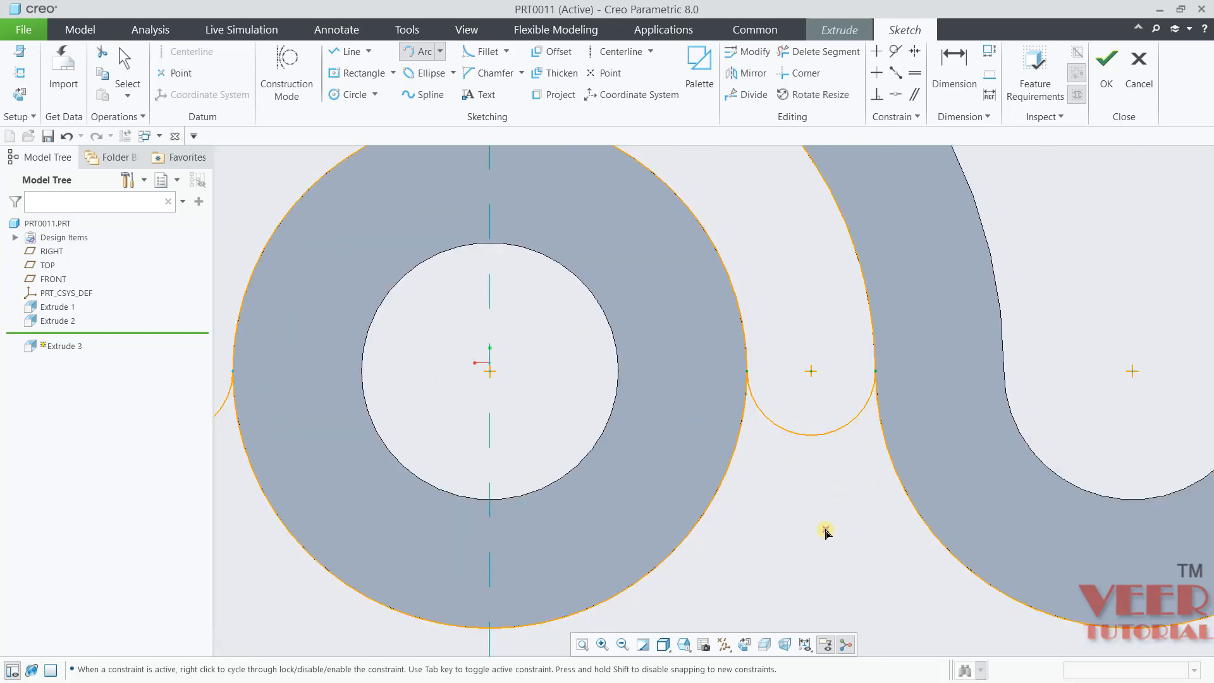
- Trim away the outer arch's top portion between the two sloped lines' tangent points with Delete Segment
{"action": "scroll", "coordinate": [825, 531], "scroll_direction": "down", "scroll_amount": 3}
{"action": "middle_click", "coordinate": [818, 505]}
{"action": "scroll", "coordinate": [676, 379], "scroll_direction": "down", "scroll_amount": 3}
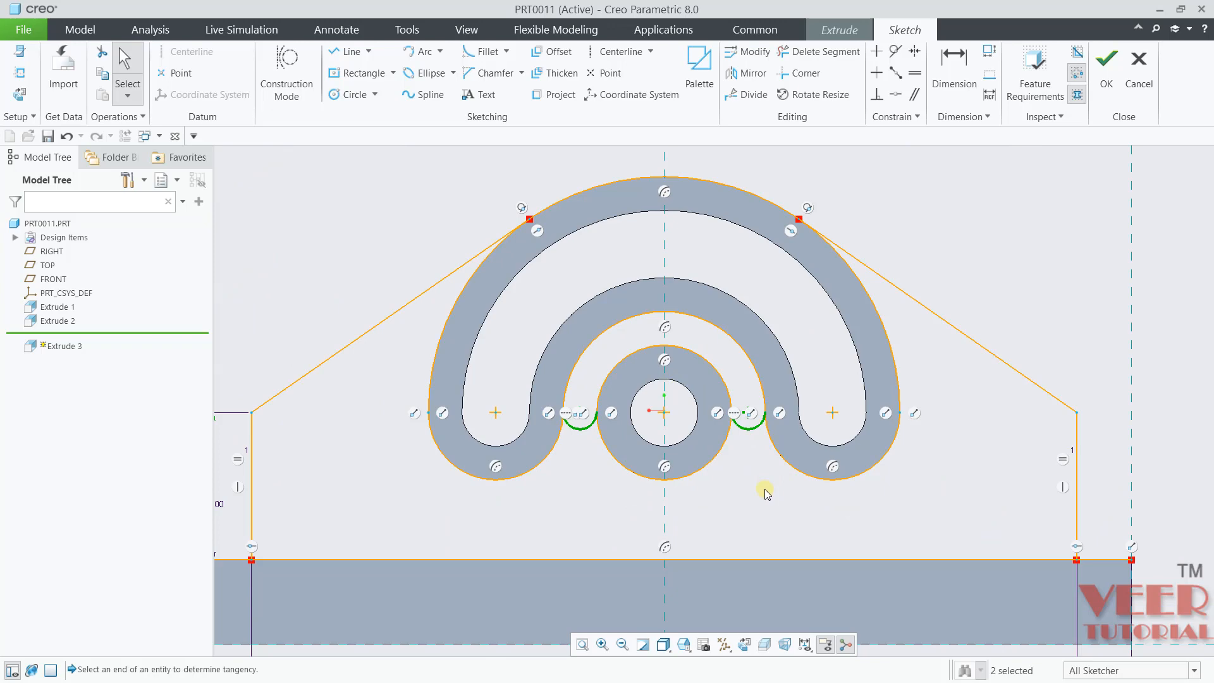
{"action": "left_click", "coordinate": [820, 51]}
{"action": "scroll", "coordinate": [630, 187], "scroll_direction": "up", "scroll_amount": 3}
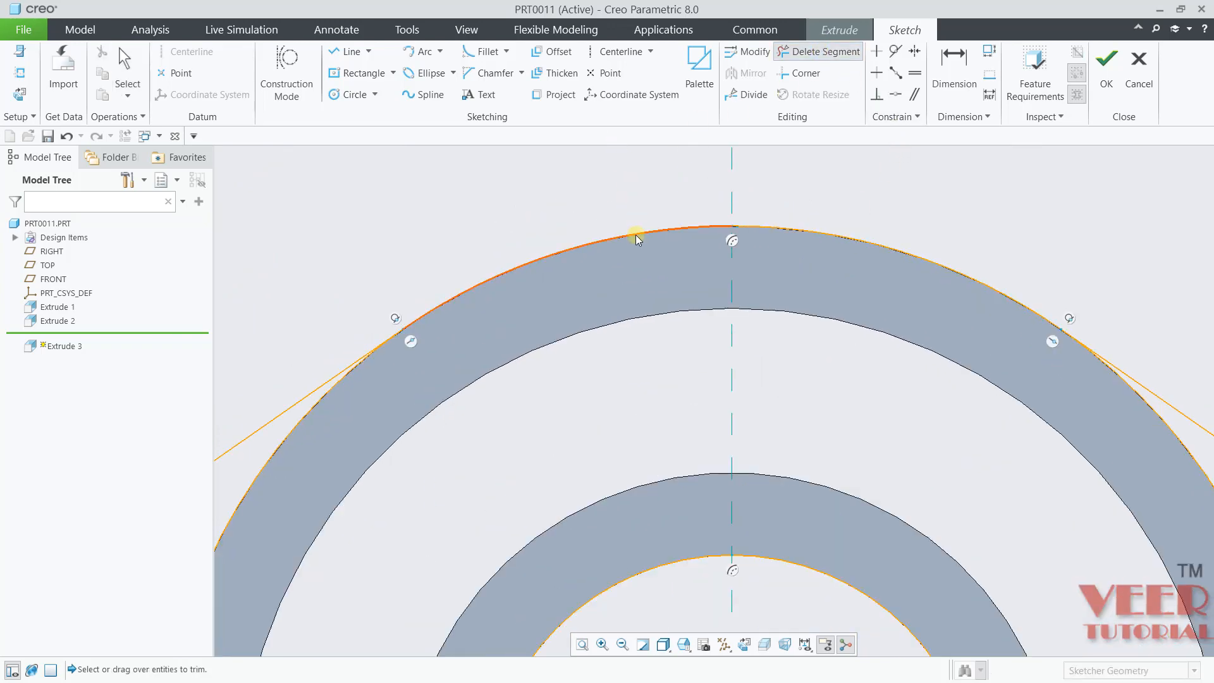
{"action": "scroll", "coordinate": [642, 252], "scroll_direction": "down", "scroll_amount": 4}
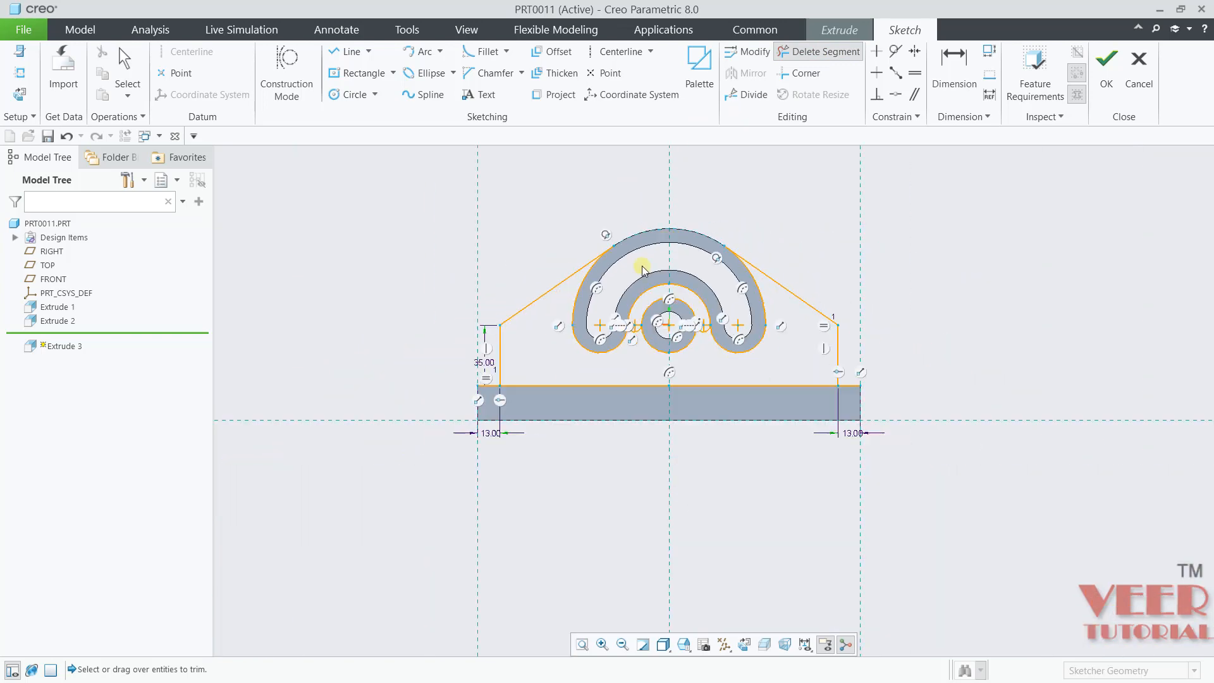
- Trim the base edge segments that extend beyond the profile's two vertical lines
{"action": "scroll", "coordinate": [484, 376], "scroll_direction": "up", "scroll_amount": 8}
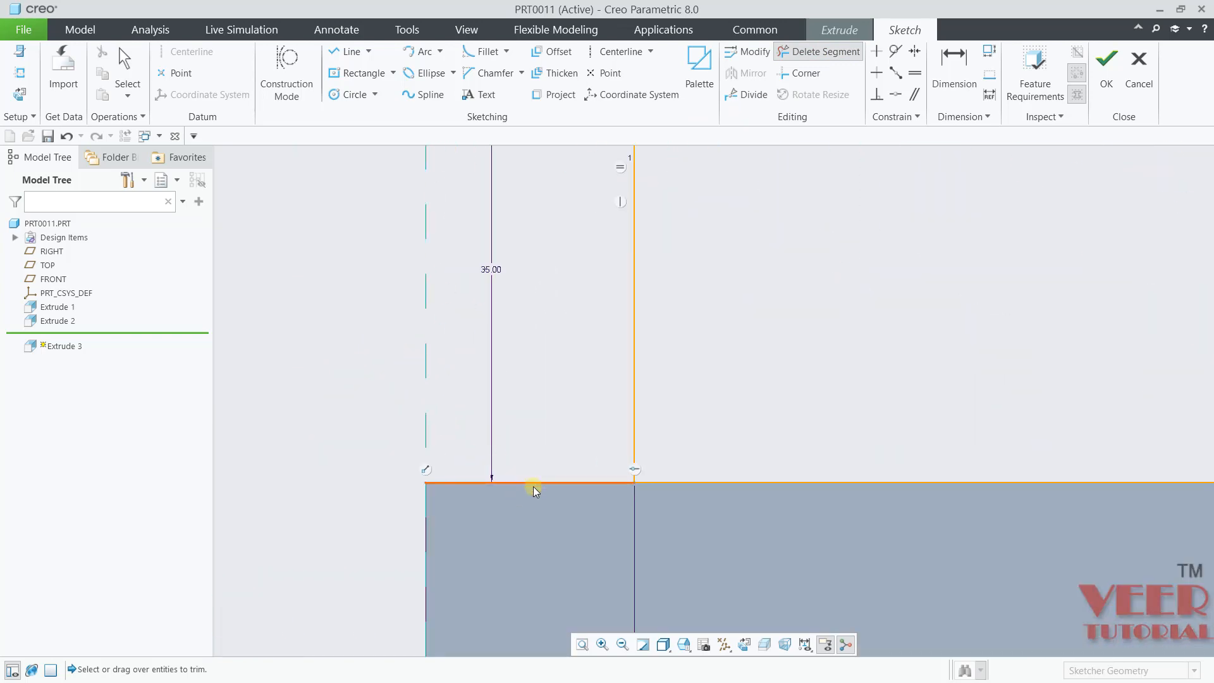
{"action": "scroll", "coordinate": [533, 487], "scroll_direction": "down", "scroll_amount": 8}
{"action": "scroll", "coordinate": [601, 479], "scroll_direction": "up", "scroll_amount": 7}
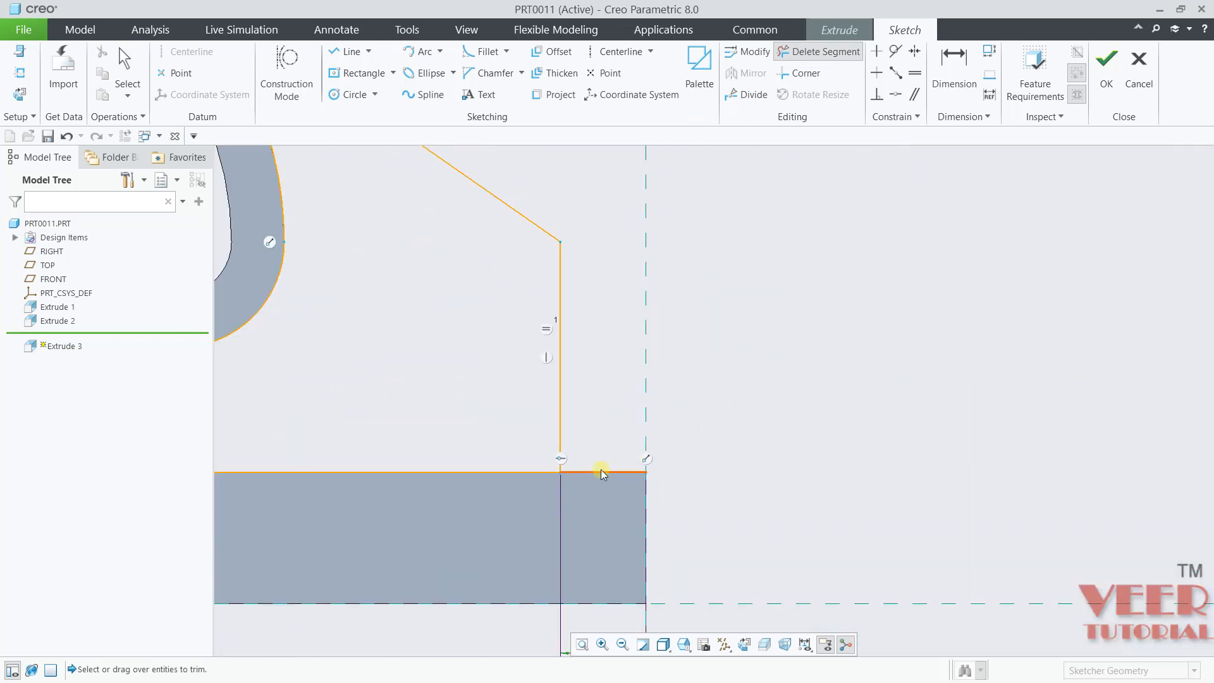
{"action": "scroll", "coordinate": [821, 489], "scroll_direction": "down", "scroll_amount": 8}
- Trim away the upper halves of the central ring's outer circle and the innermost arch to leave a closed support profile
{"action": "scroll", "coordinate": [493, 501], "scroll_direction": "up", "scroll_amount": 8}
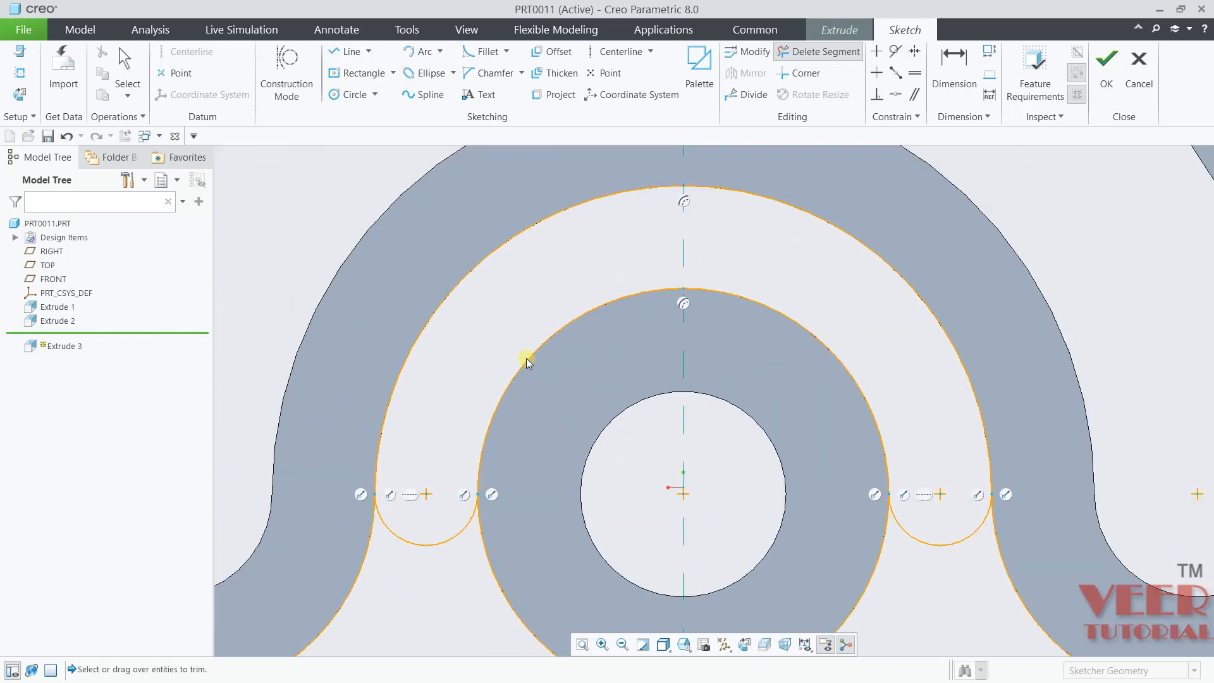
{"action": "scroll", "coordinate": [527, 367], "scroll_direction": "up", "scroll_amount": 4}
{"action": "left_click", "coordinate": [529, 359]}
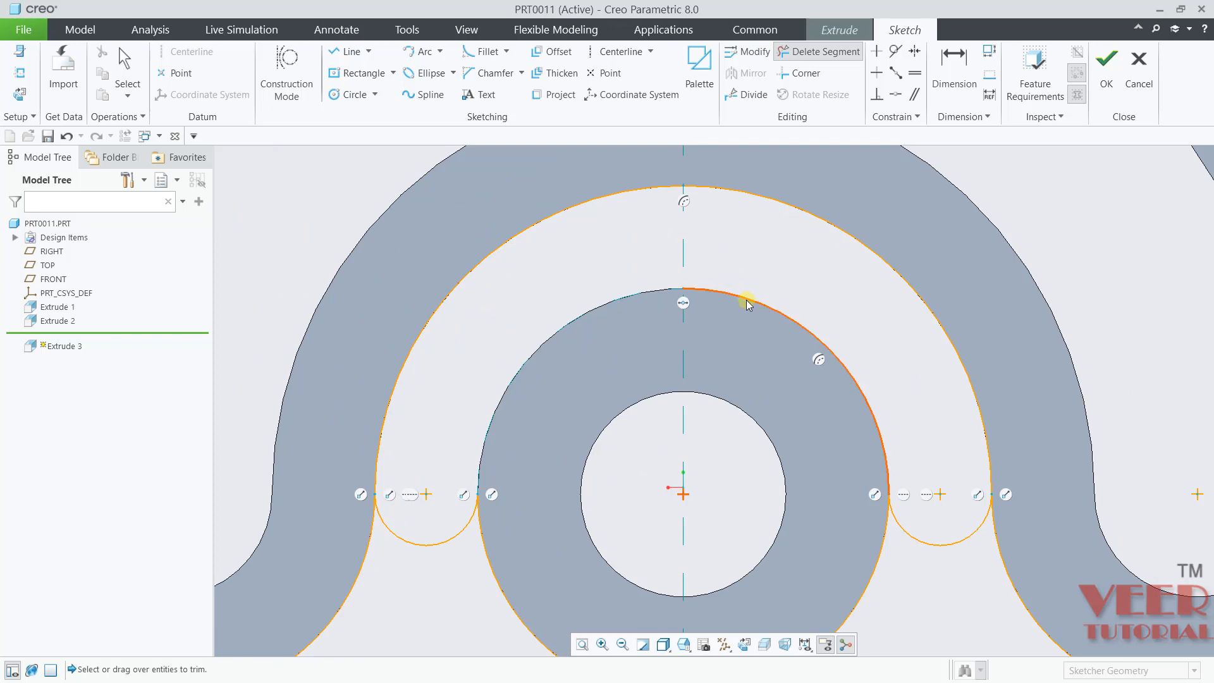
{"action": "left_click", "coordinate": [746, 299]}
{"action": "left_click", "coordinate": [824, 223]}
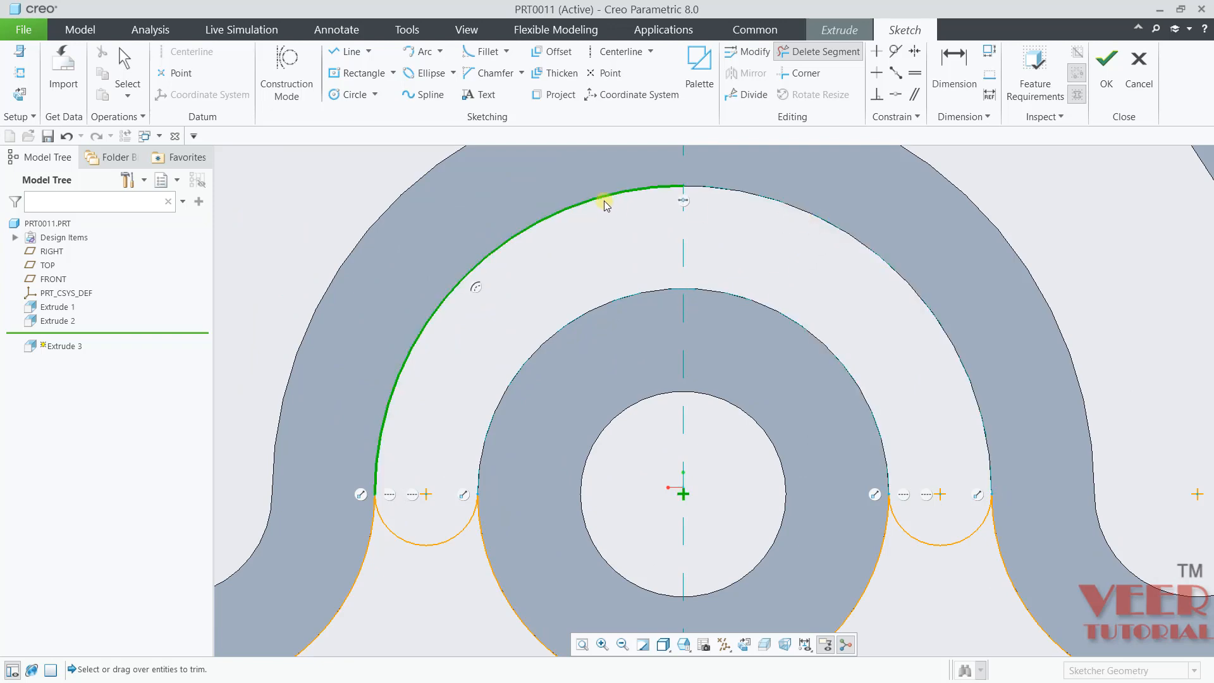
{"action": "left_click", "coordinate": [604, 199]}
{"action": "scroll", "coordinate": [671, 318], "scroll_direction": "down", "scroll_amount": 2}
{"action": "scroll", "coordinate": [671, 318], "scroll_direction": "down", "scroll_amount": 2}
{"action": "middle_click", "coordinate": [901, 416]}
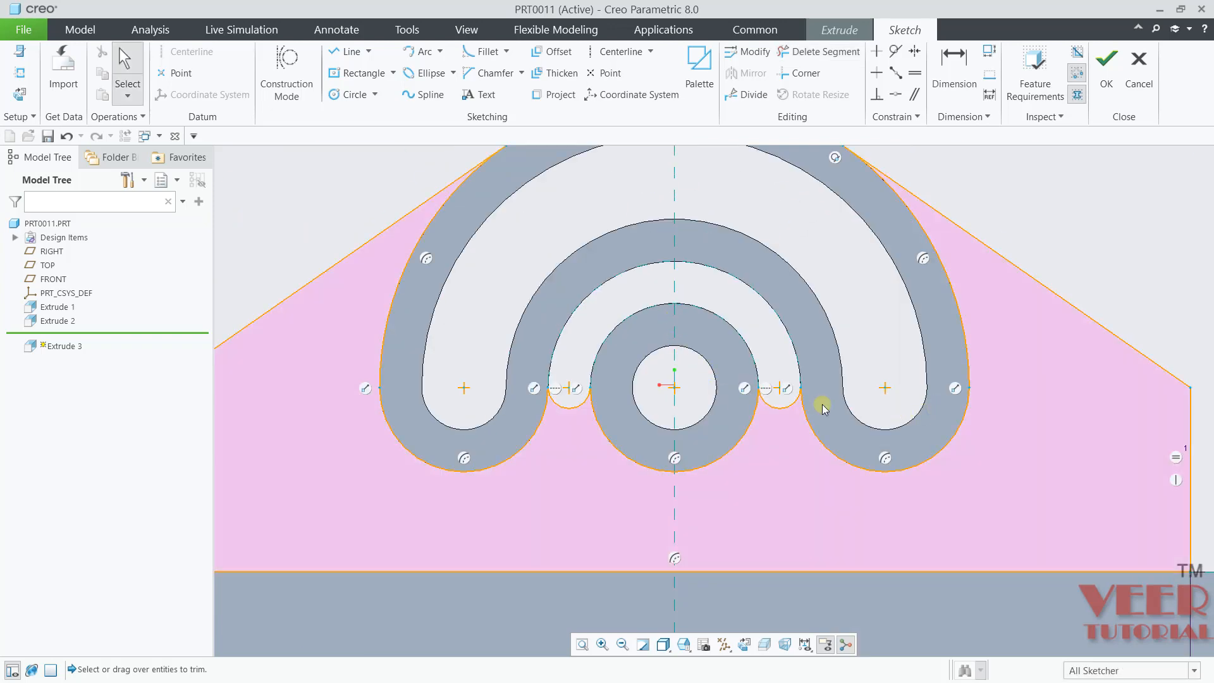
- Accept the support profile sketch and extrude it 14 mm in the flipped direction, toward the base plate
{"action": "scroll", "coordinate": [688, 435], "scroll_direction": "down", "scroll_amount": 2}
{"action": "scroll", "coordinate": [709, 411], "scroll_direction": "up", "scroll_amount": 2}
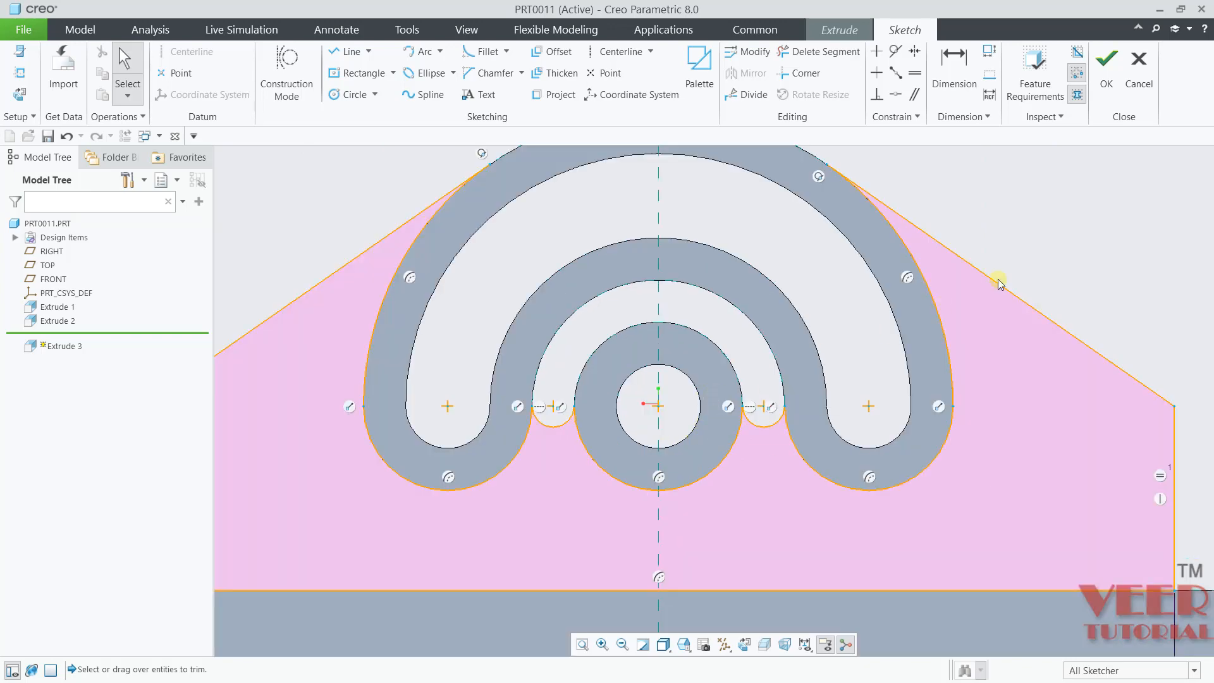
{"action": "left_click", "coordinate": [1106, 67]}
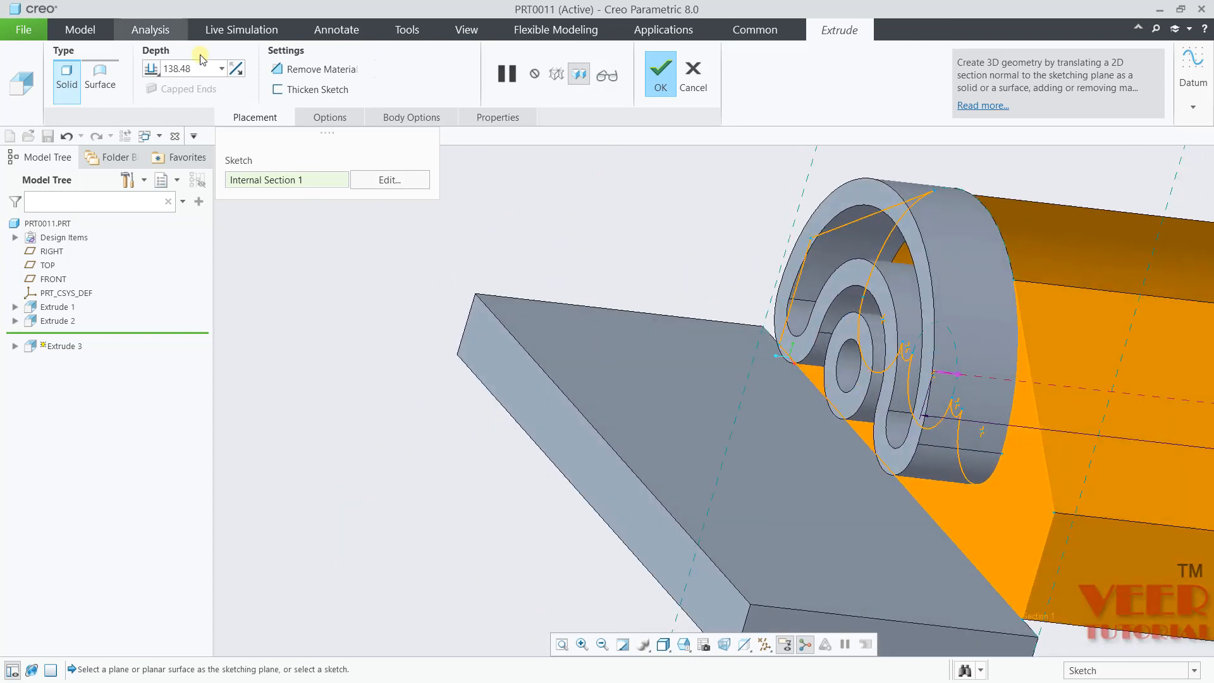
{"action": "left_click", "coordinate": [236, 68]}
{"action": "double_click", "coordinate": [211, 69]}
{"action": "type", "text": "1"}
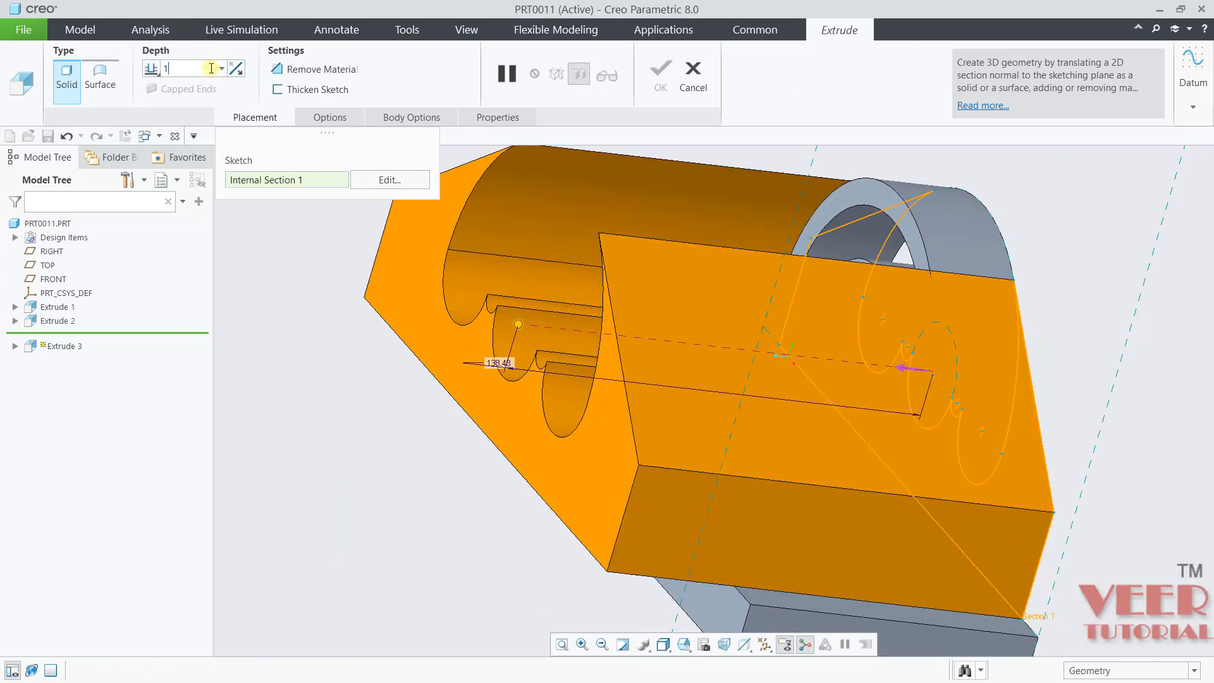
{"action": "type", "text": "4"}
{"action": "key", "text": "Return"}
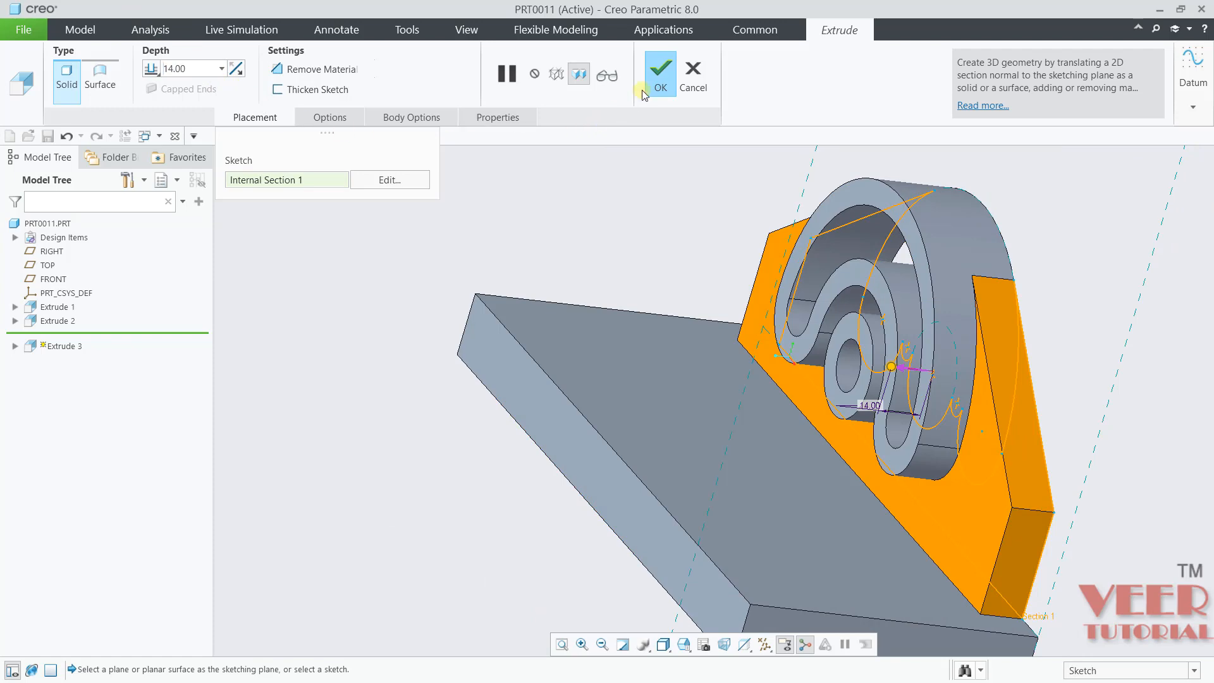
{"action": "left_click", "coordinate": [655, 74]}
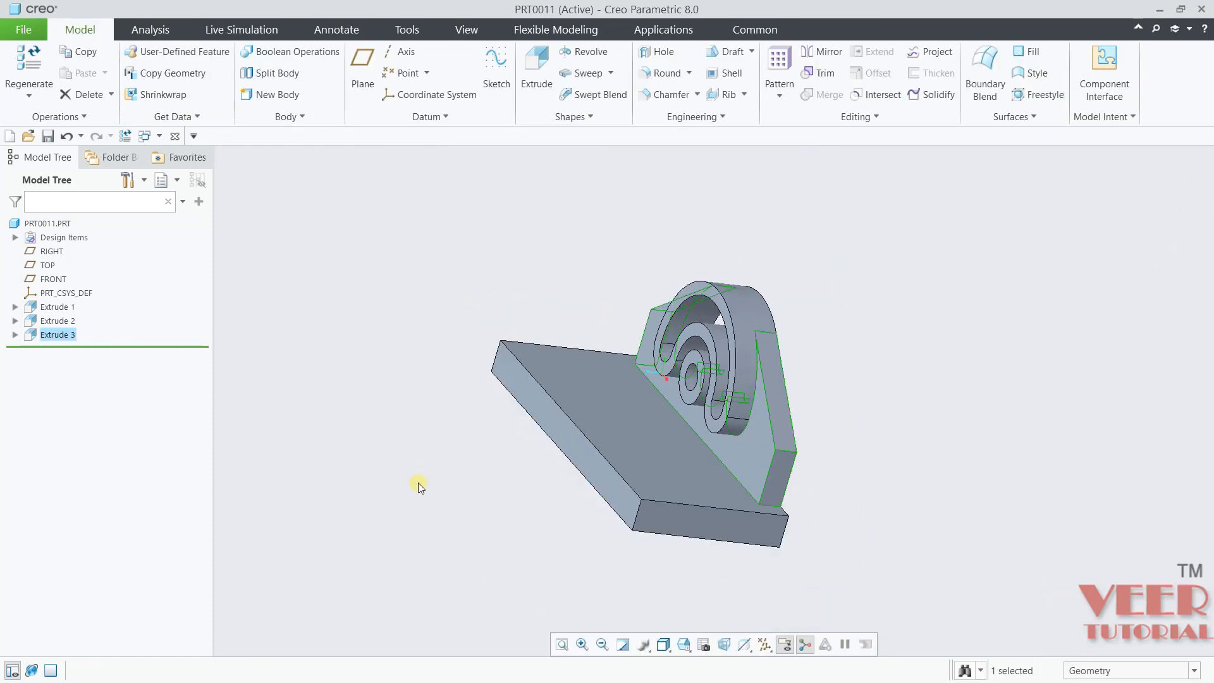
- Switch to drawing_6.pdf in Foxit Reader and examine the side ribs' thickness, height and sloped profile across the views
{"action": "left_click", "coordinate": [419, 483]}
{"action": "mouse_move", "coordinate": [419, 483]}
{"action": "middle_mouse_down"}
{"action": "mouse_move", "coordinate": [495, 506]}
{"action": "mouse_move", "coordinate": [488, 539]}
{"action": "middle_mouse_up"}
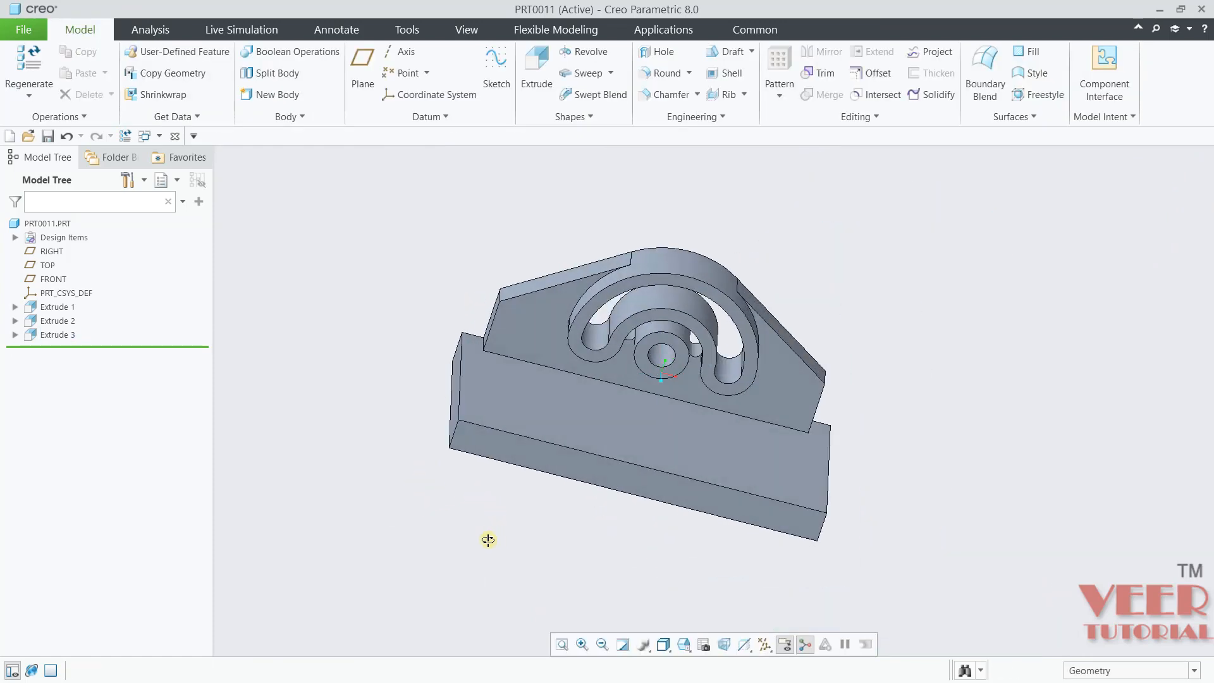
{"action": "key", "text": "alt+Tab"}
{"action": "scroll", "coordinate": [461, 338], "scroll_direction": "up", "scroll_amount": 4}
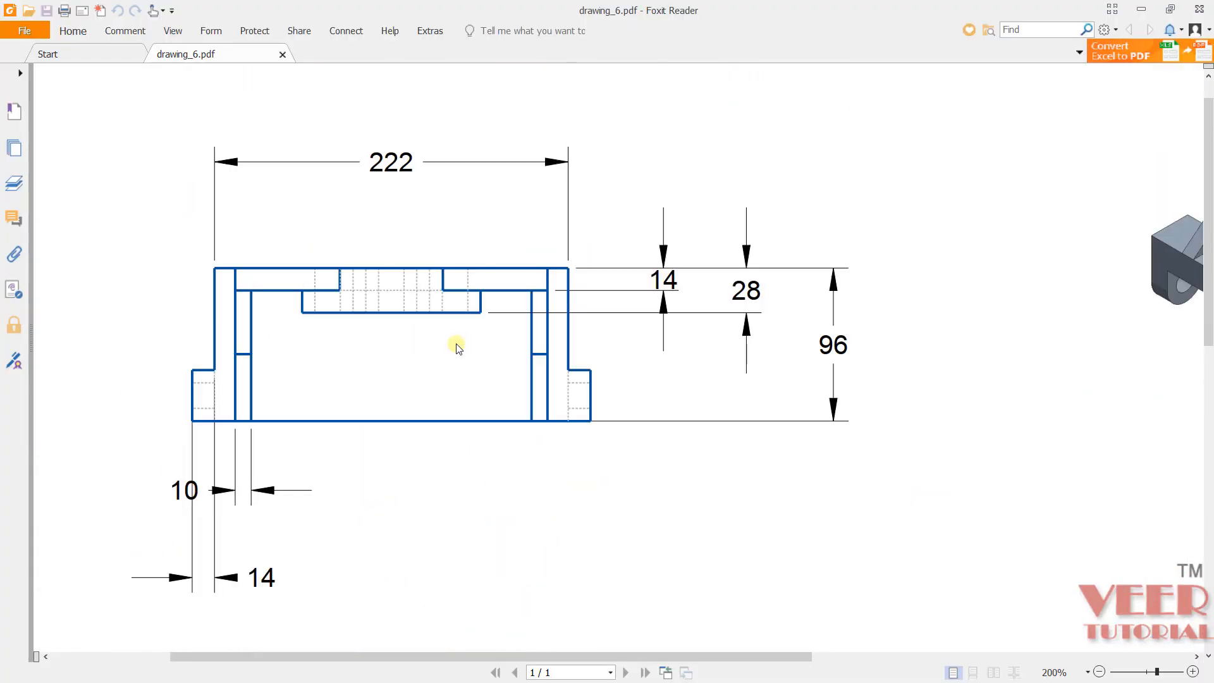
{"action": "scroll", "coordinate": [516, 573], "scroll_direction": "down", "scroll_amount": 5}
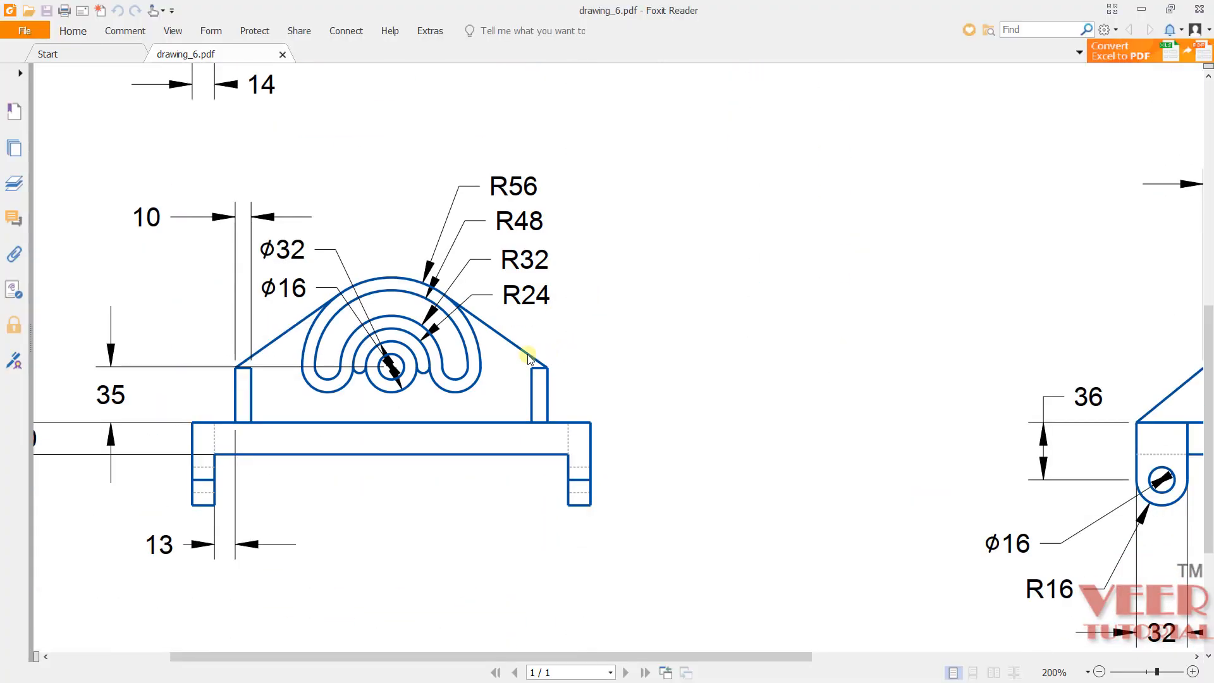
{"action": "left_click_drag", "start_coordinate": [721, 657], "coordinate": [967, 677]}
{"action": "scroll", "coordinate": [807, 347], "scroll_direction": "up", "scroll_amount": 2}
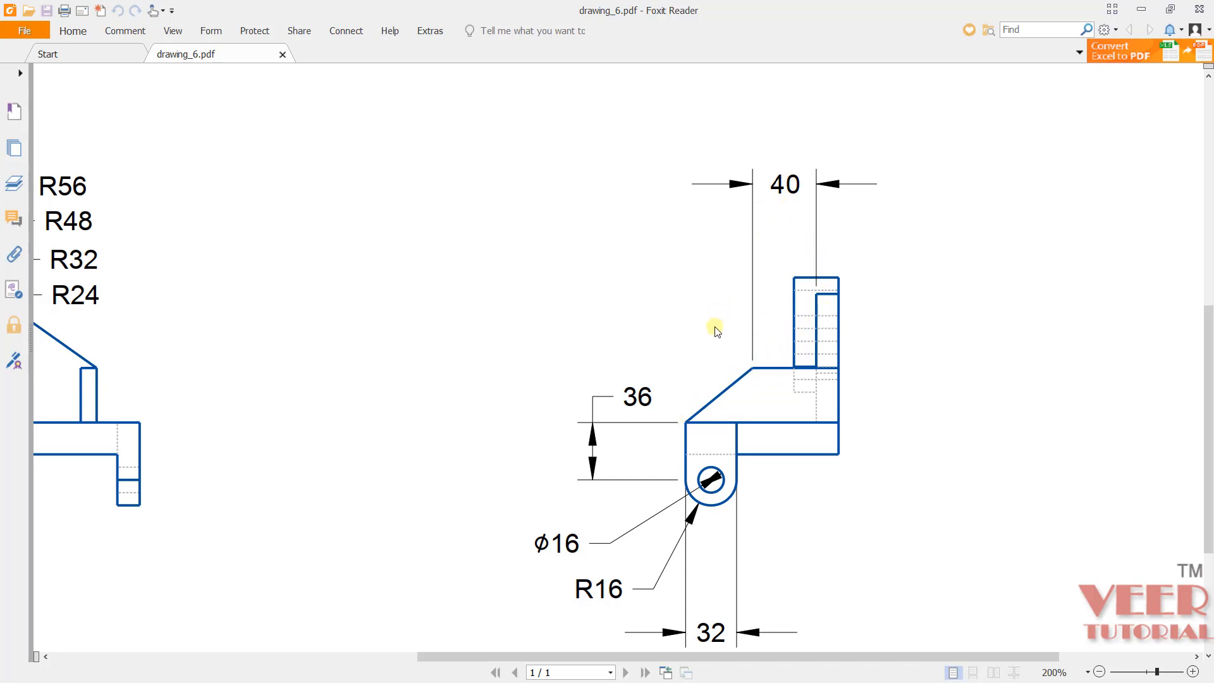
{"action": "mouse_move", "coordinate": [646, 658]}
{"action": "left_mouse_down"}
{"action": "mouse_move", "coordinate": [401, 642]}
{"action": "mouse_move", "coordinate": [347, 613]}
{"action": "left_mouse_up"}
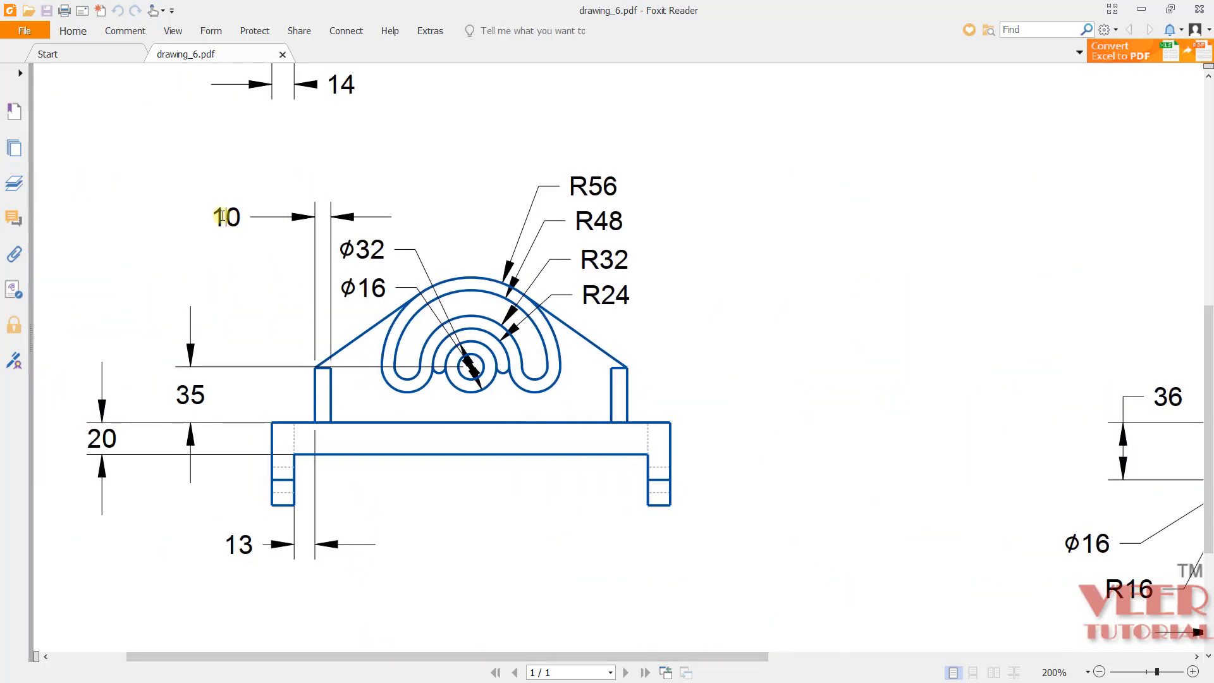
{"action": "left_click_drag", "start_coordinate": [211, 217], "coordinate": [261, 216]}
- Switch back to Creo Parametric and start an extrude sketch on the support plate's vertical end face, oriented parallel to the screen
{"action": "key", "text": "alt+Tab"}
{"action": "scroll", "coordinate": [452, 418], "scroll_direction": "up", "scroll_amount": 4}
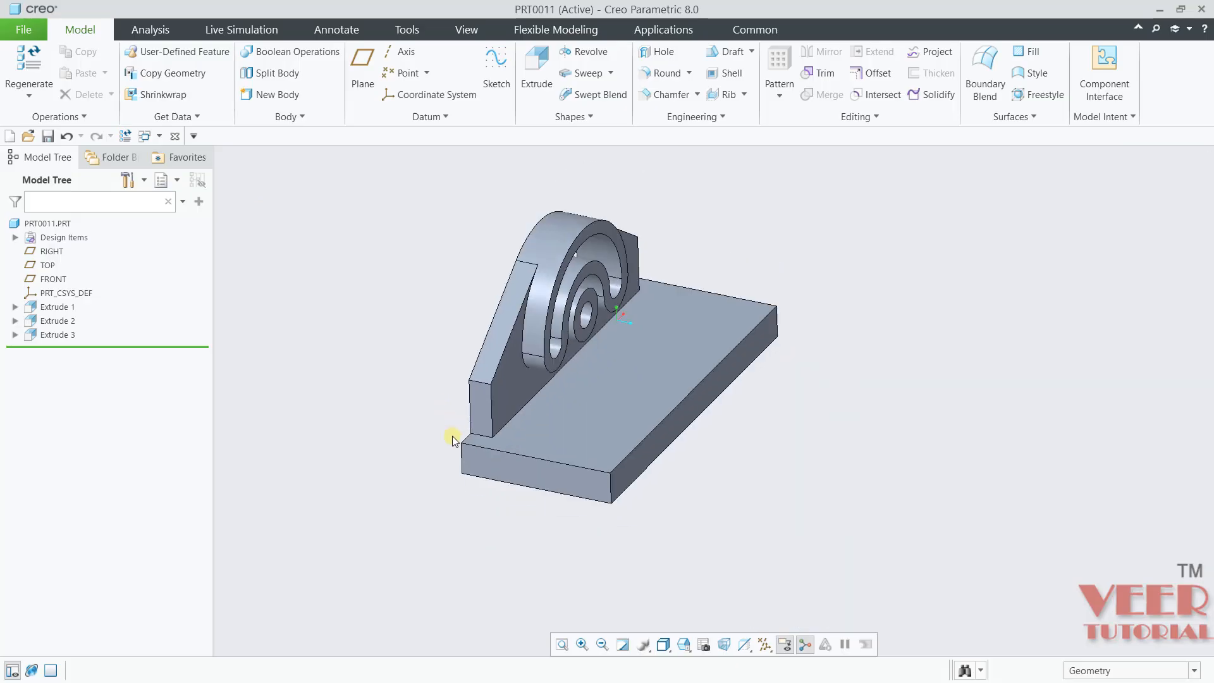
{"action": "middle_click_drag", "start_coordinate": [453, 435], "coordinate": [395, 423]}
{"action": "scroll", "coordinate": [411, 417], "scroll_direction": "down", "scroll_amount": 6}
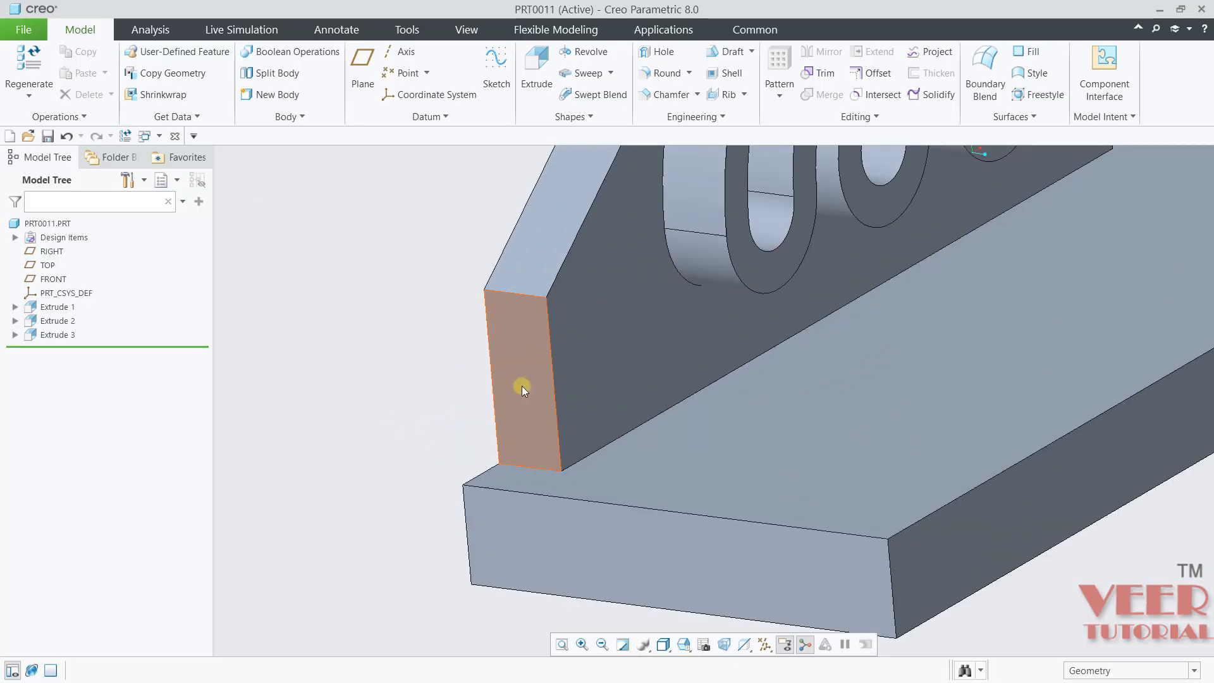
{"action": "left_click", "coordinate": [552, 219]}
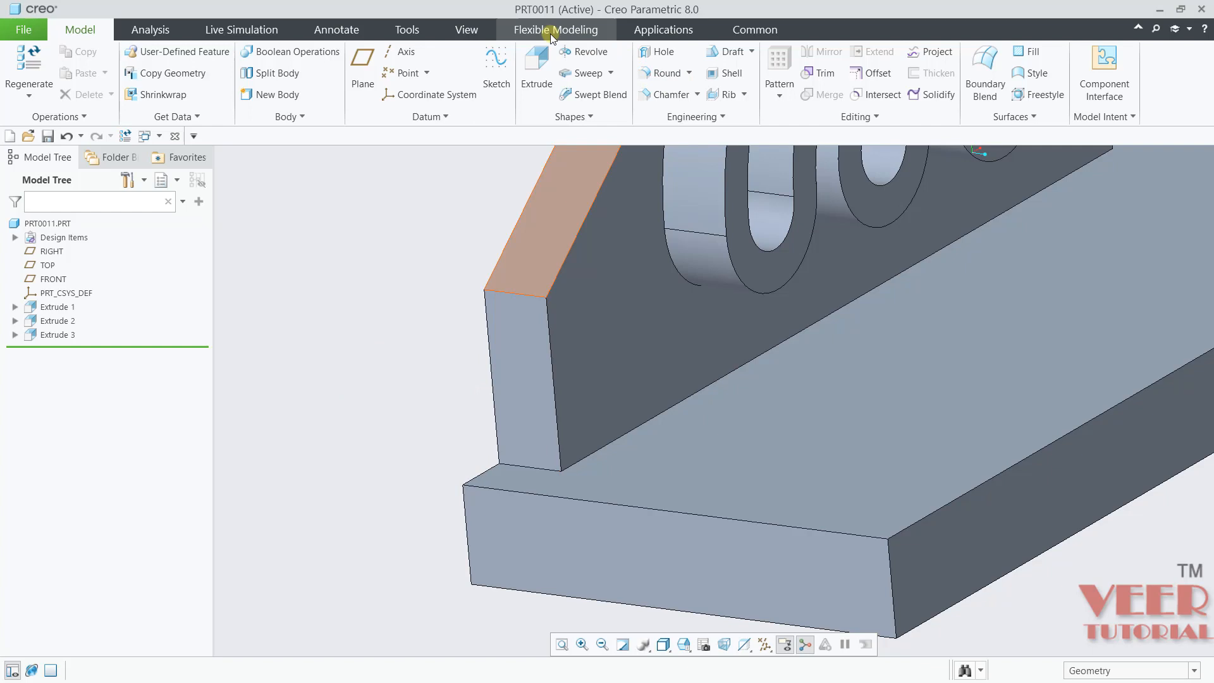
{"action": "left_click", "coordinate": [542, 68]}
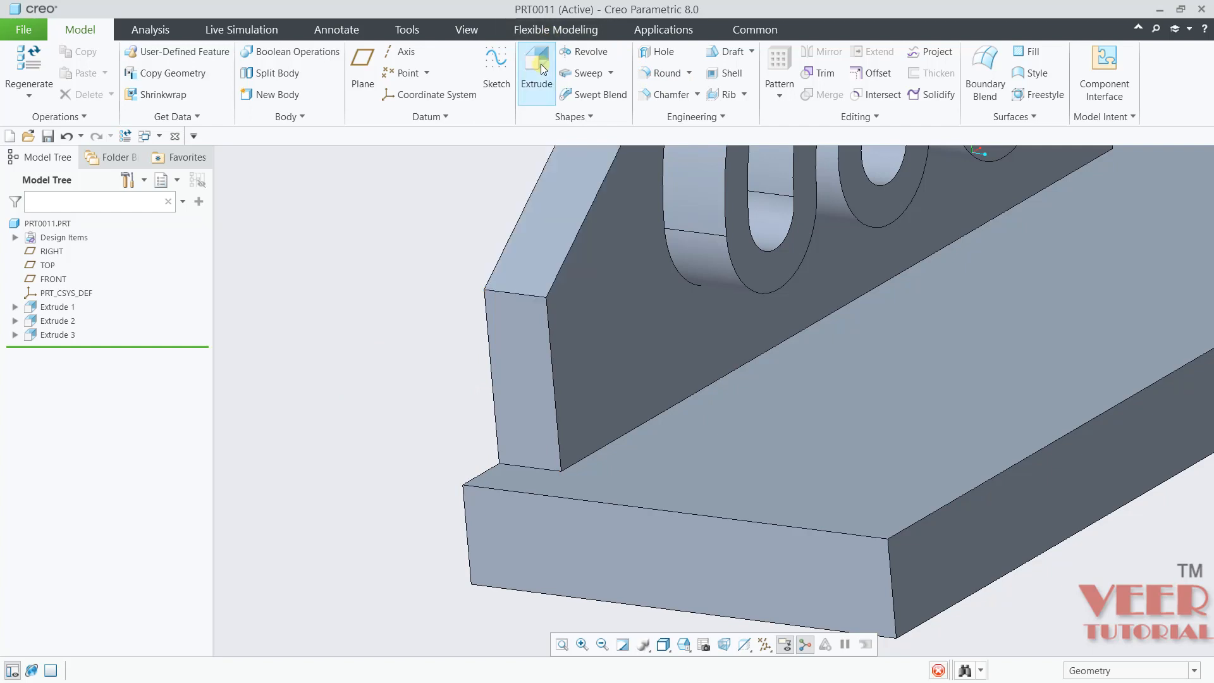
{"action": "left_click", "coordinate": [506, 343]}
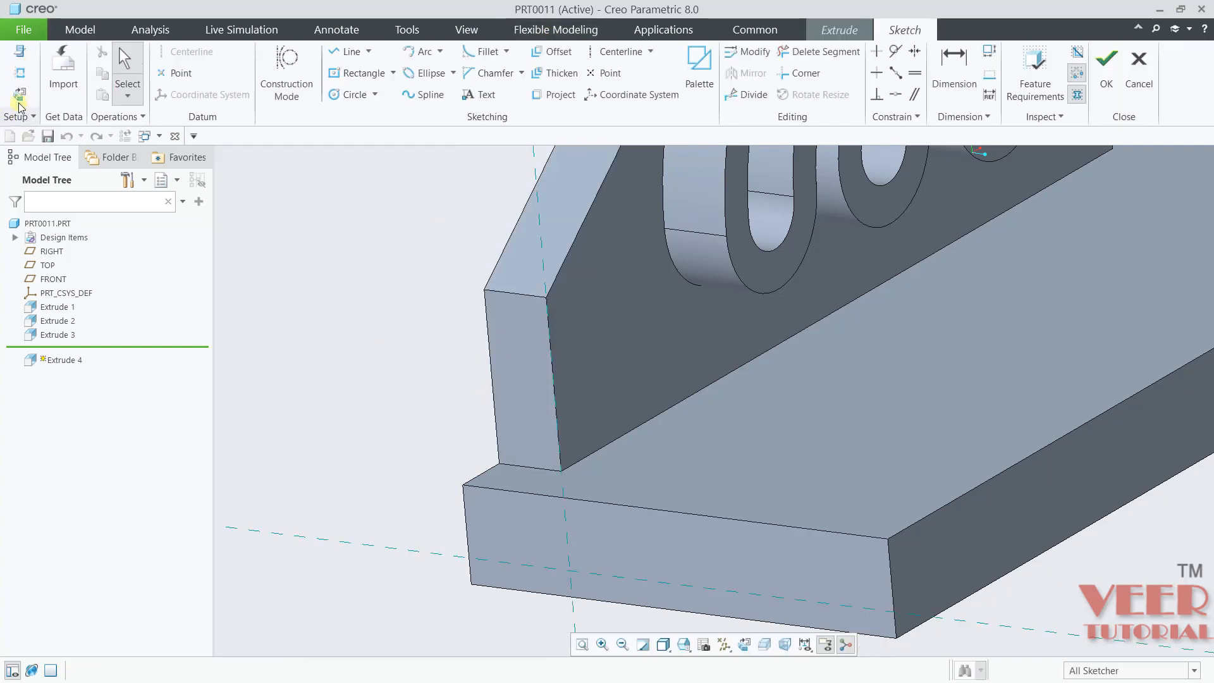
{"action": "left_click", "coordinate": [16, 94]}
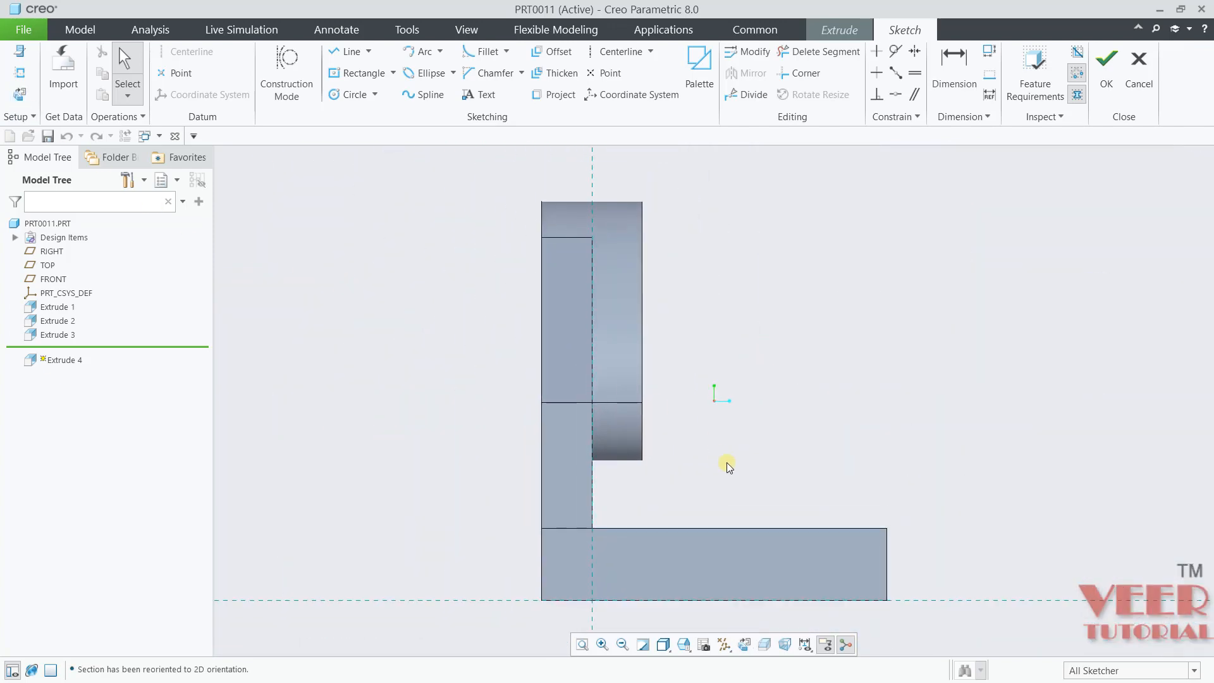
- Add the top edge of the support plate's vertical end face as a sketch reference
{"action": "left_click", "coordinate": [20, 73]}
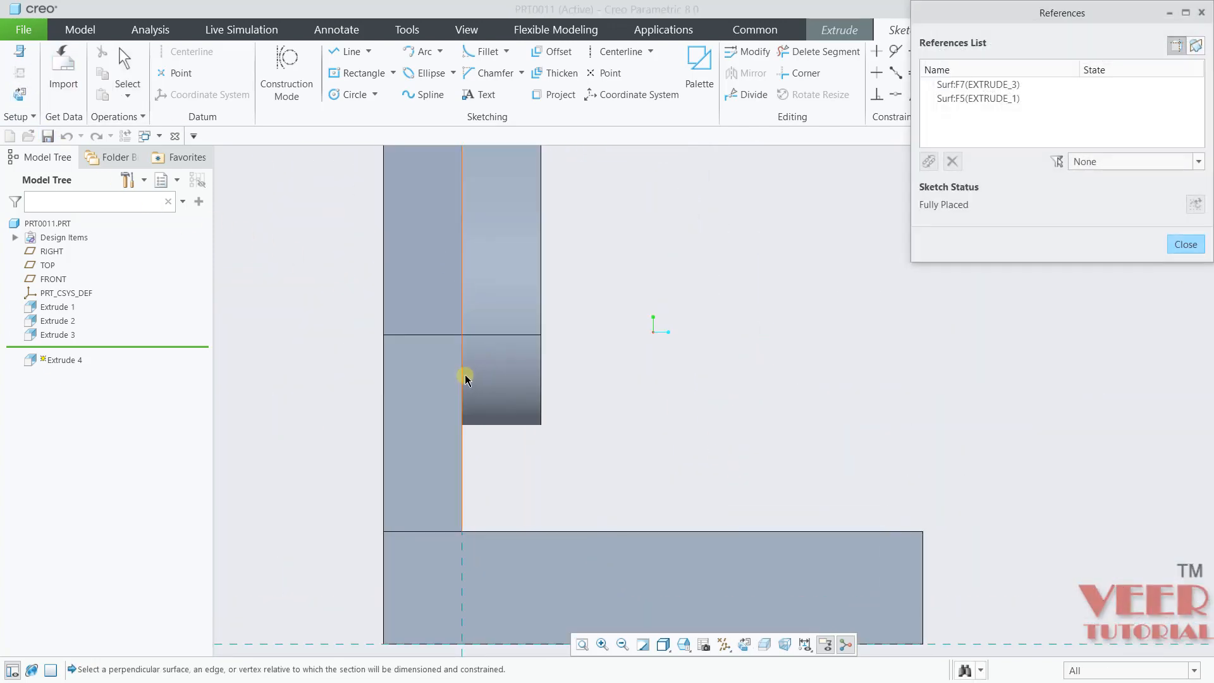
{"action": "left_click", "coordinate": [434, 334]}
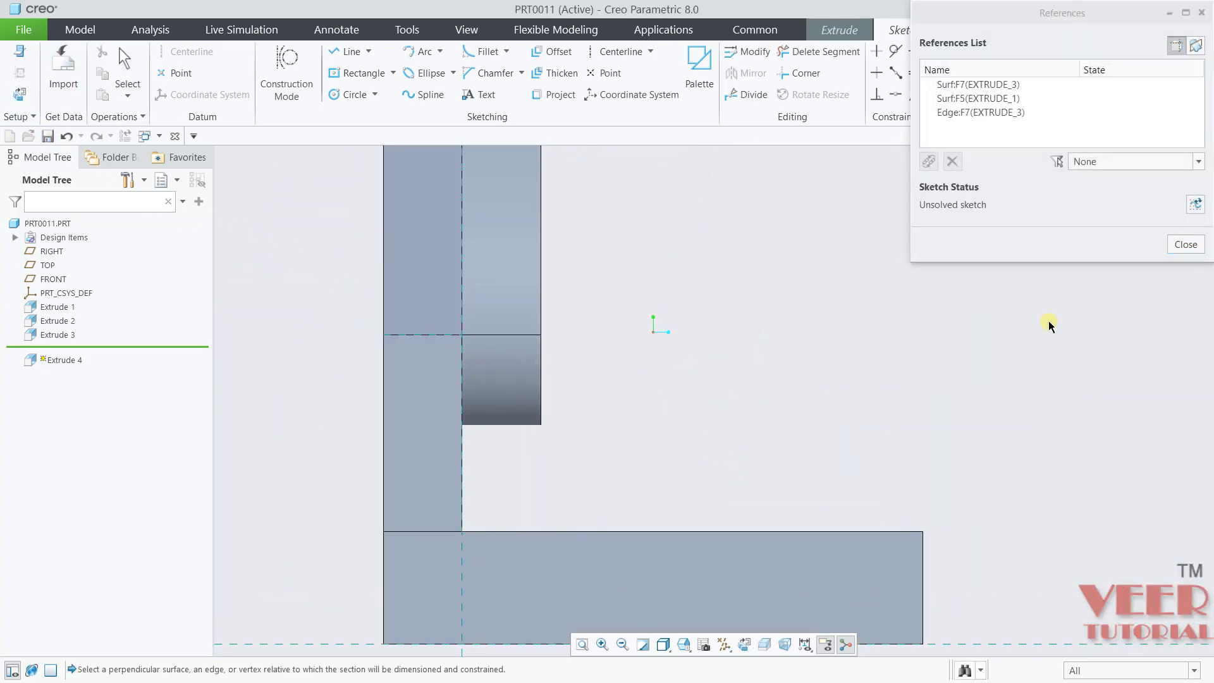
{"action": "left_click", "coordinate": [1181, 245]}
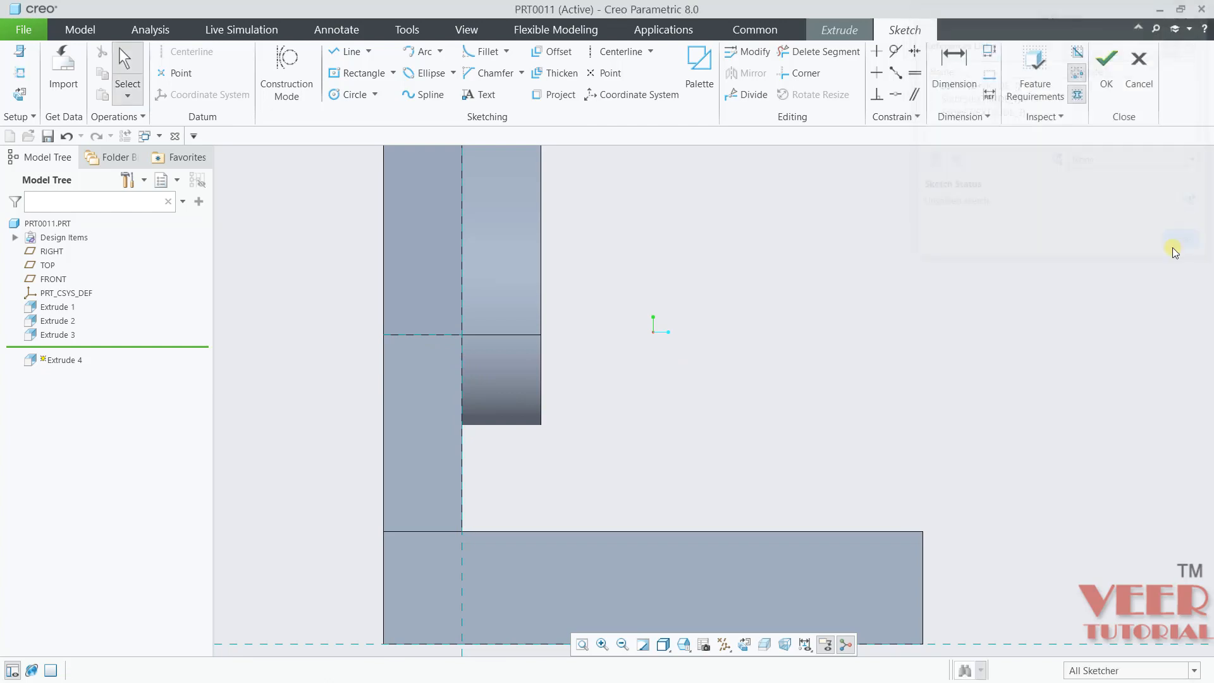
- Sketch a horizontal line about 28 mm long from the end face's top inner corner, continuing as a slope to the base plate's upper front corner
{"action": "left_click", "coordinate": [348, 52]}
{"action": "left_click", "coordinate": [462, 334]}
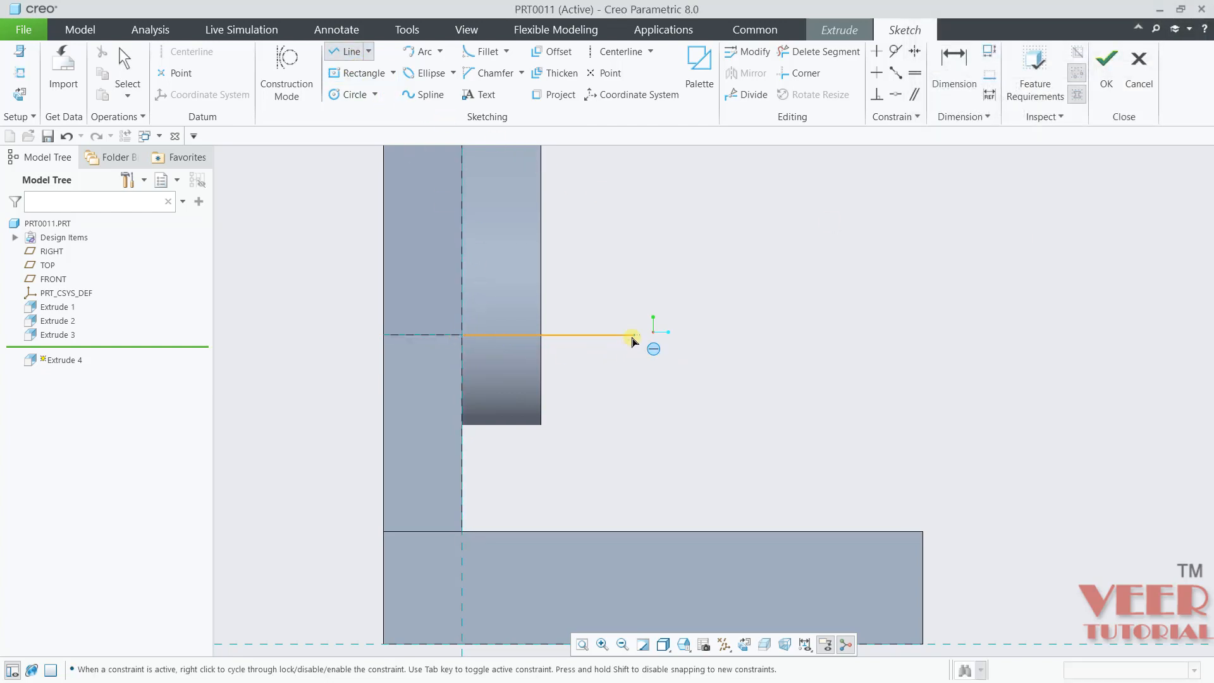
{"action": "left_click", "coordinate": [625, 335]}
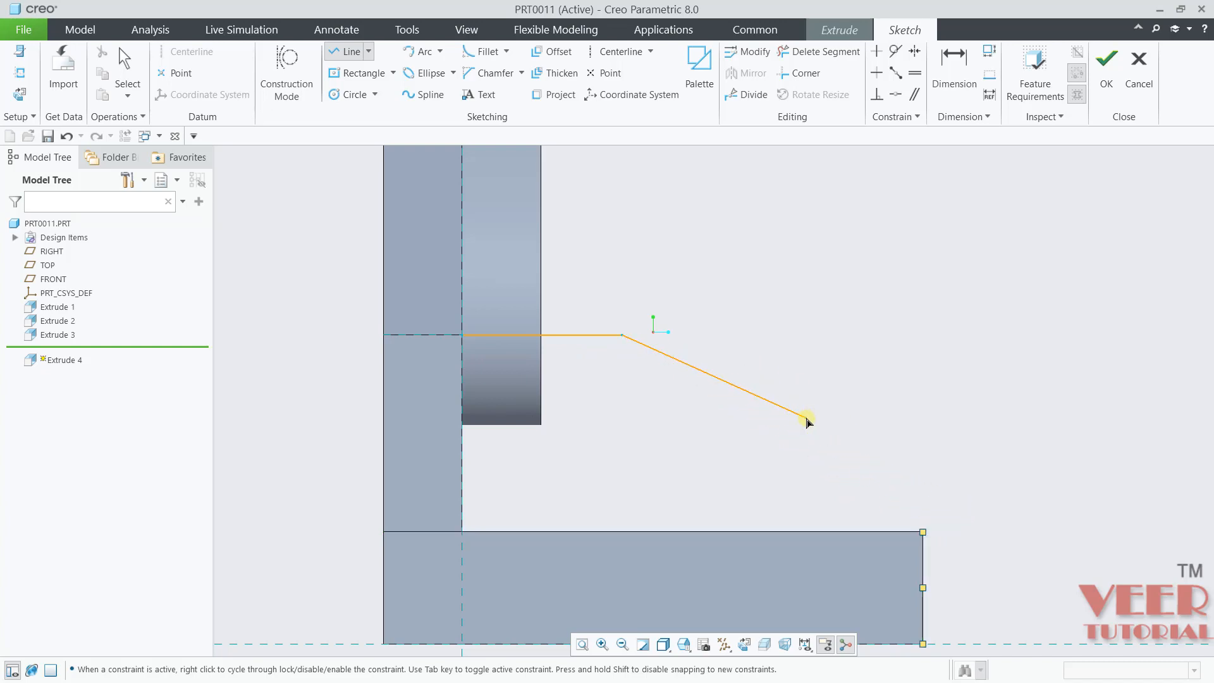
{"action": "scroll", "coordinate": [862, 453], "scroll_direction": "up", "scroll_amount": 1}
{"action": "scroll", "coordinate": [913, 496], "scroll_direction": "down", "scroll_amount": 3}
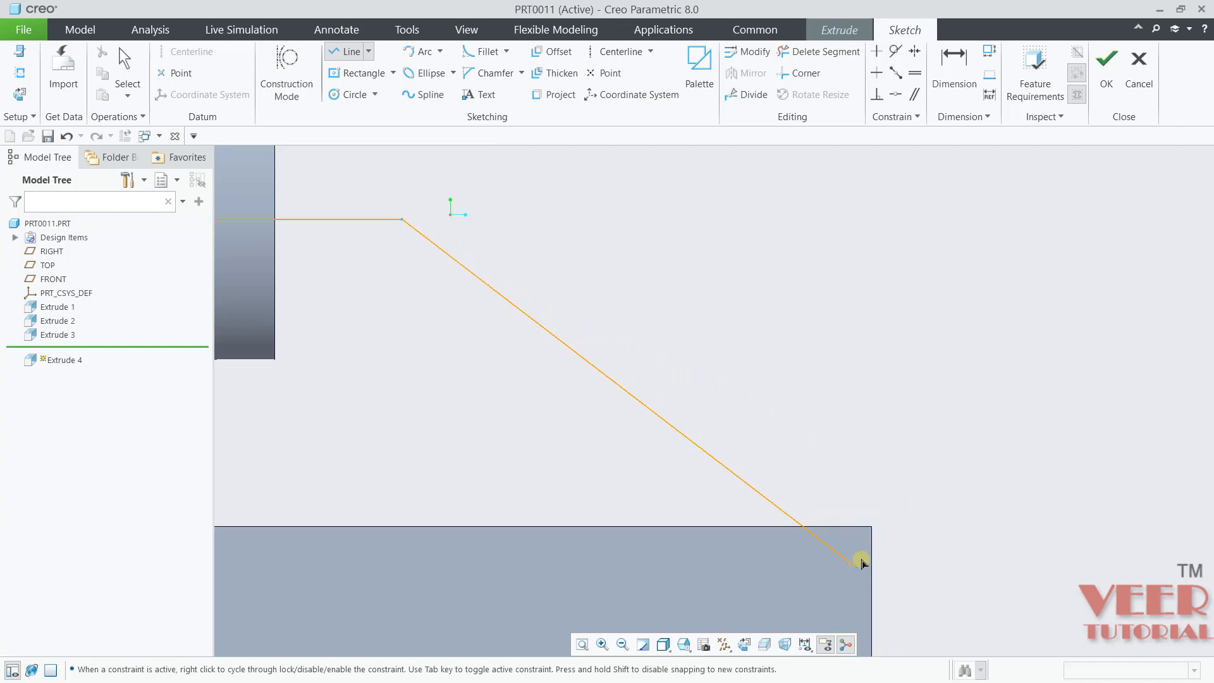
{"action": "left_click", "coordinate": [872, 526]}
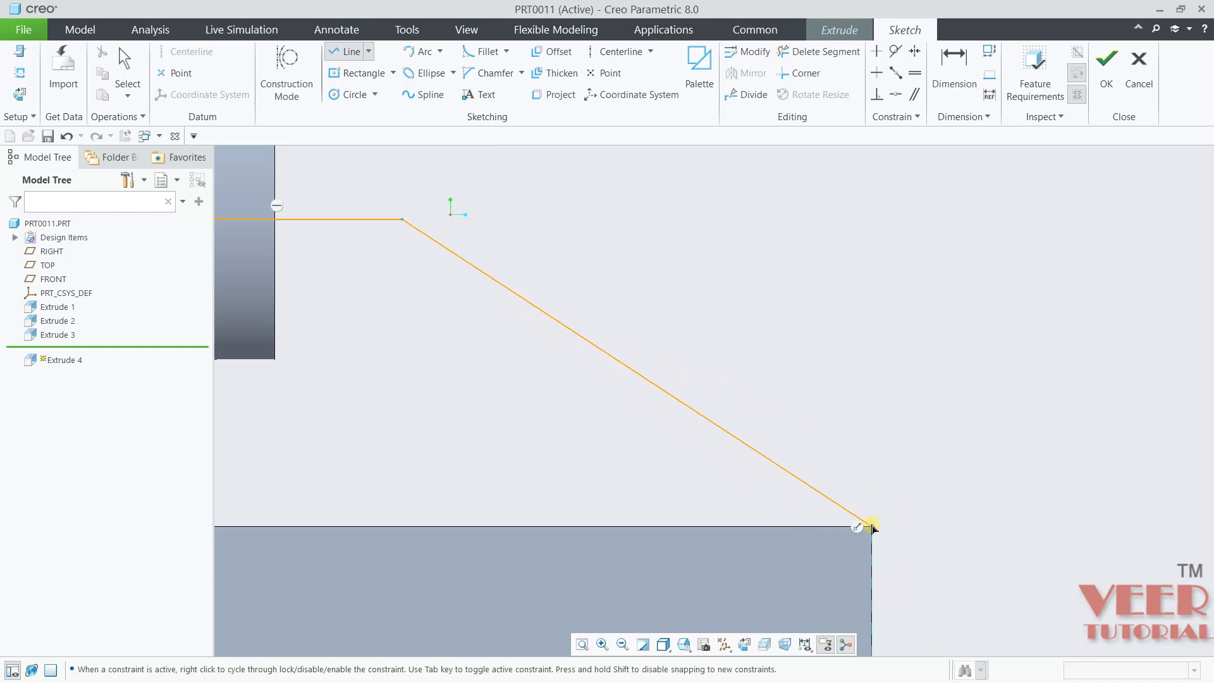
{"action": "scroll", "coordinate": [862, 455], "scroll_direction": "down", "scroll_amount": 4}
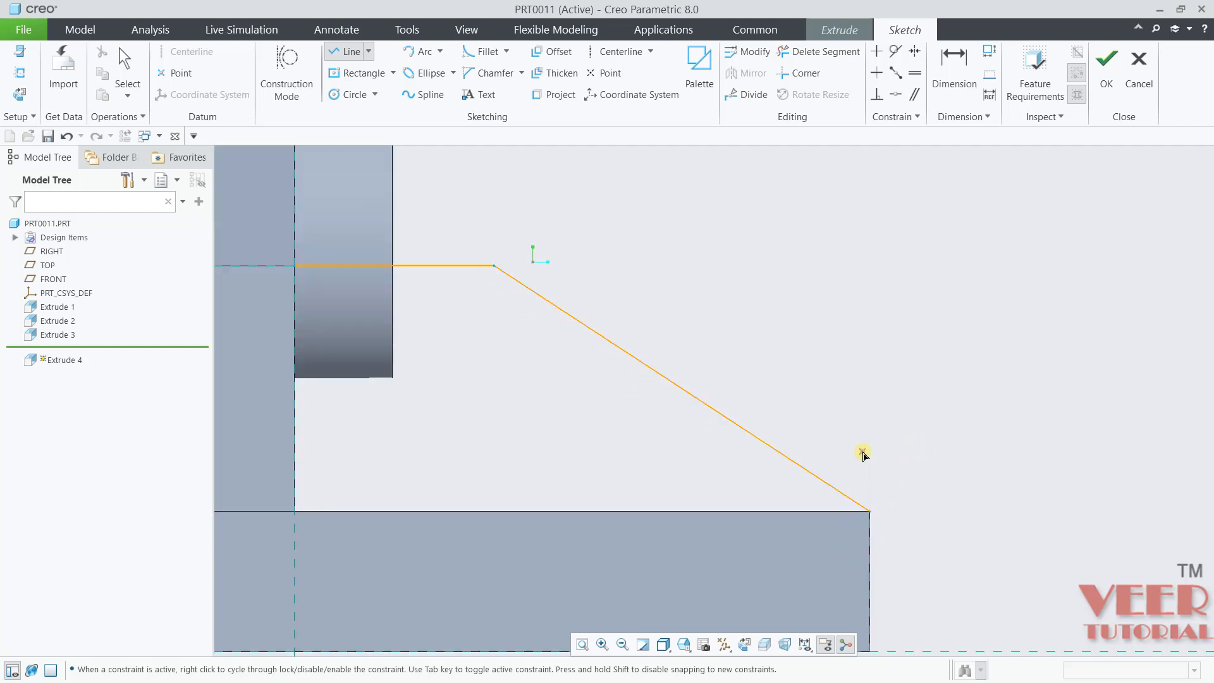
- Project the base plate's top edge and the support plate's vertical edge into the rib sketch
{"action": "scroll", "coordinate": [786, 434], "scroll_direction": "up", "scroll_amount": 4}
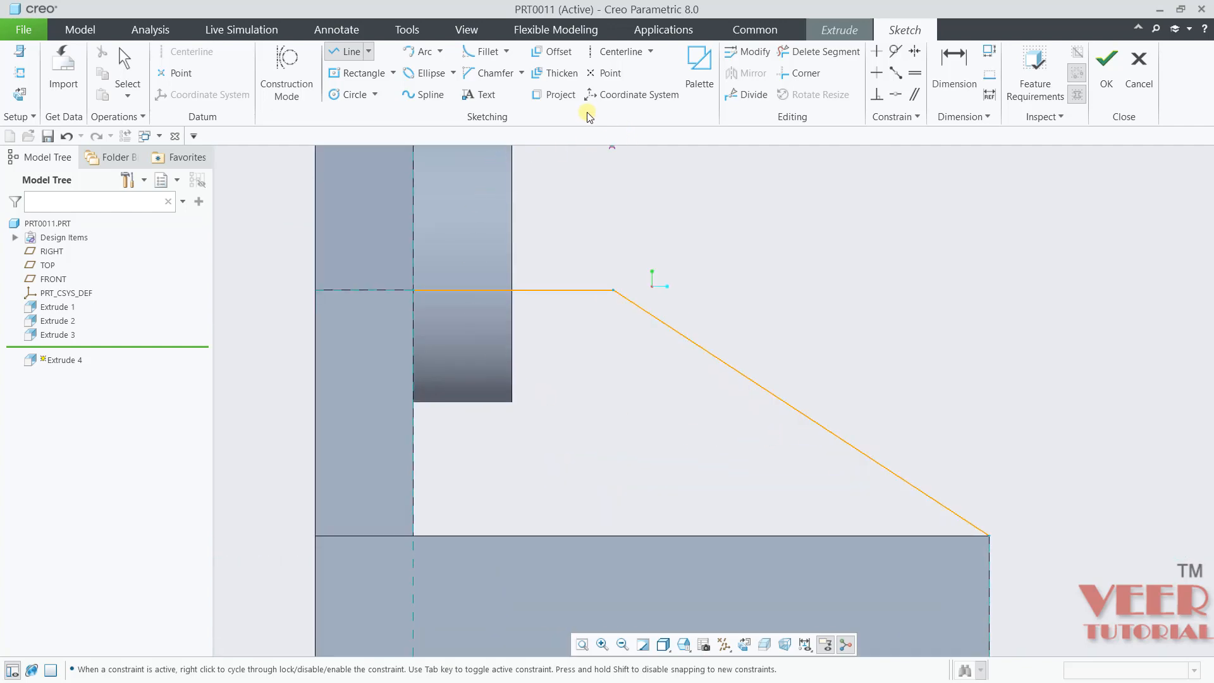
{"action": "left_click", "coordinate": [552, 95]}
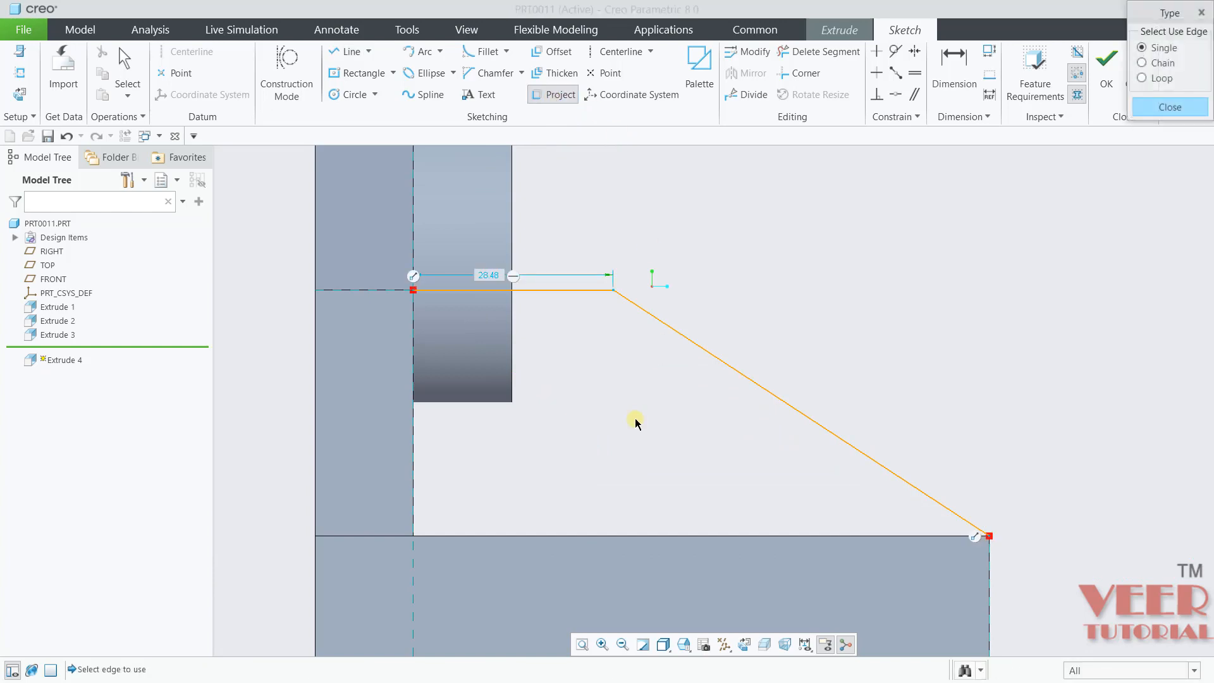
{"action": "left_click", "coordinate": [660, 537]}
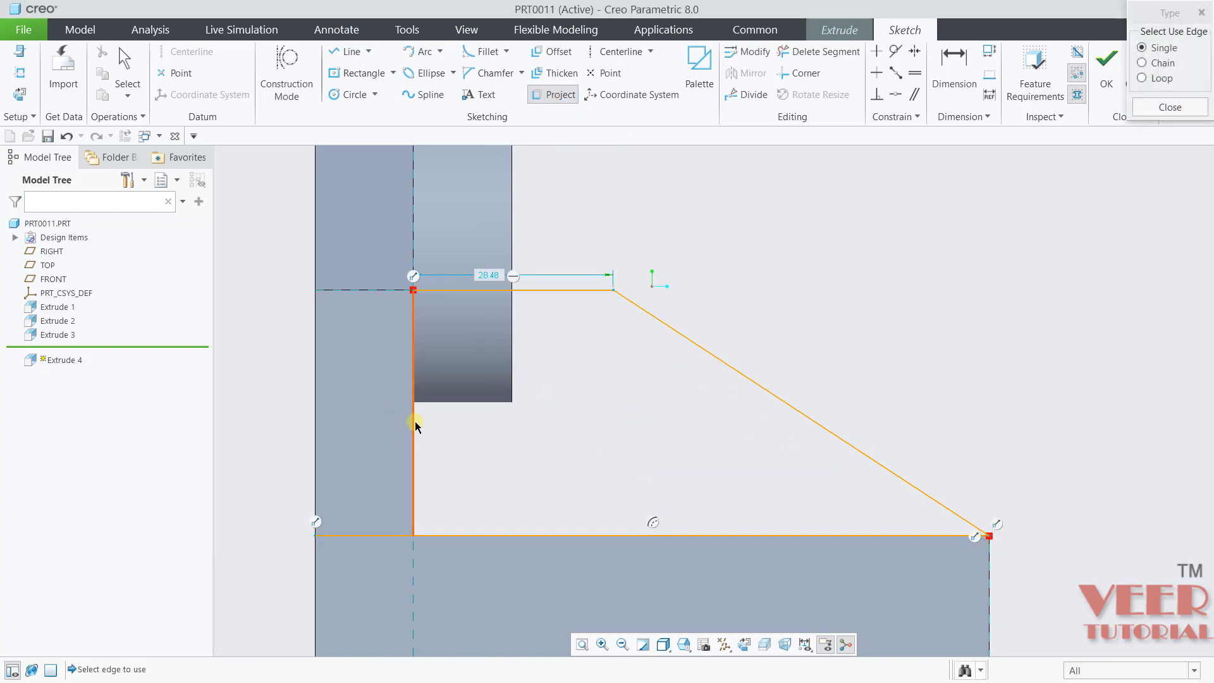
{"action": "left_click", "coordinate": [412, 420]}
{"action": "middle_click", "coordinate": [804, 258]}
{"action": "scroll", "coordinate": [618, 442], "scroll_direction": "down", "scroll_amount": 3}
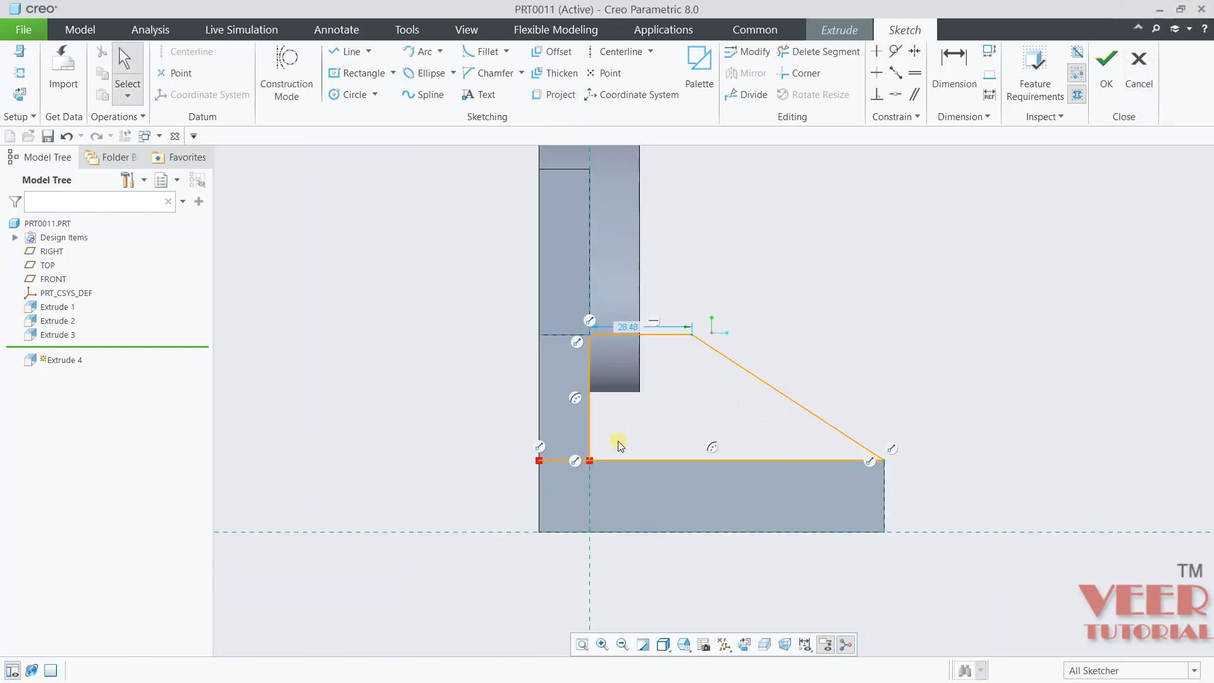
- Trim the part of the projected base plate edge that runs beneath the support plate, outside the rib profile
{"action": "scroll", "coordinate": [523, 482], "scroll_direction": "up", "scroll_amount": 5}
{"action": "left_click", "coordinate": [817, 51]}
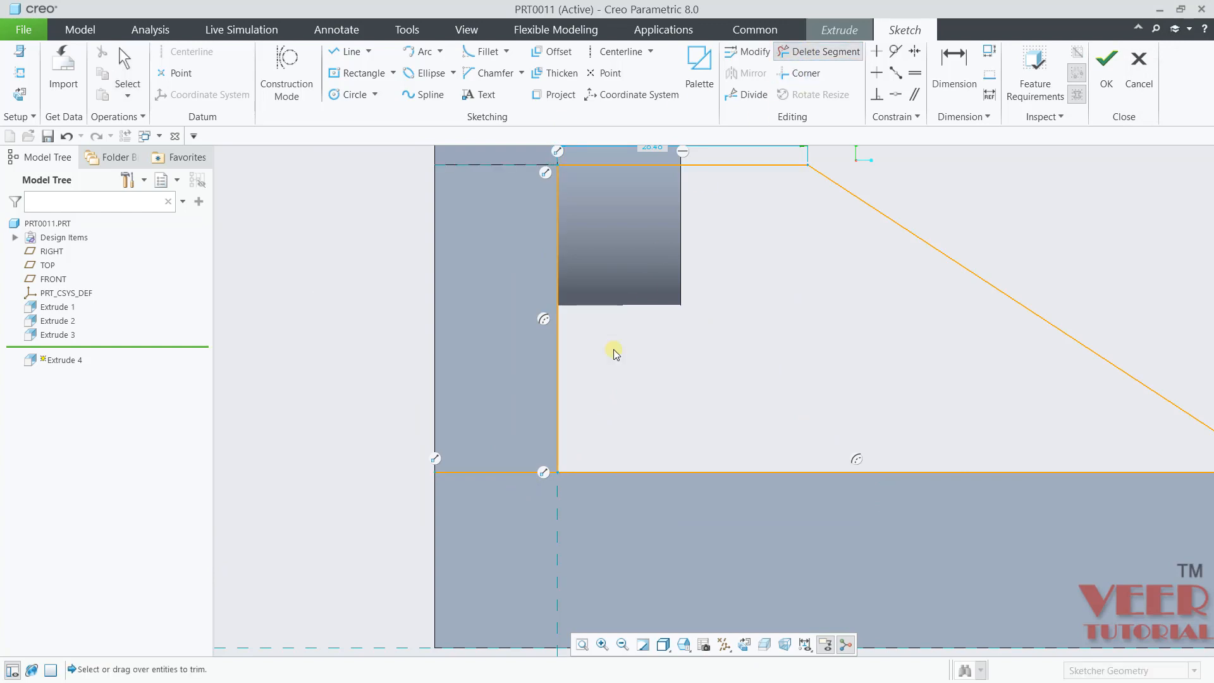
{"action": "left_click", "coordinate": [482, 471]}
{"action": "middle_click", "coordinate": [552, 541]}
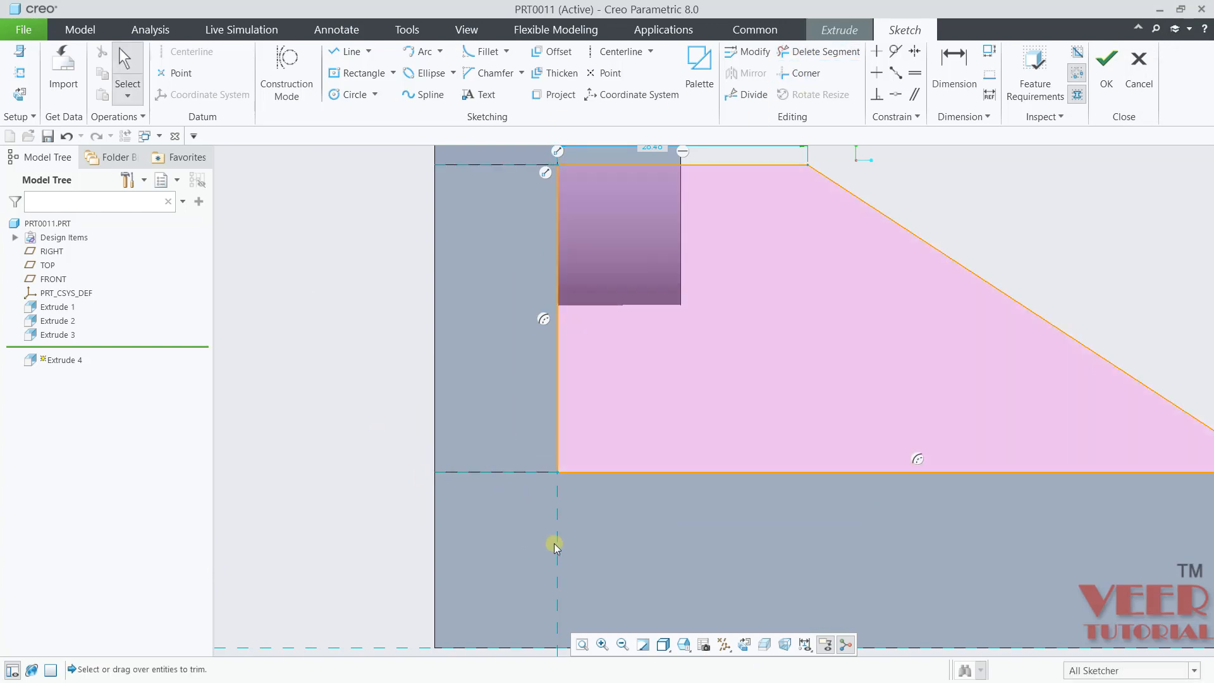
- Set the length of the rib profile's horizontal top line to 40 mm
{"action": "scroll", "coordinate": [553, 542], "scroll_direction": "down", "scroll_amount": 3}
{"action": "scroll", "coordinate": [601, 373], "scroll_direction": "up", "scroll_amount": 5}
{"action": "double_click", "coordinate": [584, 401]}
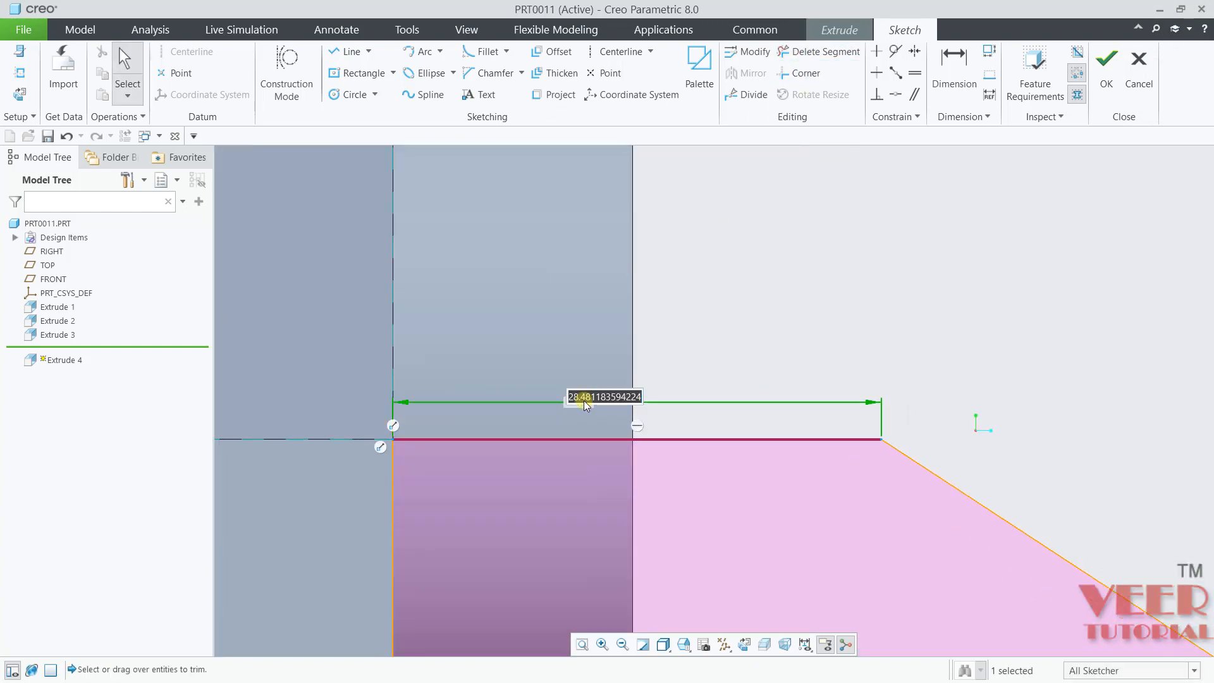
{"action": "type", "text": "40"}
{"action": "key", "text": "Return"}
{"action": "scroll", "coordinate": [563, 416], "scroll_direction": "down", "scroll_amount": 5}
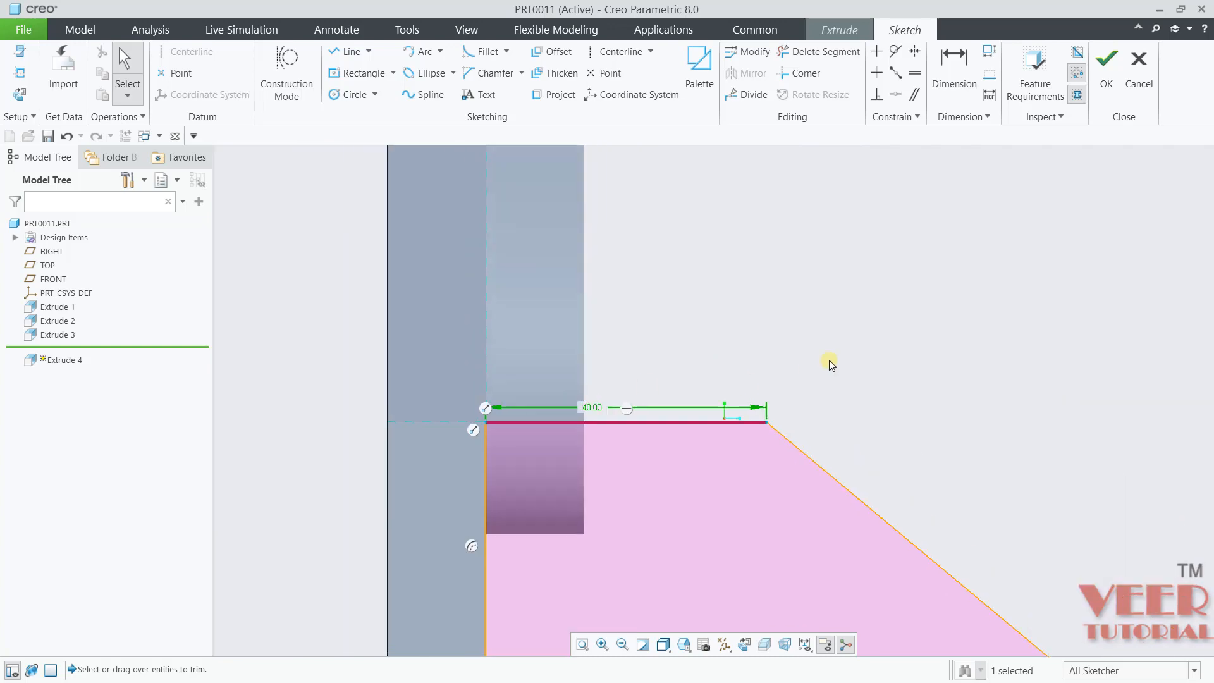
- Finish the rib sketch and extrude it to a depth of 10 mm
{"action": "left_click", "coordinate": [1105, 73]}
{"action": "mouse_move", "coordinate": [601, 360]}
{"action": "middle_mouse_down"}
{"action": "mouse_move", "coordinate": [656, 379]}
{"action": "mouse_move", "coordinate": [683, 426]}
{"action": "mouse_move", "coordinate": [663, 408]}
{"action": "middle_mouse_up"}
{"action": "left_click", "coordinate": [237, 69]}
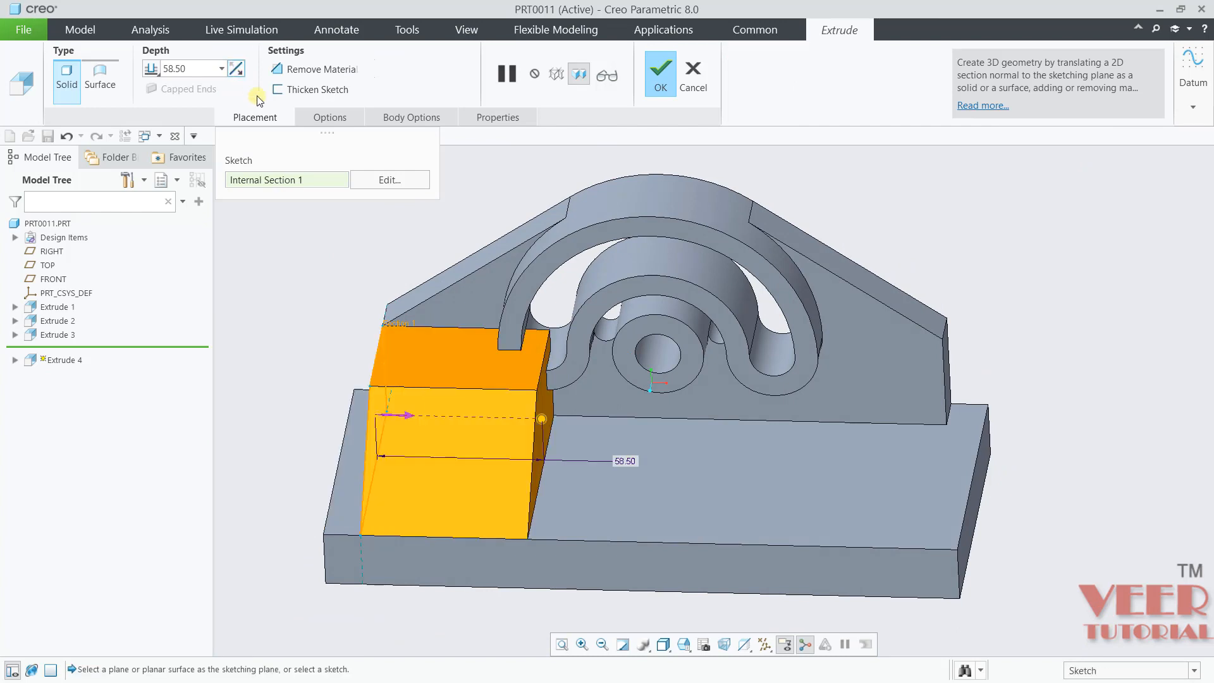
{"action": "double_click", "coordinate": [189, 67]}
{"action": "type", "text": "1"}
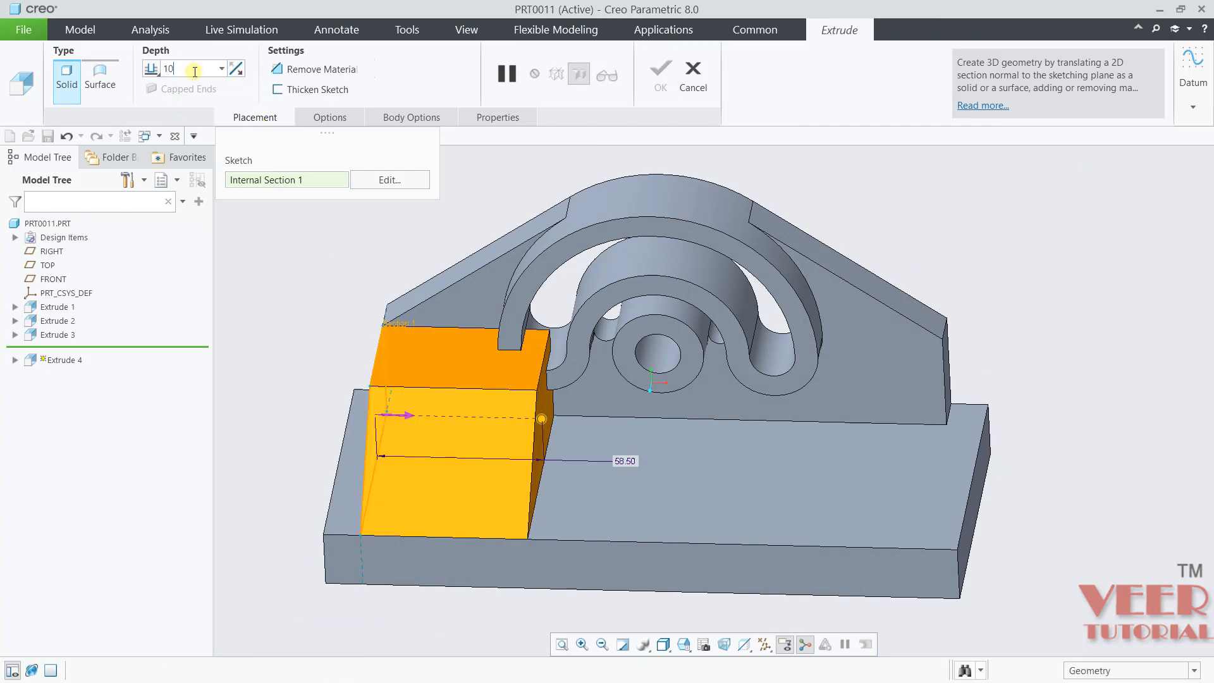
{"action": "type", "text": "0"}
{"action": "key", "text": "Return"}
{"action": "left_click", "coordinate": [661, 80]}
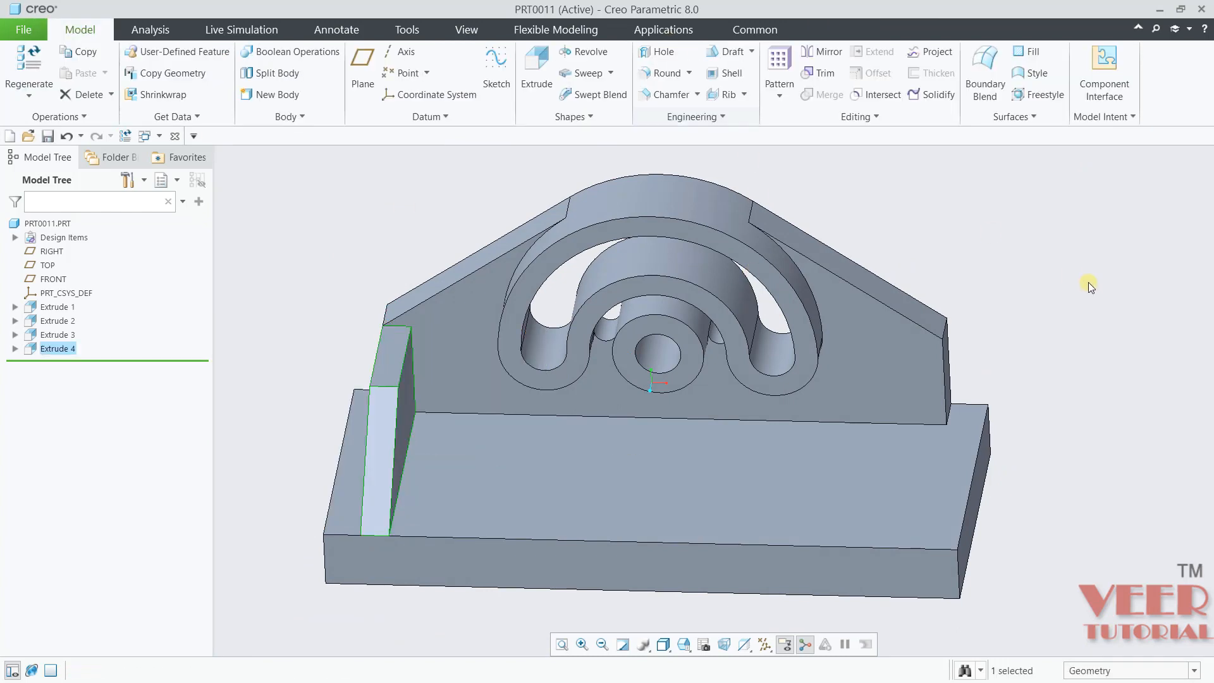
- Turn on the display of all datum features in the model
{"action": "middle_click_drag", "start_coordinate": [1064, 285], "coordinate": [990, 354]}
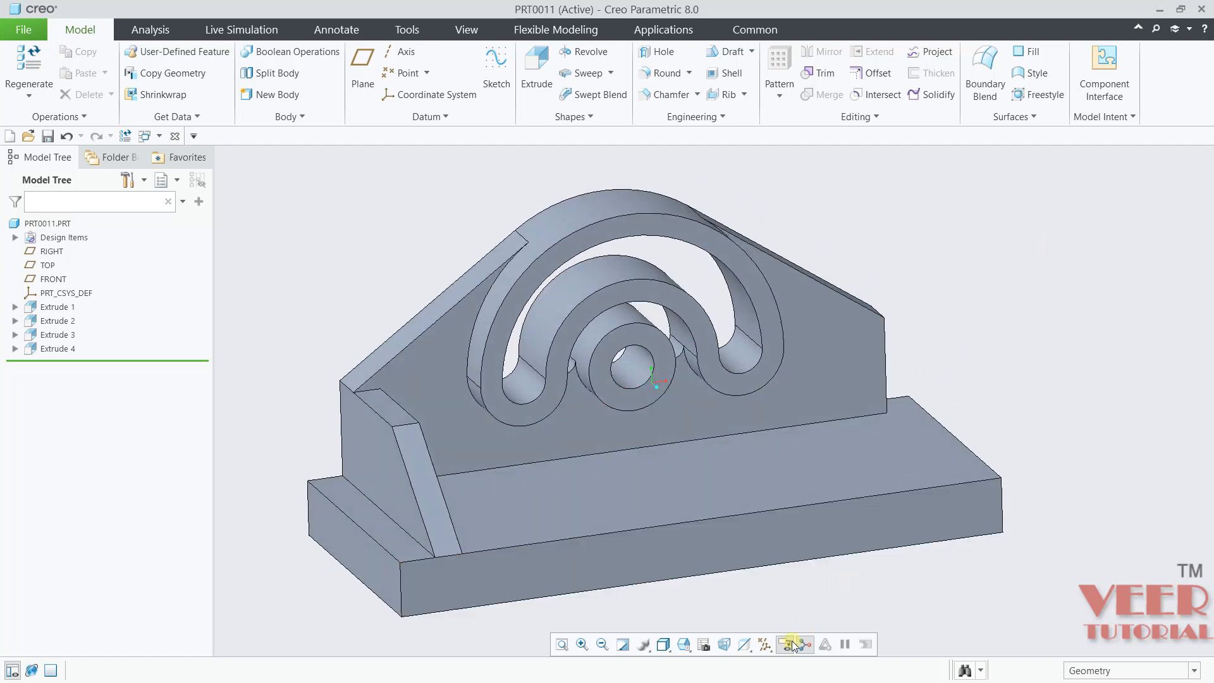
{"action": "left_click", "coordinate": [765, 643]}
{"action": "left_click", "coordinate": [656, 538]}
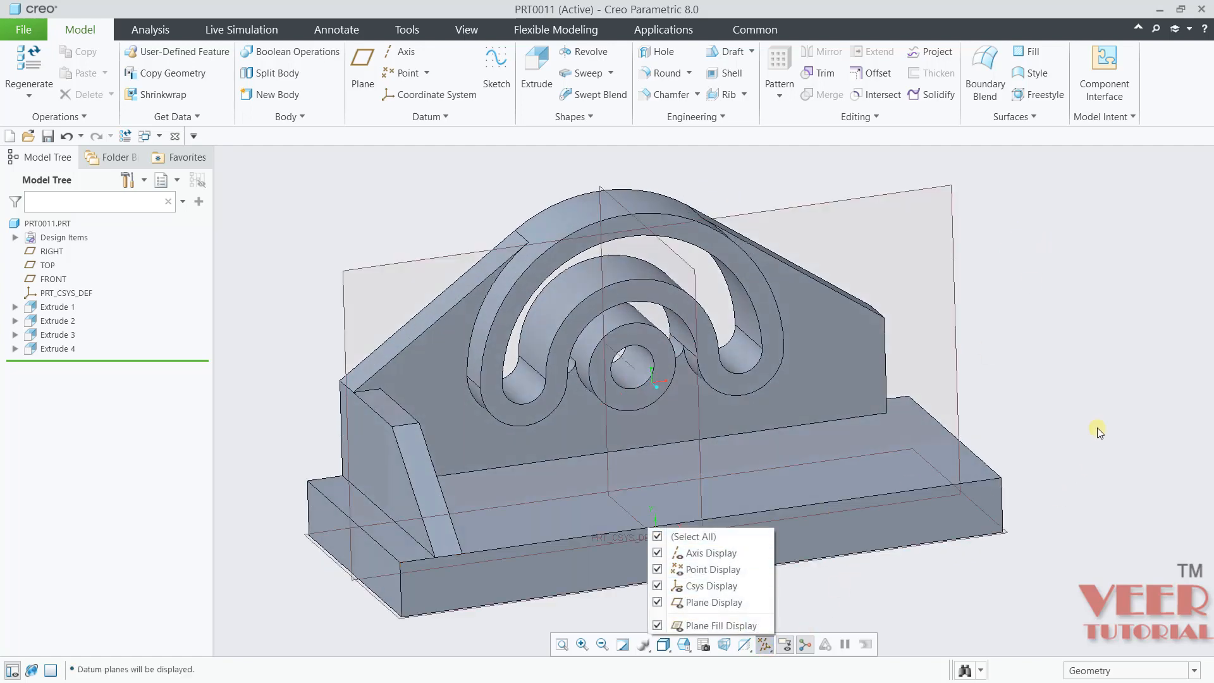
{"action": "middle_click_drag", "start_coordinate": [1007, 325], "coordinate": [1019, 375]}
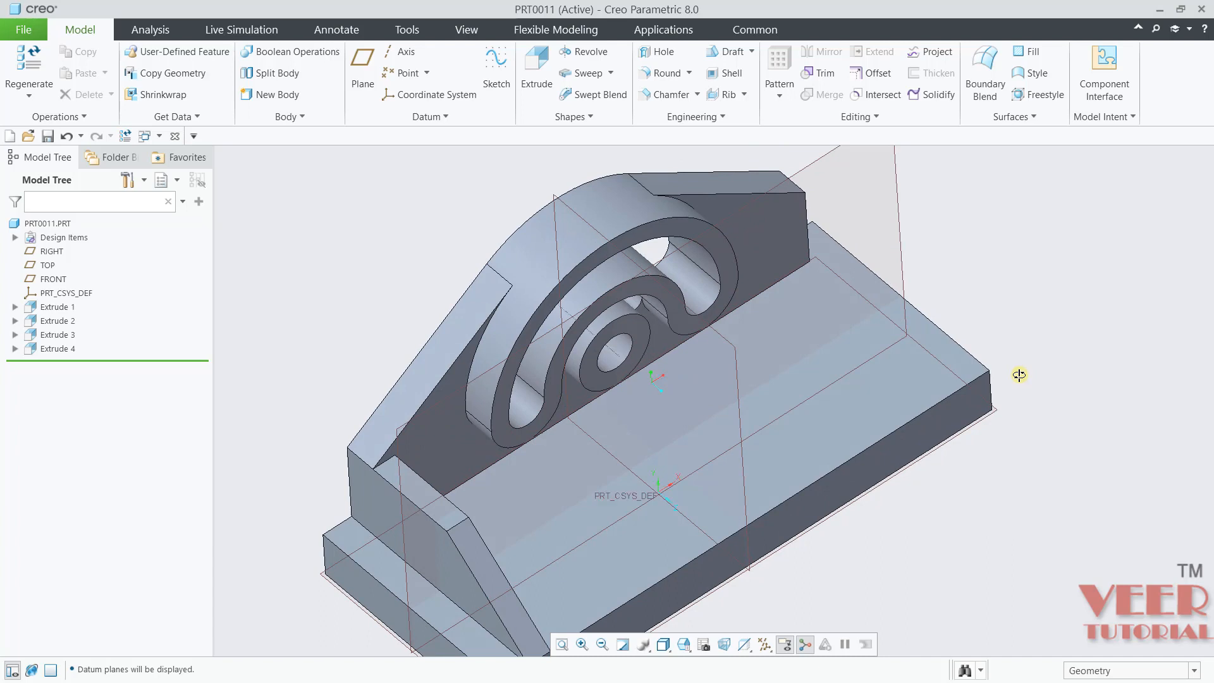
- Mirror the side rib extrusion about the RIGHT datum plane to the other end of the support plate
{"action": "left_click", "coordinate": [46, 350]}
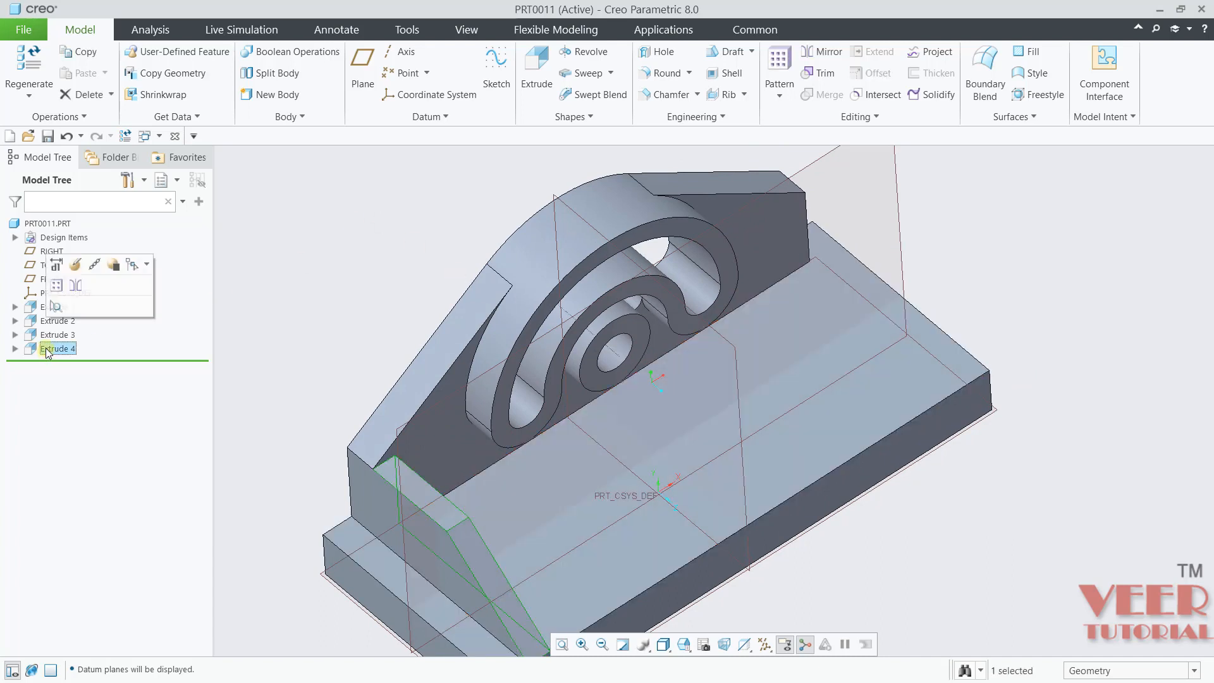
{"action": "left_click", "coordinate": [74, 287]}
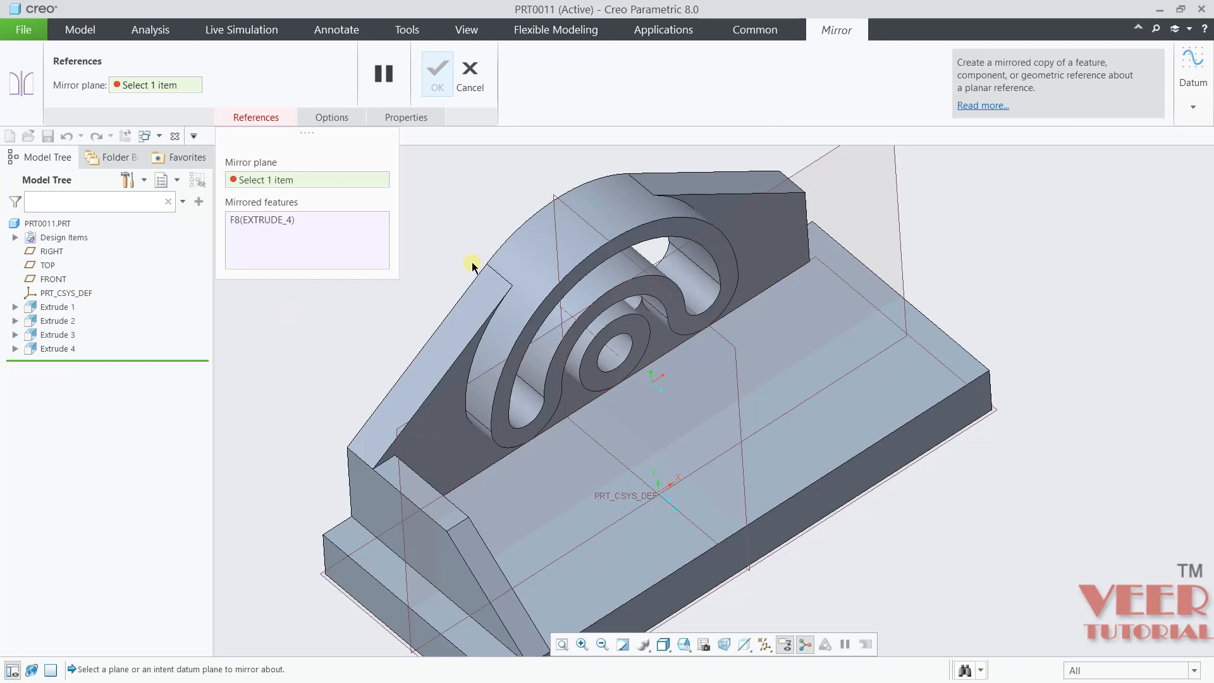
{"action": "scroll", "coordinate": [453, 184], "scroll_direction": "down", "scroll_amount": 5}
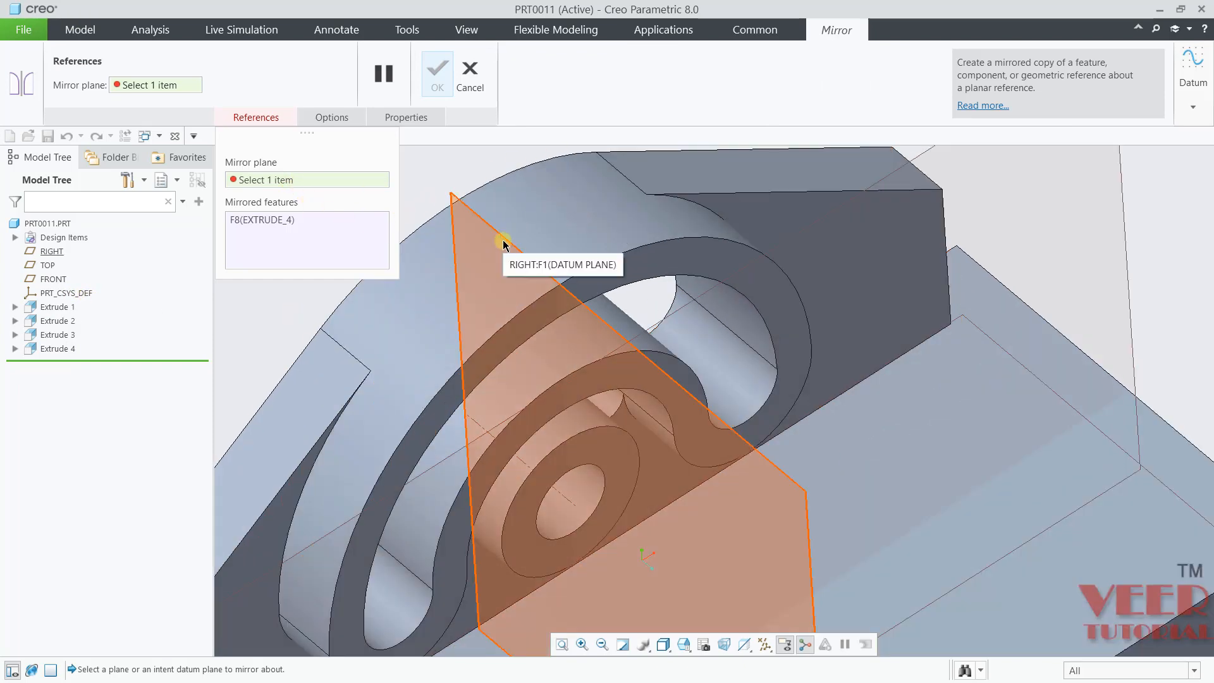
{"action": "left_click", "coordinate": [503, 242]}
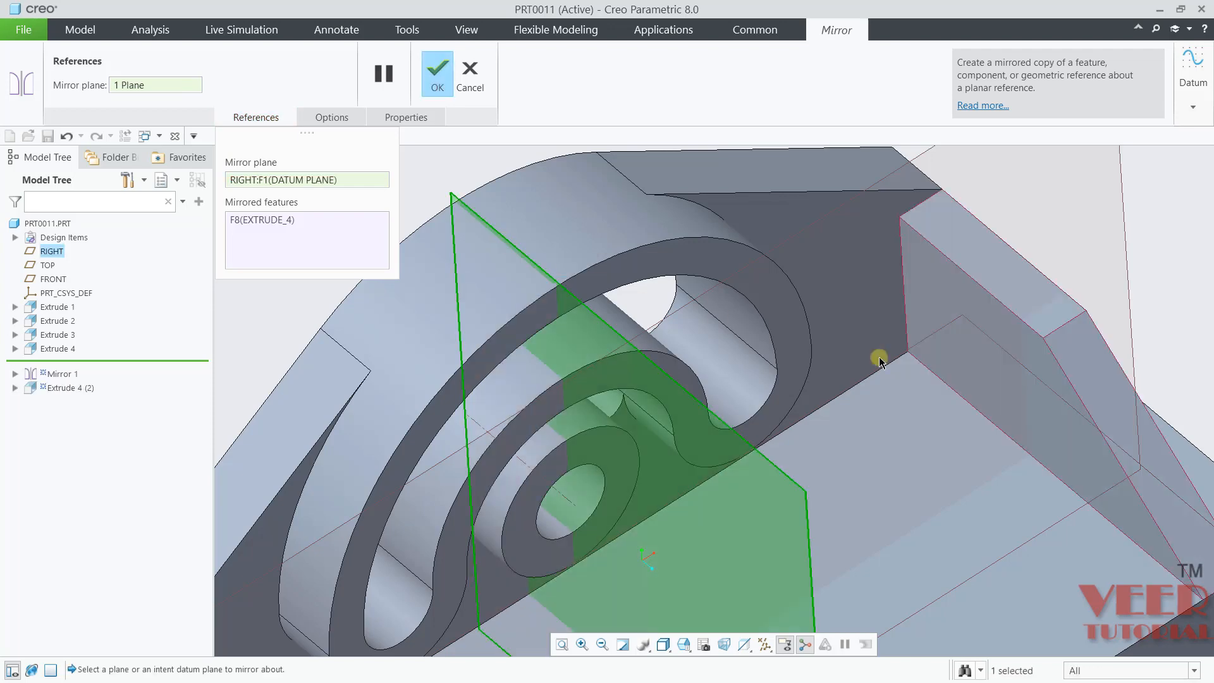
{"action": "scroll", "coordinate": [962, 306], "scroll_direction": "up", "scroll_amount": 3}
{"action": "scroll", "coordinate": [977, 404], "scroll_direction": "down", "scroll_amount": 3}
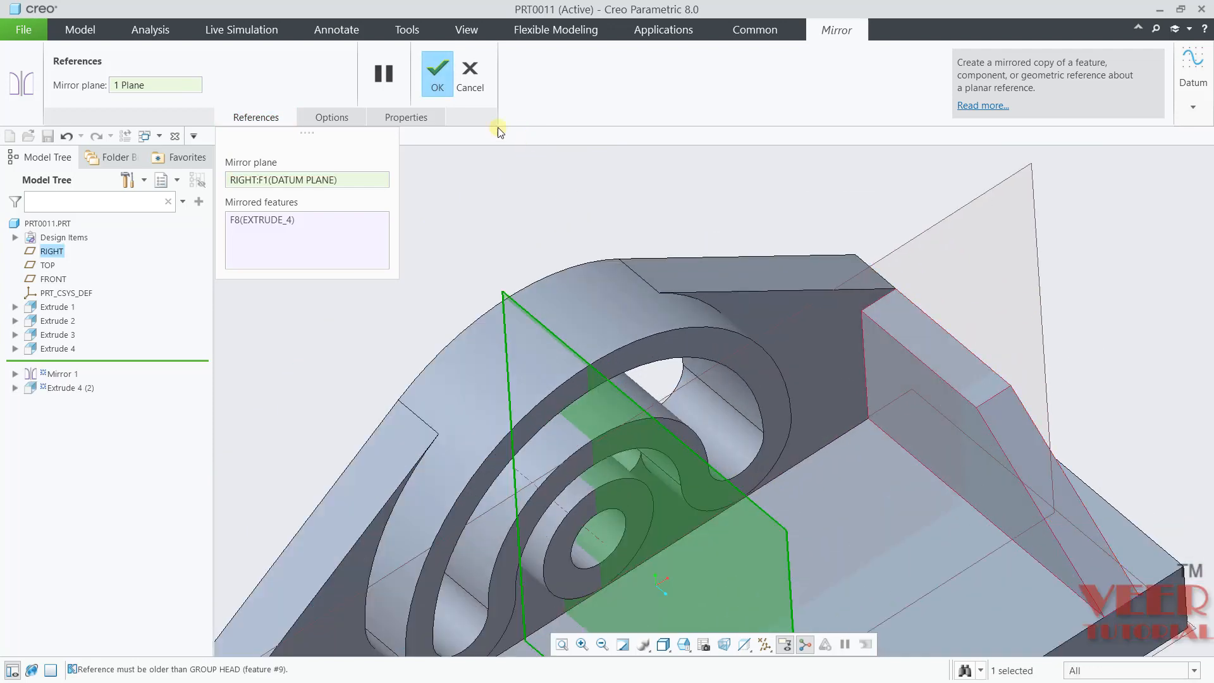
{"action": "left_click", "coordinate": [438, 75]}
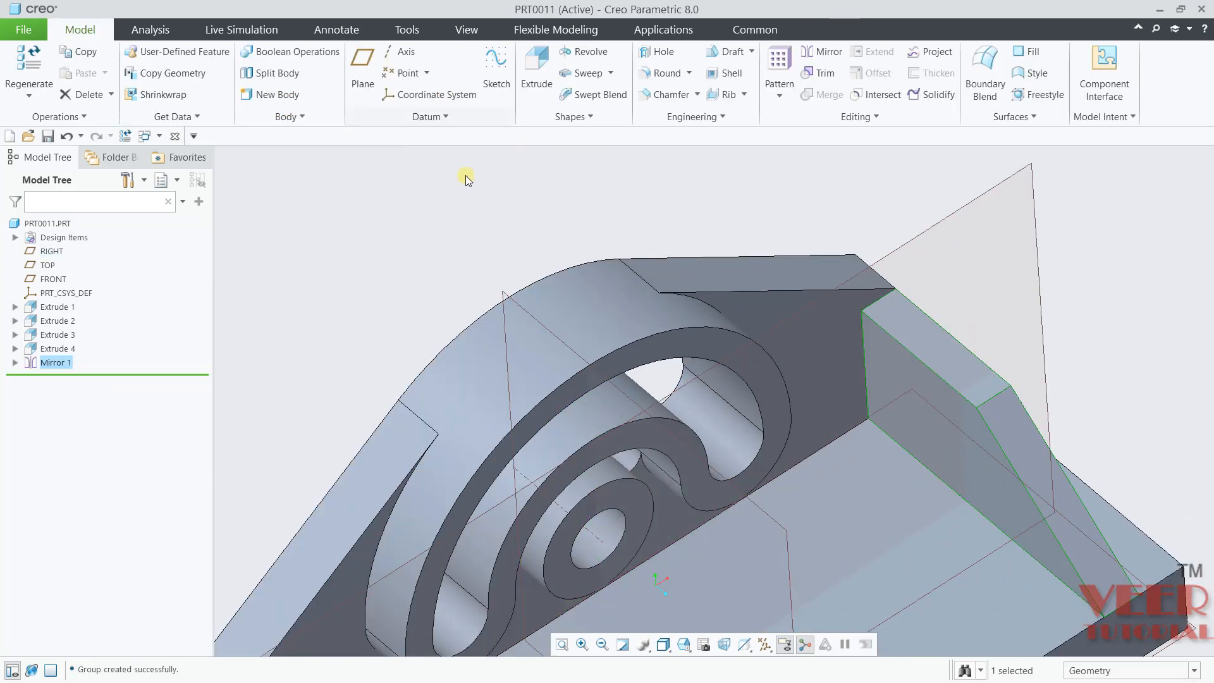
{"action": "scroll", "coordinate": [920, 268], "scroll_direction": "up", "scroll_amount": 3}
{"action": "mouse_move", "coordinate": [936, 285]}
{"action": "middle_mouse_down"}
{"action": "mouse_move", "coordinate": [929, 260]}
{"action": "mouse_move", "coordinate": [928, 270]}
{"action": "middle_mouse_up"}
- Switch to drawing_6.pdf in Foxit Reader and examine the width, height, radius and hole dimensions of the lugs below the base plate
{"action": "key", "text": "alt+Tab"}
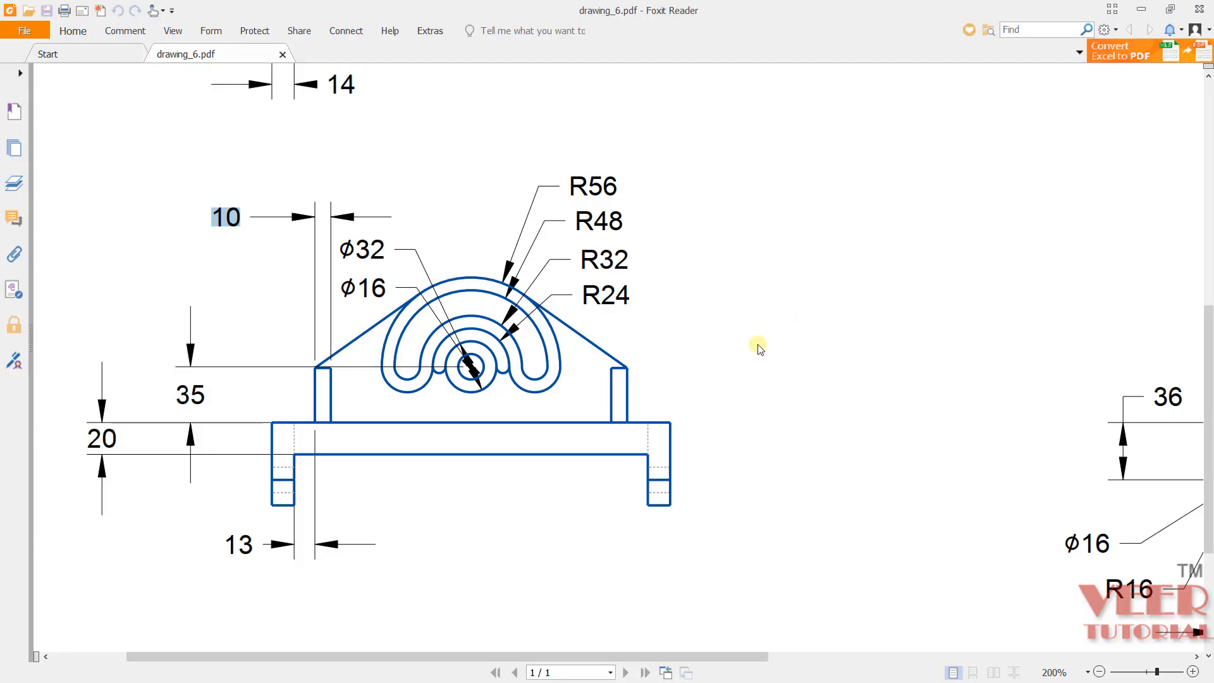
{"action": "scroll", "coordinate": [460, 370], "scroll_direction": "up", "scroll_amount": 3}
{"action": "scroll", "coordinate": [460, 370], "scroll_direction": "up", "scroll_amount": 3}
{"action": "scroll", "coordinate": [591, 576], "scroll_direction": "down", "scroll_amount": 8}
{"action": "left_click_drag", "start_coordinate": [651, 659], "coordinate": [939, 653]}
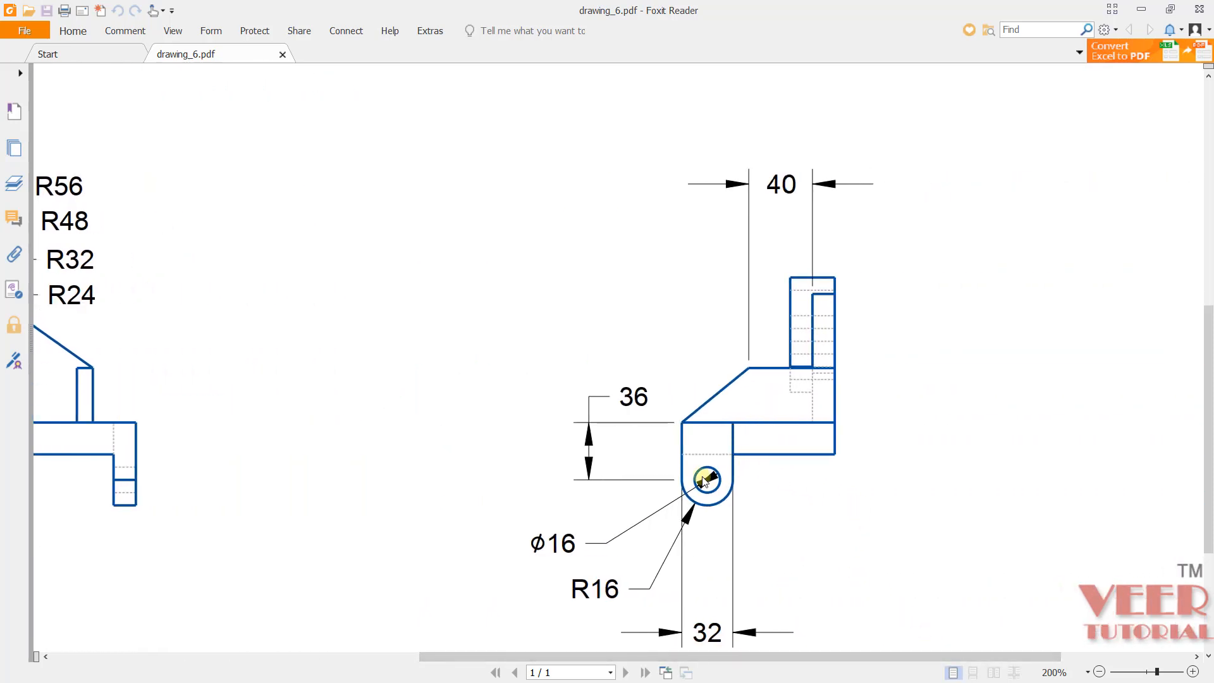
{"action": "scroll", "coordinate": [643, 485], "scroll_direction": "down", "scroll_amount": 1}
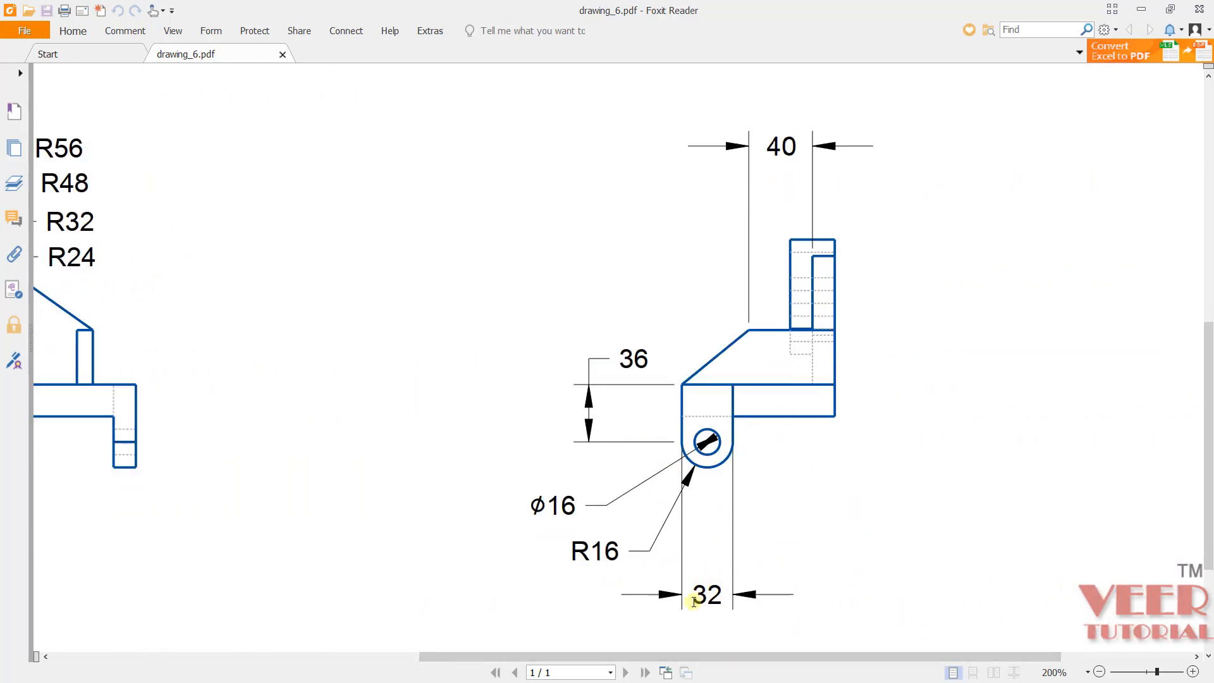
{"action": "left_click_drag", "start_coordinate": [691, 594], "coordinate": [727, 600]}
{"action": "left_click_drag", "start_coordinate": [633, 361], "coordinate": [648, 365]}
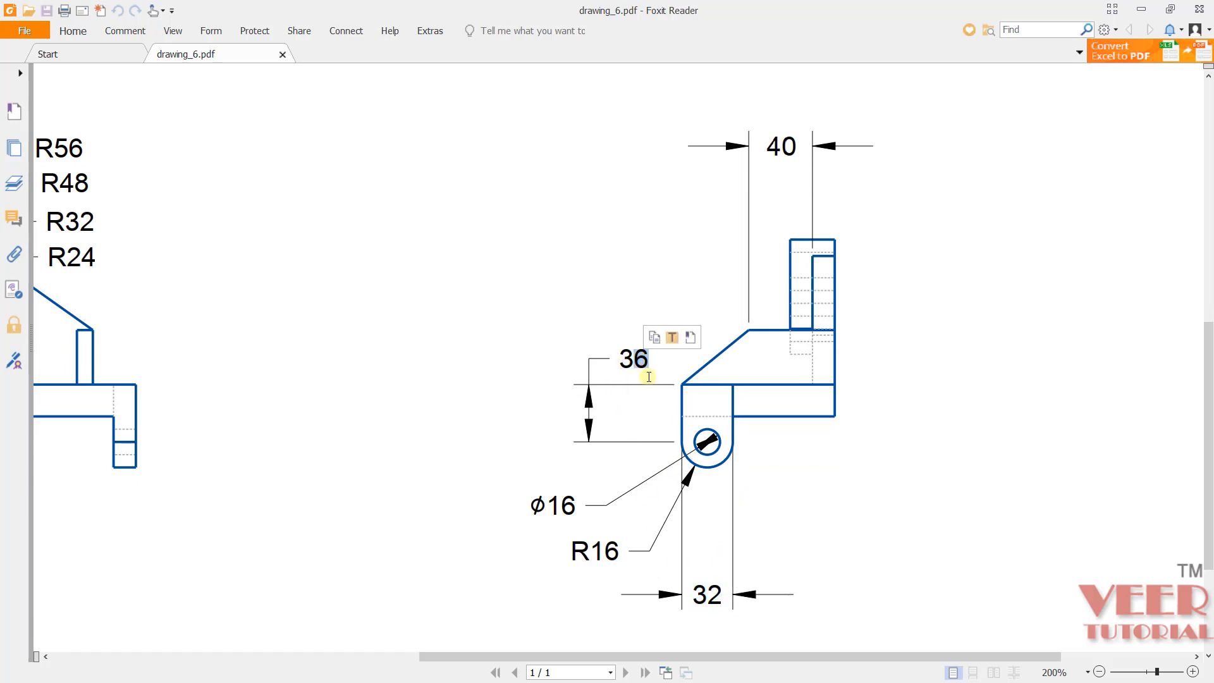
{"action": "left_click_drag", "start_coordinate": [535, 485], "coordinate": [622, 560]}
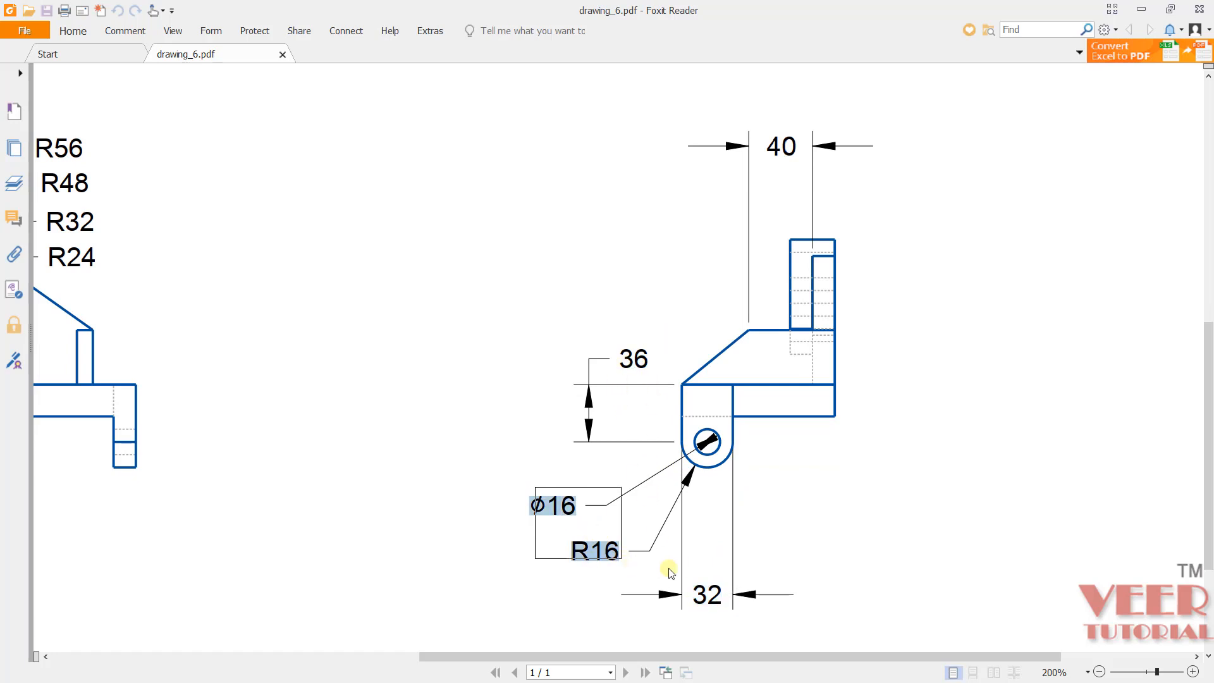
{"action": "left_click", "coordinate": [877, 548]}
- Switch back to Creo Parametric and start an extrude sketch on the base plate's end face, oriented parallel to the screen
{"action": "key", "text": "alt+Tab"}
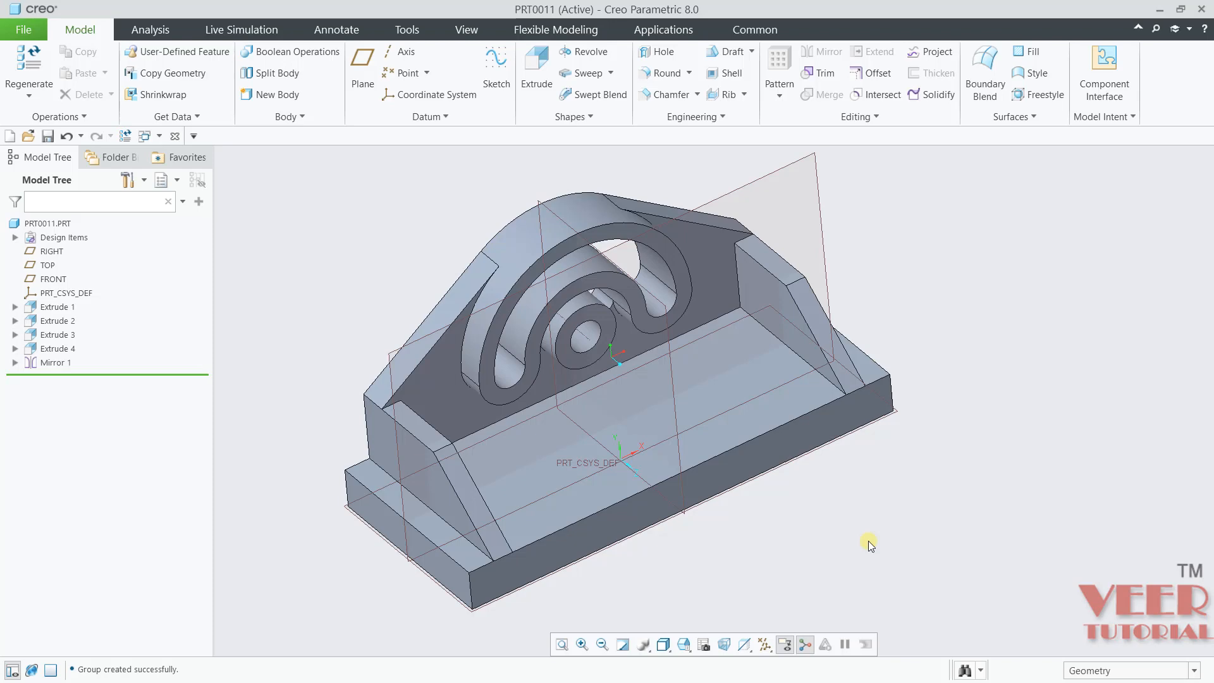
{"action": "left_click", "coordinate": [537, 63]}
{"action": "scroll", "coordinate": [411, 607], "scroll_direction": "up", "scroll_amount": 5}
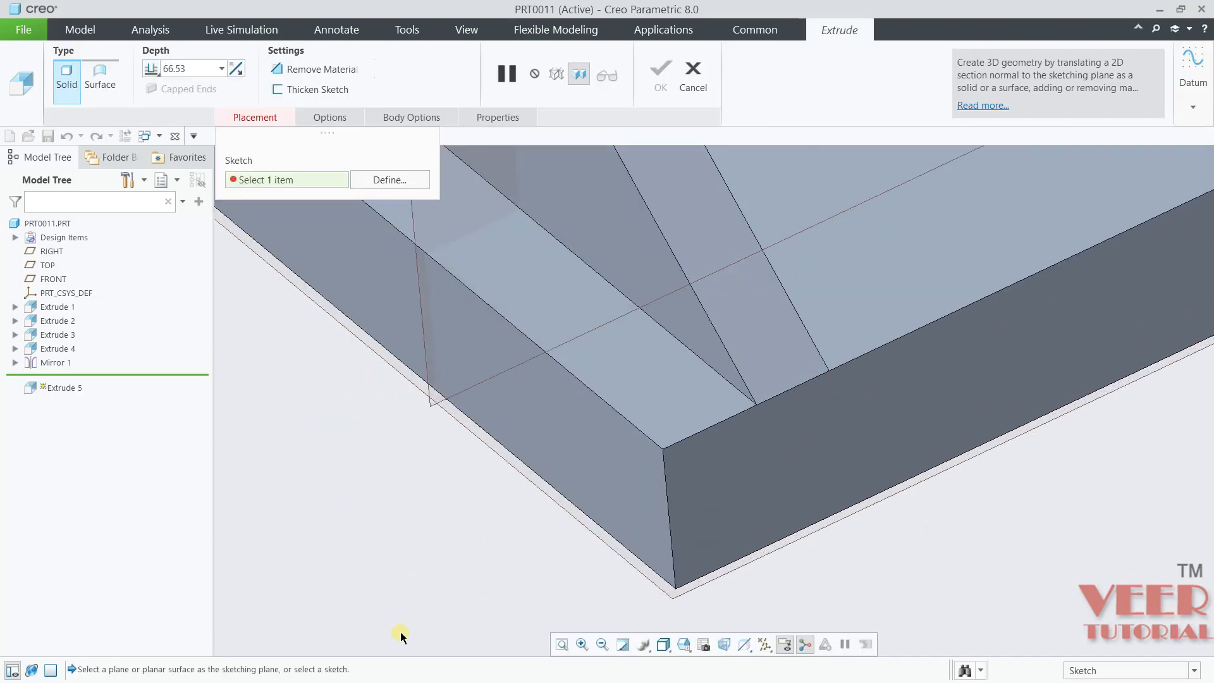
{"action": "left_click", "coordinate": [603, 445]}
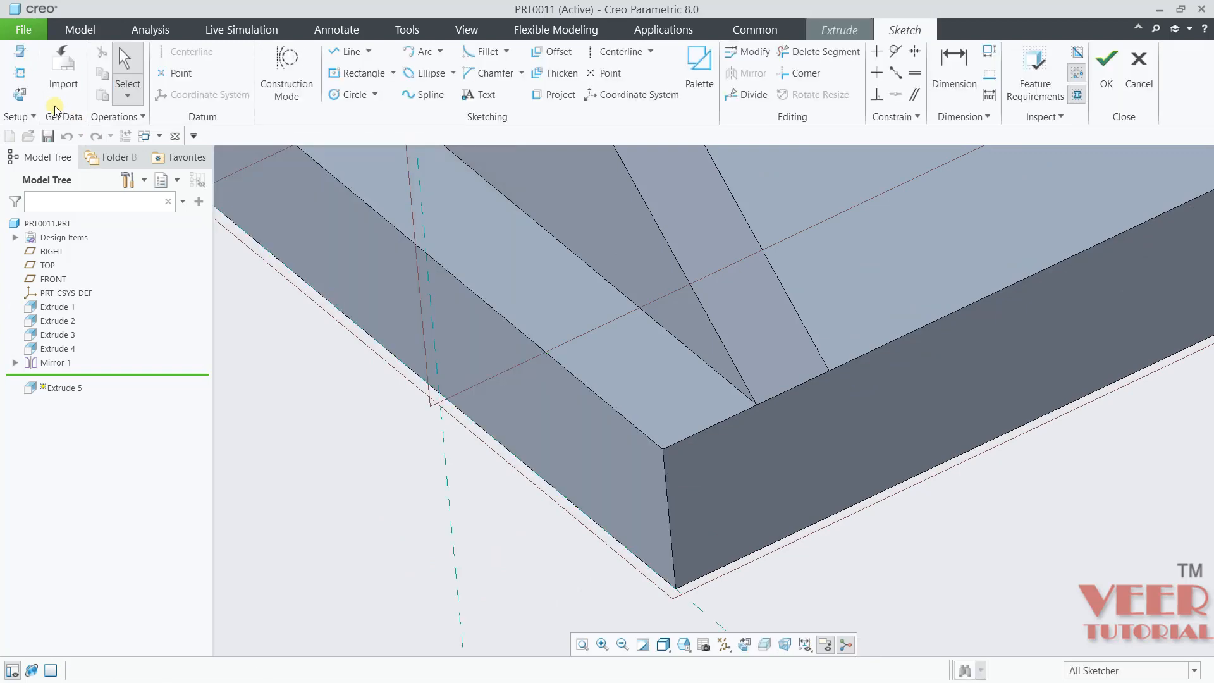
{"action": "left_click", "coordinate": [20, 94]}
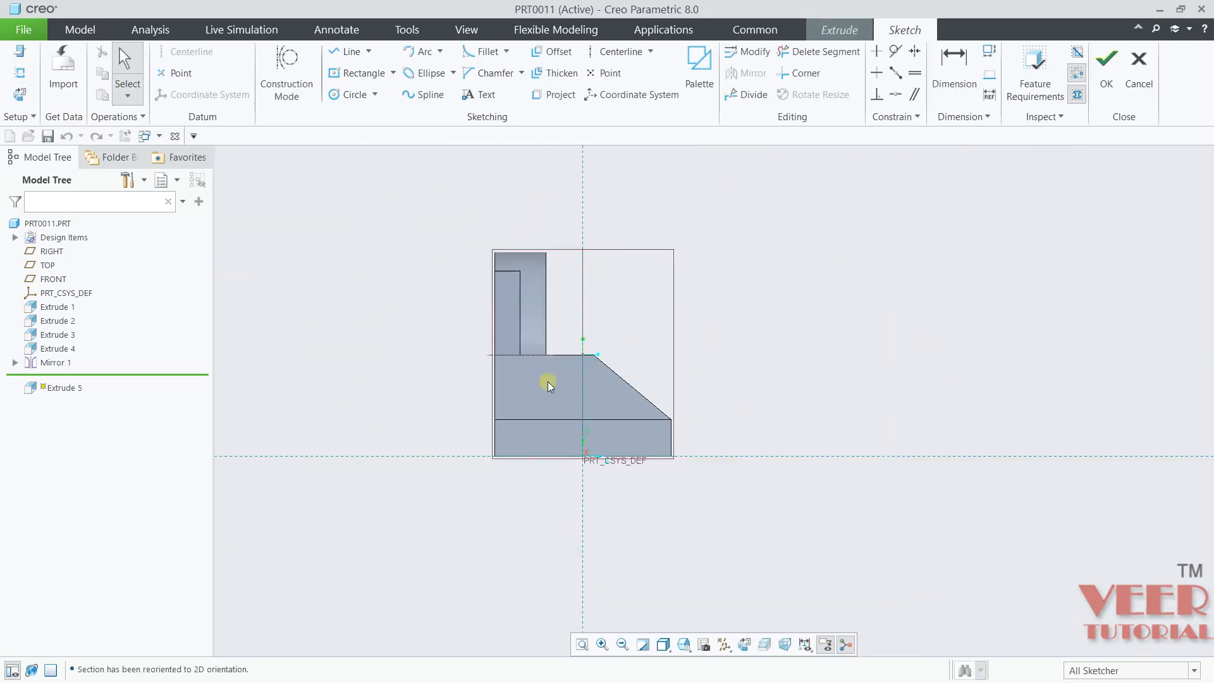
- Add the base plate's top edge, front edge and the TOP datum plane as sketch references, and hide all datum features
{"action": "scroll", "coordinate": [613, 440], "scroll_direction": "down", "scroll_amount": 6}
{"action": "left_click", "coordinate": [20, 73]}
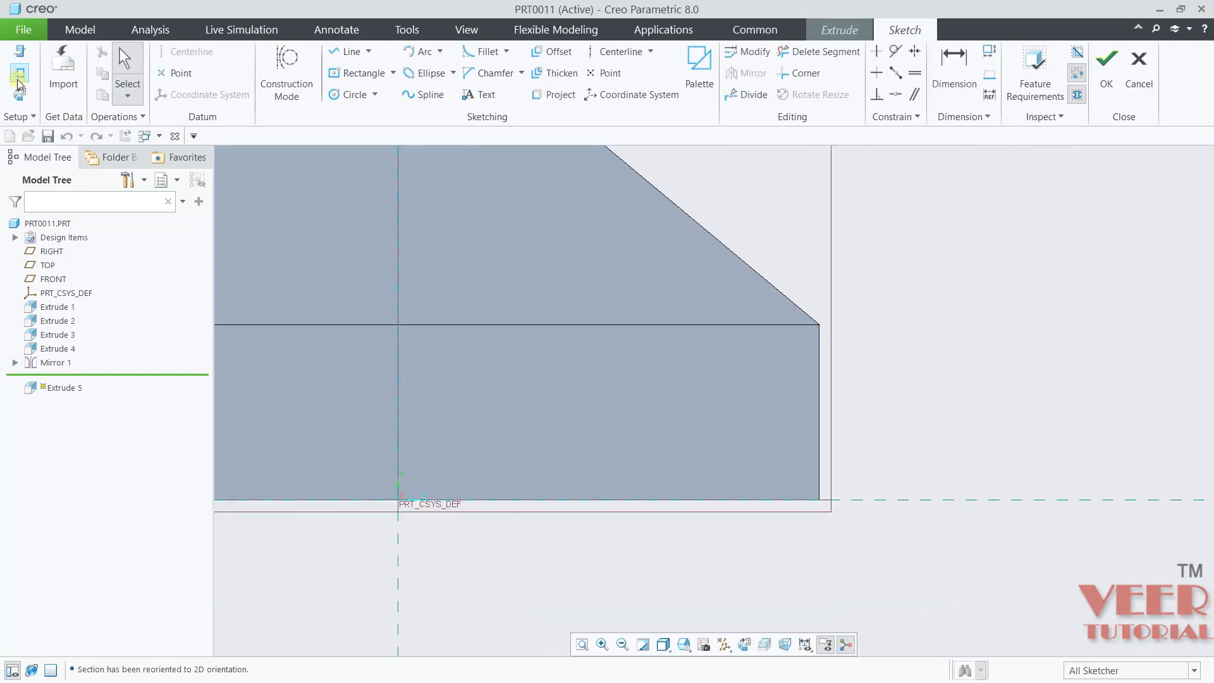
{"action": "left_click", "coordinate": [753, 325]}
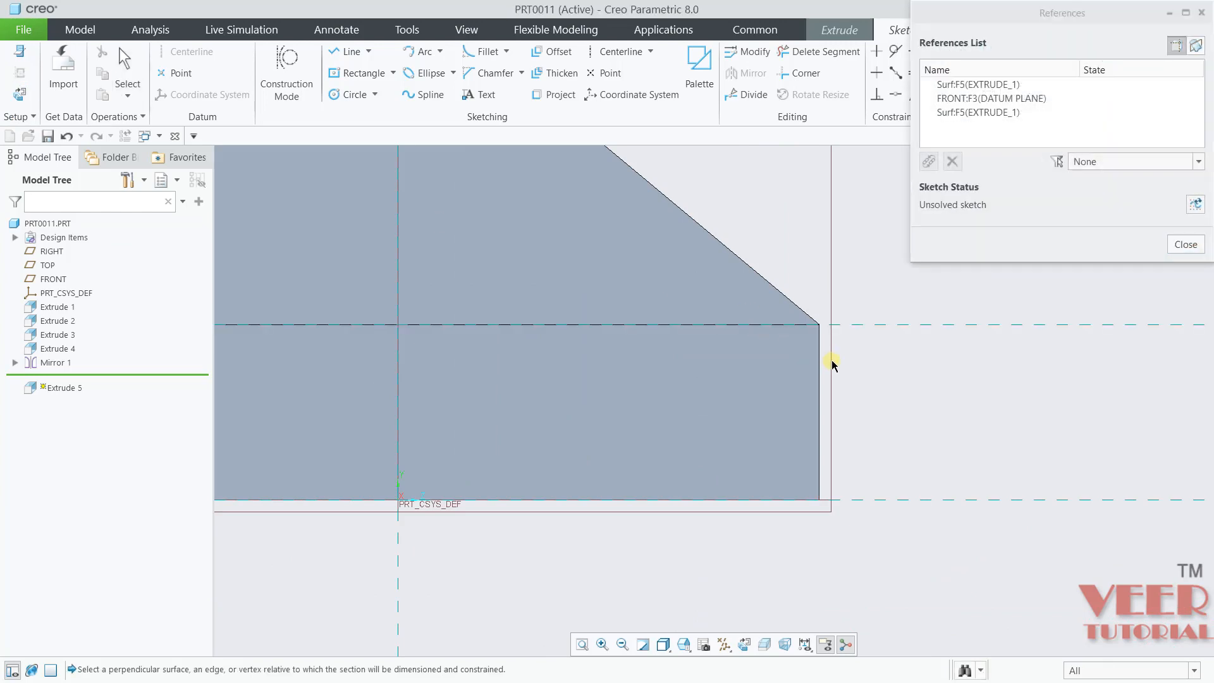
{"action": "left_click", "coordinate": [819, 399]}
{"action": "left_click", "coordinate": [727, 500]}
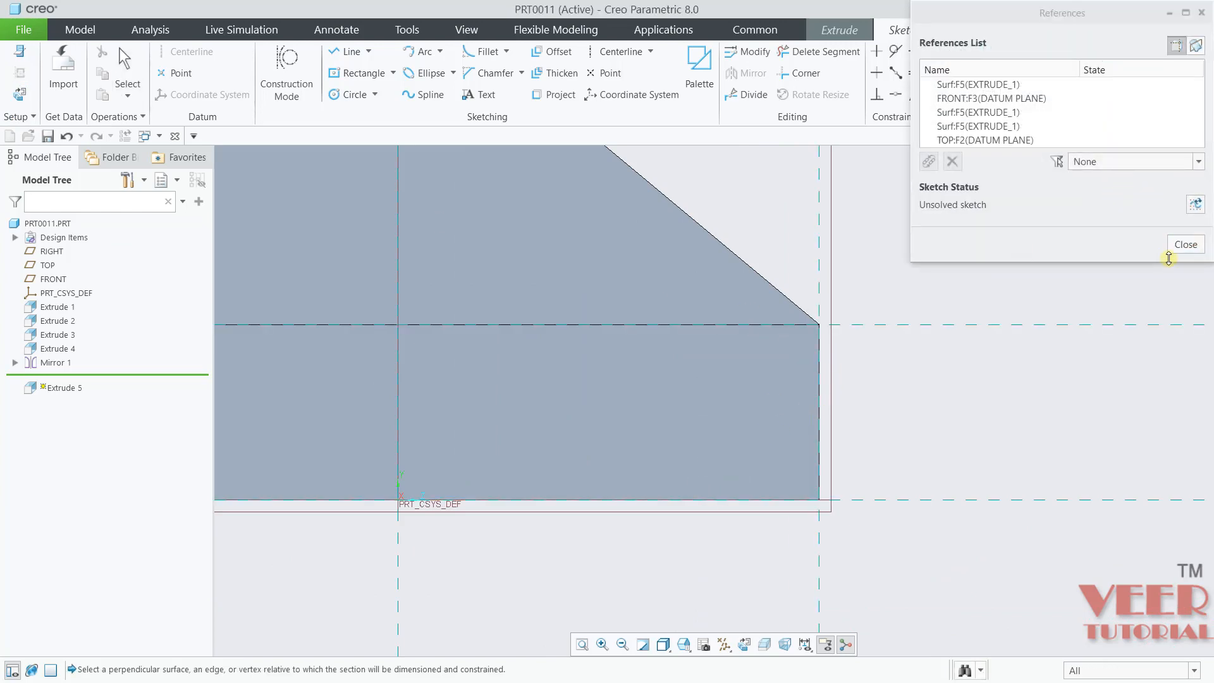
{"action": "left_click", "coordinate": [1186, 245]}
{"action": "left_click", "coordinate": [724, 645]}
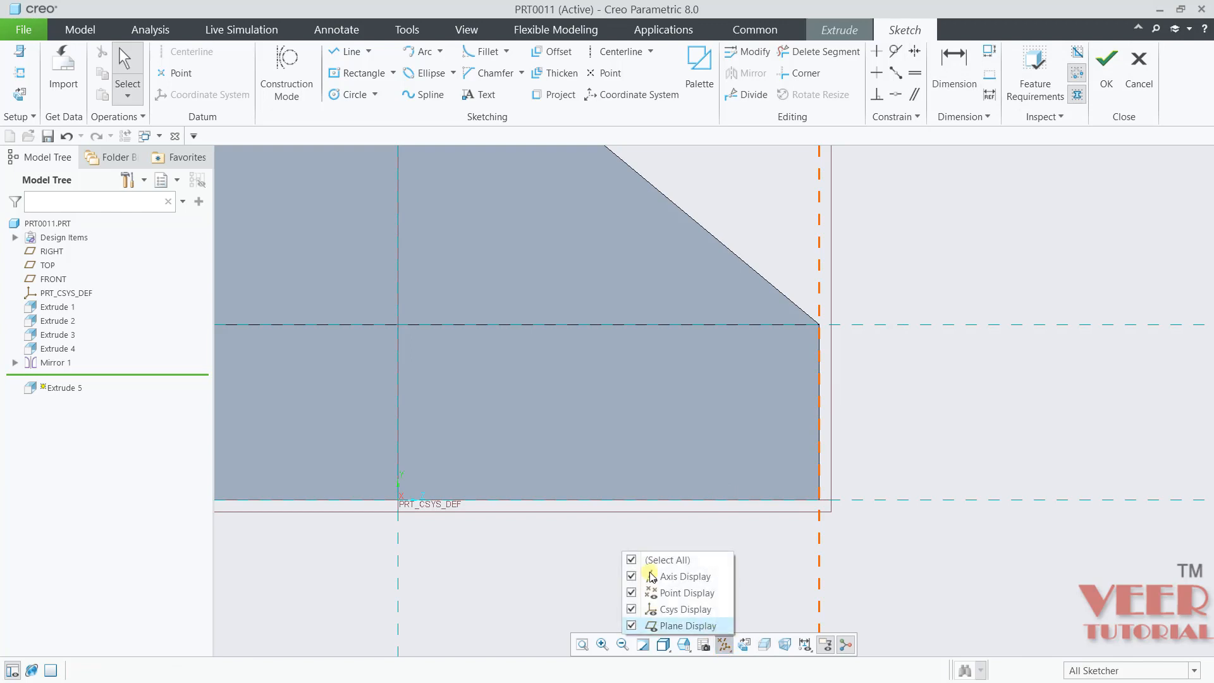
{"action": "left_click", "coordinate": [634, 562]}
- Sketch a corner rectangle about 45 by 35 mm below the base plate, starting from its lower front corner
{"action": "scroll", "coordinate": [753, 403], "scroll_direction": "down", "scroll_amount": 3}
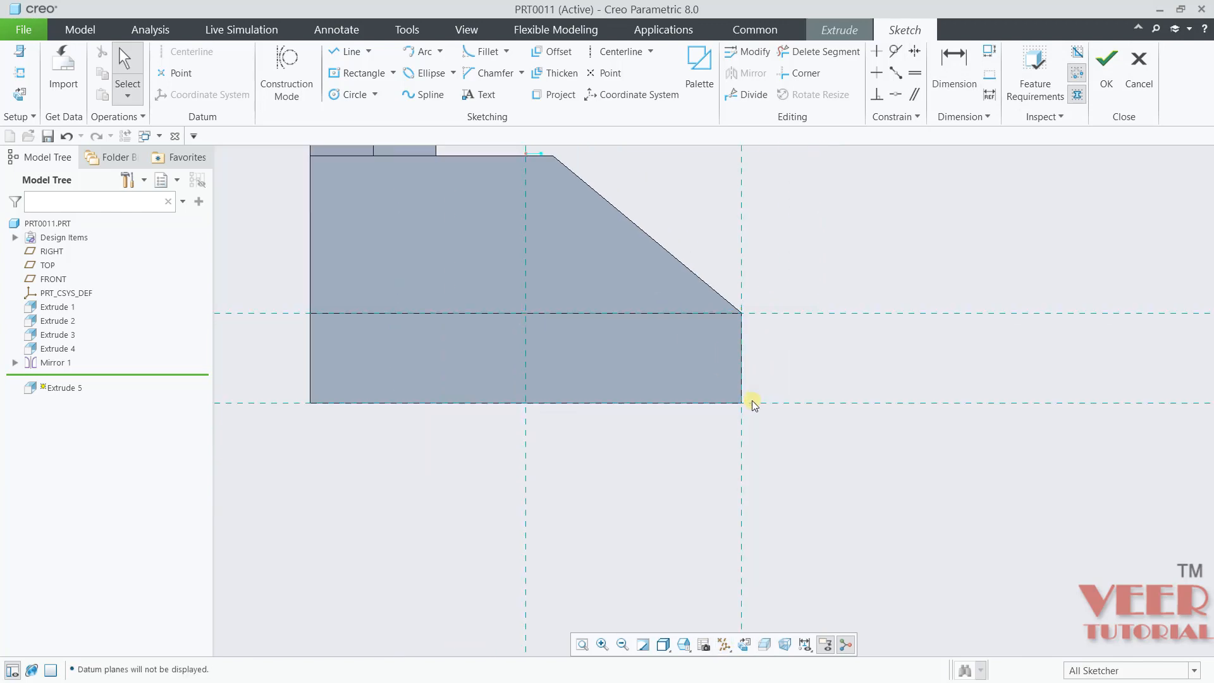
{"action": "scroll", "coordinate": [822, 357], "scroll_direction": "up", "scroll_amount": 2}
{"action": "left_click", "coordinate": [392, 73]}
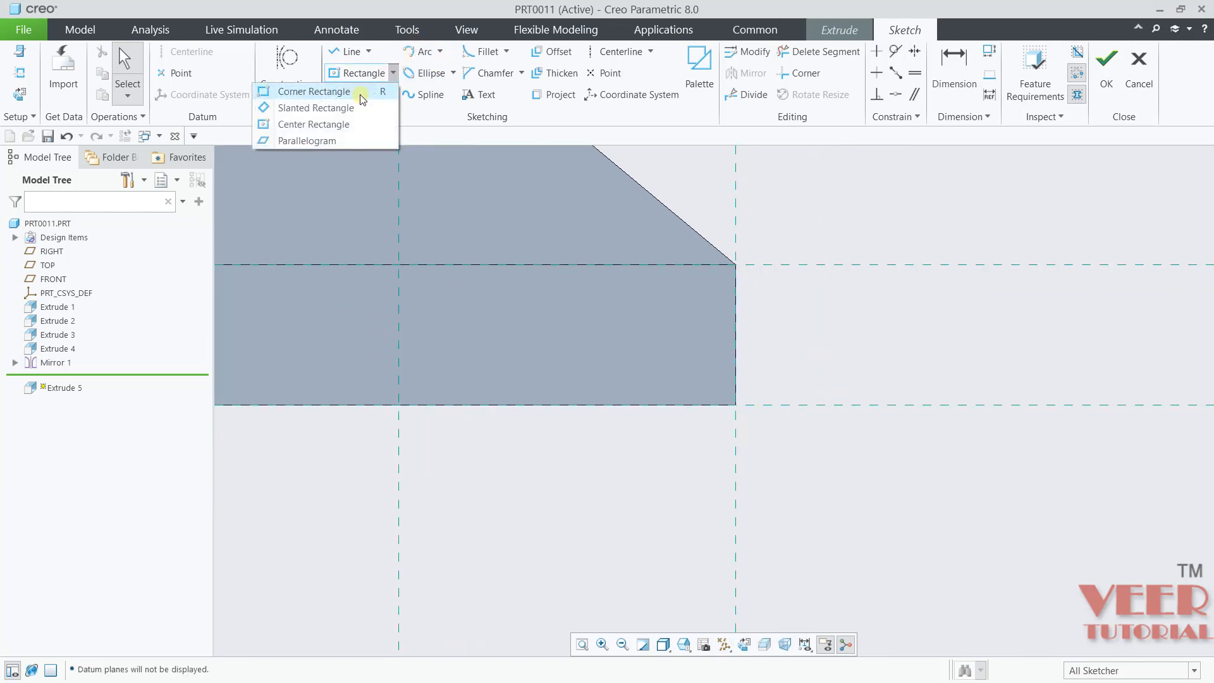
{"action": "left_click", "coordinate": [362, 95]}
{"action": "left_click", "coordinate": [735, 405]}
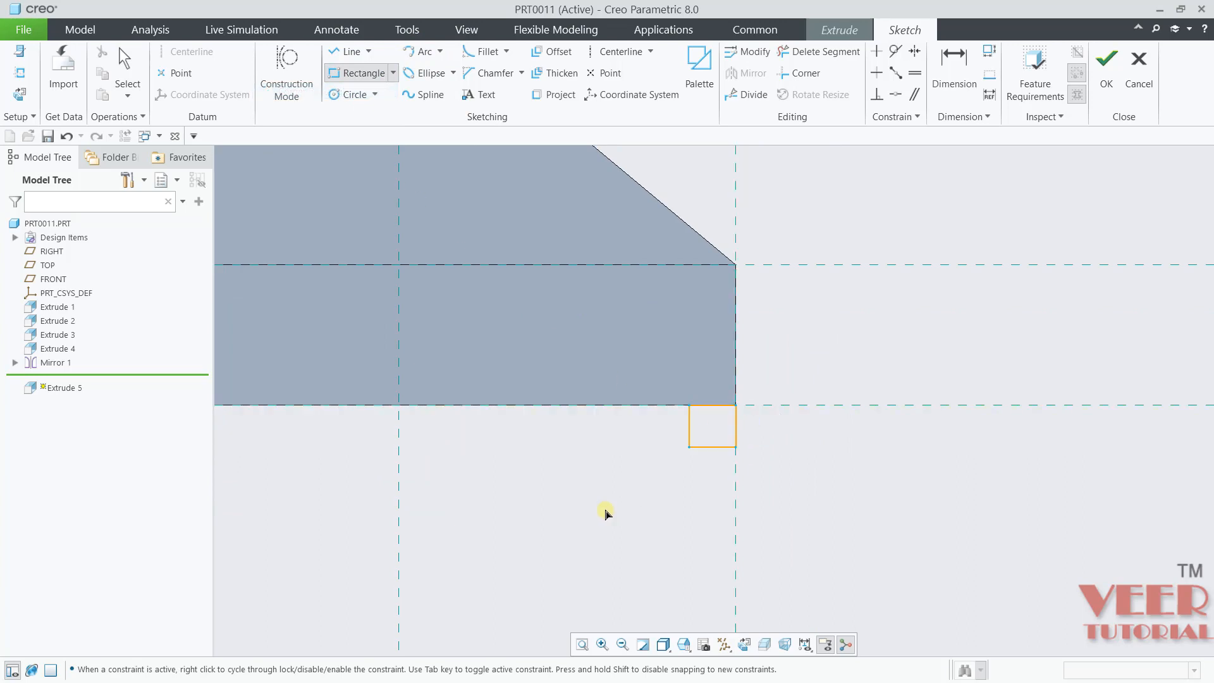
{"action": "left_click", "coordinate": [418, 655]}
{"action": "middle_click", "coordinate": [658, 357]}
{"action": "scroll", "coordinate": [666, 359], "scroll_direction": "down", "scroll_amount": 2}
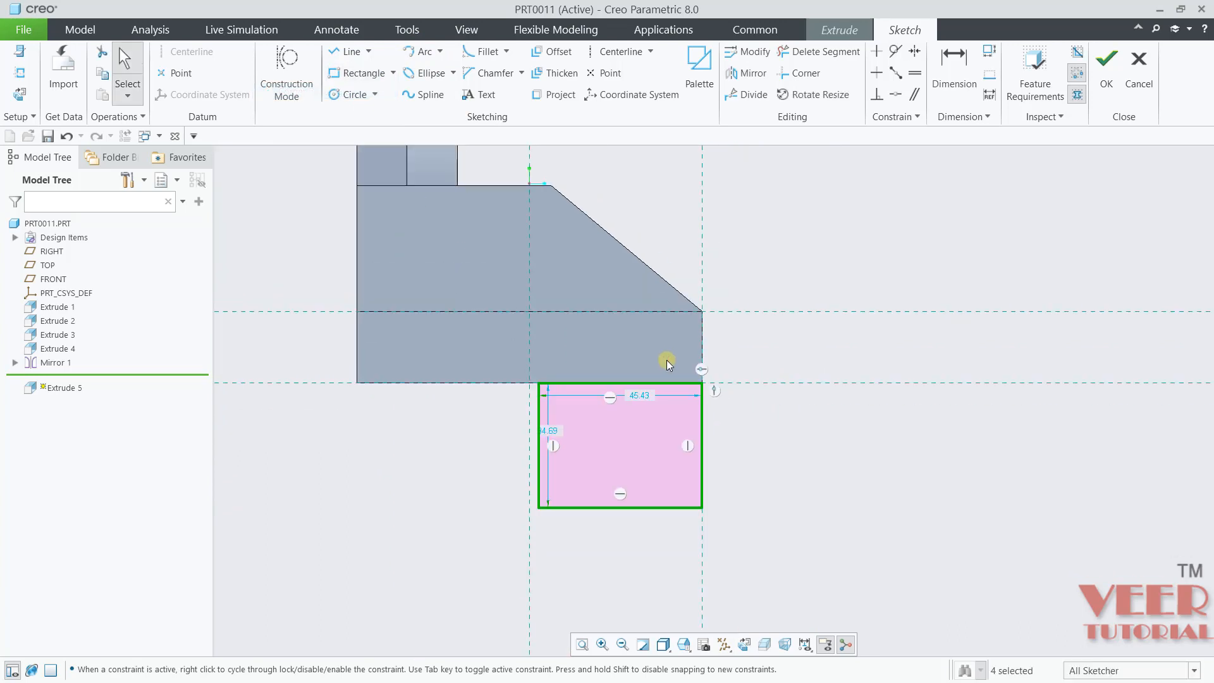
- Set the lug rectangle's width to 32 mm and its height to 36 mm
{"action": "scroll", "coordinate": [666, 359], "scroll_direction": "up", "scroll_amount": 3}
{"action": "double_click", "coordinate": [613, 389]}
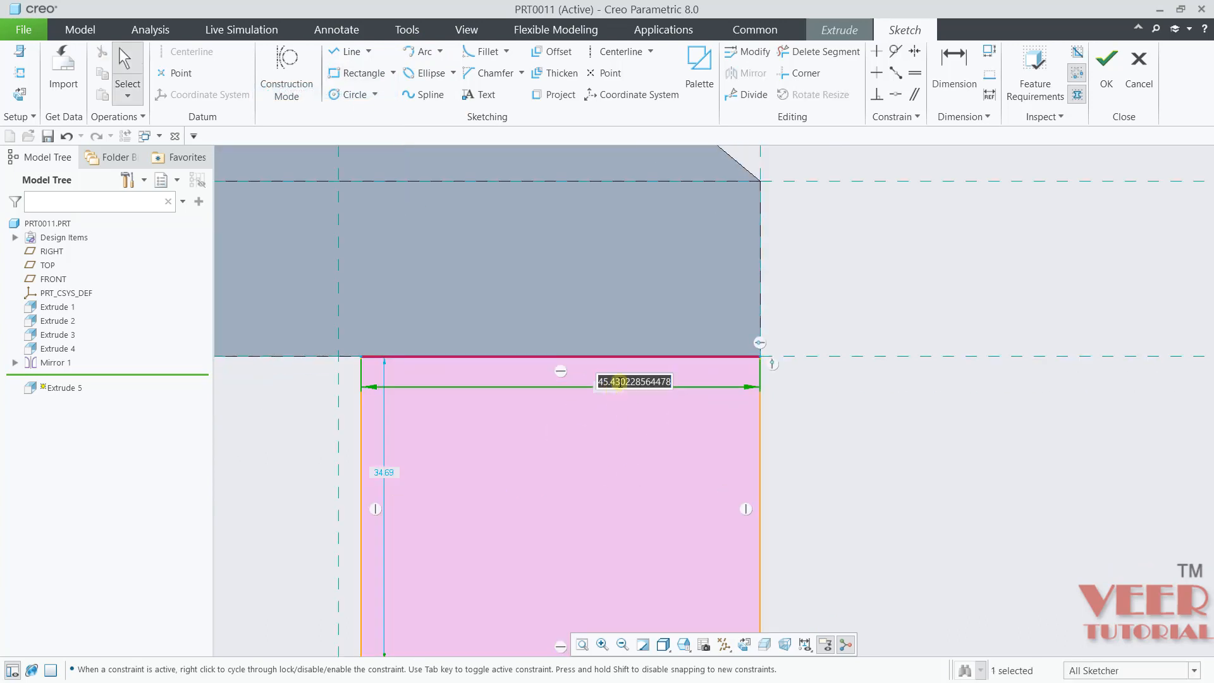
{"action": "type", "text": "32"}
{"action": "key", "text": "Return"}
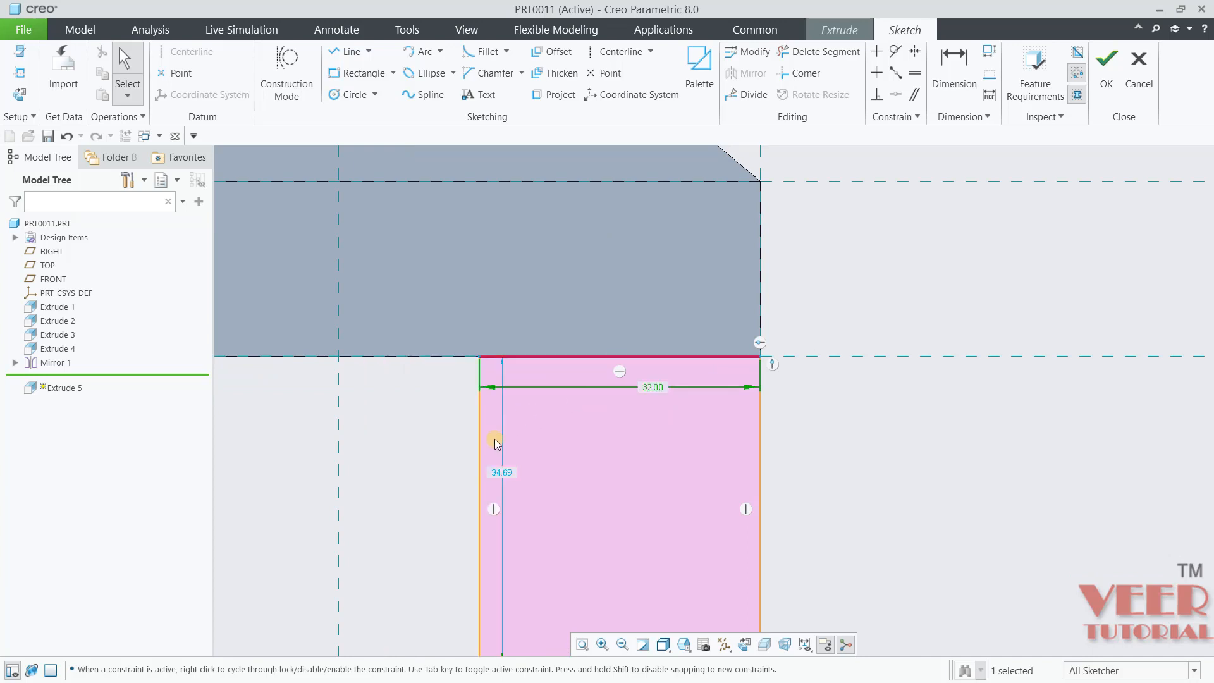
{"action": "double_click", "coordinate": [502, 475]}
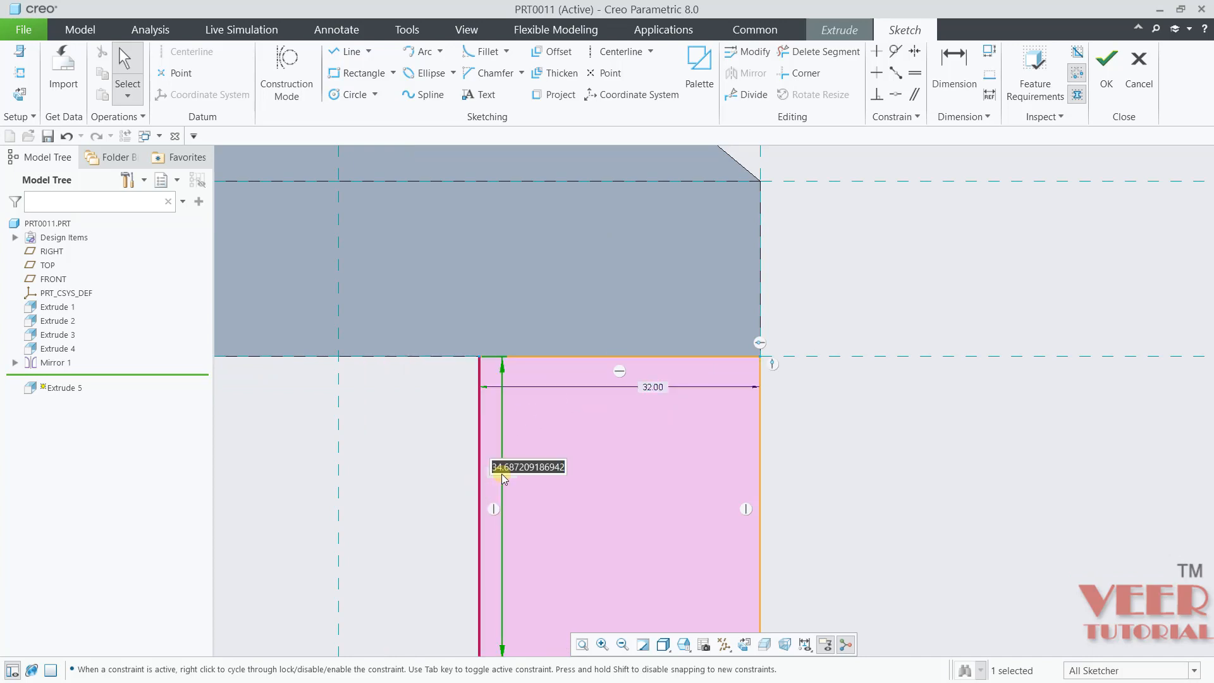
{"action": "type", "text": "36"}
{"action": "key", "text": "Return"}
{"action": "scroll", "coordinate": [503, 477], "scroll_direction": "down", "scroll_amount": 3}
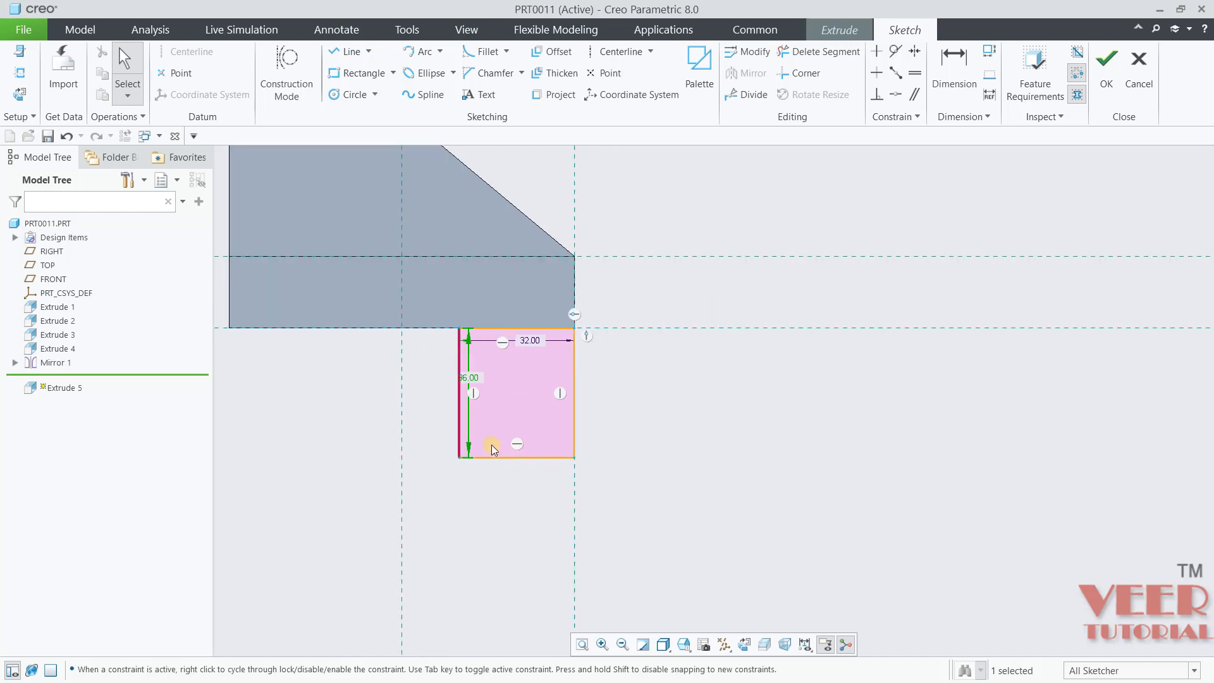
{"action": "scroll", "coordinate": [579, 547], "scroll_direction": "up", "scroll_amount": 3}
{"action": "left_click", "coordinate": [591, 560]}
{"action": "scroll", "coordinate": [632, 544], "scroll_direction": "down", "scroll_amount": 3}
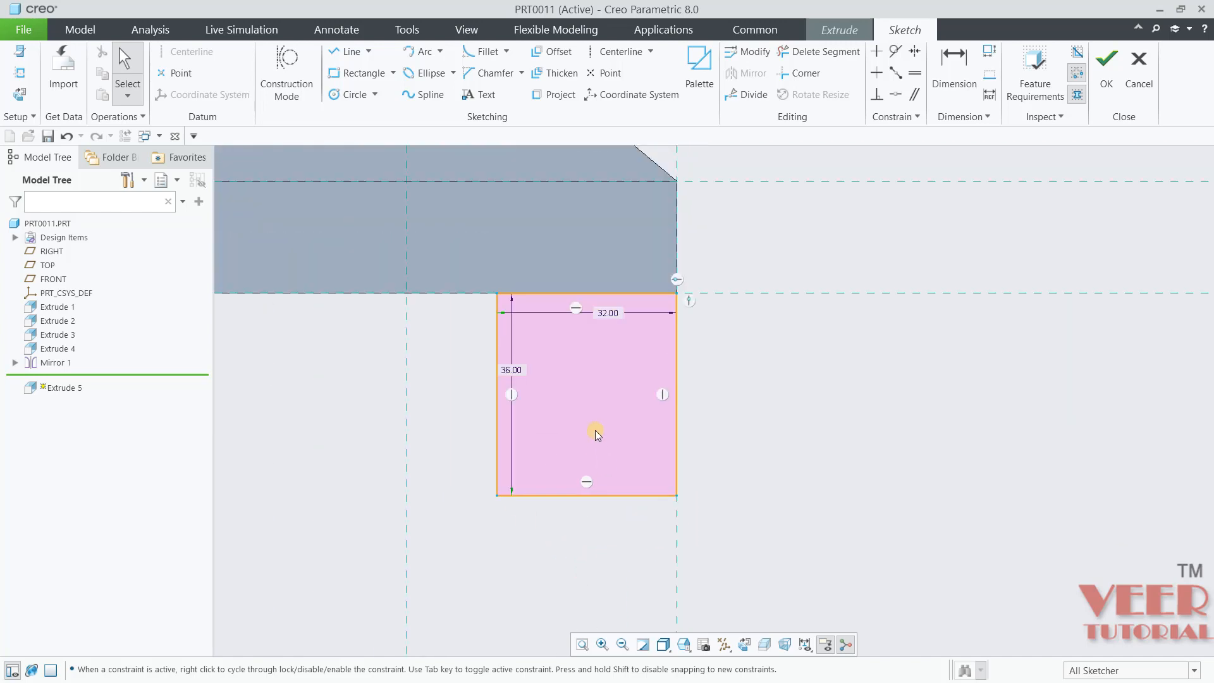
- Draw two concentric circles about 12 and 21 mm in diameter, centred on the midpoint of the rectangle's lower edge
{"action": "scroll", "coordinate": [596, 428], "scroll_direction": "up", "scroll_amount": 5}
{"action": "left_click", "coordinate": [375, 94]}
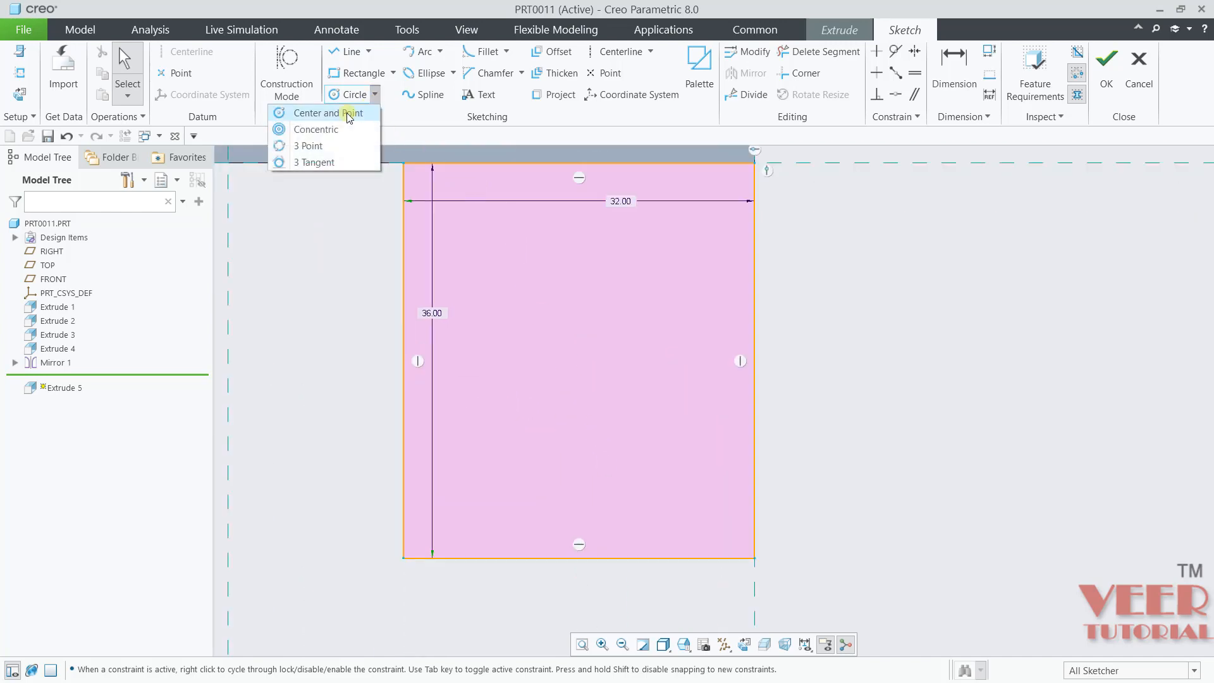
{"action": "left_click", "coordinate": [347, 112]}
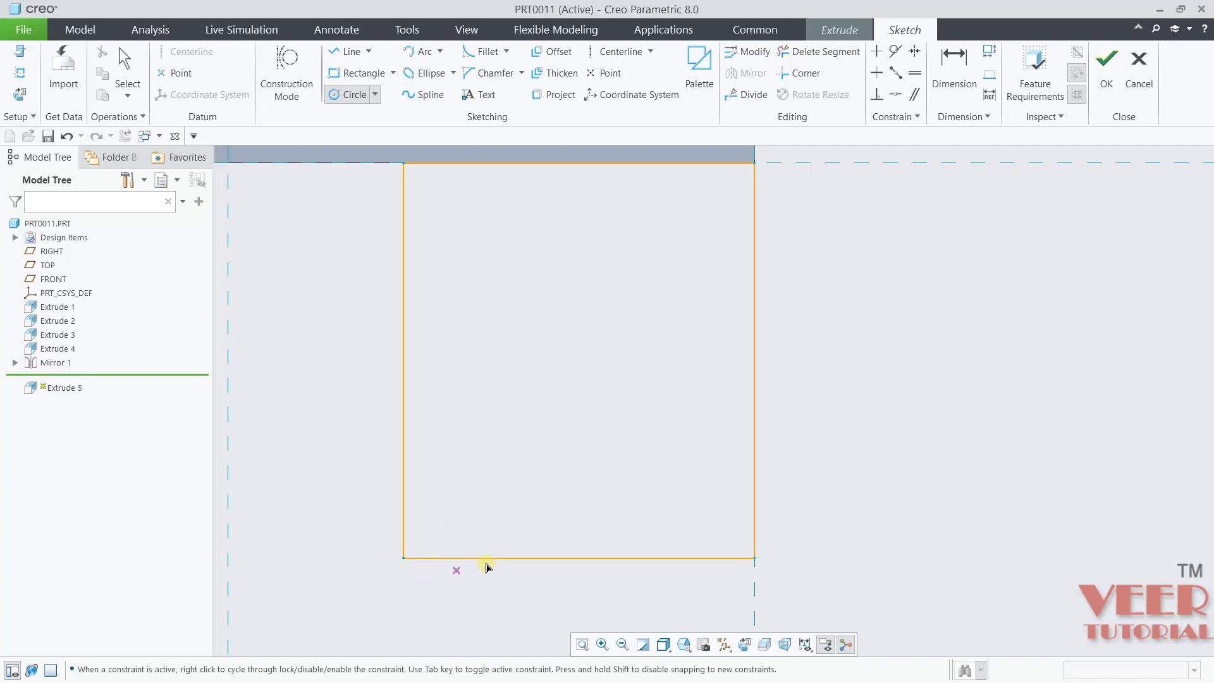
{"action": "scroll", "coordinate": [579, 563], "scroll_direction": "up", "scroll_amount": 4}
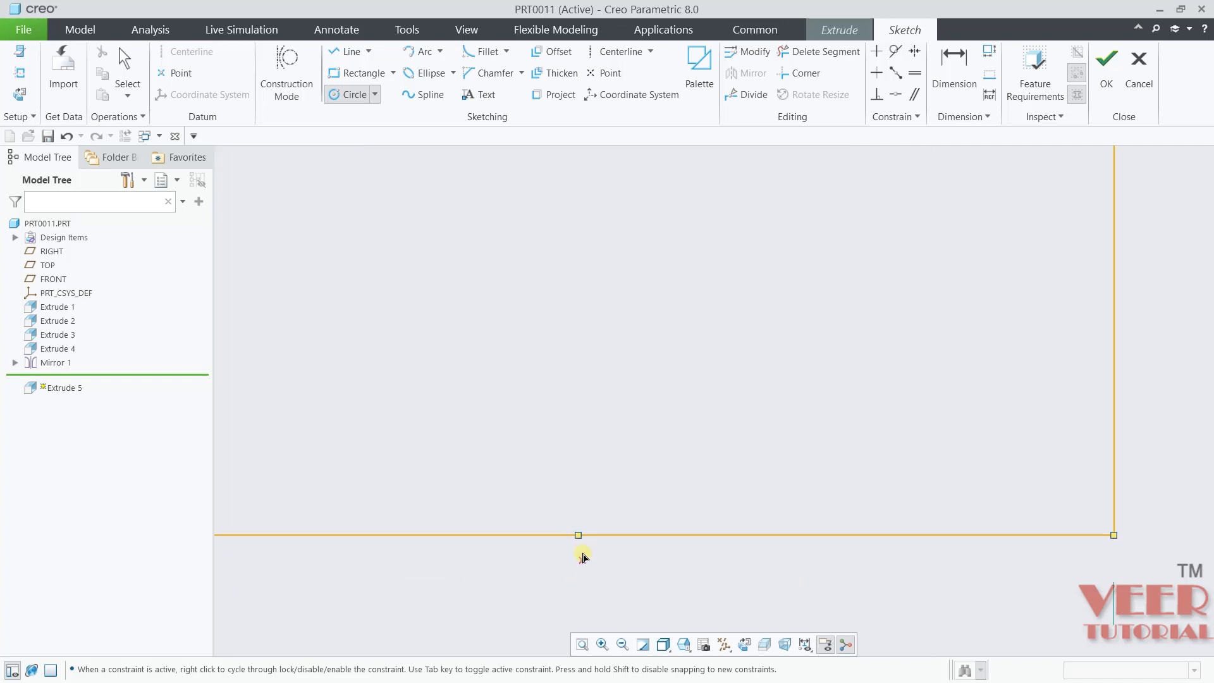
{"action": "left_click", "coordinate": [579, 536]}
{"action": "scroll", "coordinate": [578, 537], "scroll_direction": "down", "scroll_amount": 5}
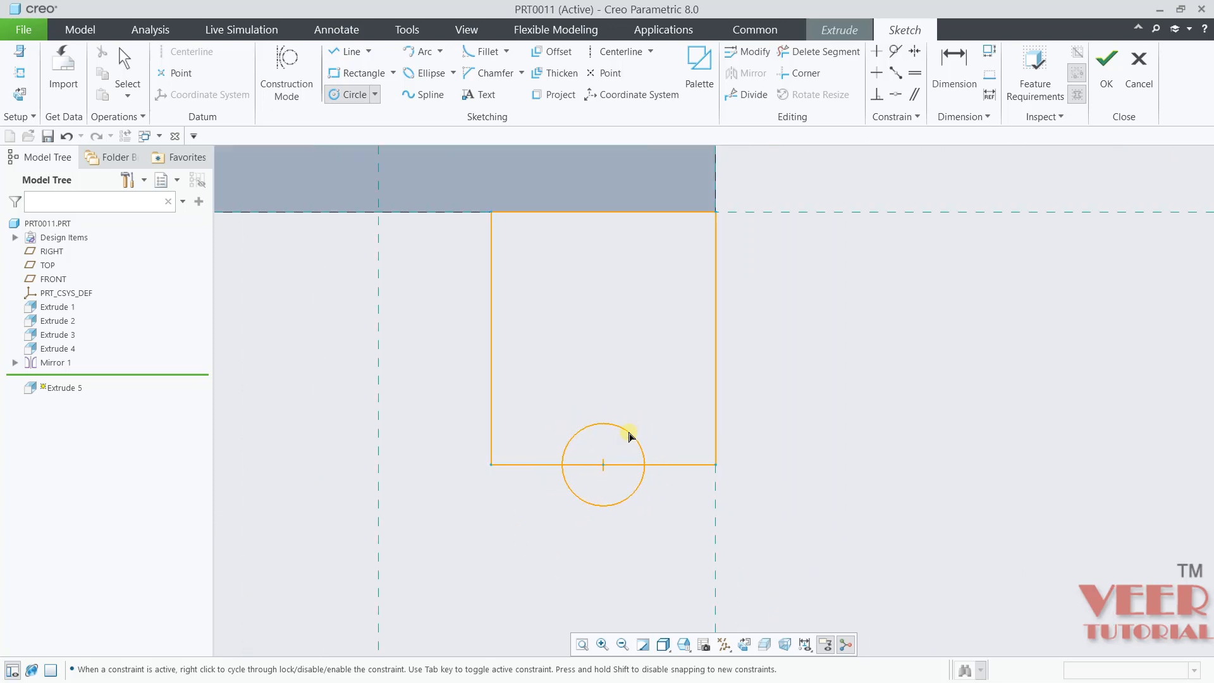
{"action": "left_click", "coordinate": [629, 435]}
{"action": "scroll", "coordinate": [615, 454], "scroll_direction": "up", "scroll_amount": 2}
{"action": "left_click", "coordinate": [599, 467]}
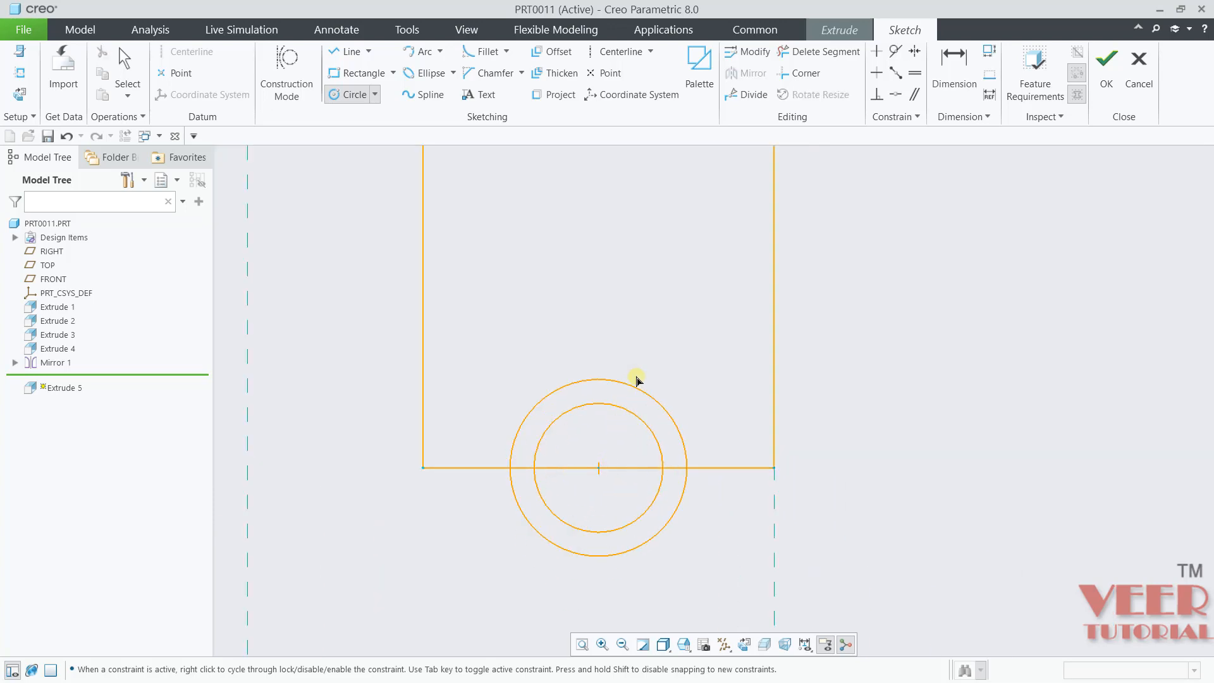
{"action": "left_click", "coordinate": [645, 360]}
{"action": "middle_click", "coordinate": [894, 298]}
{"action": "scroll", "coordinate": [488, 392], "scroll_direction": "up", "scroll_amount": 2}
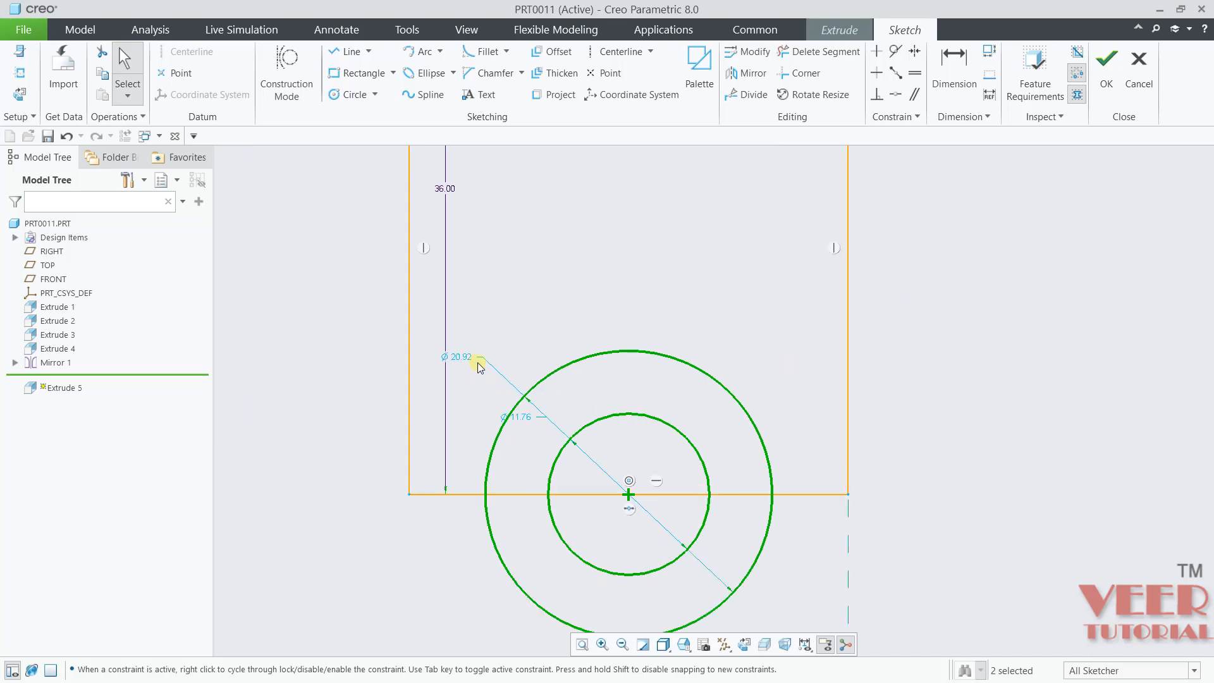
- Set the inner circle's diameter to 16 mm, then convert the outer circle's dimension to a radius of 16 mm
{"action": "double_click", "coordinate": [534, 431]}
{"action": "type", "text": "16"}
{"action": "key", "text": "Return"}
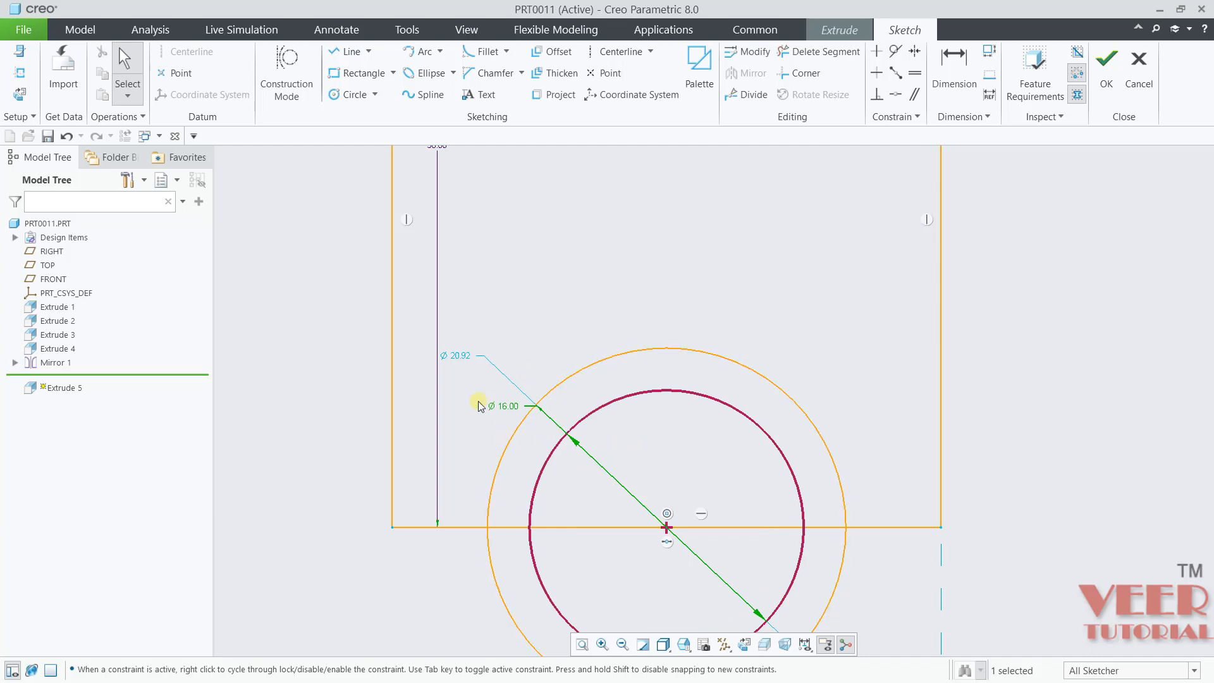
{"action": "left_click", "coordinate": [461, 356]}
{"action": "scroll", "coordinate": [462, 359], "scroll_direction": "up", "scroll_amount": 2}
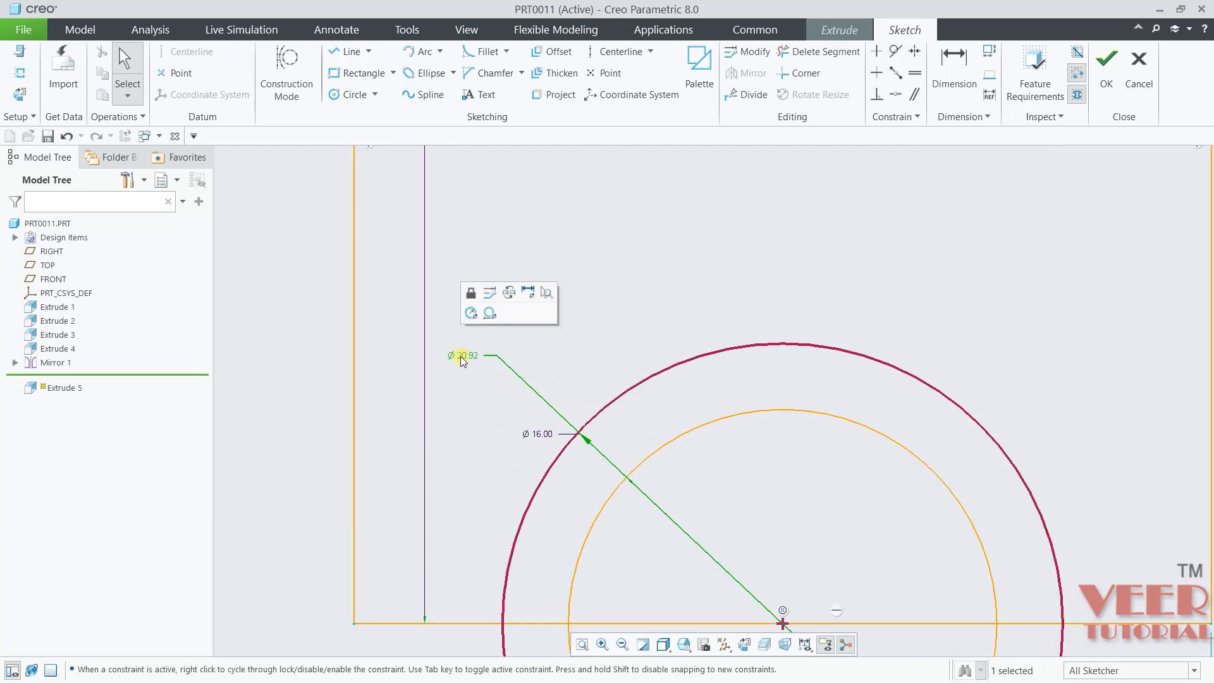
{"action": "left_click", "coordinate": [469, 319]}
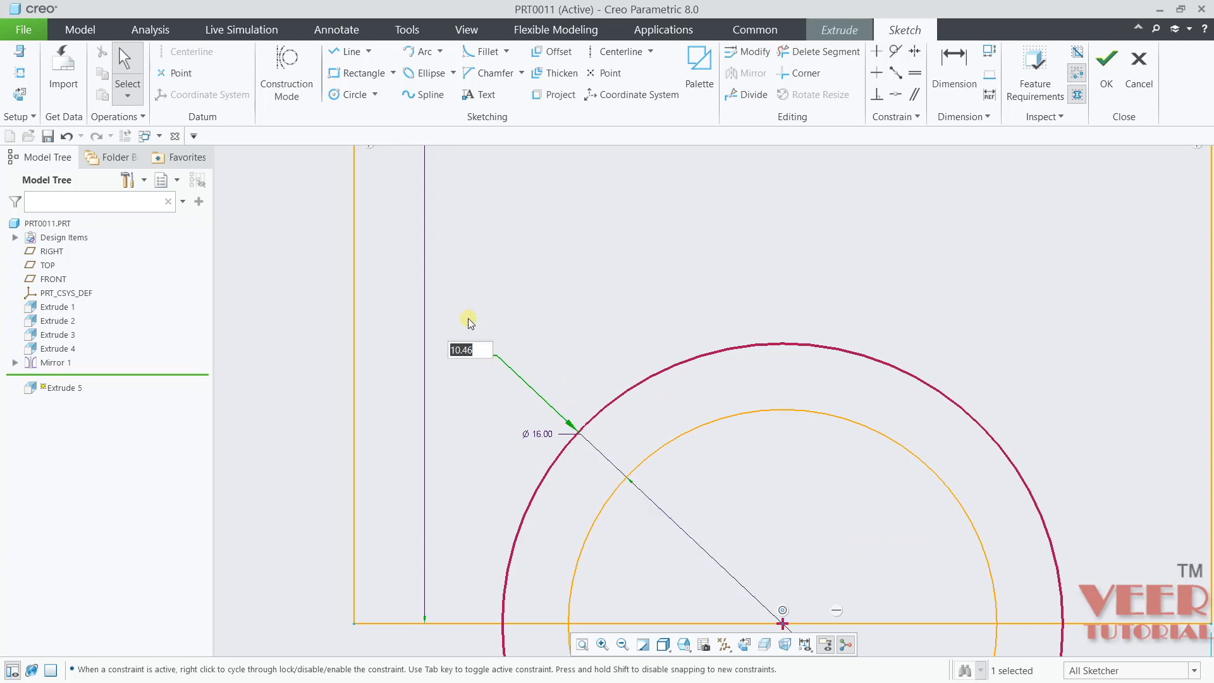
{"action": "key", "text": "Return"}
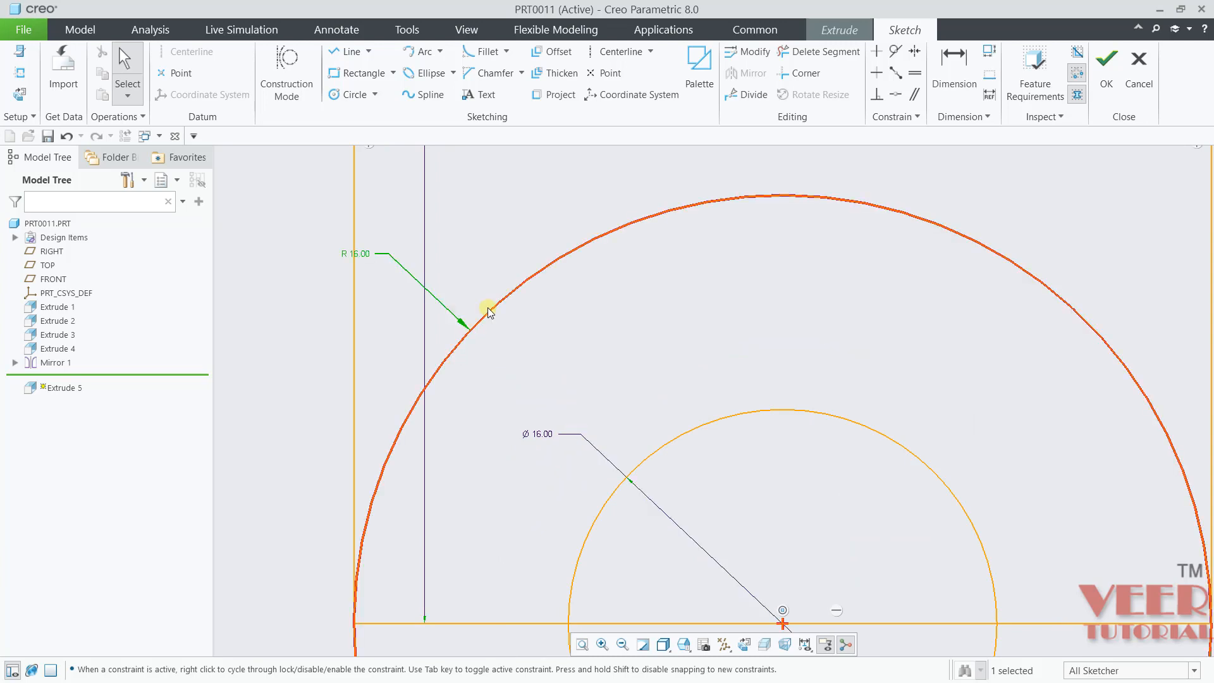
{"action": "scroll", "coordinate": [453, 367], "scroll_direction": "up", "scroll_amount": 4}
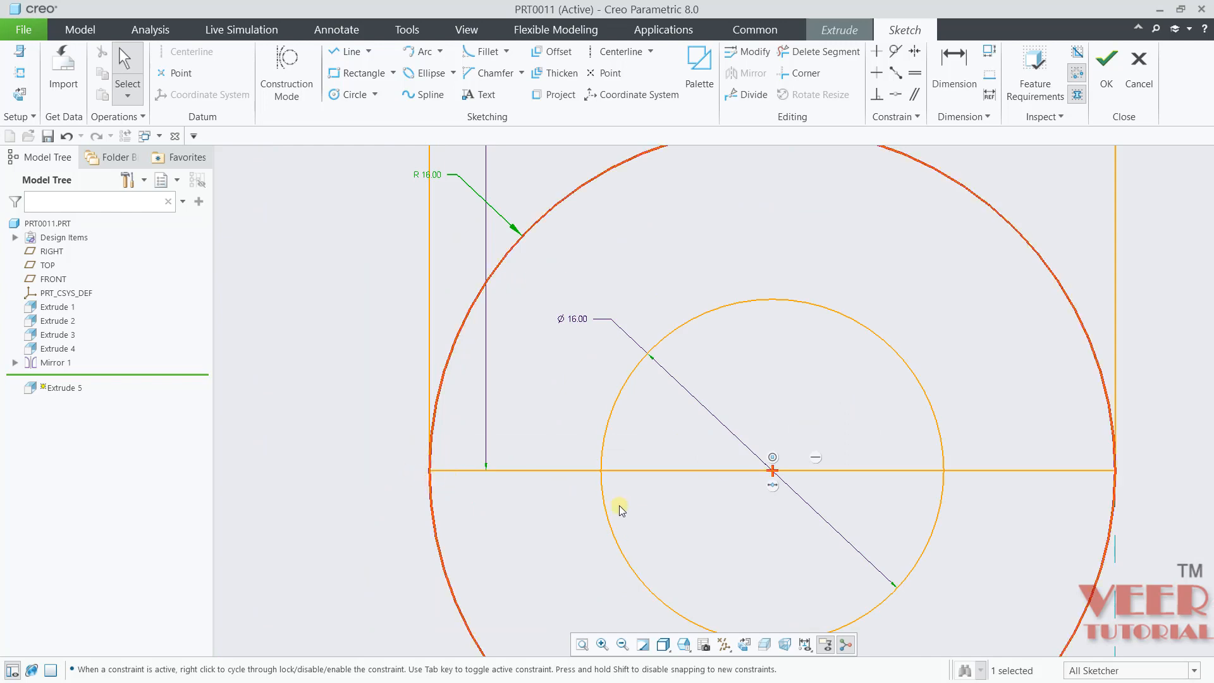
{"action": "scroll", "coordinate": [707, 531], "scroll_direction": "down", "scroll_amount": 4}
{"action": "scroll", "coordinate": [620, 386], "scroll_direction": "down", "scroll_amount": 2}
{"action": "scroll", "coordinate": [700, 416], "scroll_direction": "up", "scroll_amount": 3}
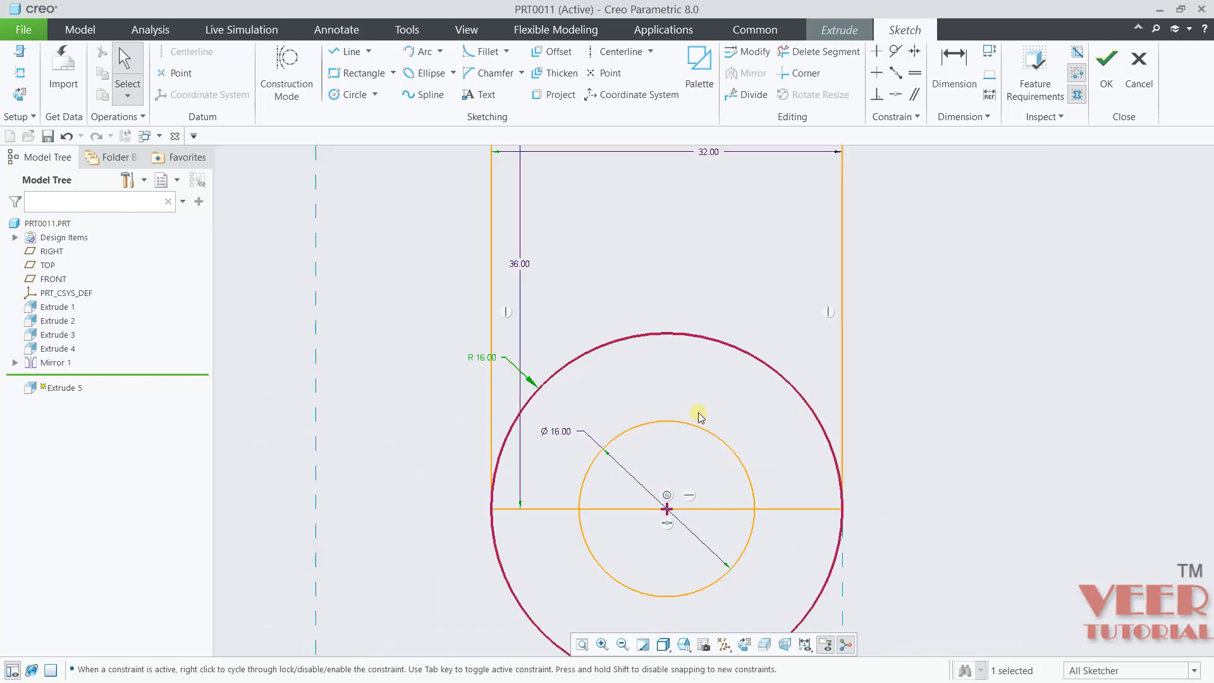
- Trim away the outer circle's upper half and the rectangle's lower line, and finish the lug sketch
{"action": "left_click", "coordinate": [806, 53]}
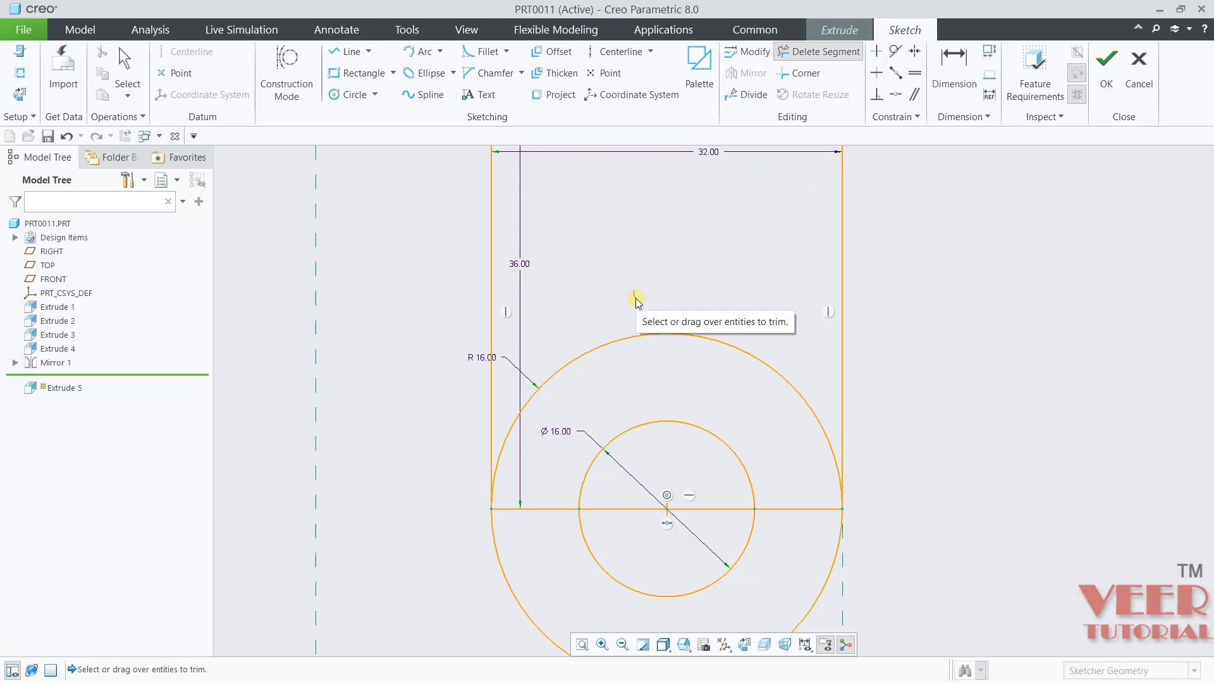
{"action": "left_click", "coordinate": [593, 372]}
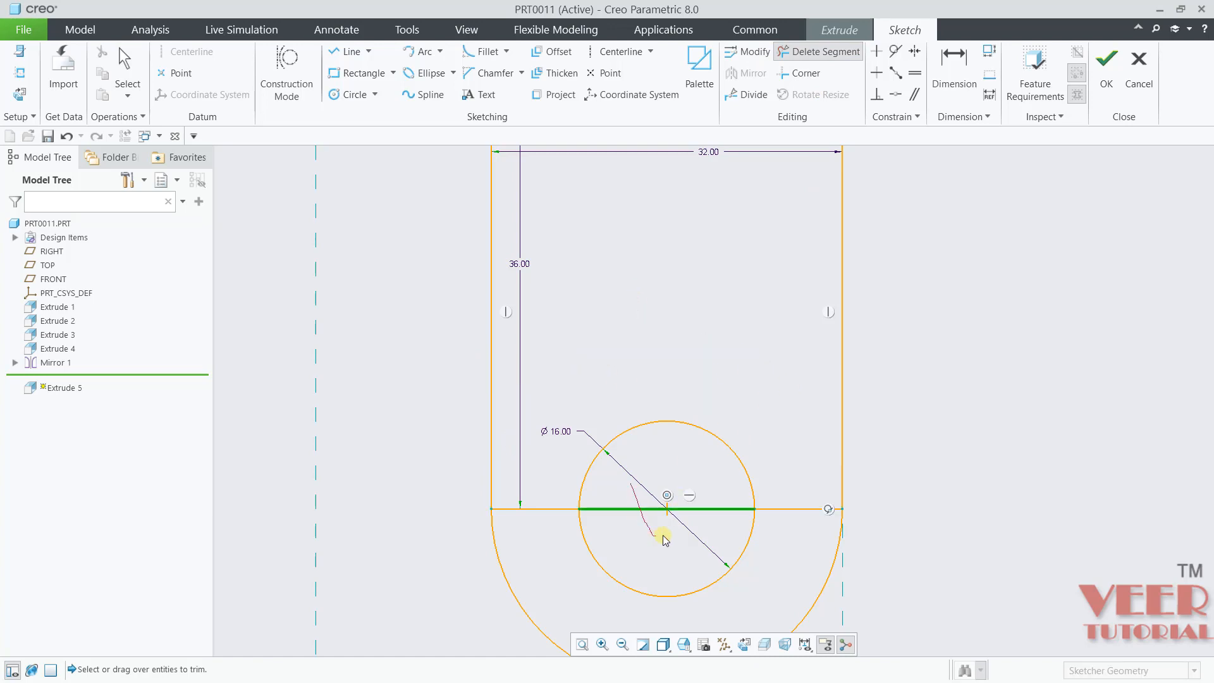
{"action": "left_click", "coordinate": [651, 509]}
{"action": "left_click", "coordinate": [538, 508]}
{"action": "left_click_drag", "start_coordinate": [798, 566], "coordinate": [801, 562]}
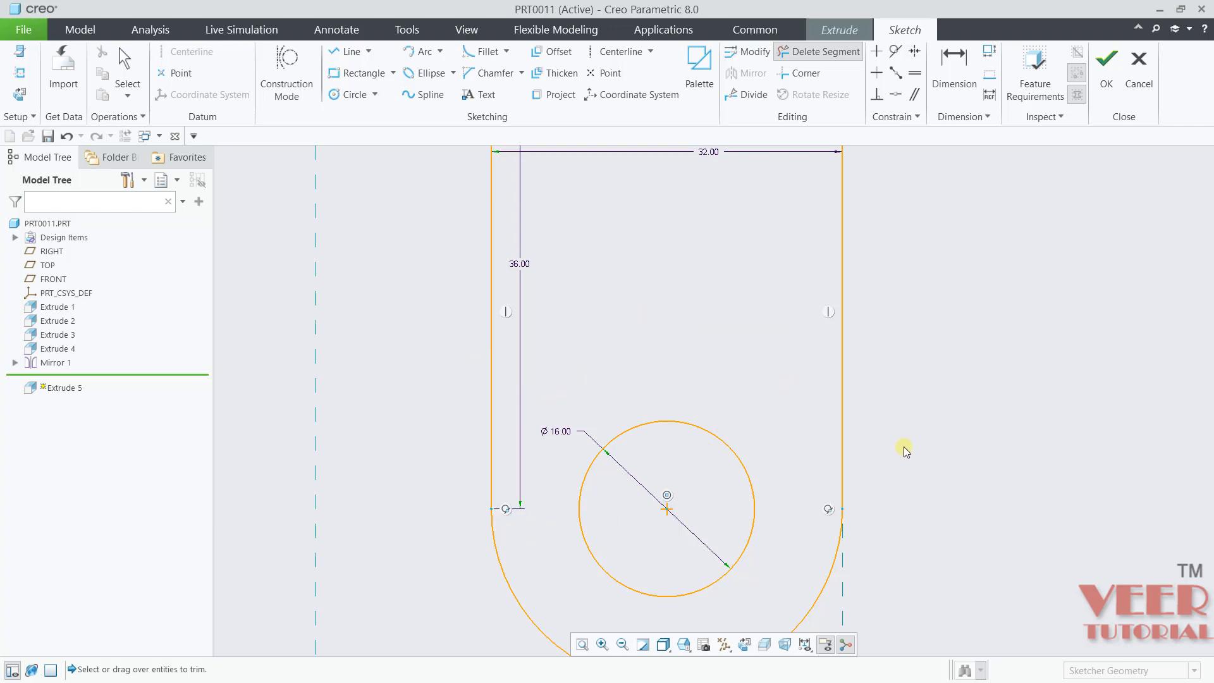
{"action": "scroll", "coordinate": [700, 454], "scroll_direction": "down", "scroll_amount": 5}
{"action": "middle_click", "coordinate": [820, 429]}
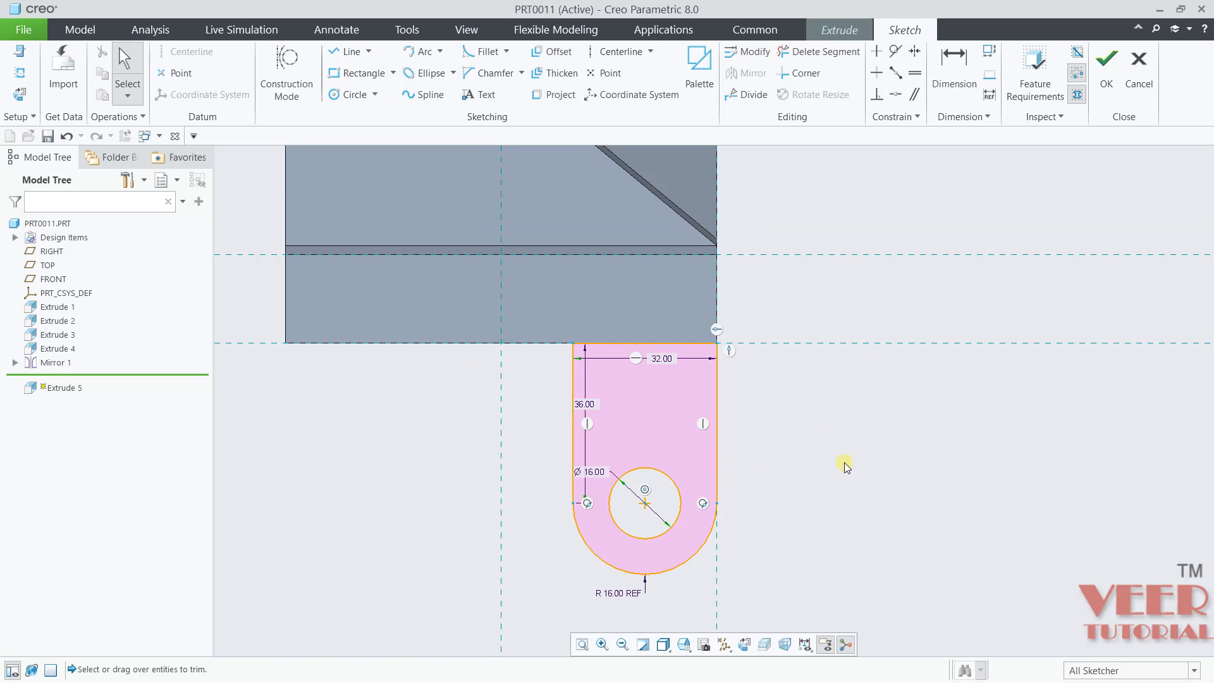
{"action": "left_click", "coordinate": [1103, 61]}
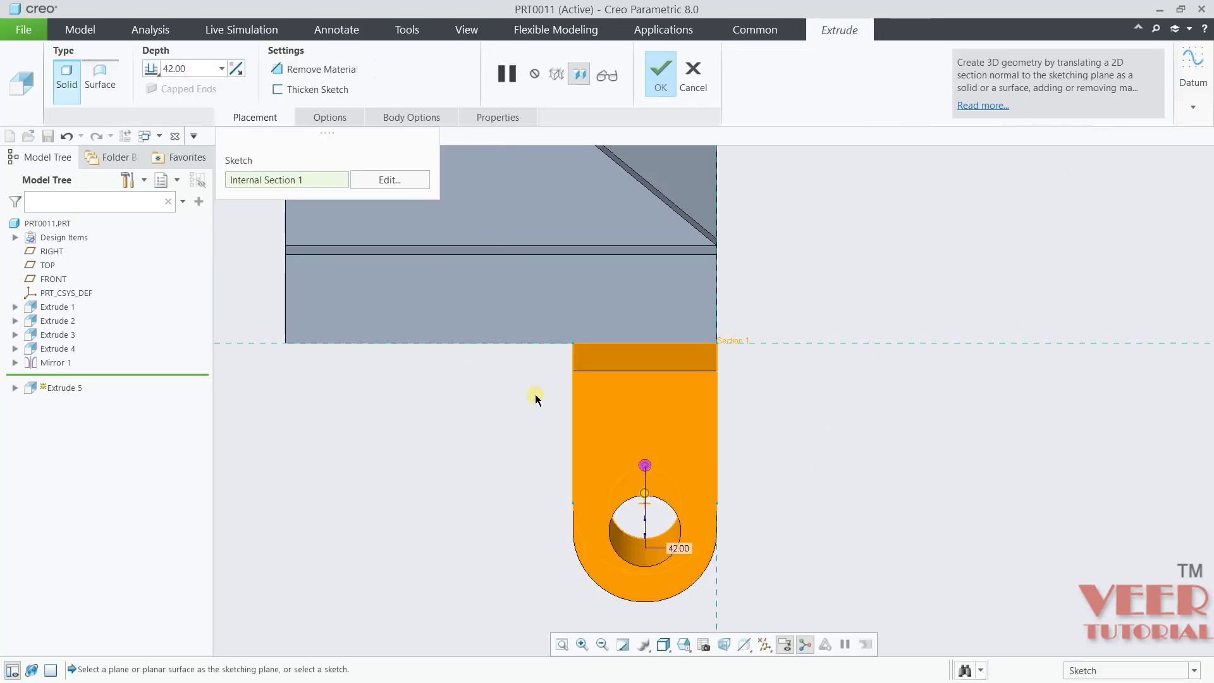
- Switch to drawing_6.pdf in Foxit Reader, examine the lug's thickness in the front view, and return to Creo Parametric
{"action": "key", "text": "alt"}
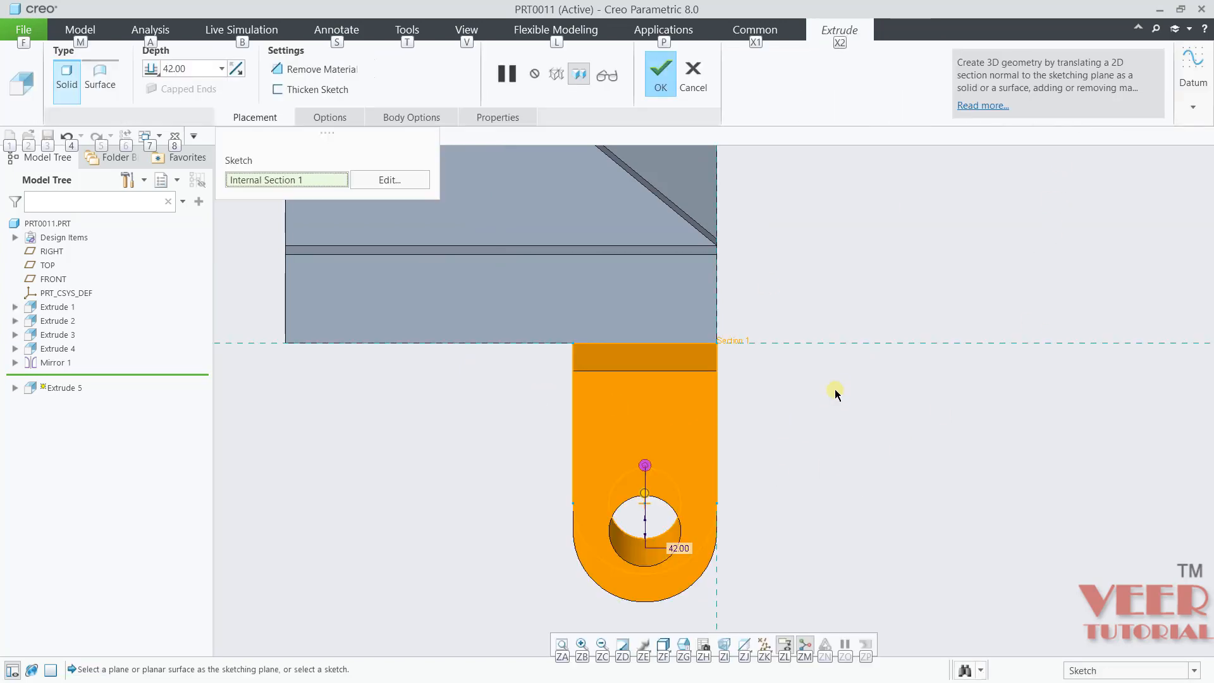
{"action": "key", "text": "alt+Tab"}
{"action": "scroll", "coordinate": [352, 447], "scroll_direction": "down", "scroll_amount": 5}
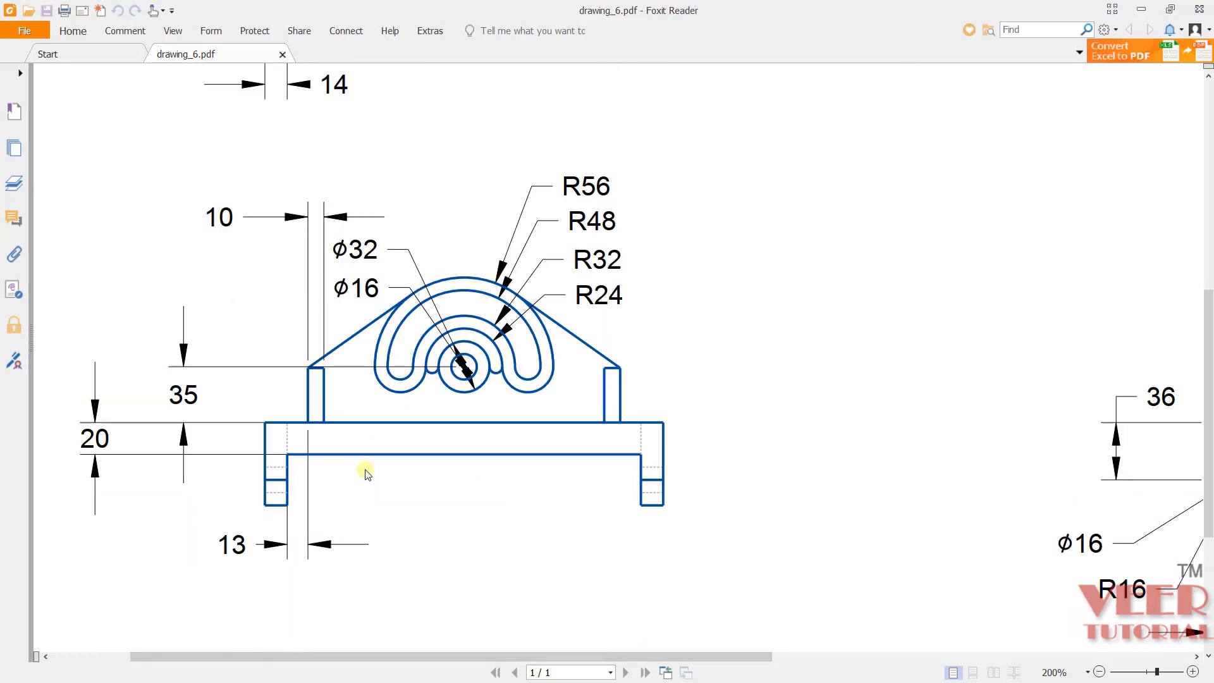
{"action": "scroll", "coordinate": [366, 473], "scroll_direction": "up", "scroll_amount": 4}
{"action": "left_click_drag", "start_coordinate": [332, 385], "coordinate": [306, 398]}
{"action": "key", "text": "alt+Tab"}
- Reverse the lug's extrude direction to run under the base plate, set the depth to 14 mm and complete the extrusion
{"action": "middle_click_drag", "start_coordinate": [670, 437], "coordinate": [633, 466]}
{"action": "left_click", "coordinate": [244, 74]}
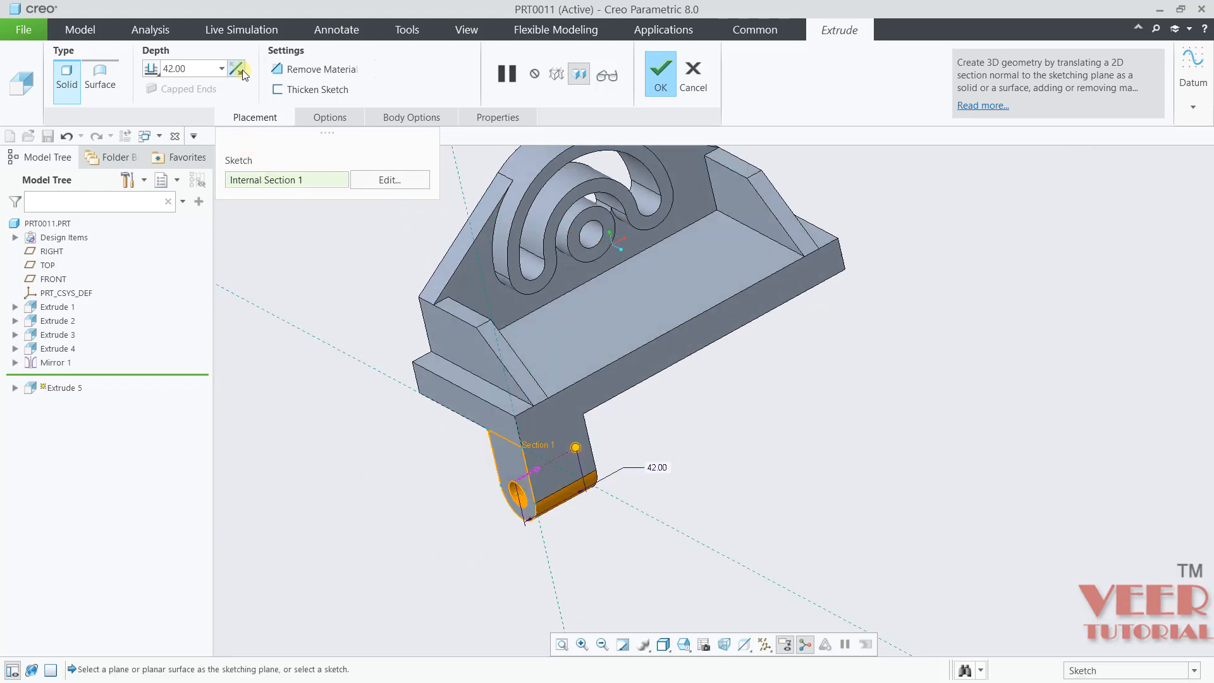
{"action": "double_click", "coordinate": [198, 71]}
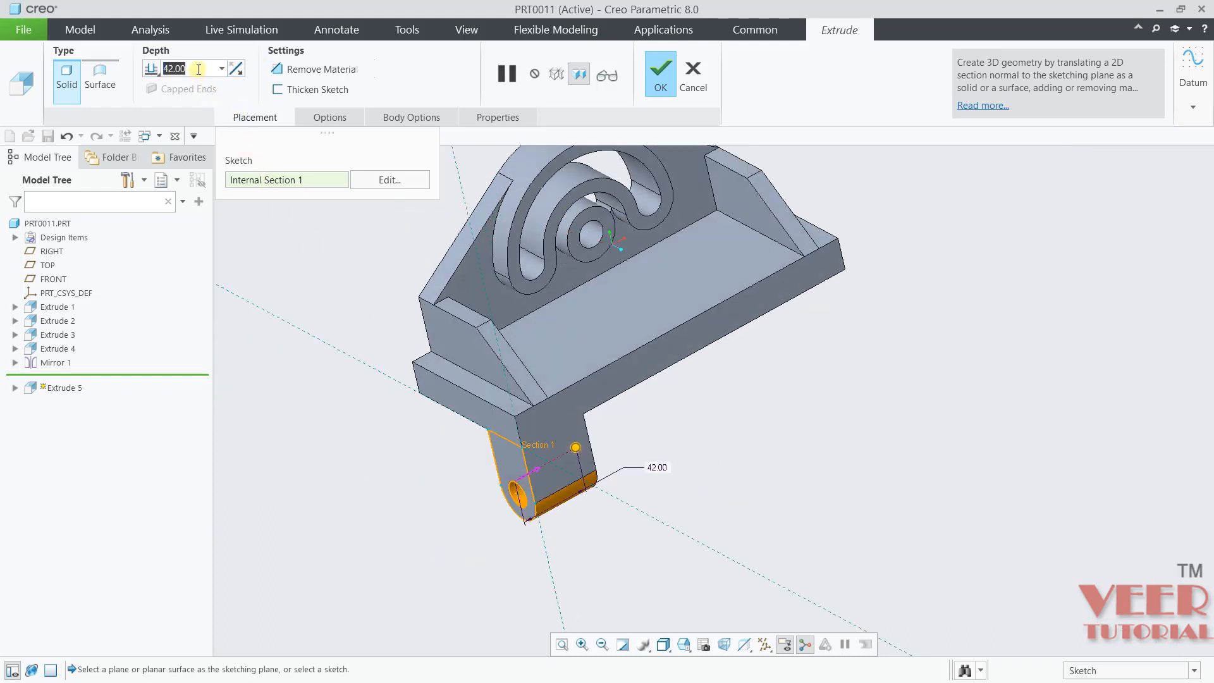
{"action": "type", "text": "14"}
{"action": "key", "text": "Return"}
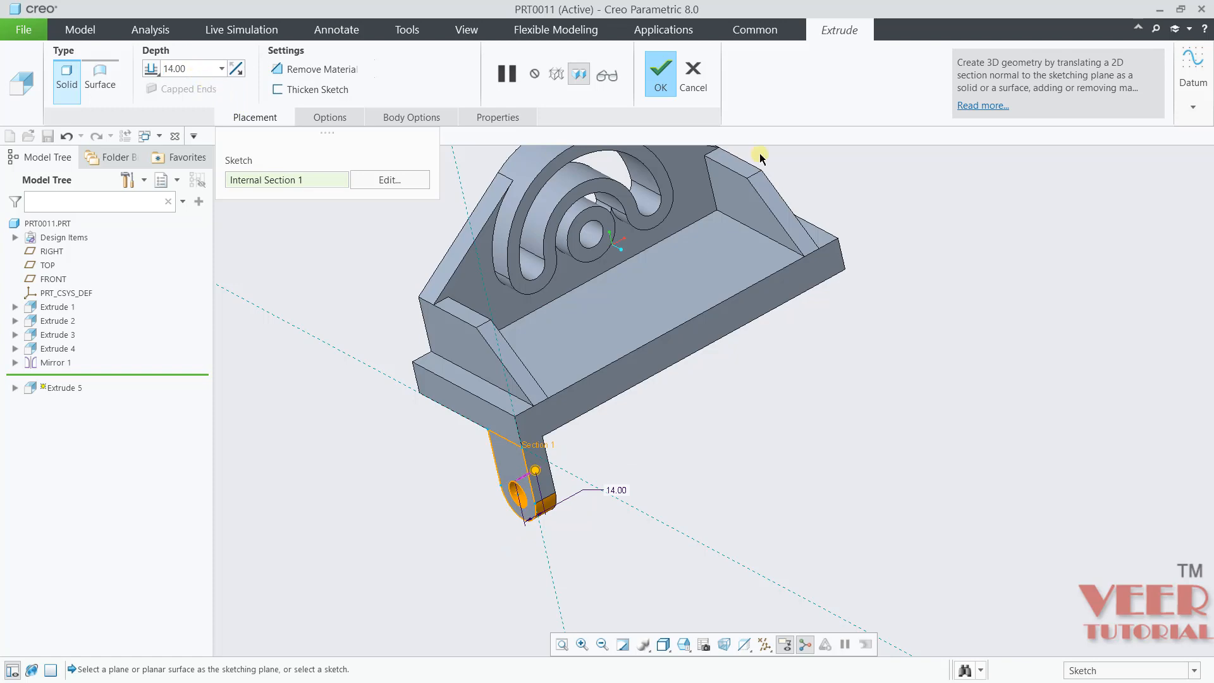
{"action": "left_click", "coordinate": [660, 76]}
{"action": "scroll", "coordinate": [785, 468], "scroll_direction": "up", "scroll_amount": 3}
{"action": "left_click", "coordinate": [696, 389]}
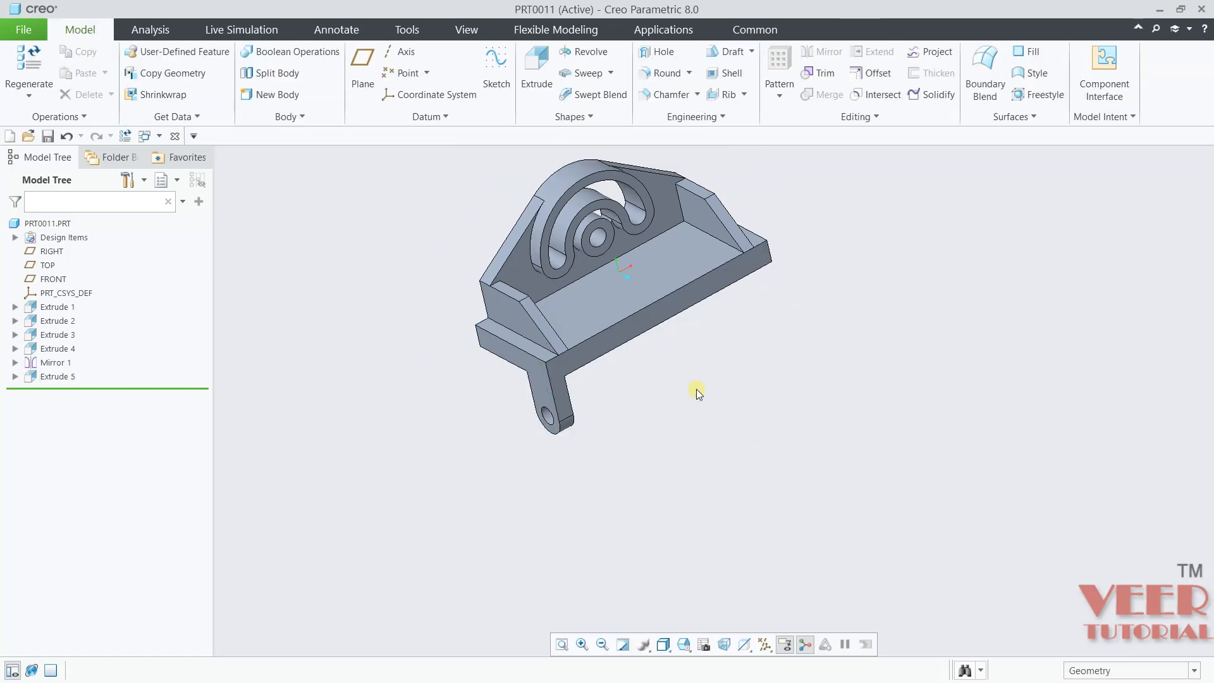
- Turn on the display of all datum features and mirror the lug, Extrude 5, about the RIGHT datum plane
{"action": "middle_click_drag", "start_coordinate": [696, 389], "coordinate": [733, 413]}
{"action": "key", "text": "ctrl+d"}
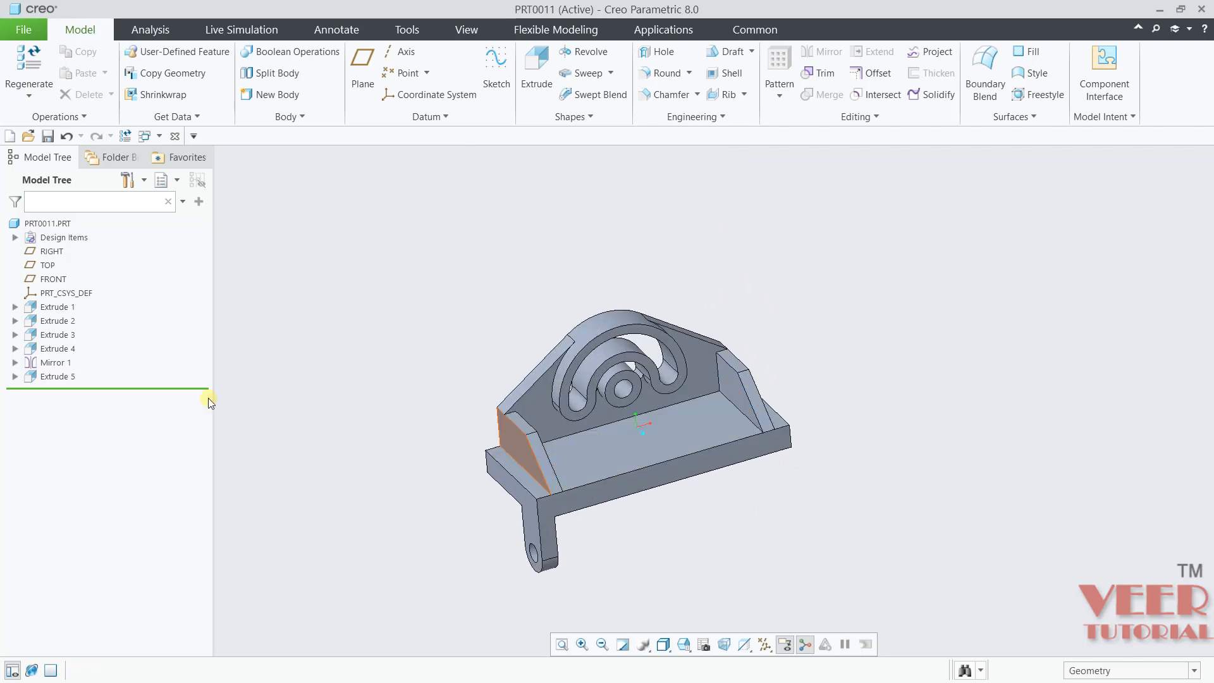
{"action": "left_click", "coordinate": [46, 377]}
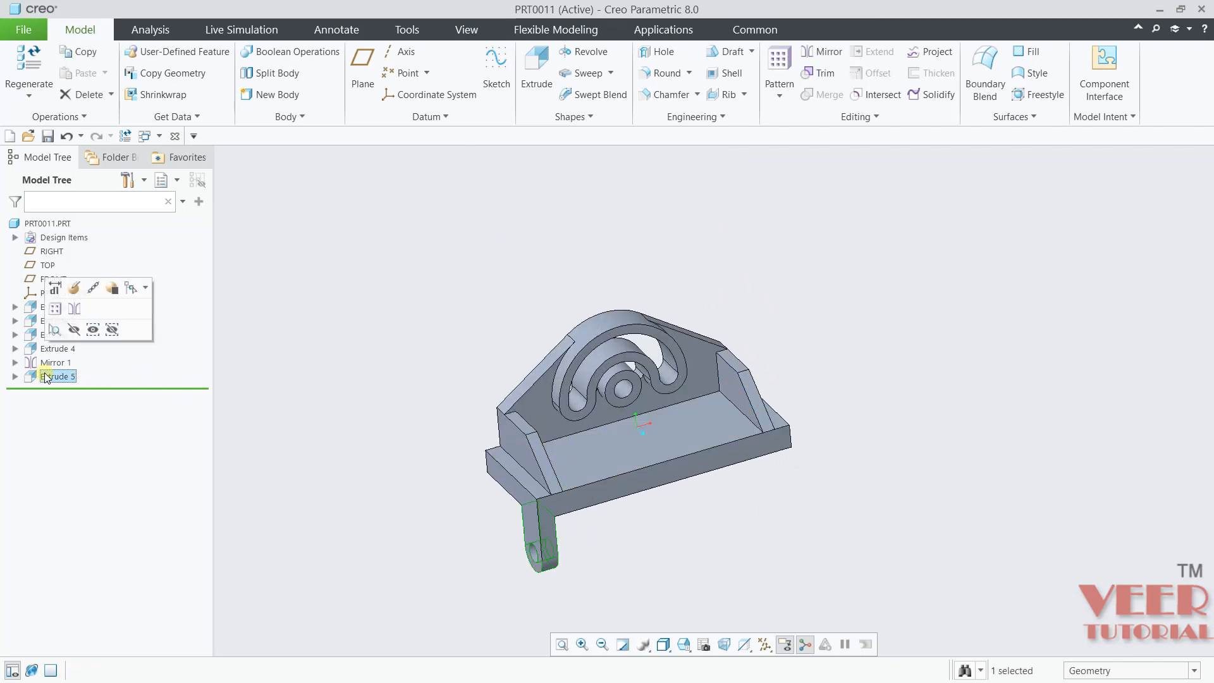
{"action": "left_click", "coordinate": [74, 308]}
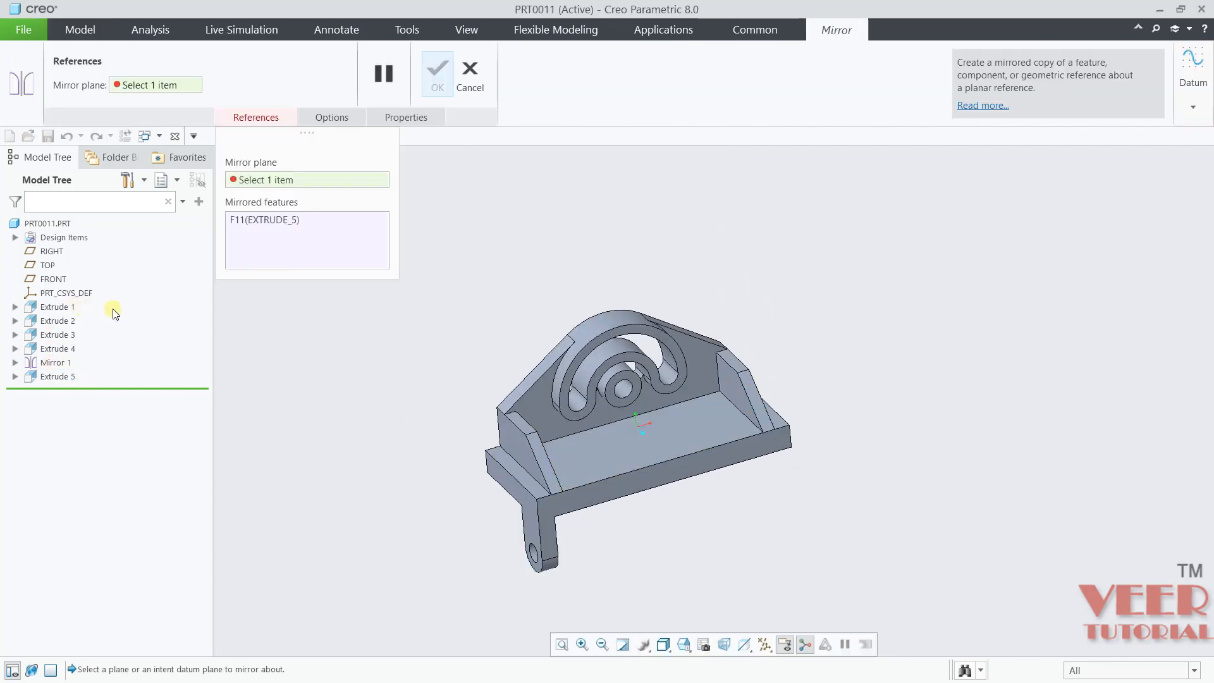
{"action": "left_click", "coordinate": [764, 644]}
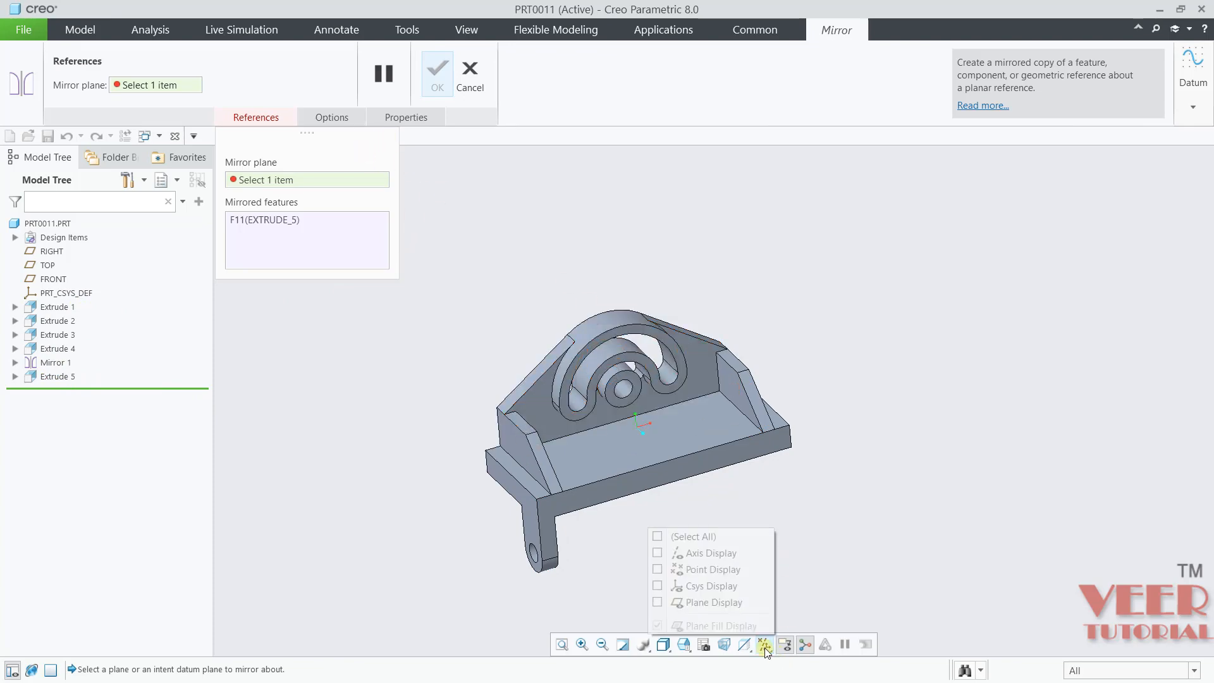
{"action": "left_click", "coordinate": [657, 537]}
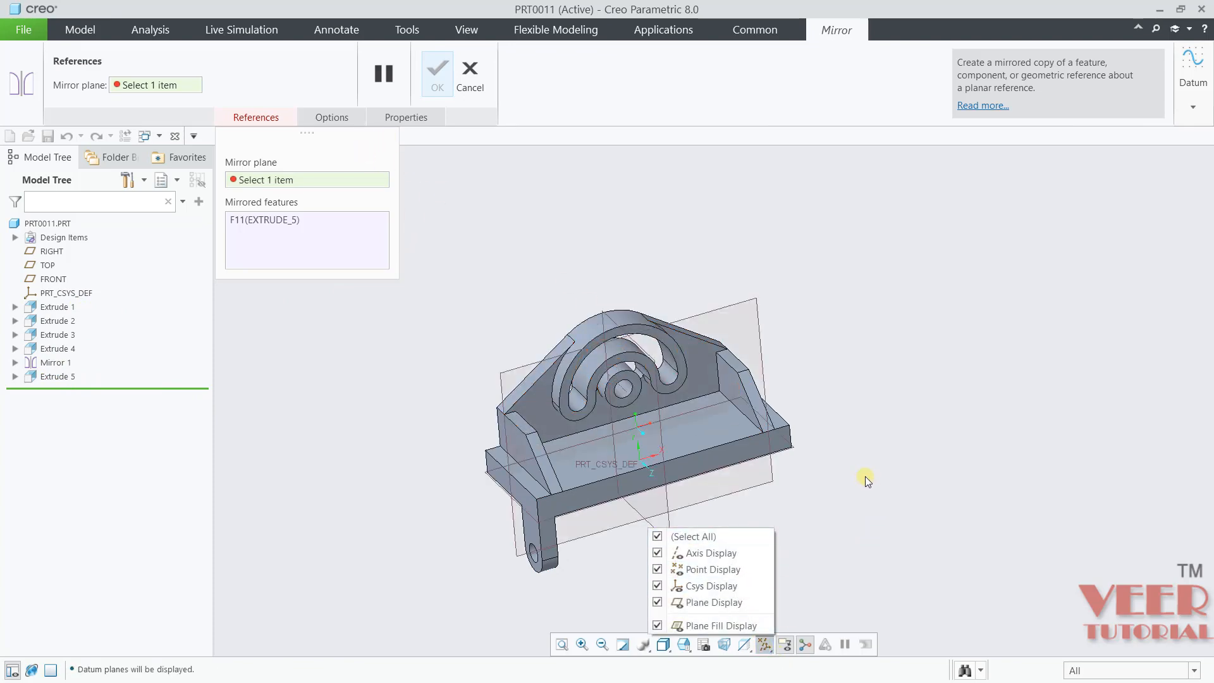
{"action": "scroll", "coordinate": [737, 417], "scroll_direction": "up", "scroll_amount": 8}
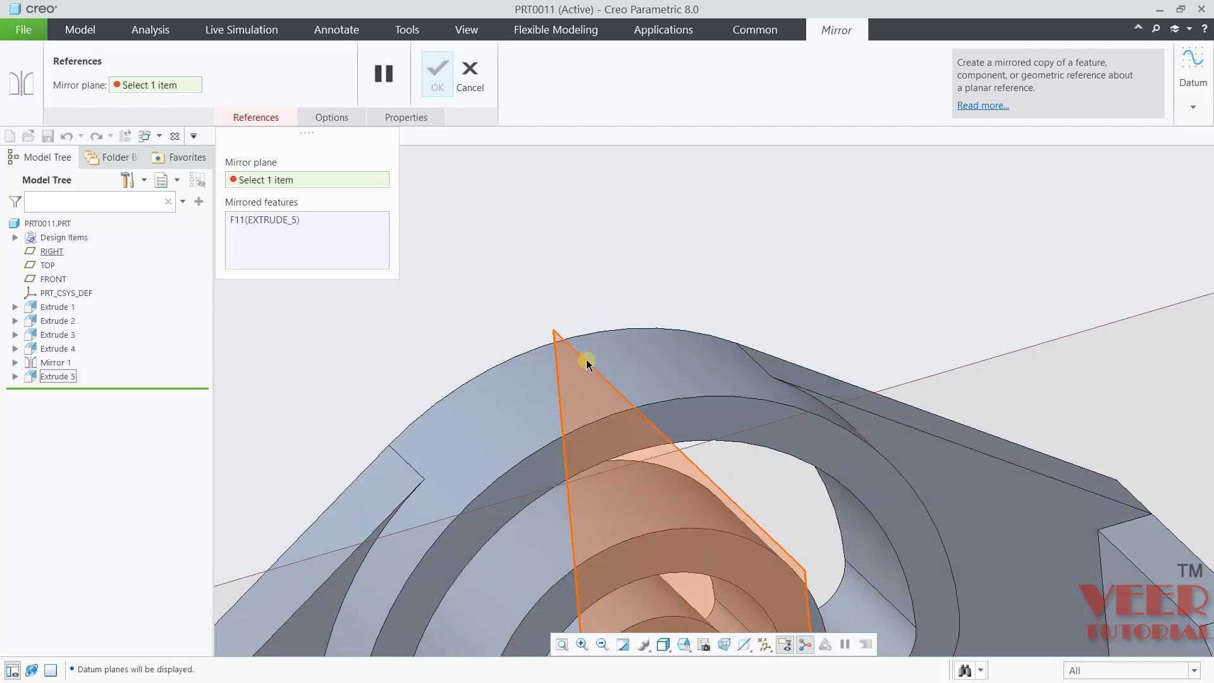
{"action": "left_click", "coordinate": [586, 364]}
{"action": "scroll", "coordinate": [586, 364], "scroll_direction": "down", "scroll_amount": 8}
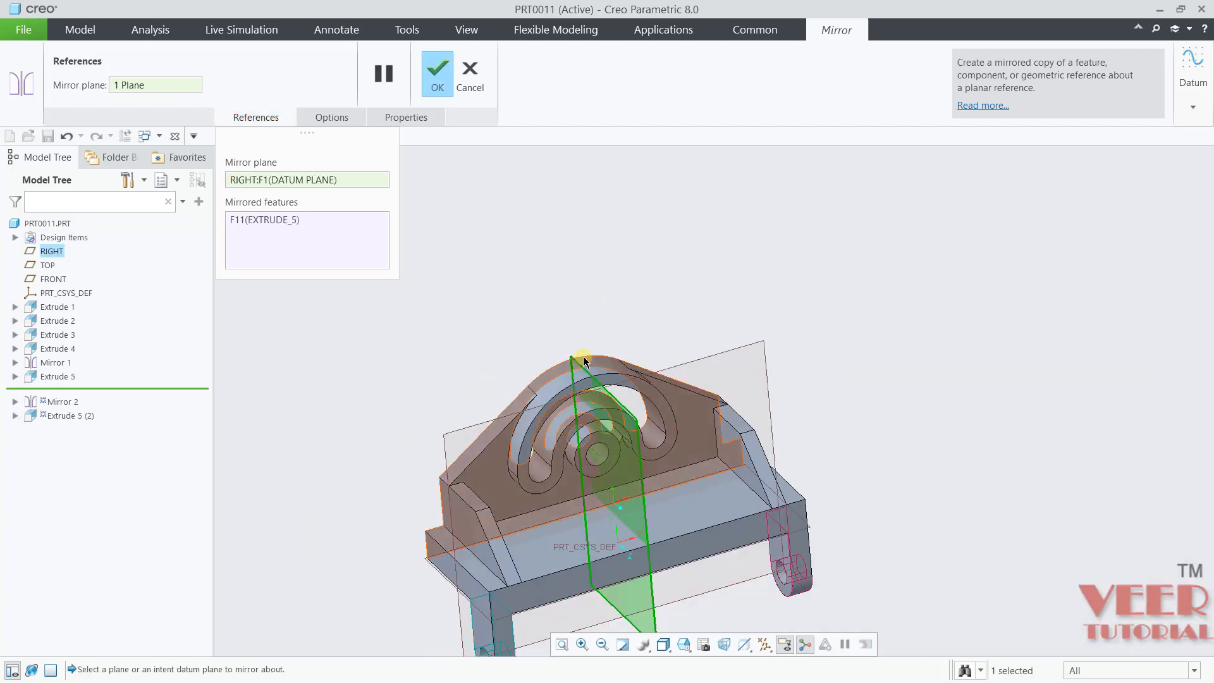
{"action": "left_click", "coordinate": [433, 76]}
{"action": "scroll", "coordinate": [848, 358], "scroll_direction": "down", "scroll_amount": 3}
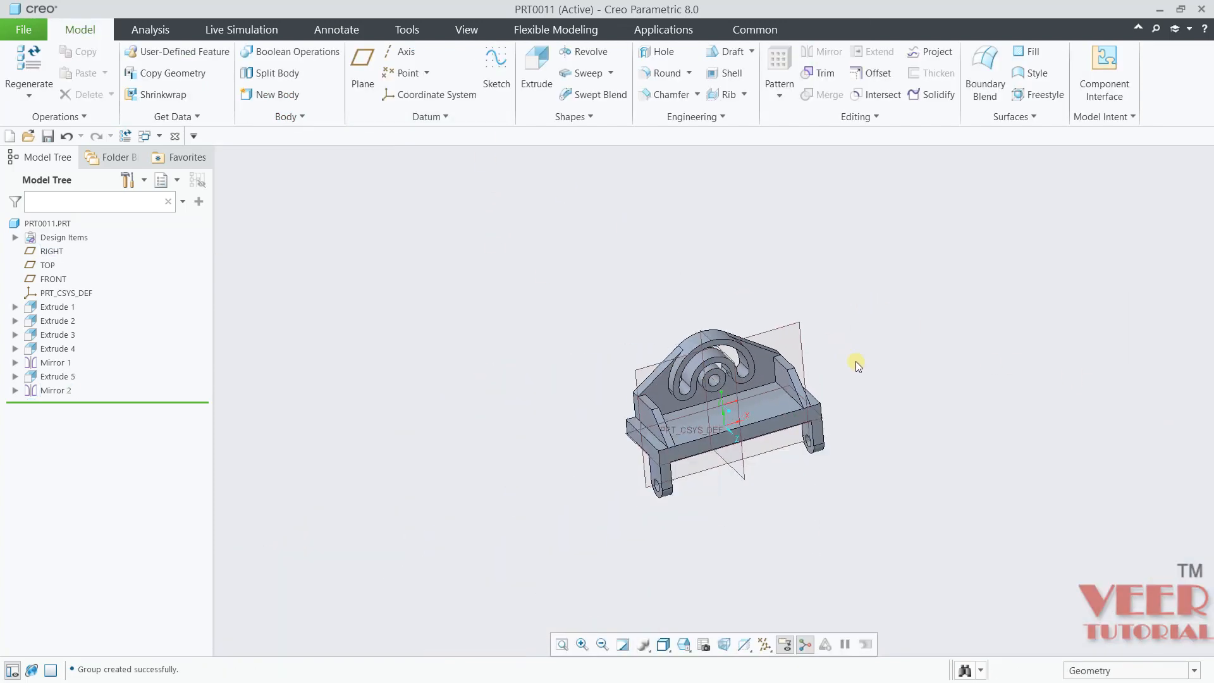
{"action": "mouse_move", "coordinate": [857, 366]}
{"action": "middle_mouse_down"}
{"action": "mouse_move", "coordinate": [812, 322]}
{"action": "mouse_move", "coordinate": [854, 351]}
{"action": "mouse_move", "coordinate": [838, 392]}
{"action": "mouse_move", "coordinate": [843, 371]}
{"action": "middle_mouse_up"}
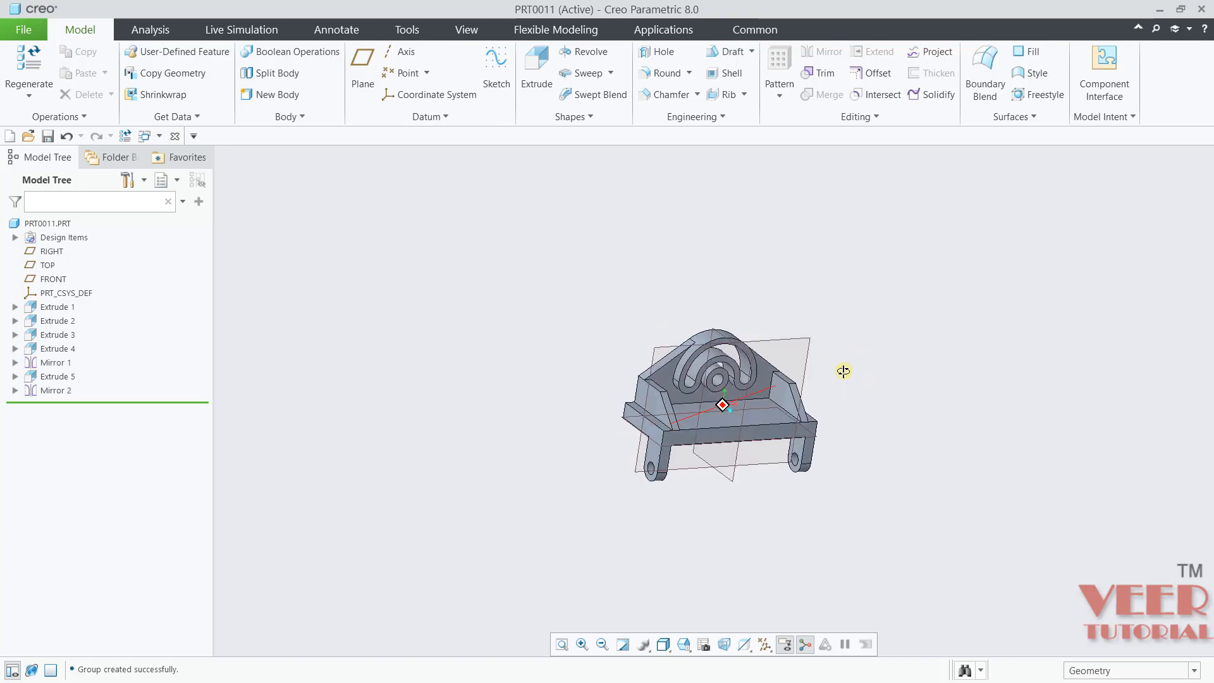